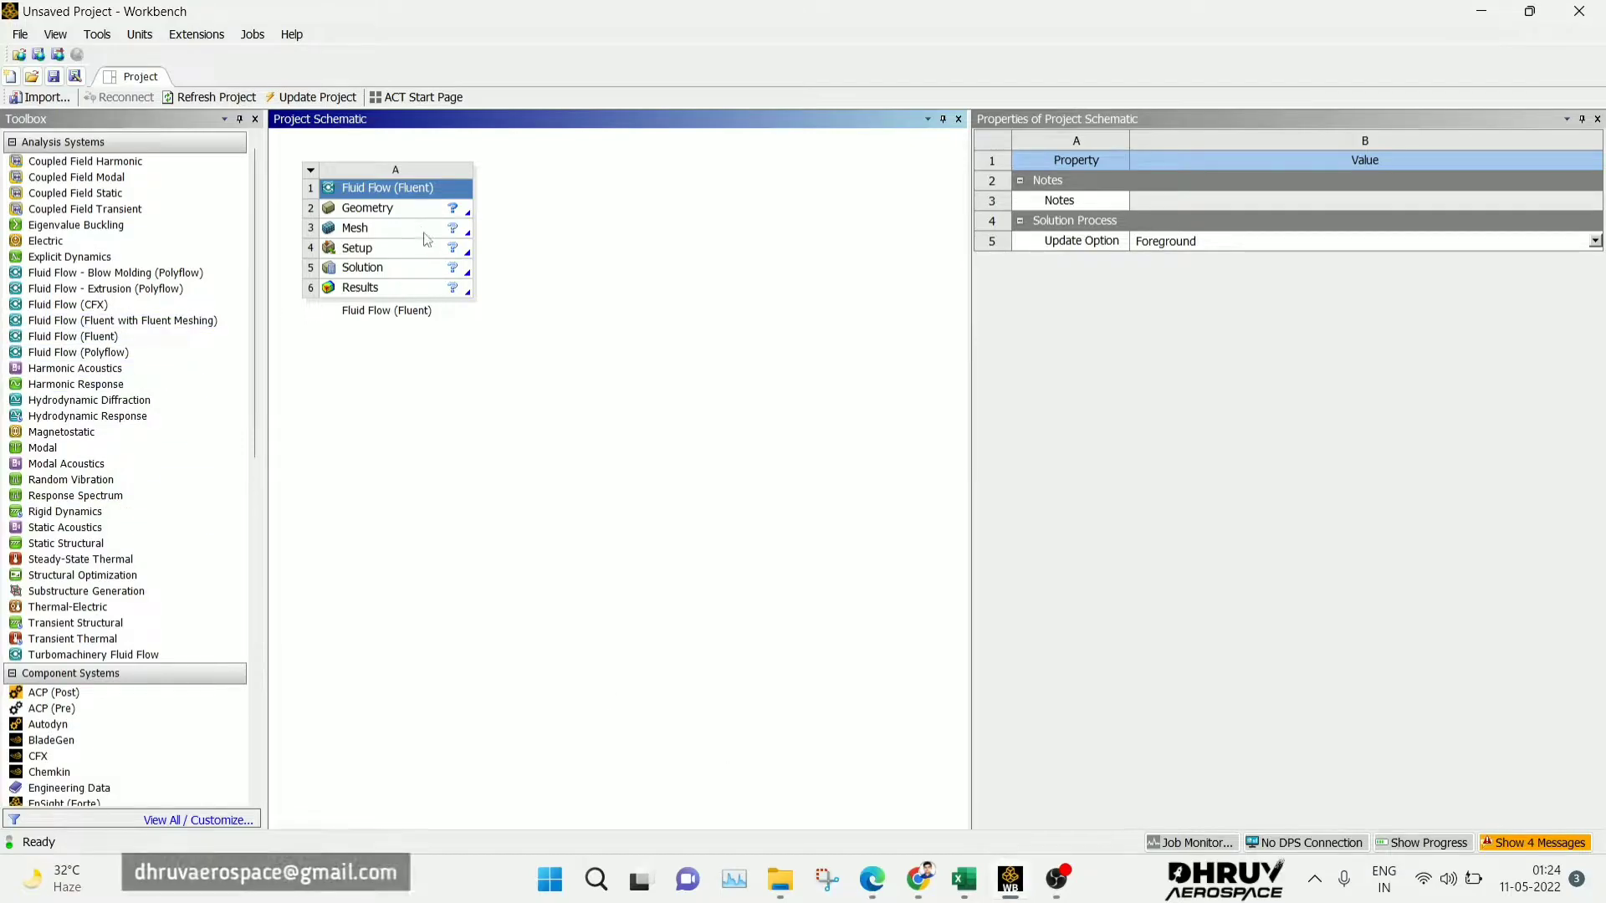
- Create a new DesignModeler geometry from the Fluid Flow (Fluent) system's Geometry cell
right_click(421, 215)
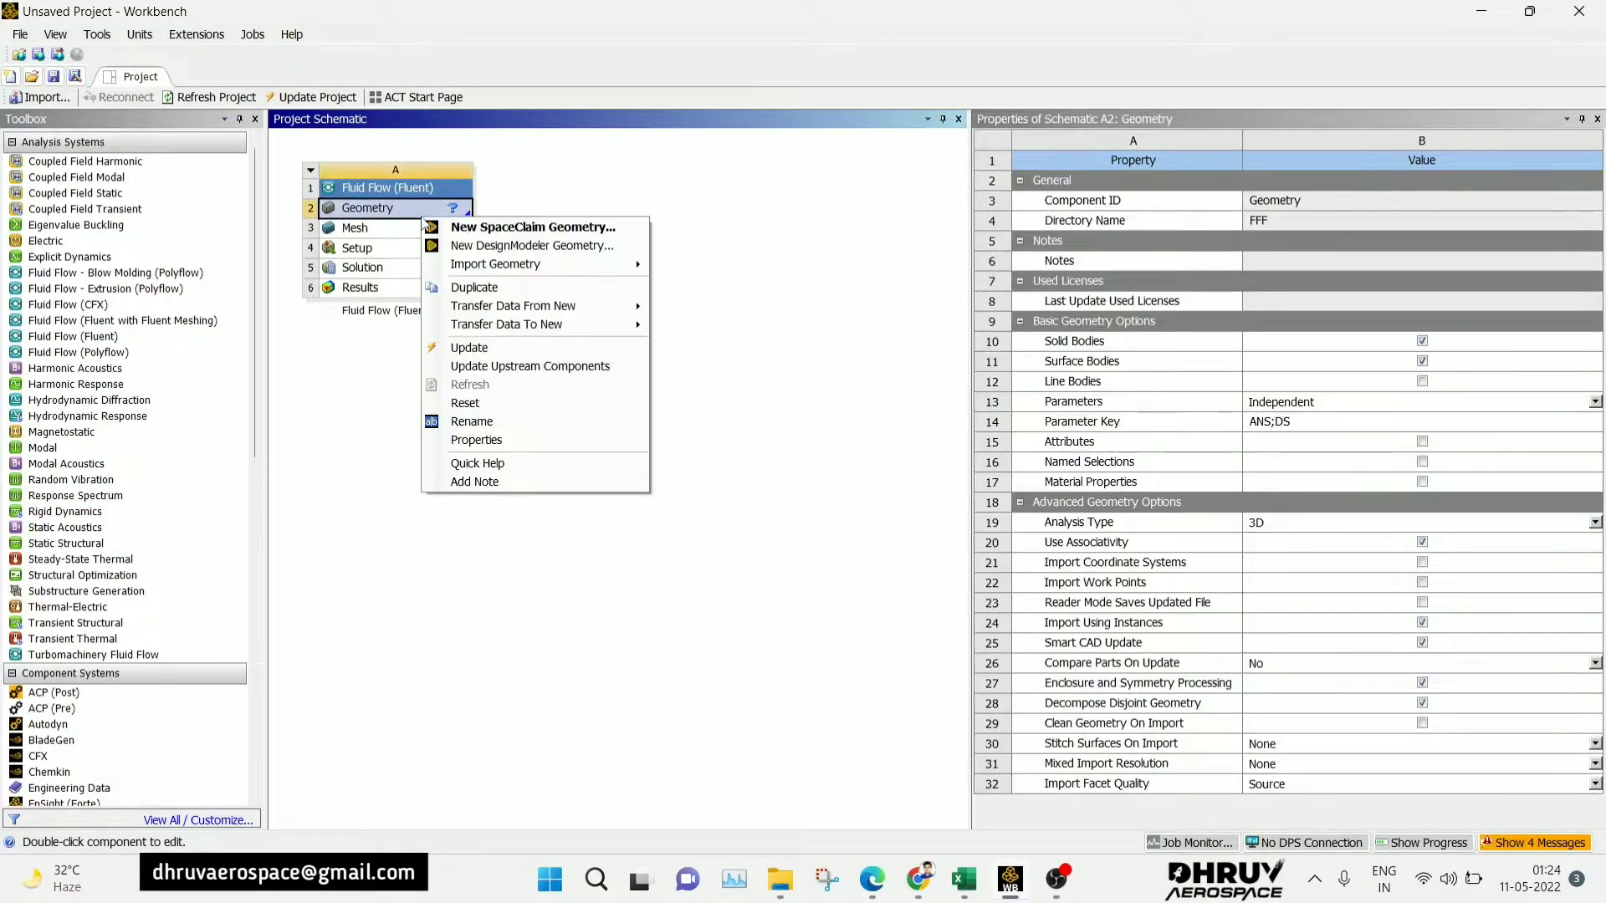
click(509, 251)
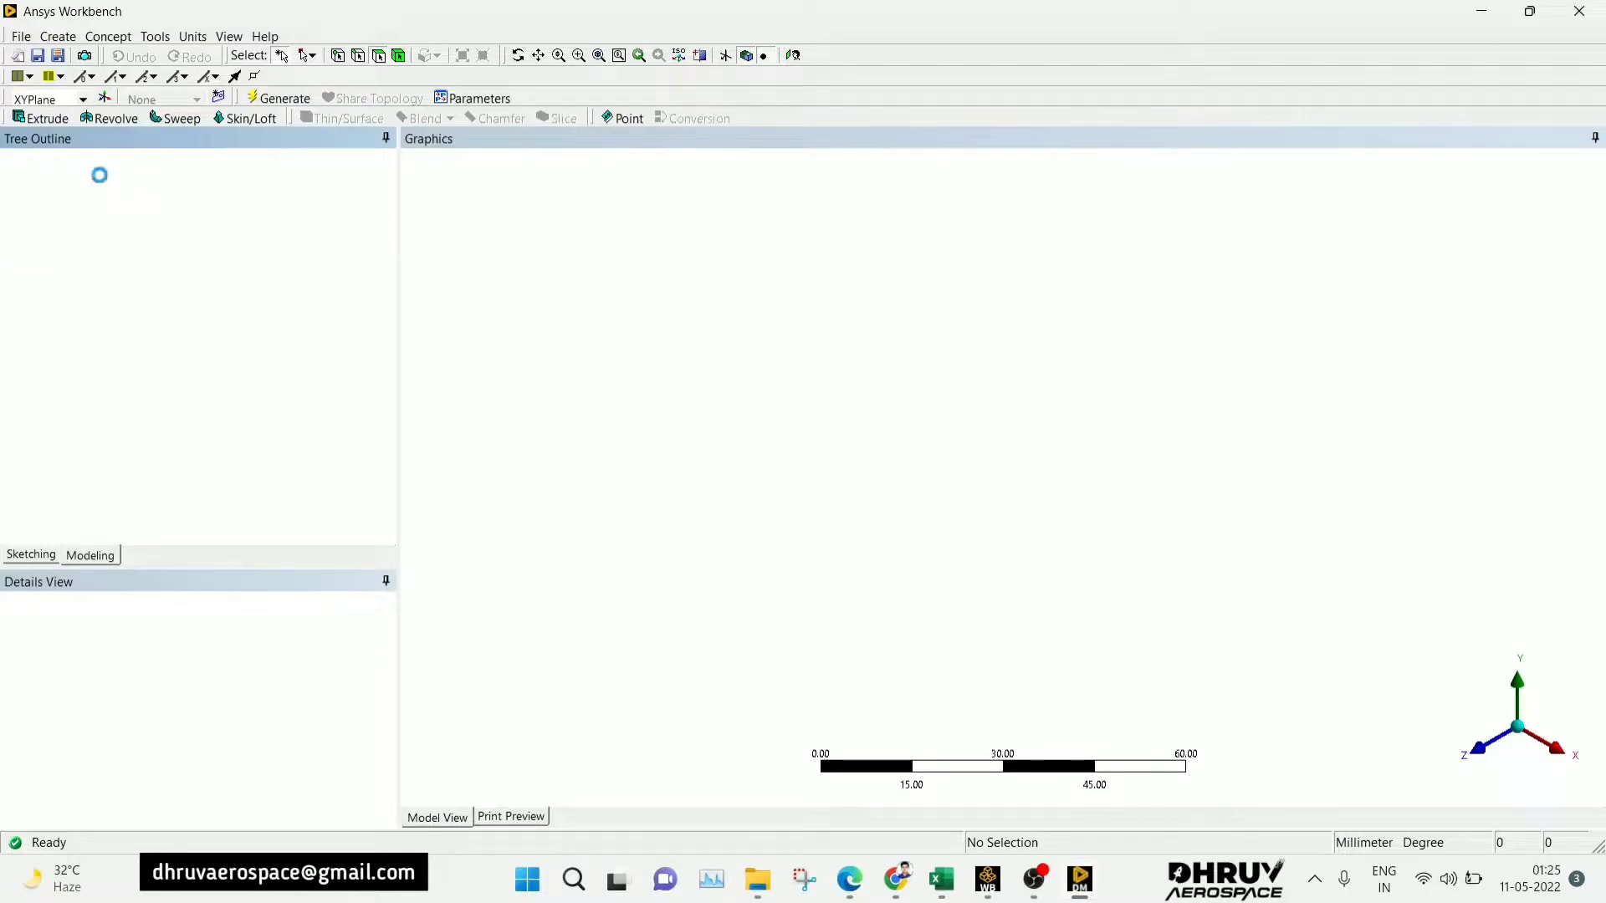
- Select the XYPlane and switch to Sketching mode
click(102, 179)
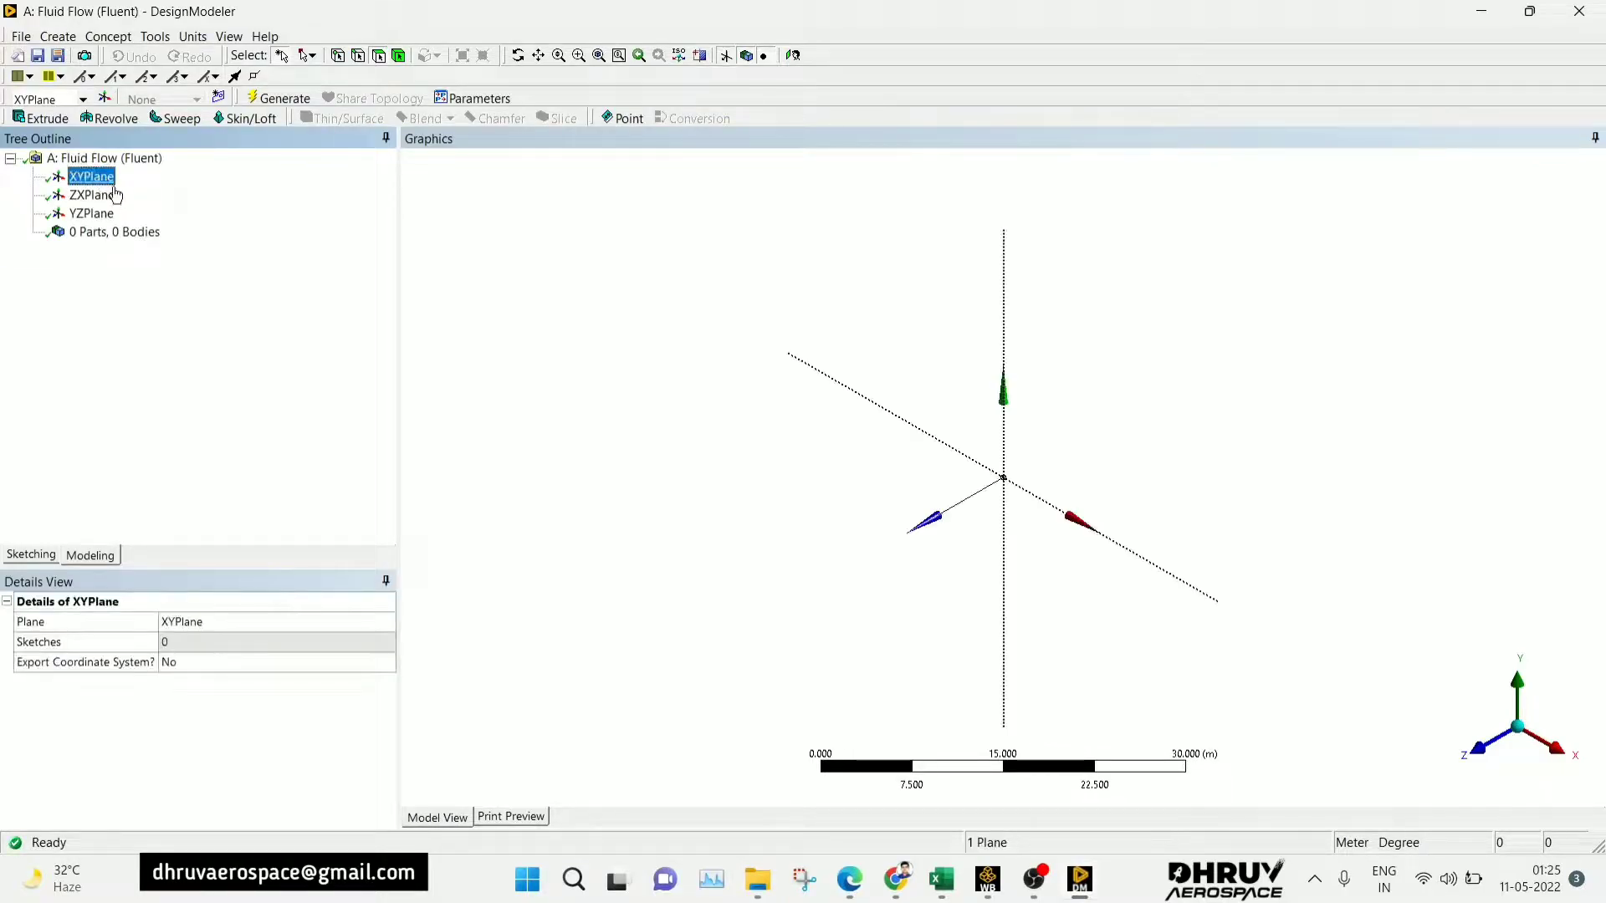
click(30, 555)
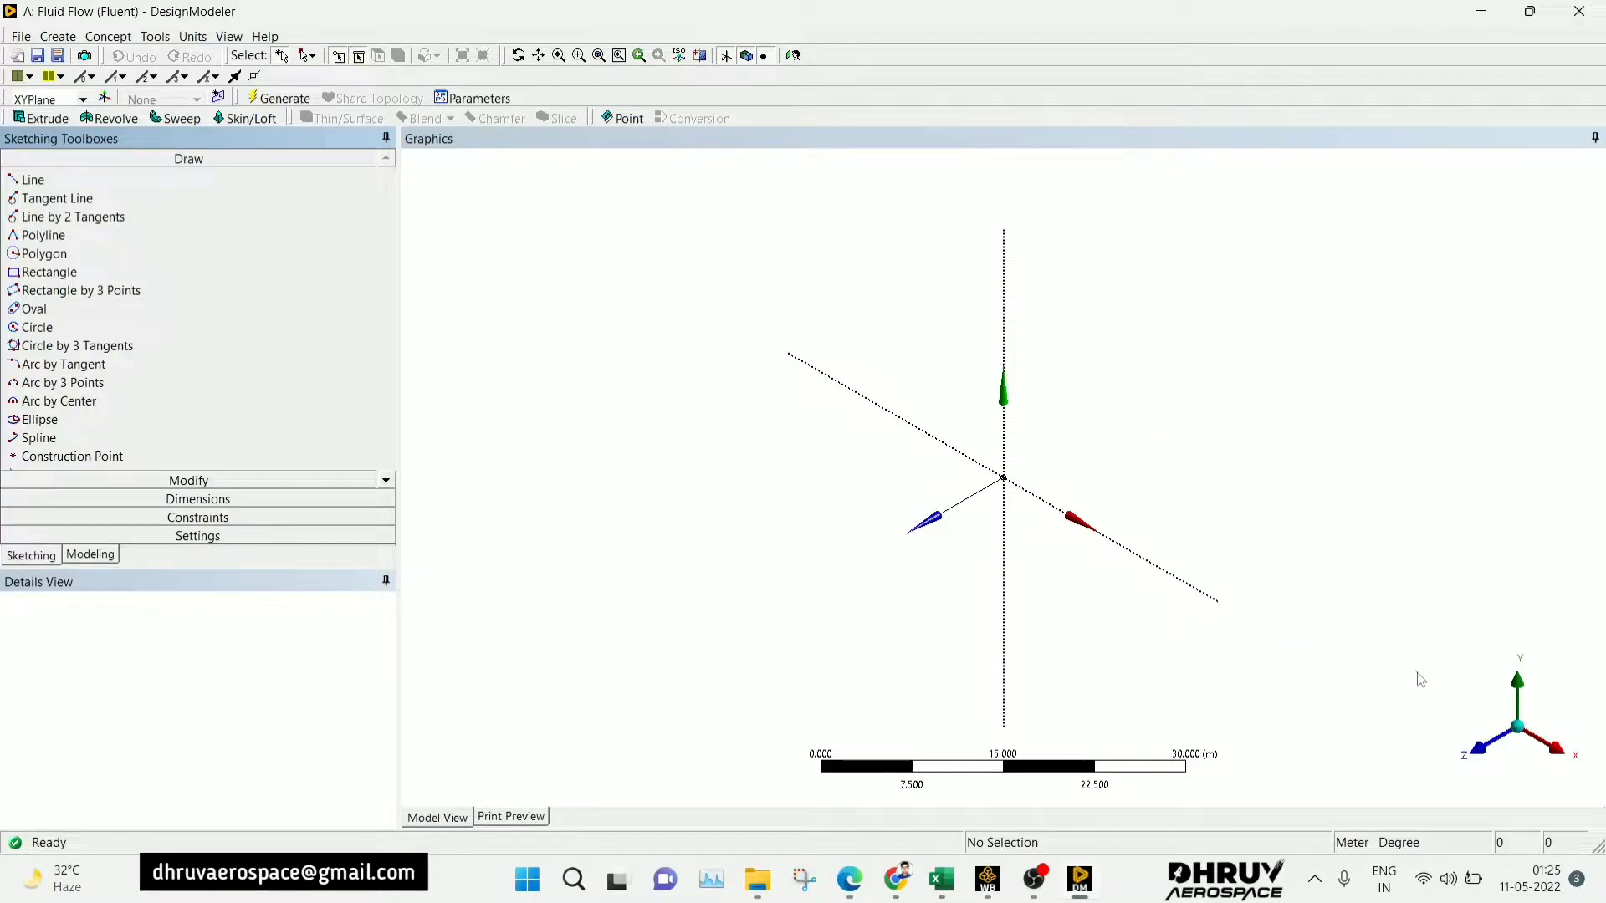
- Looking face-on at the XY plane, draw a rectangle spanning the origin, undoing a stray small square
click(1479, 746)
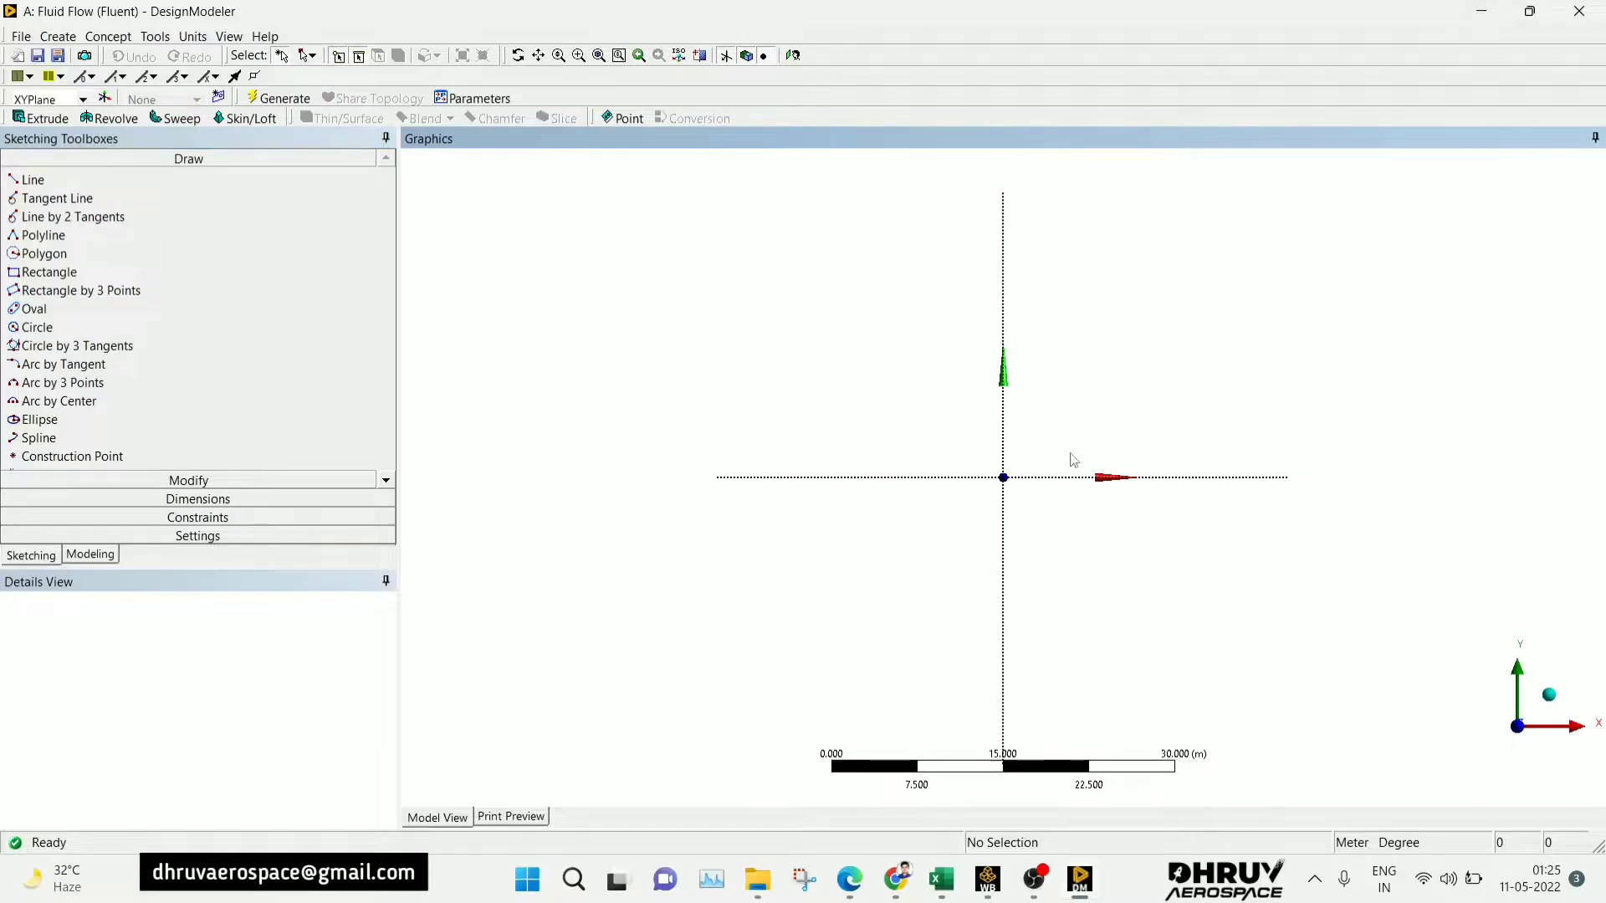
scroll(895, 516, up, 2)
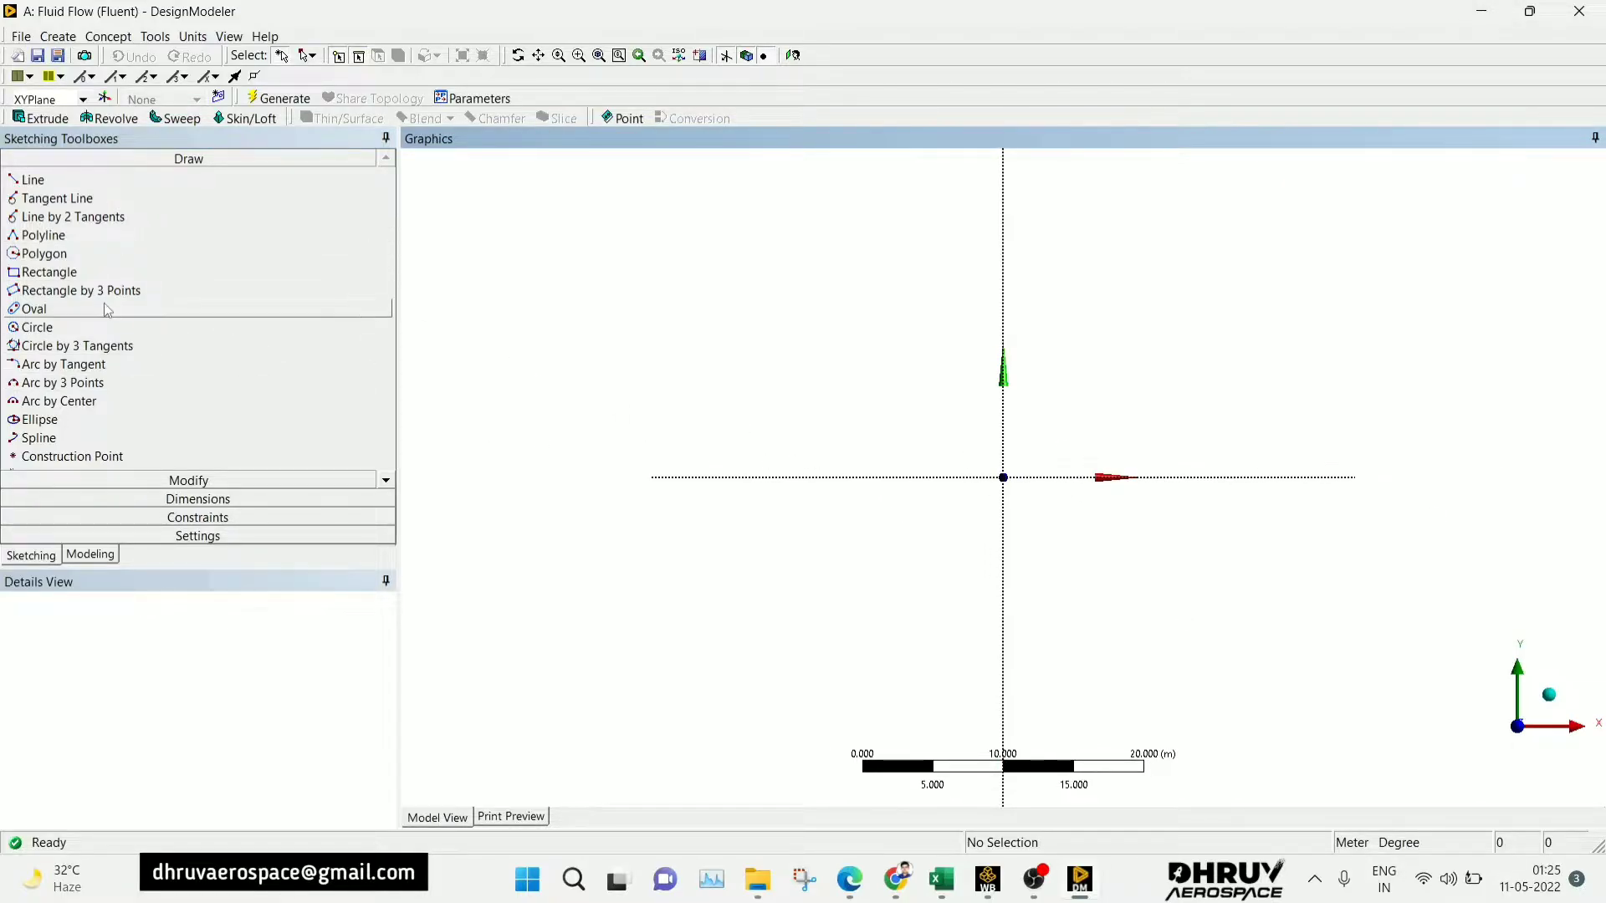
click(108, 273)
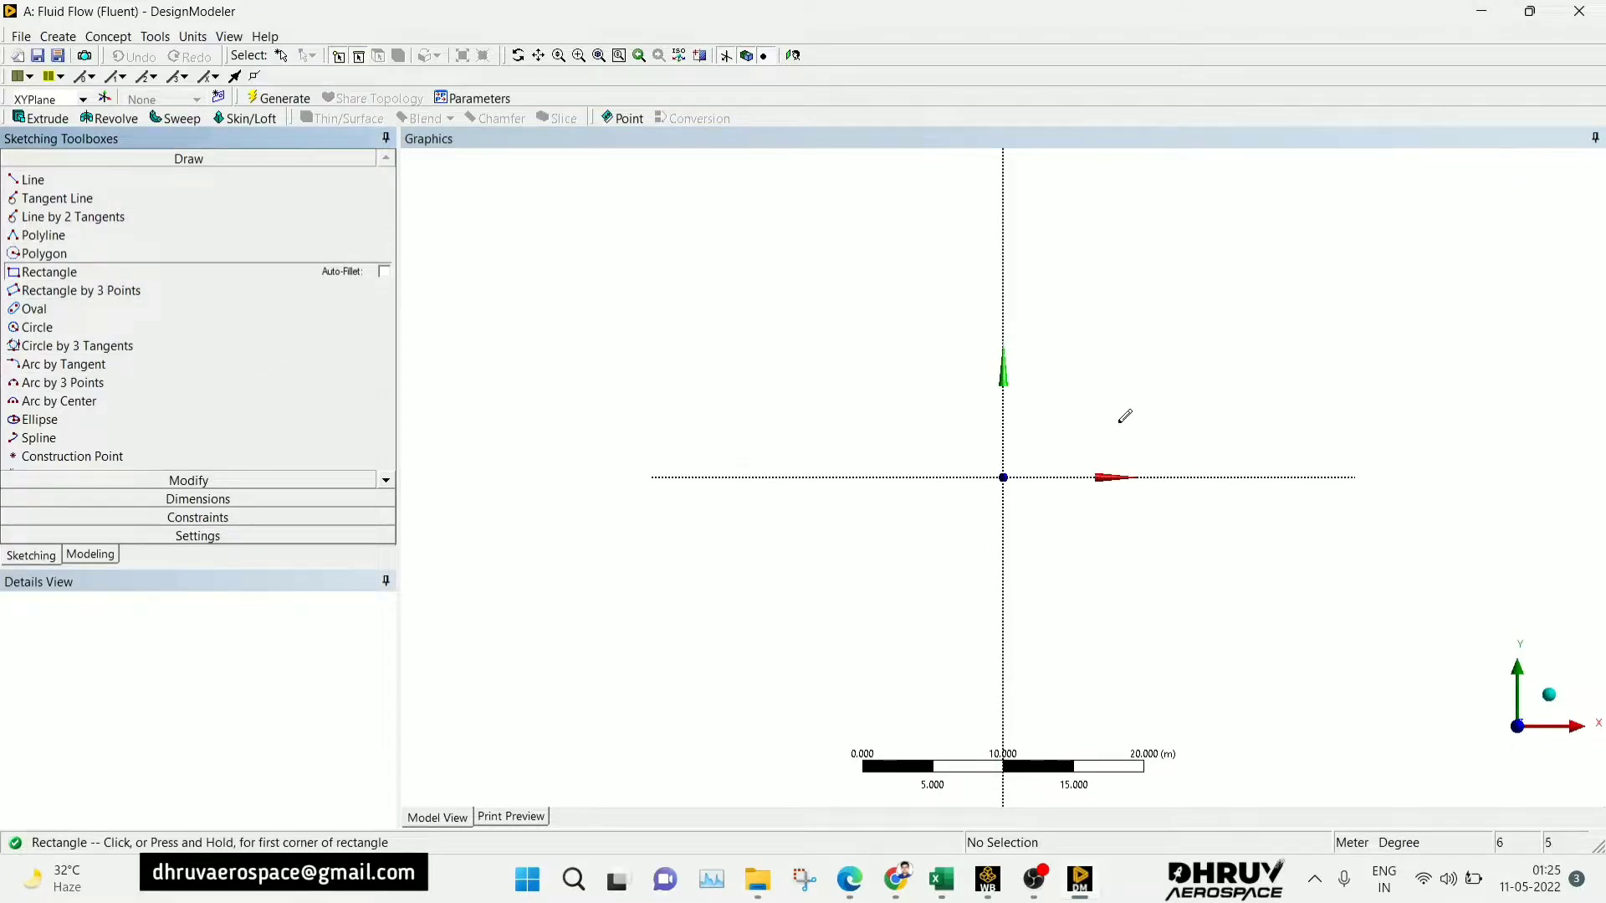
click(1005, 476)
scroll(1249, 527, down, 2)
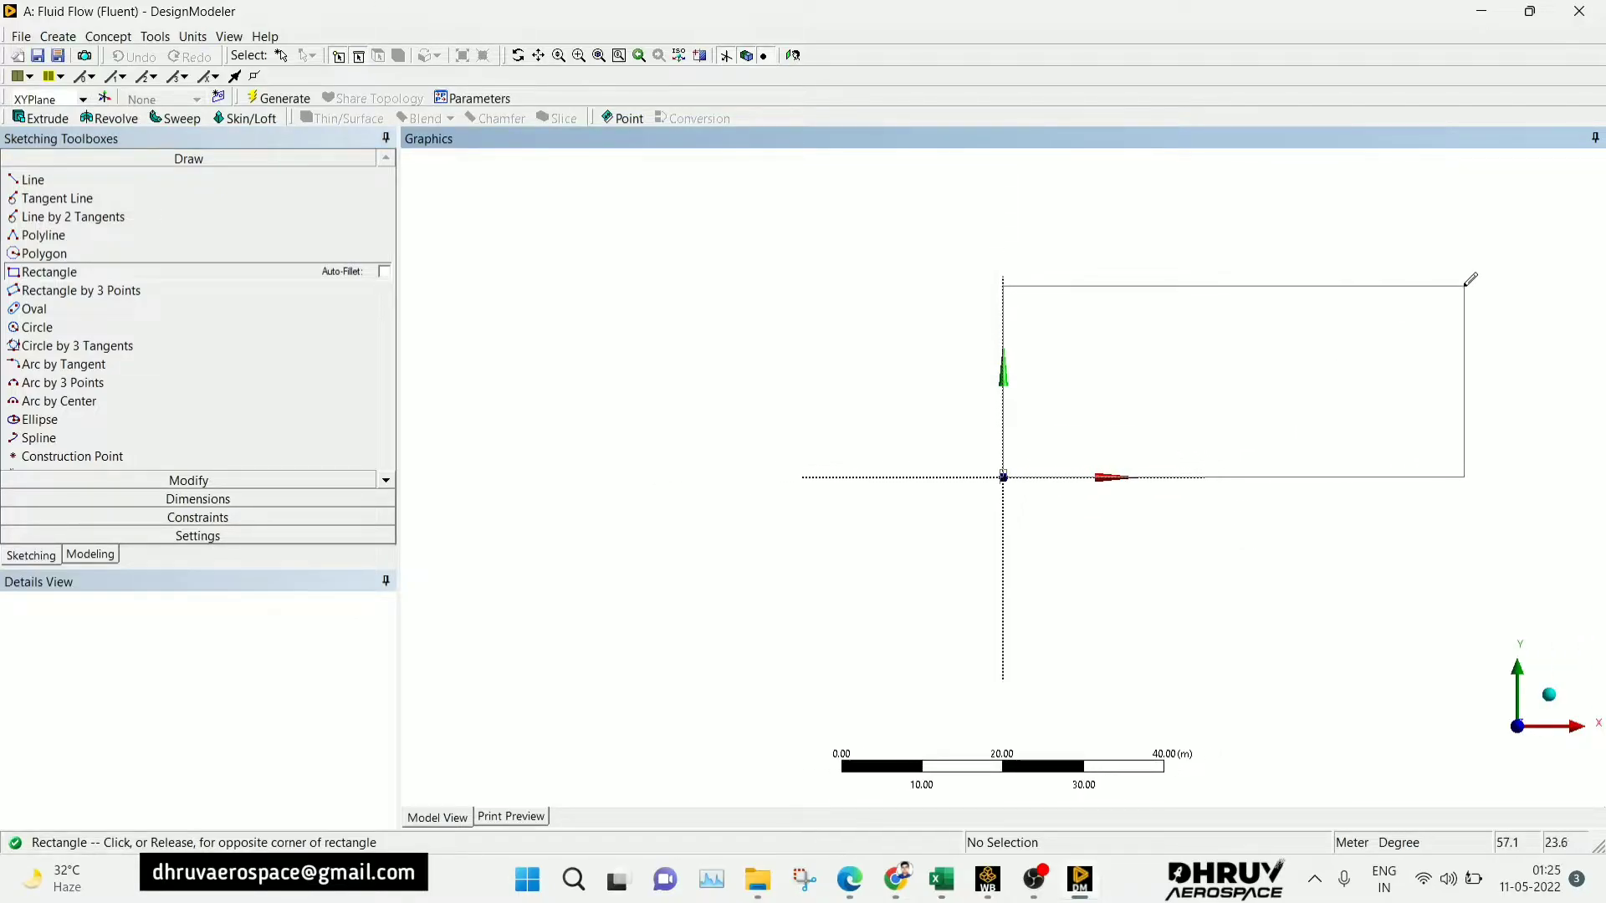
click(1047, 438)
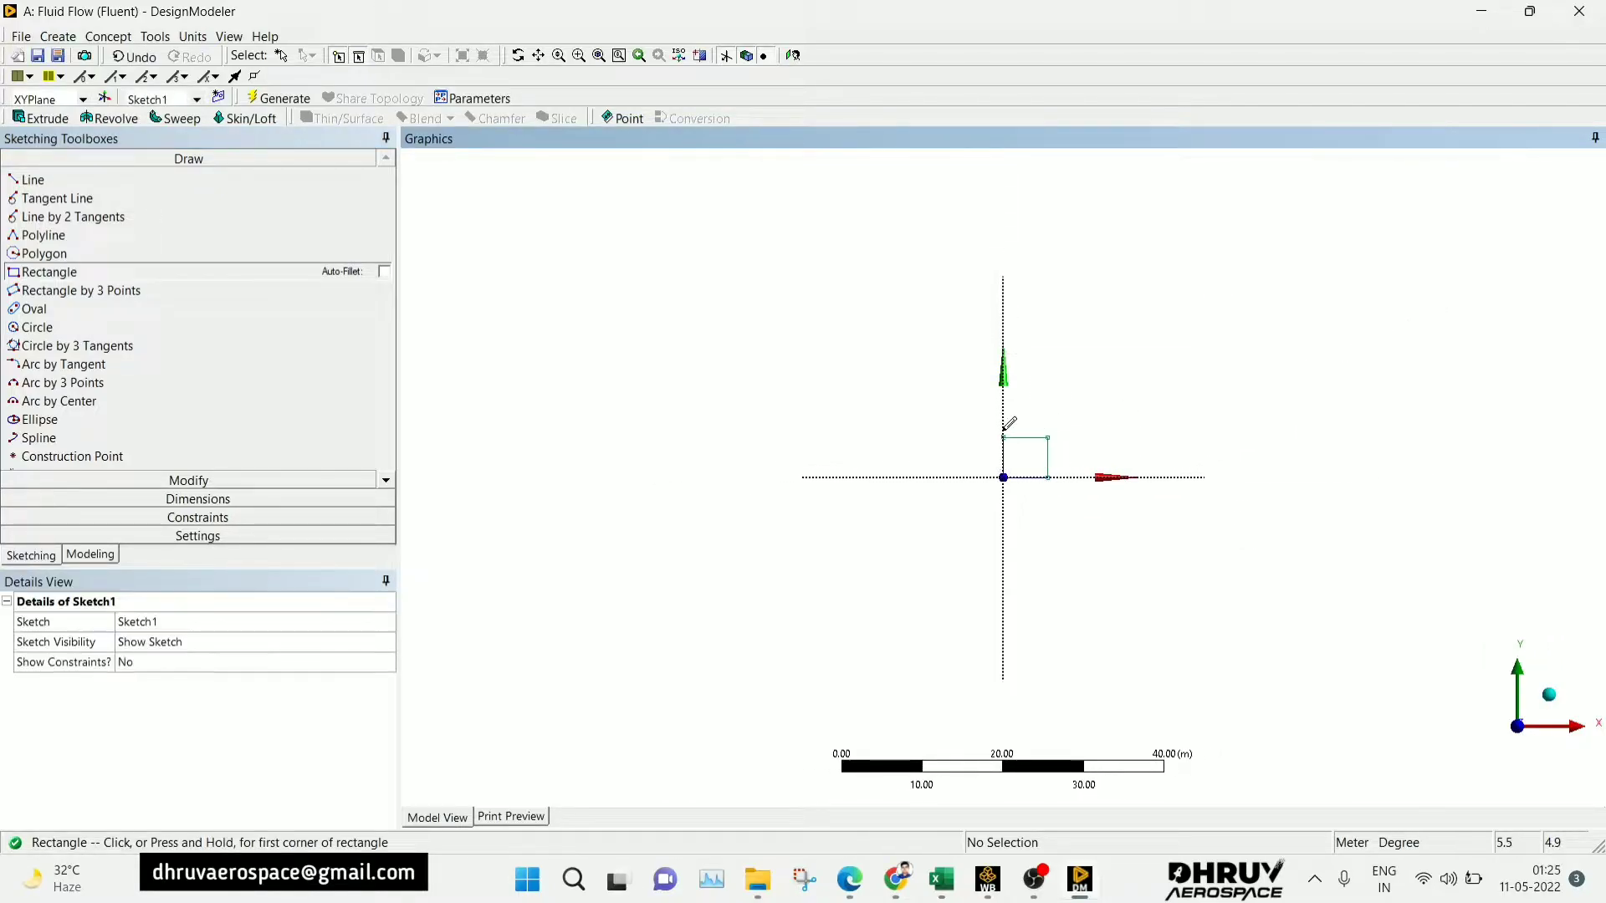
click(130, 56)
click(841, 361)
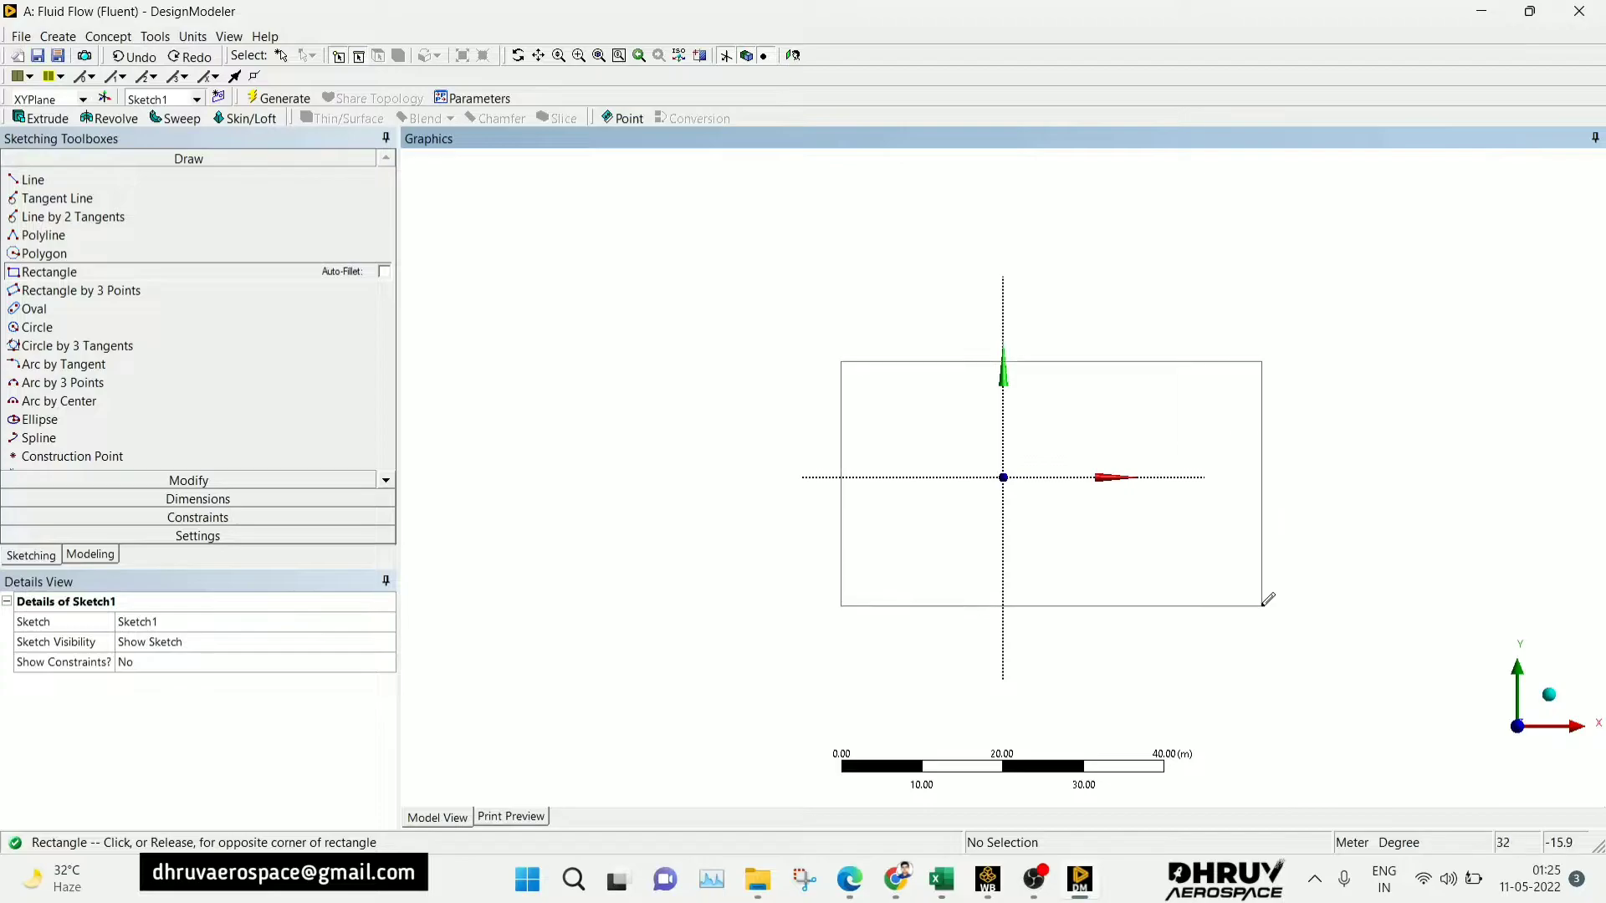
click(1164, 613)
click(149, 515)
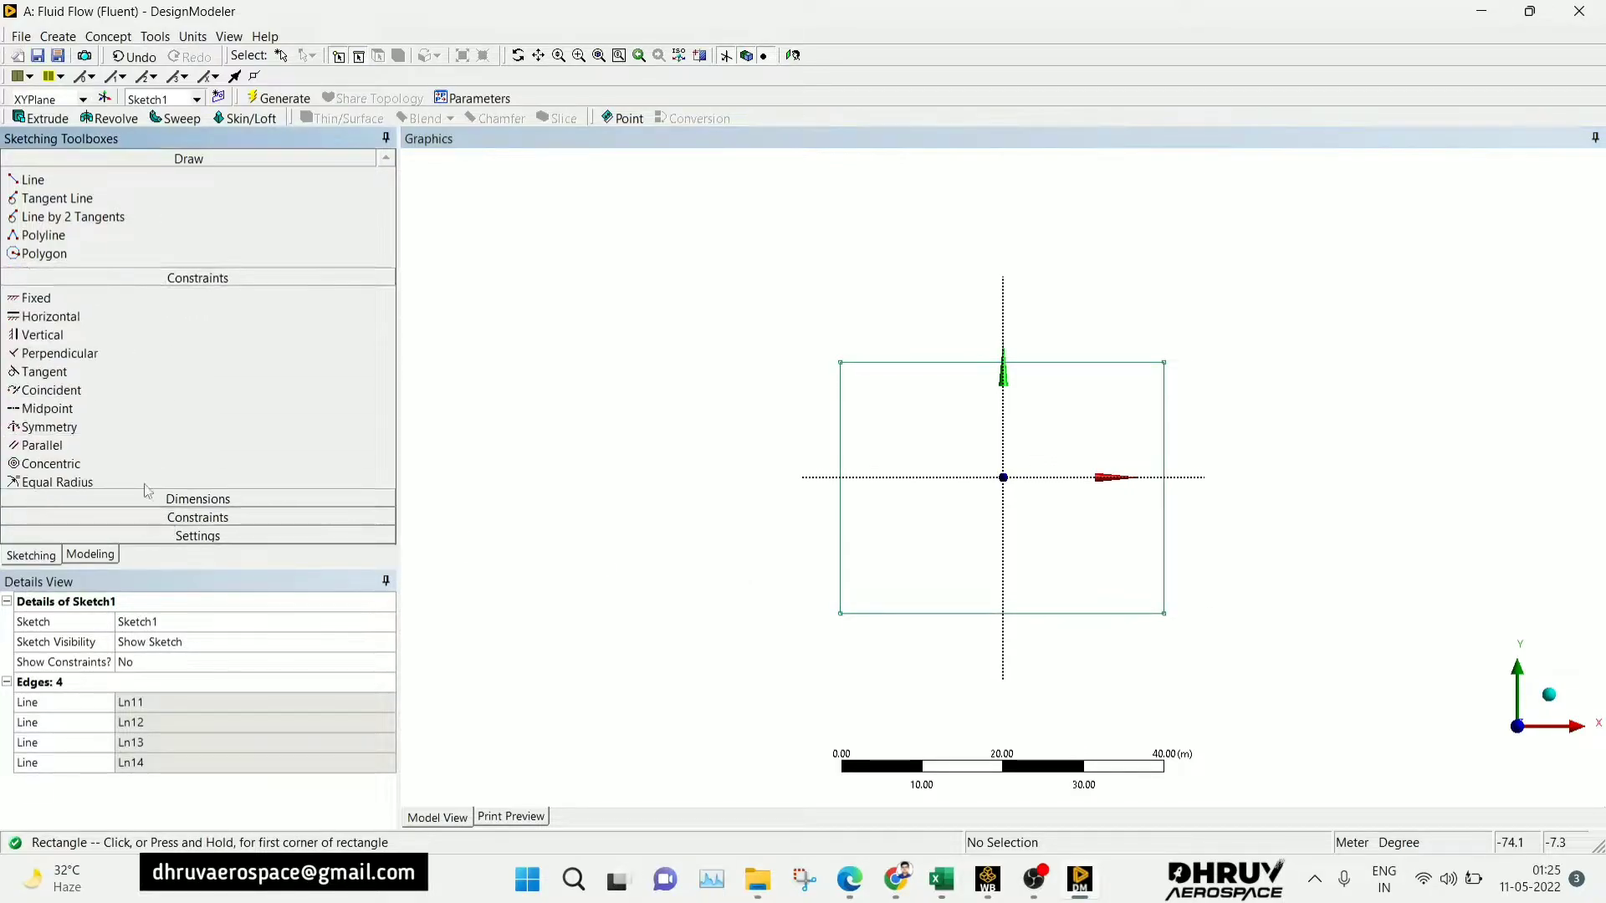
- Make the rectangle's left corners symmetric about the horizontal axis
click(48, 364)
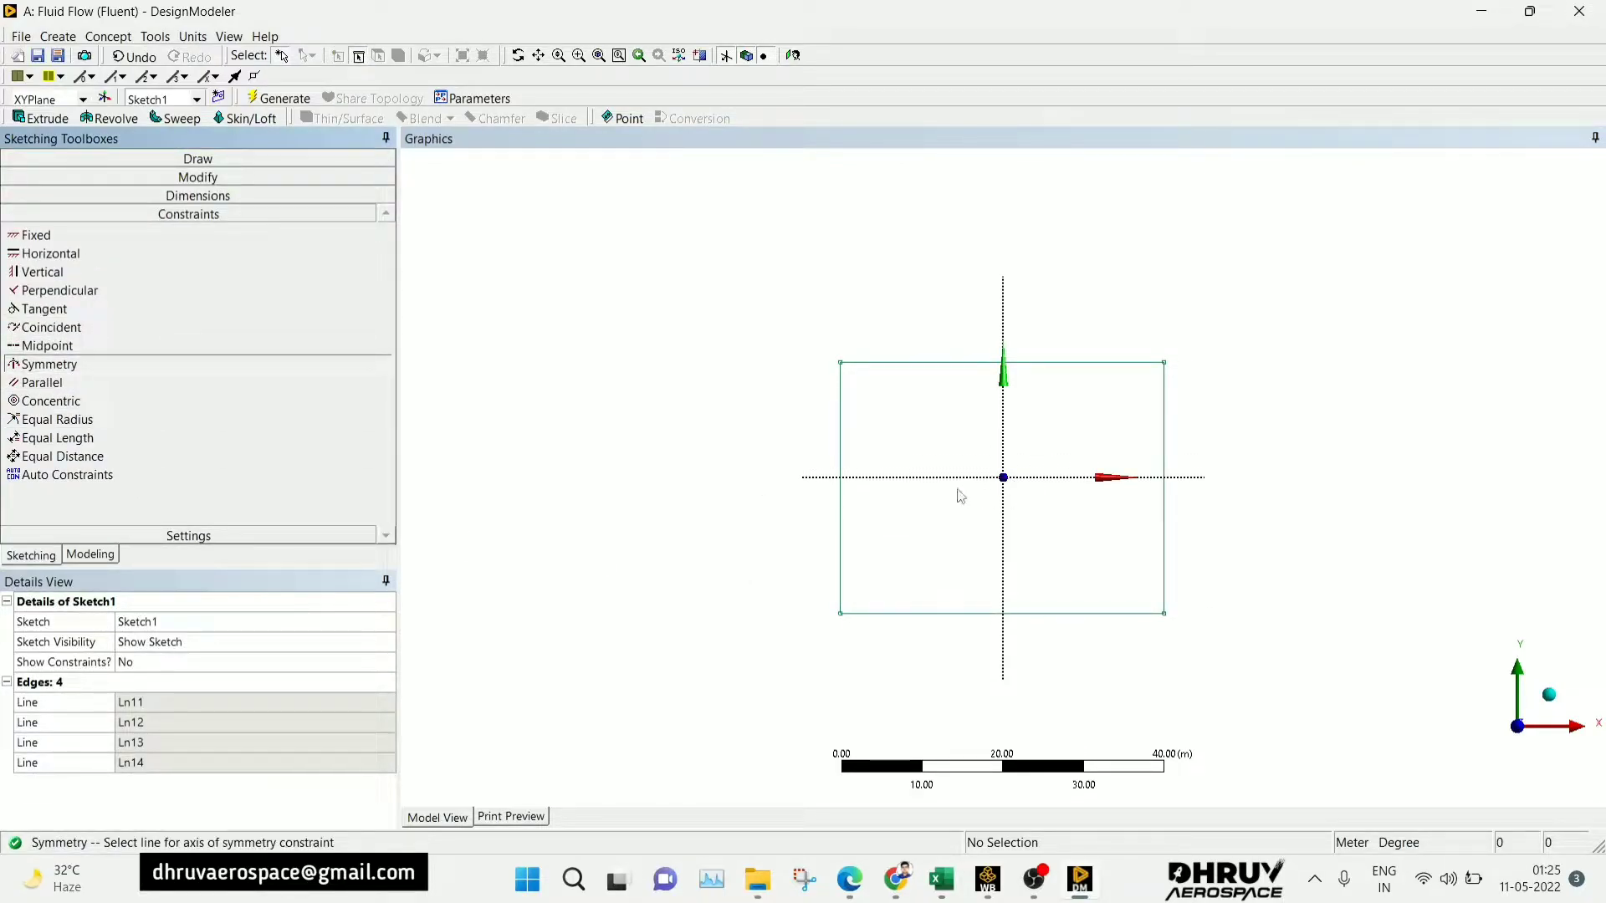
click(958, 477)
click(839, 613)
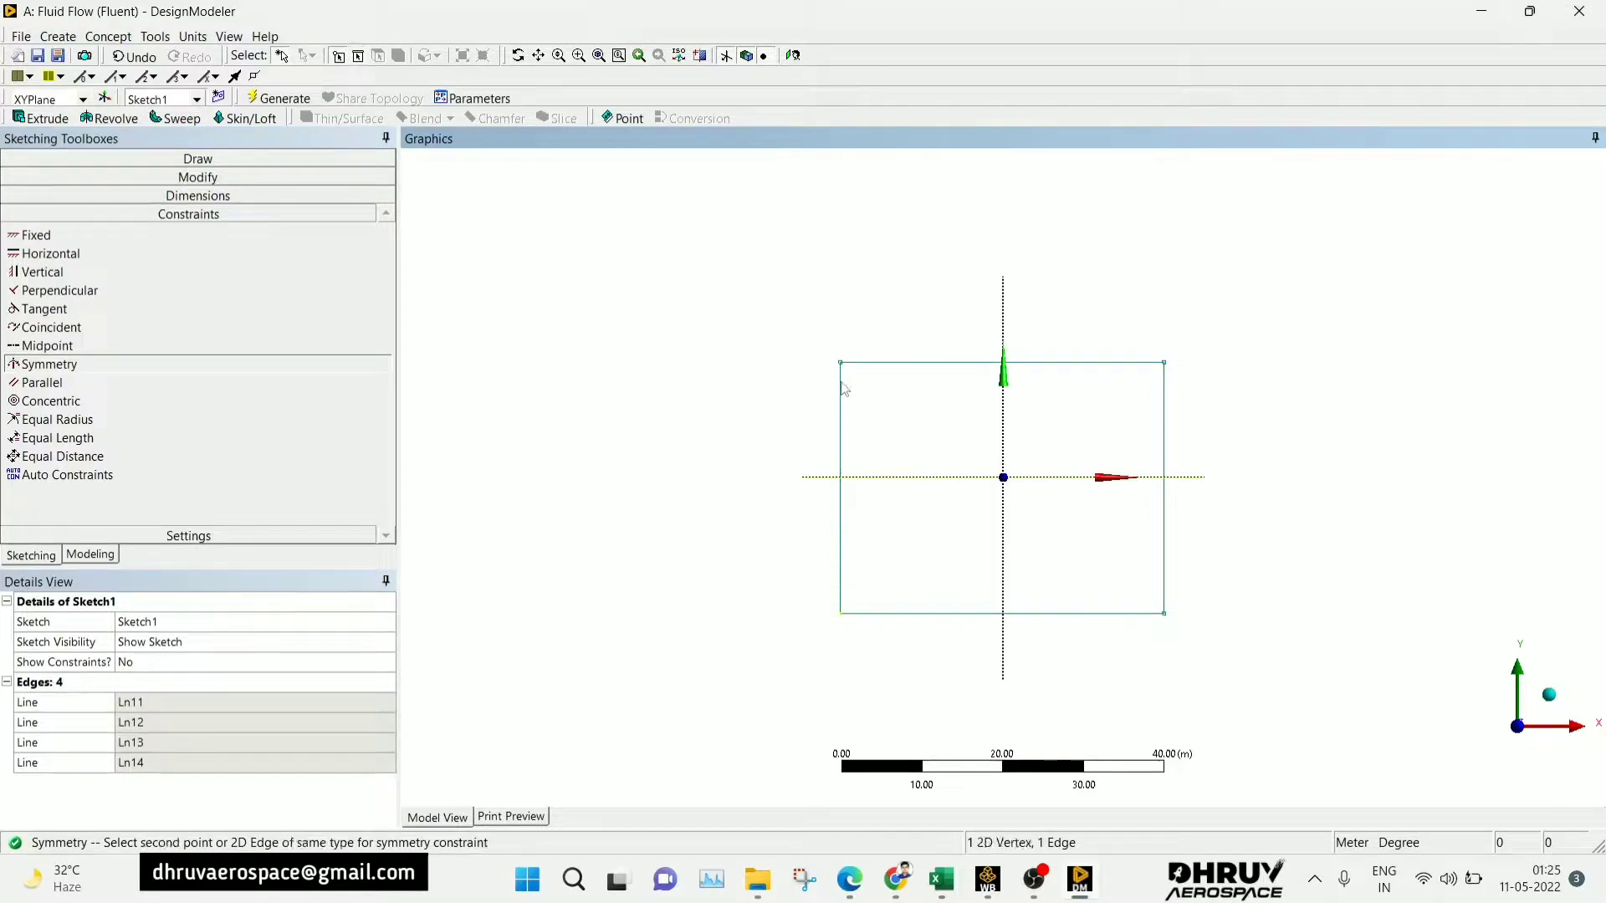
click(840, 361)
- Make the rectangle's bottom corners symmetric about the vertical axis
click(49, 364)
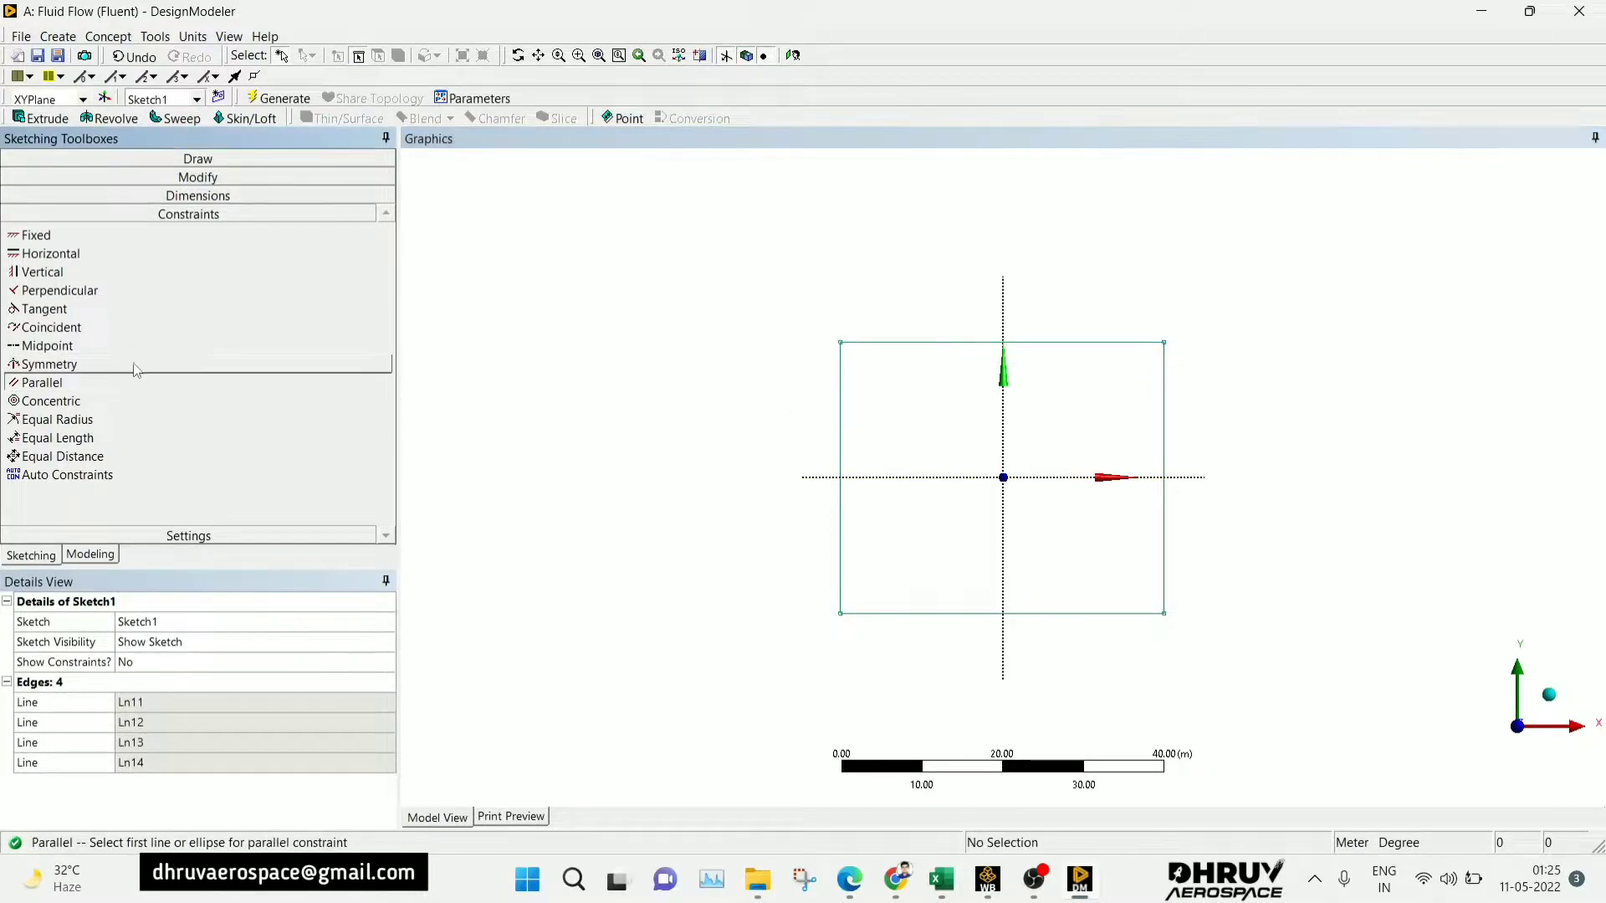
click(1002, 542)
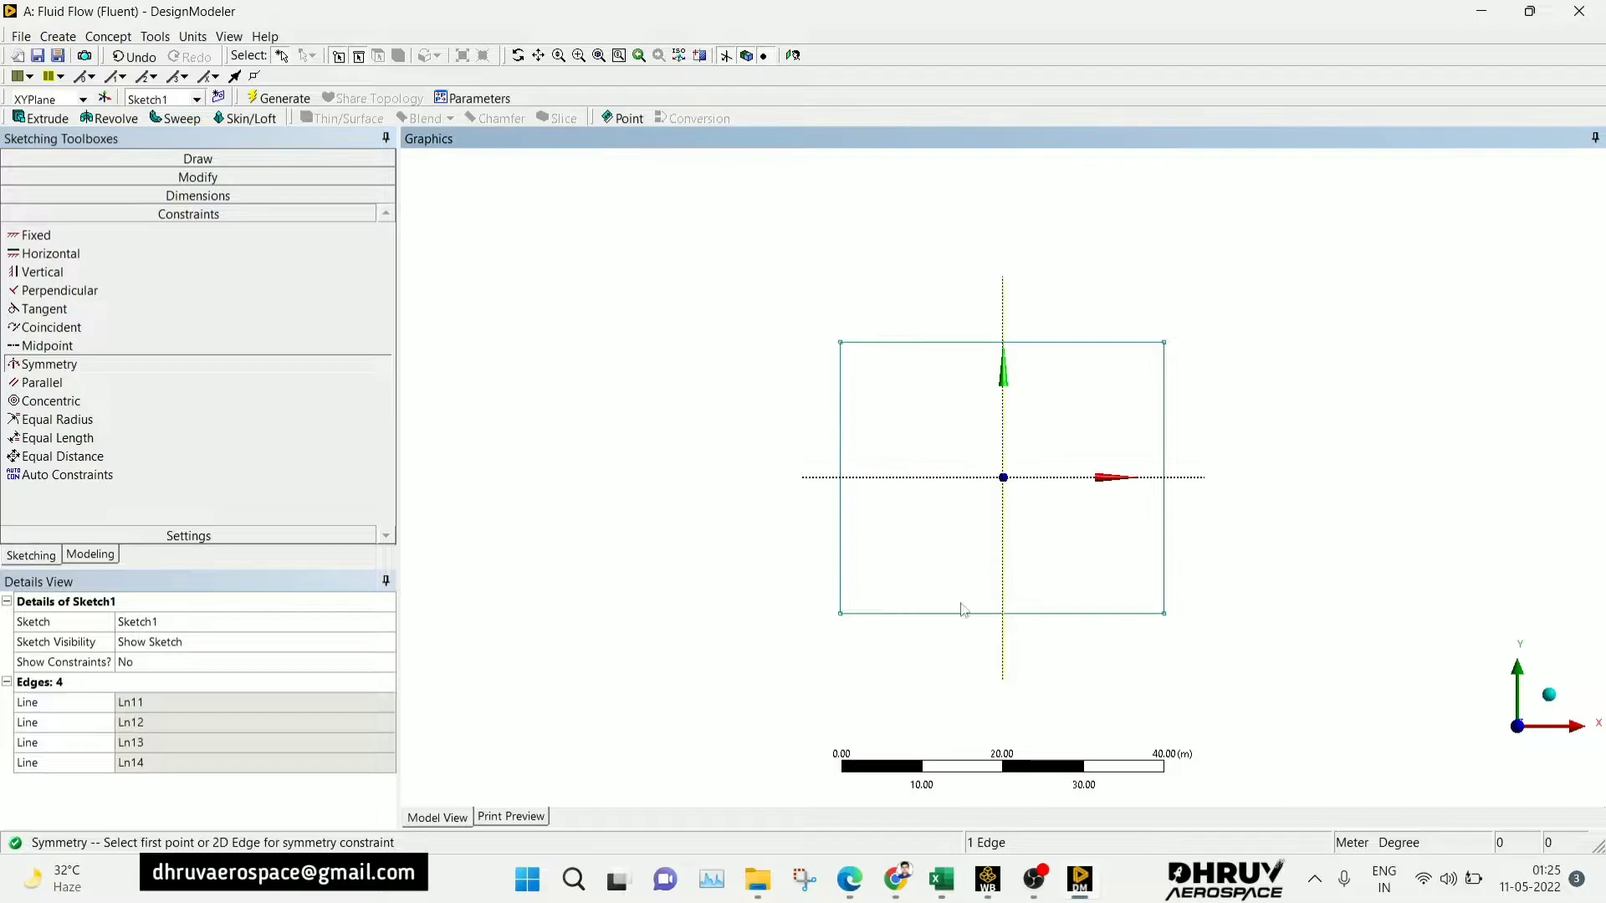
click(841, 614)
click(1165, 615)
- Dimension the top edge width (50) as H1 and the left edge height as V2
click(198, 194)
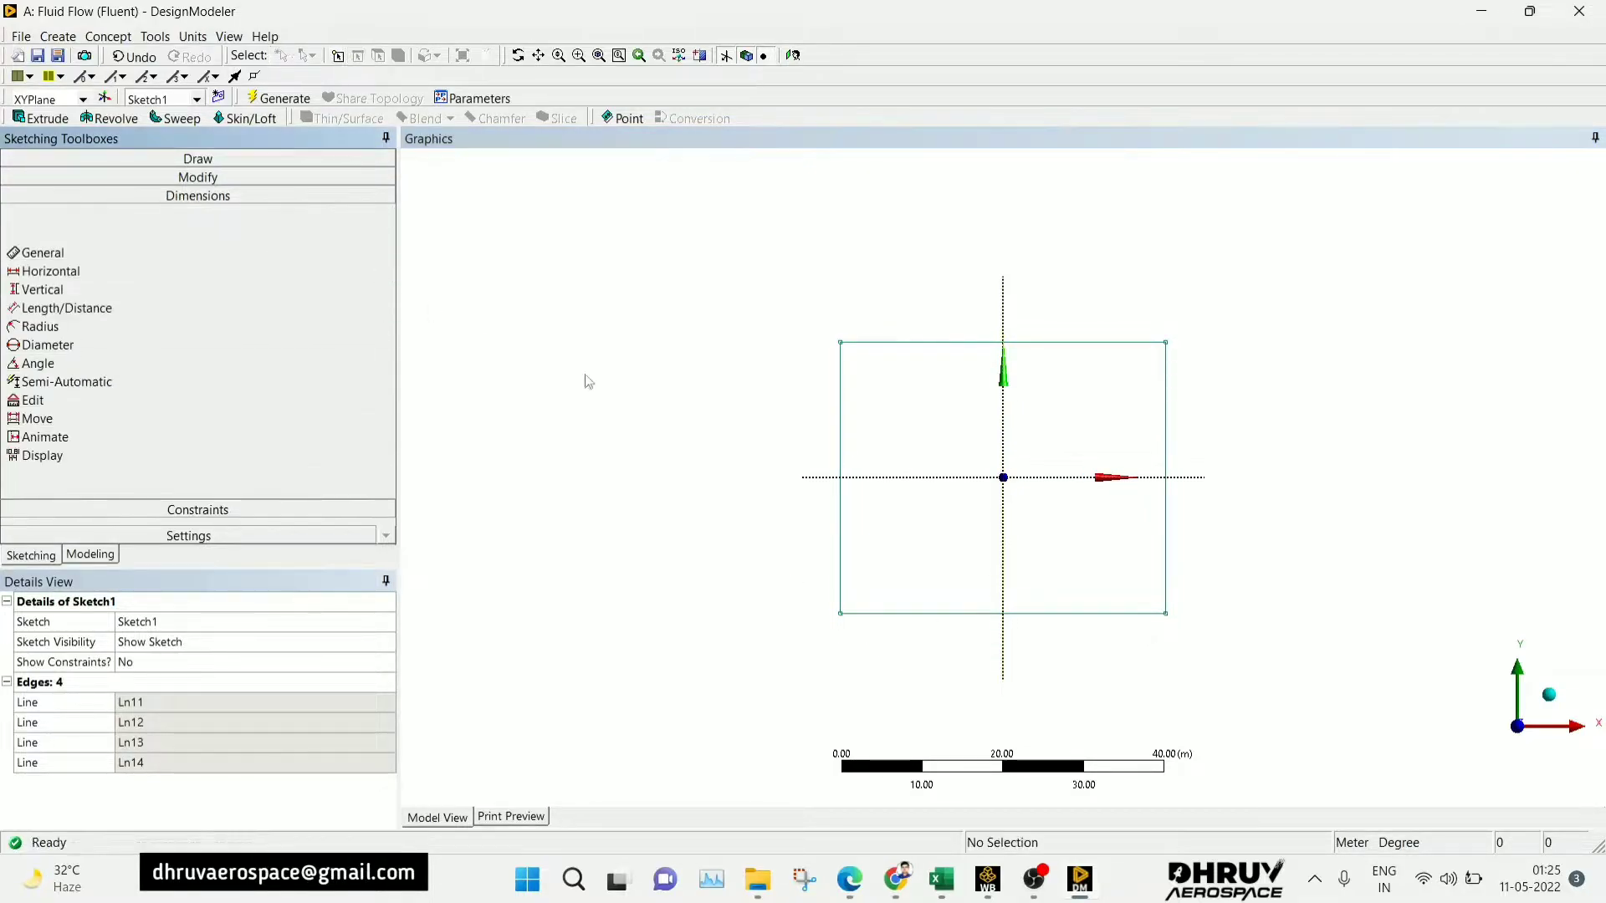
click(883, 342)
click(907, 303)
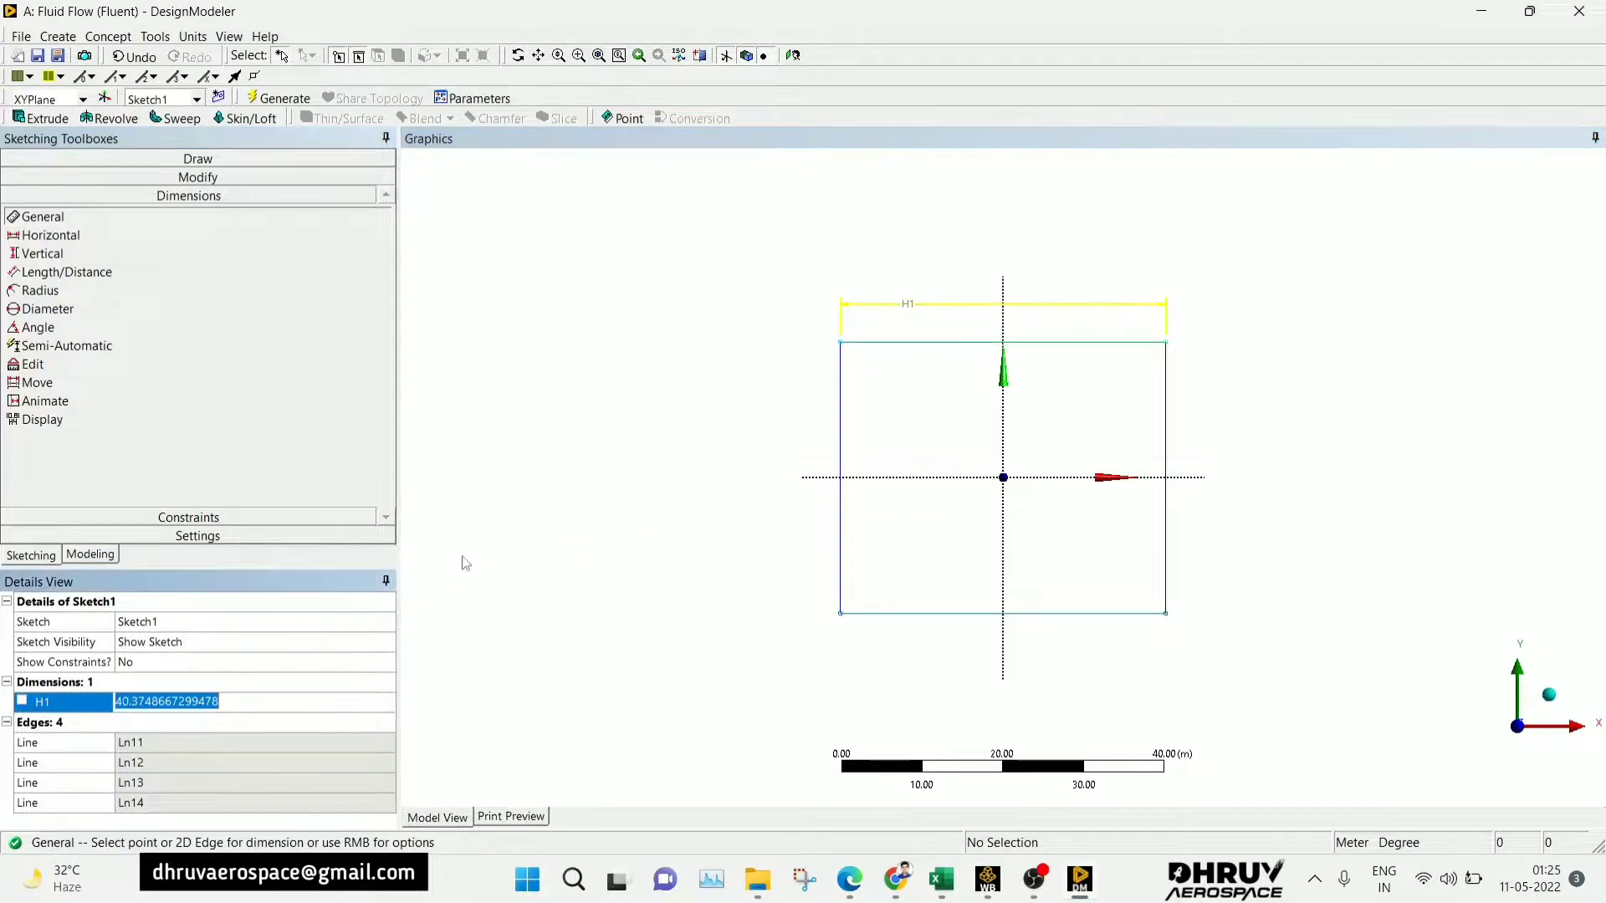
text(50)
key(Return)
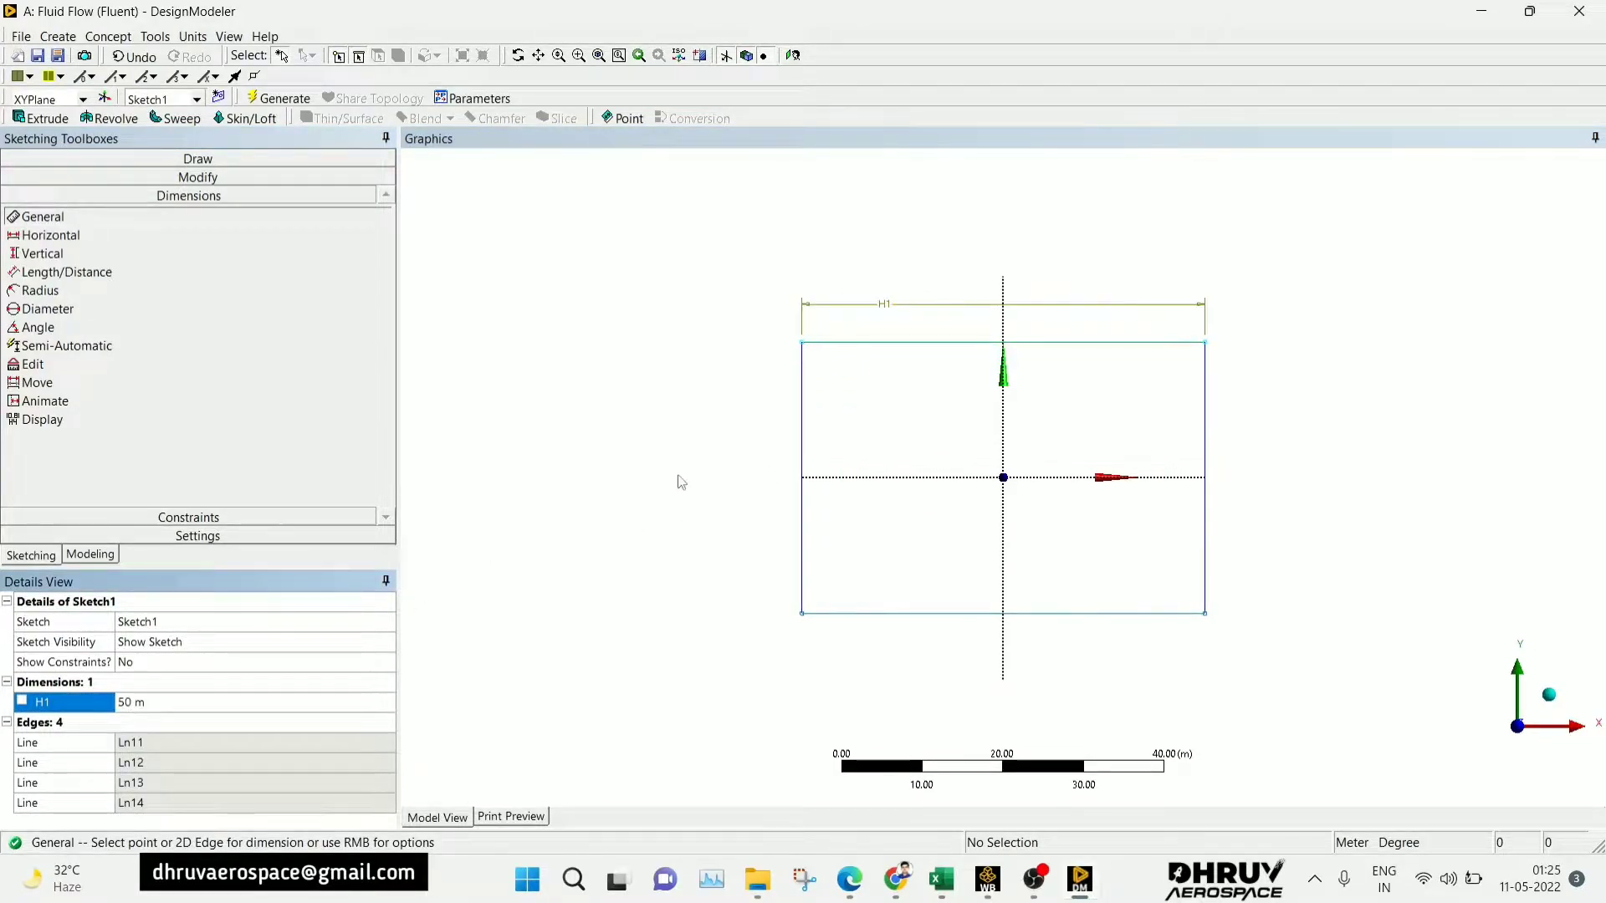
click(802, 558)
click(721, 577)
- In Details View, set width H1 to 50 m and height V2 to 30 m
click(306, 716)
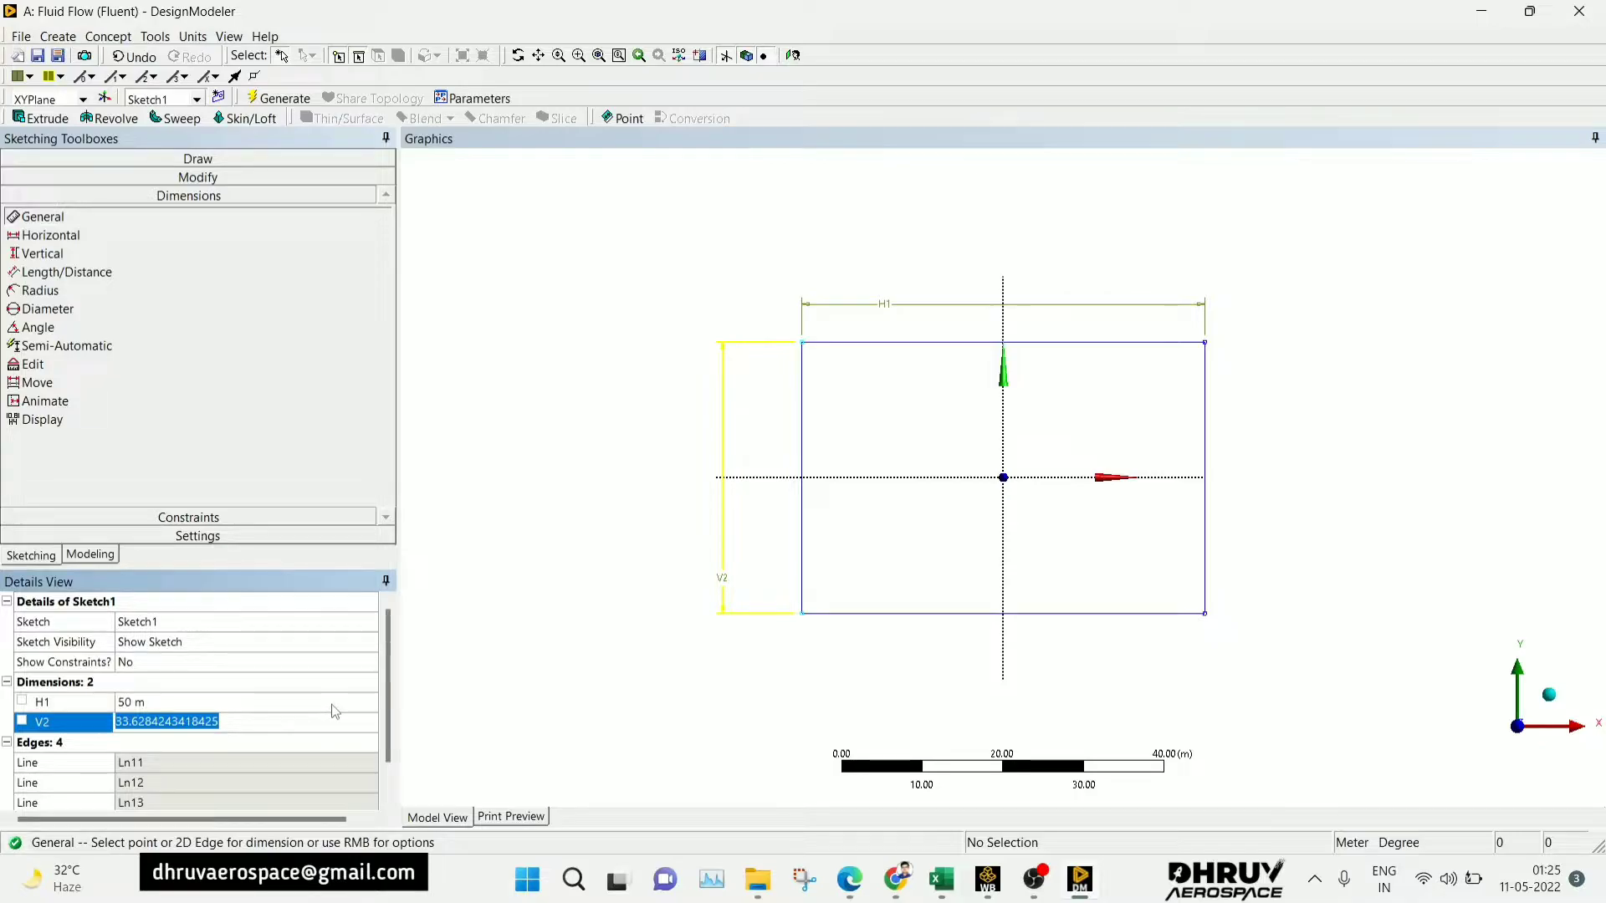
text(40)
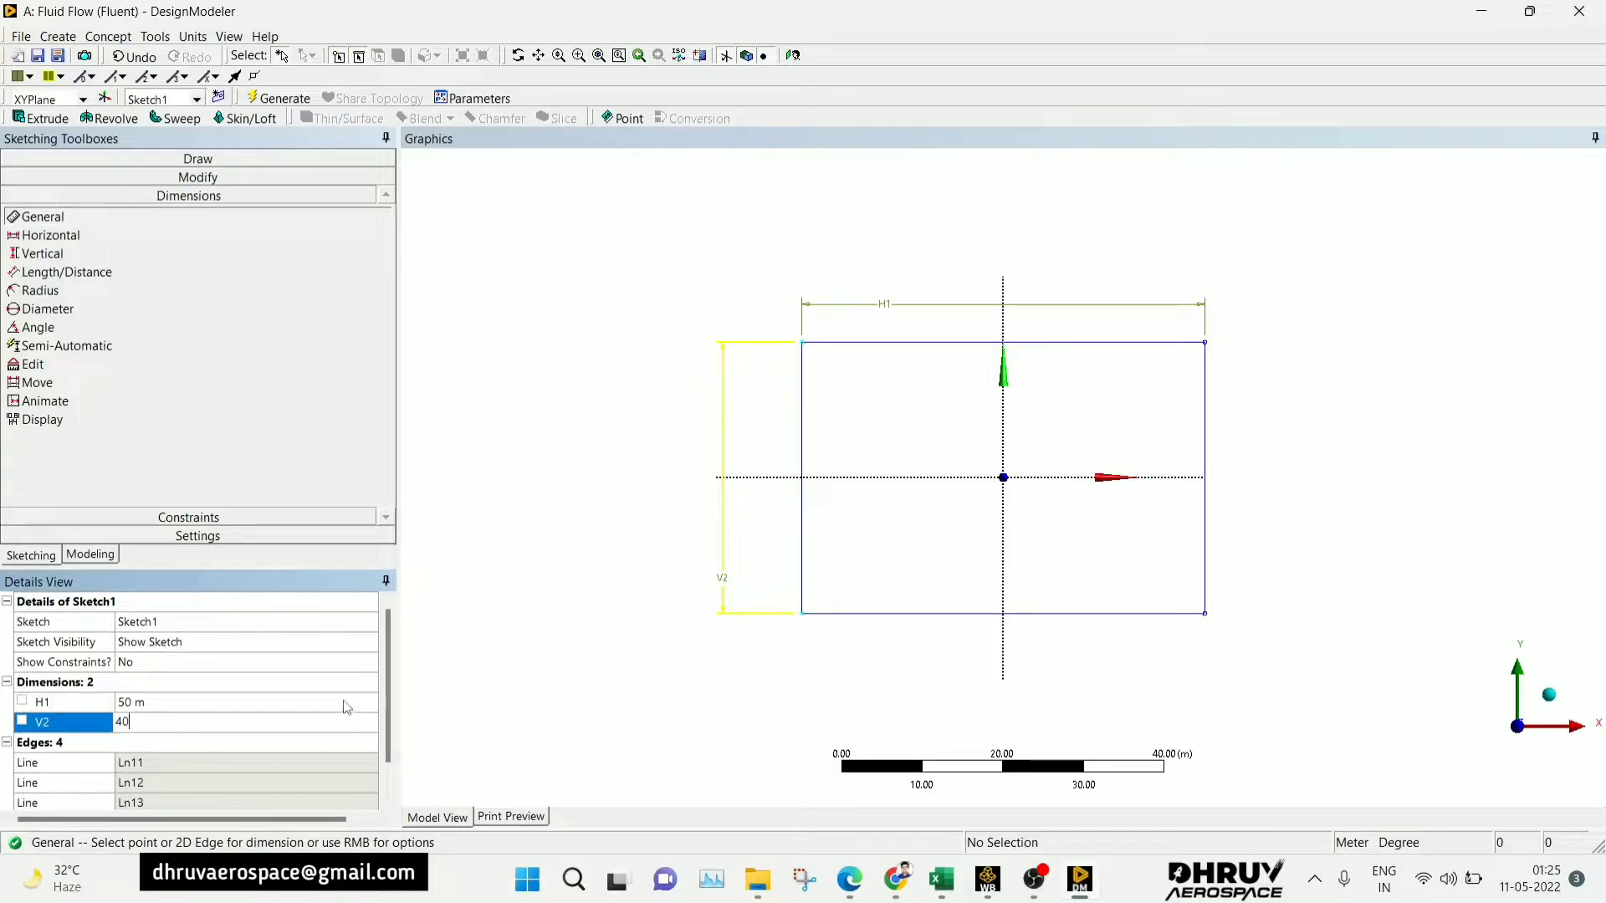
click(237, 704)
text(100)
key(Return)
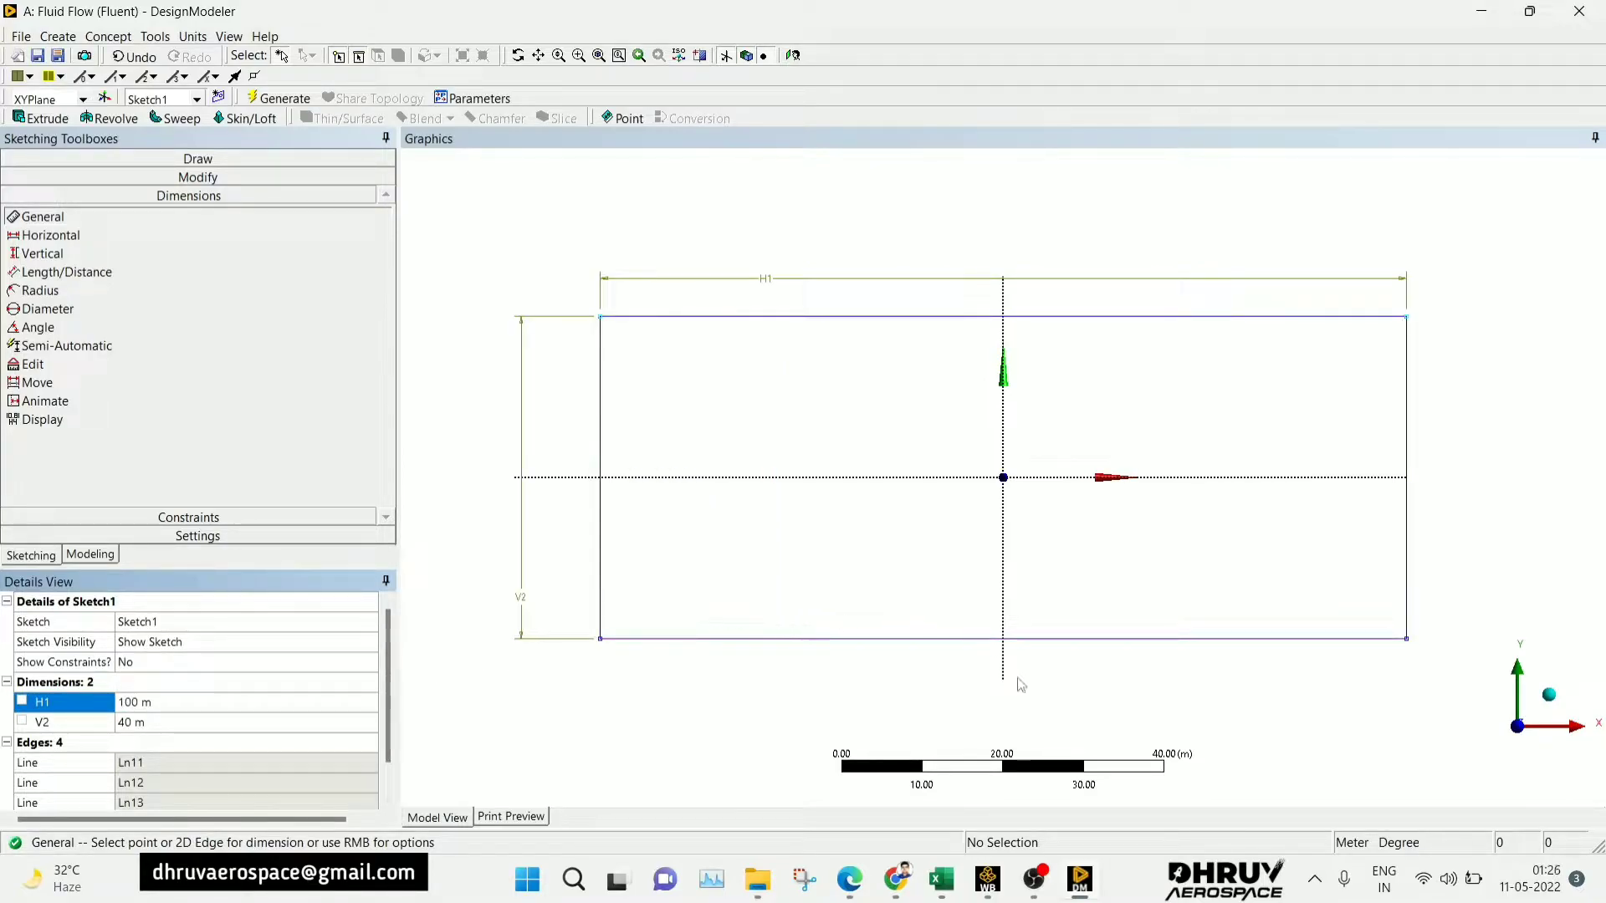
click(261, 703)
text(50)
key(Return)
click(230, 724)
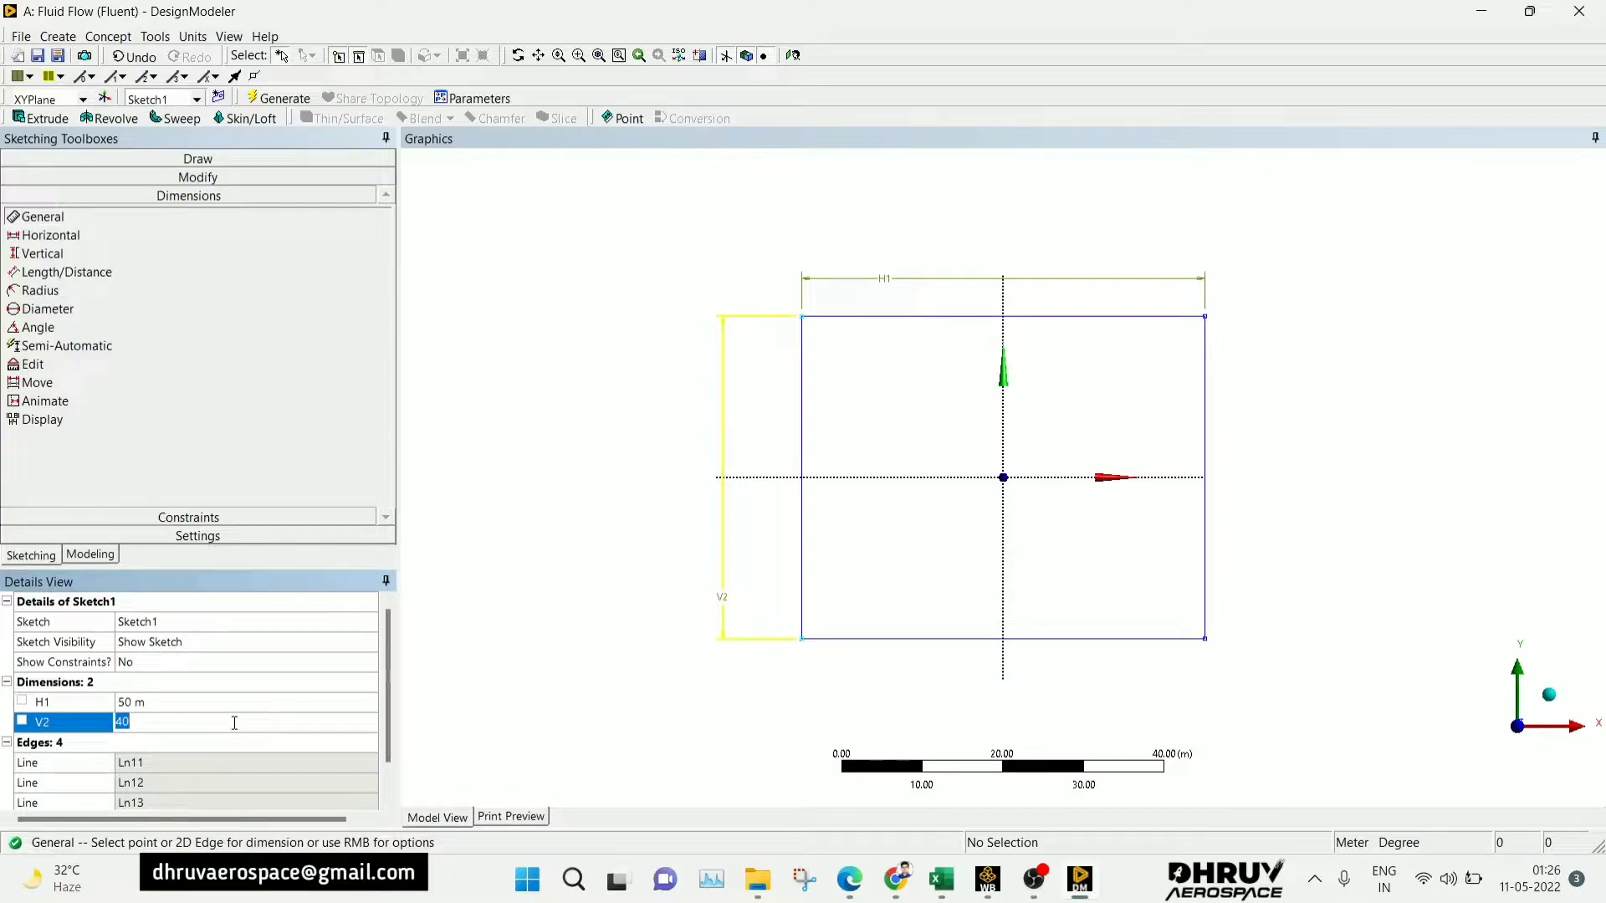
text(30)
key(Return)
key(F7)
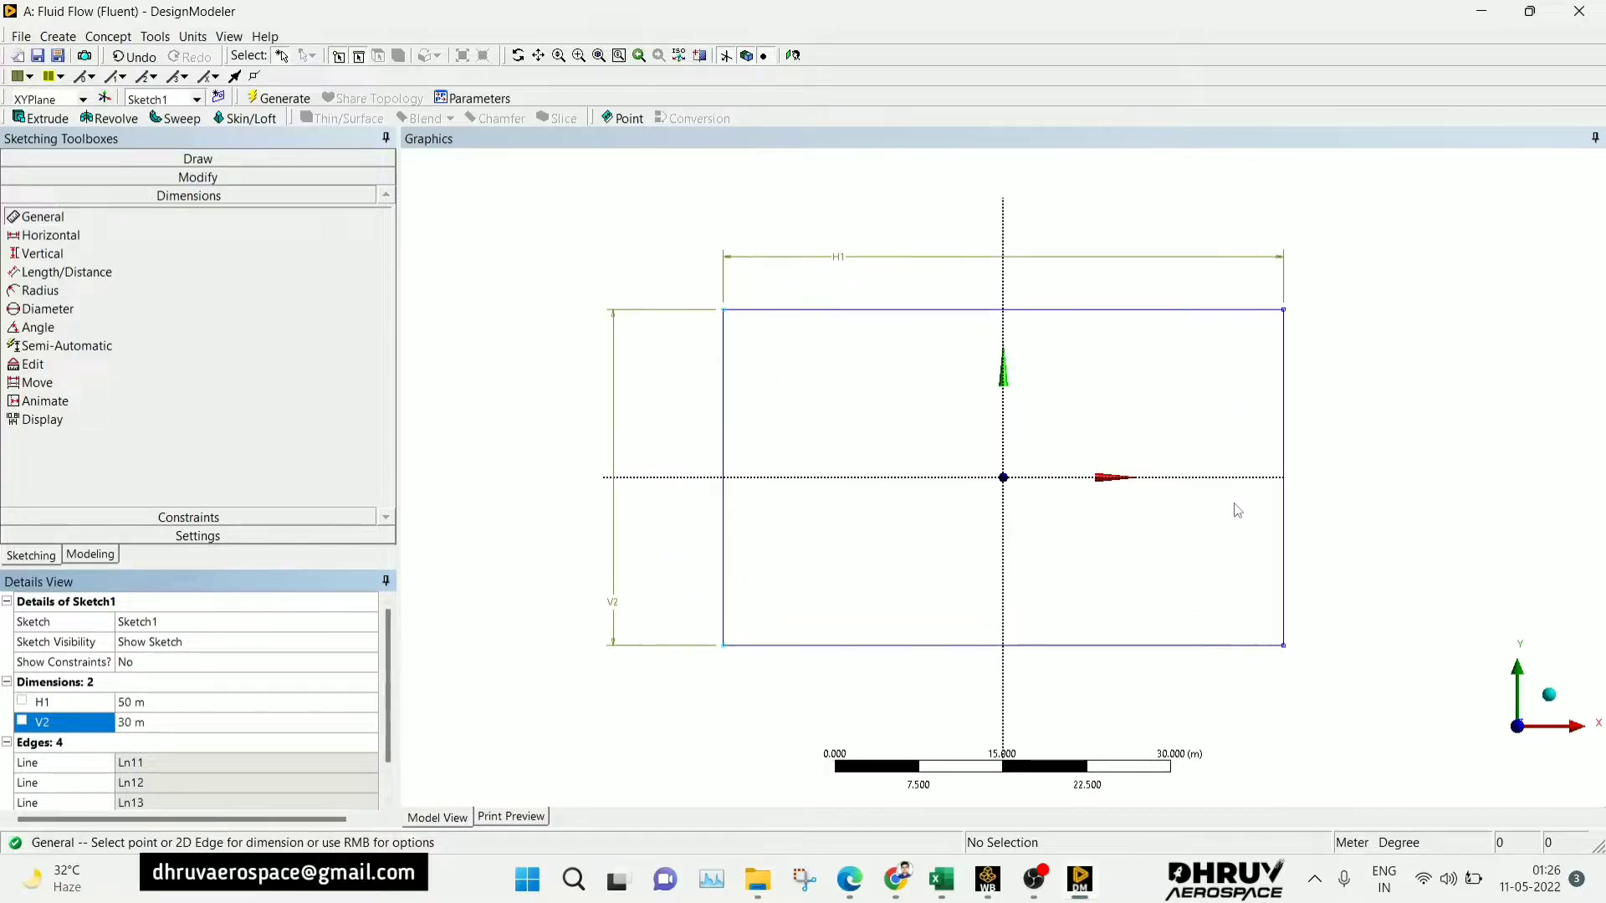
scroll(945, 502, up, 3)
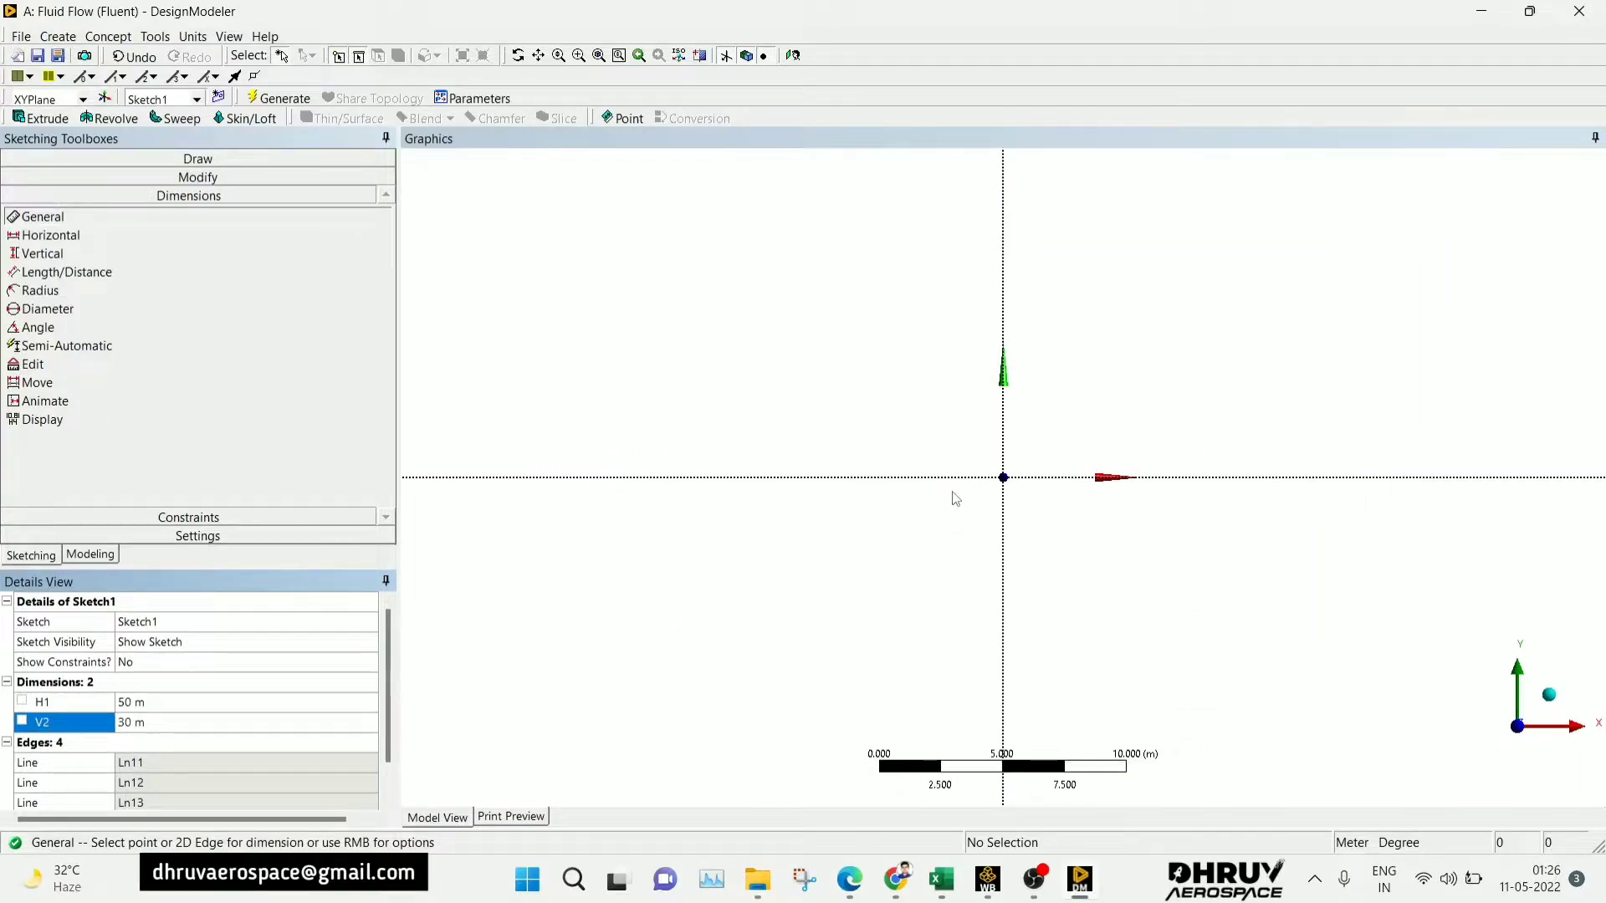
click(191, 158)
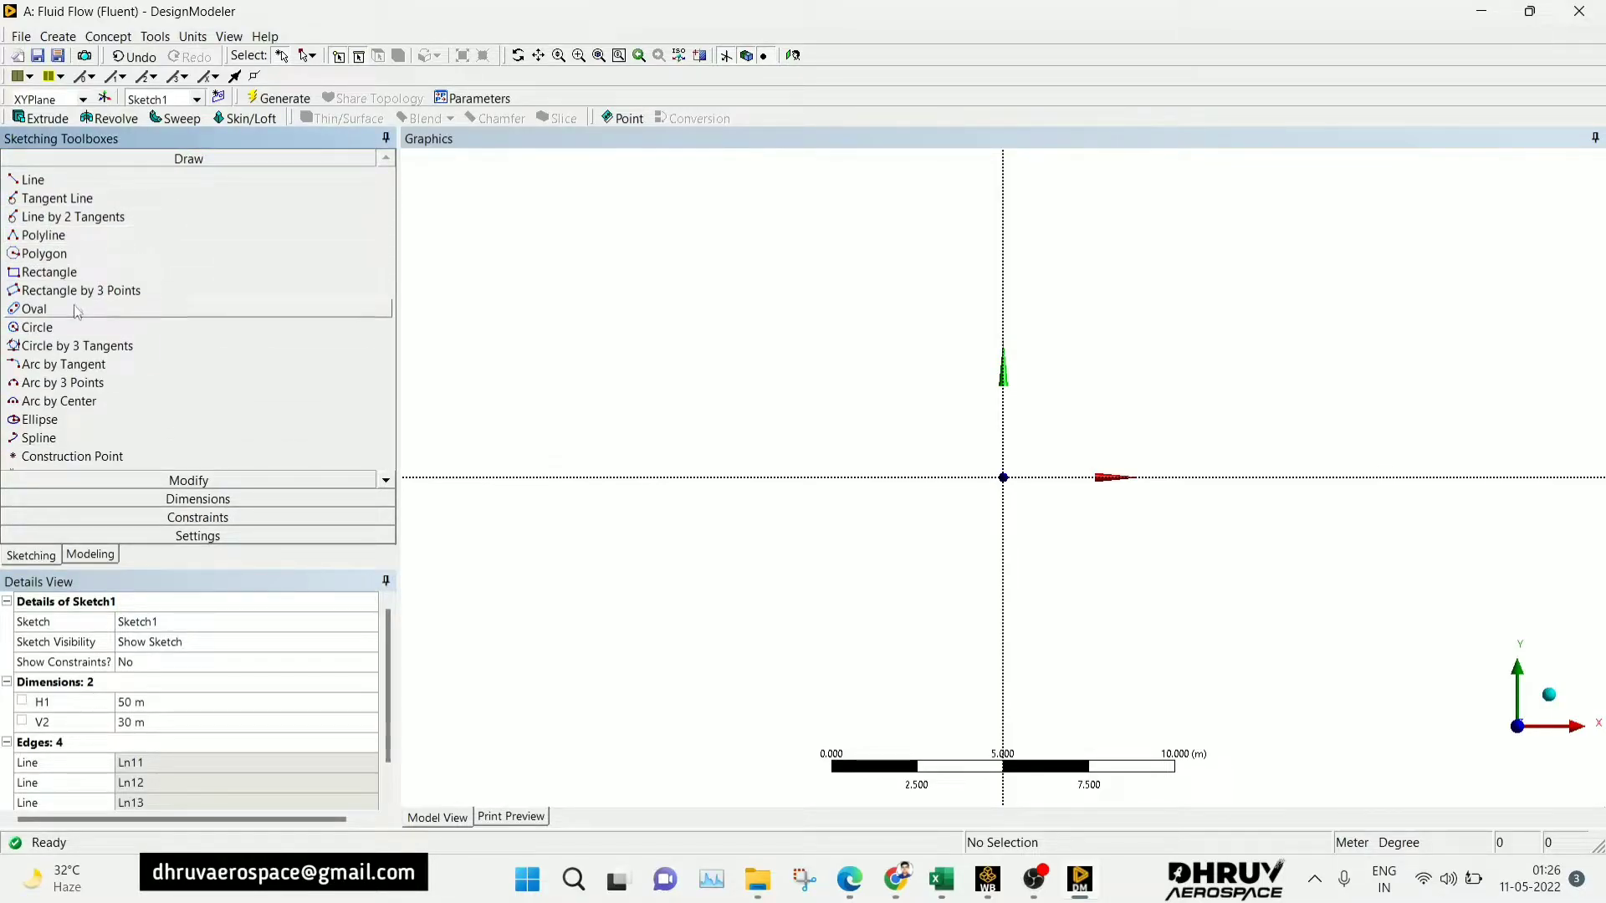
- Draw a circle centred on the origin and add its diameter dimension D3
click(37, 327)
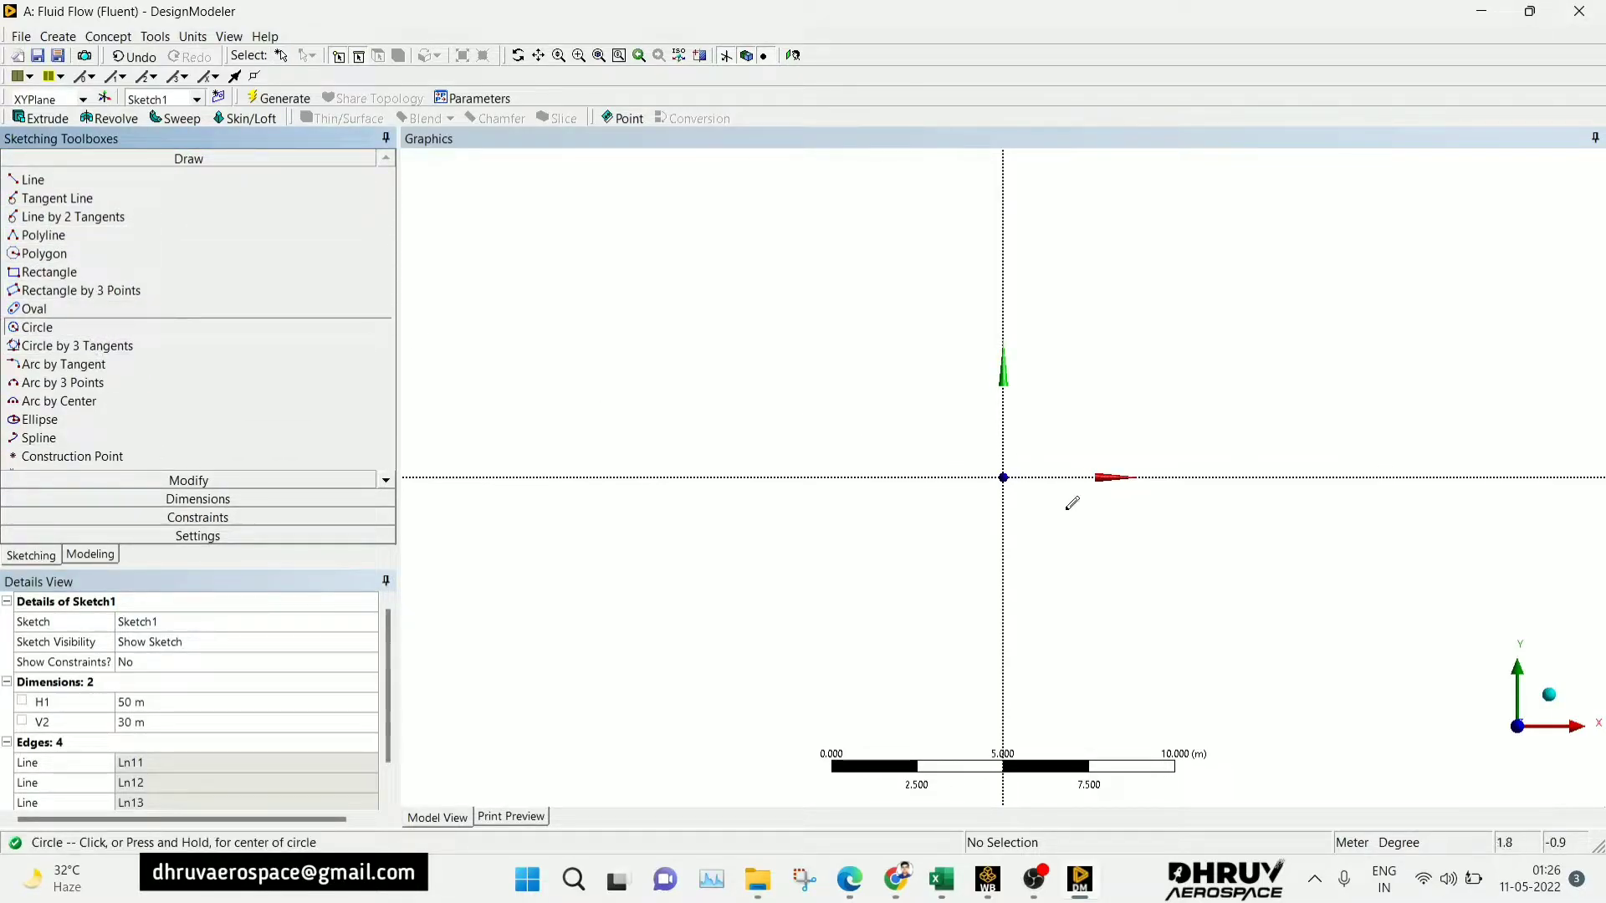
click(1003, 477)
click(1135, 523)
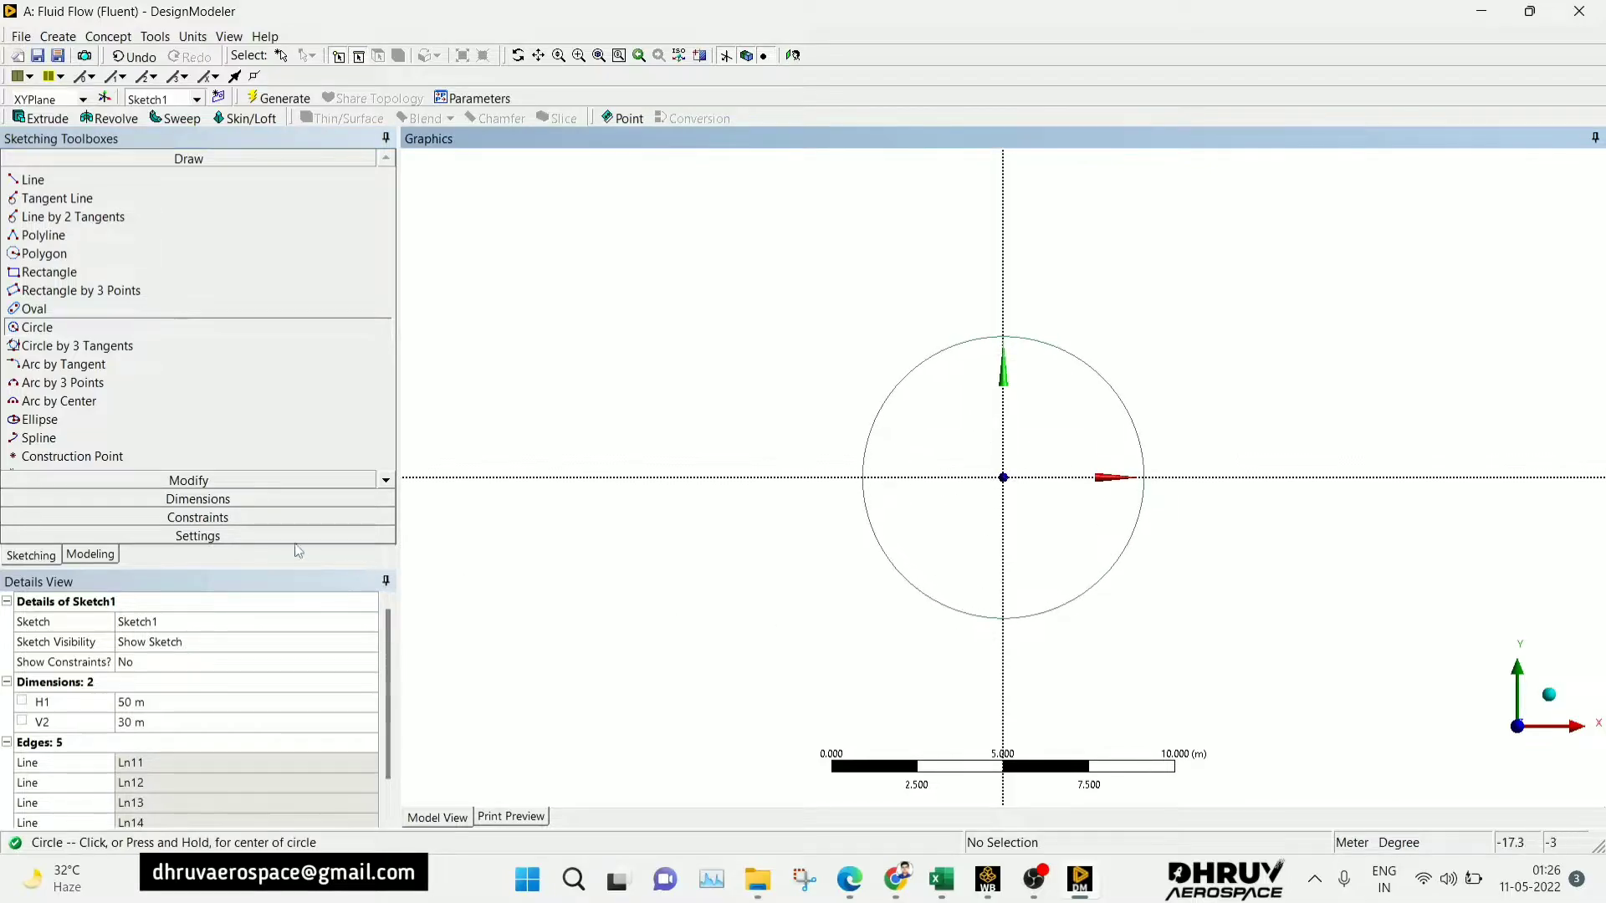
click(215, 501)
click(111, 308)
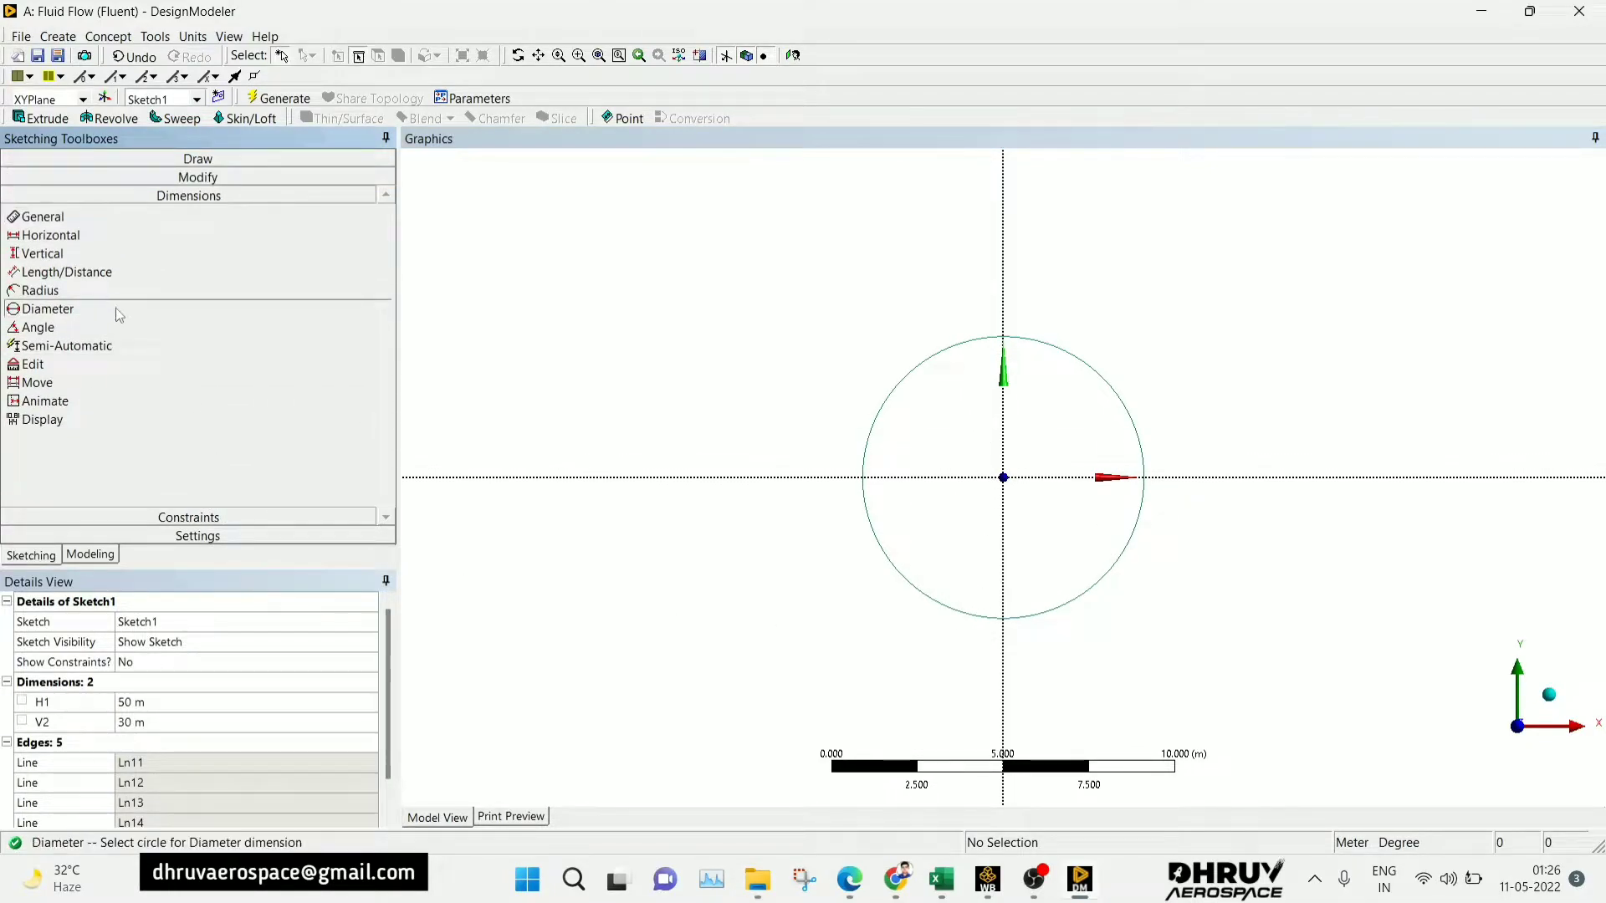
click(864, 465)
click(828, 435)
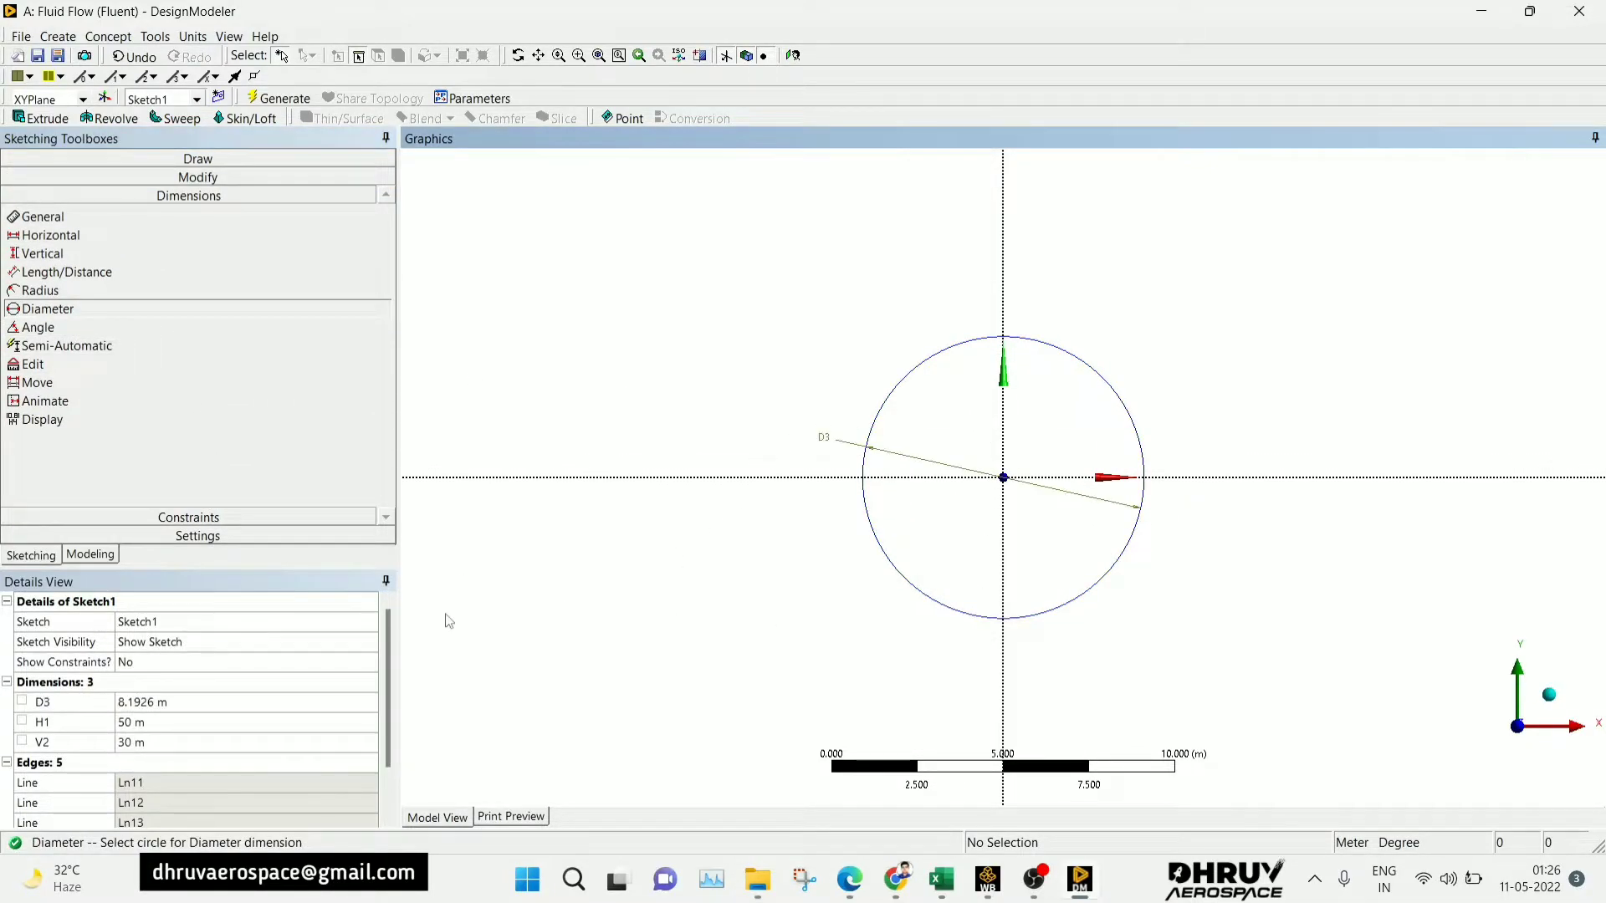
- Set the circle's diameter D3 to 1 m
click(220, 703)
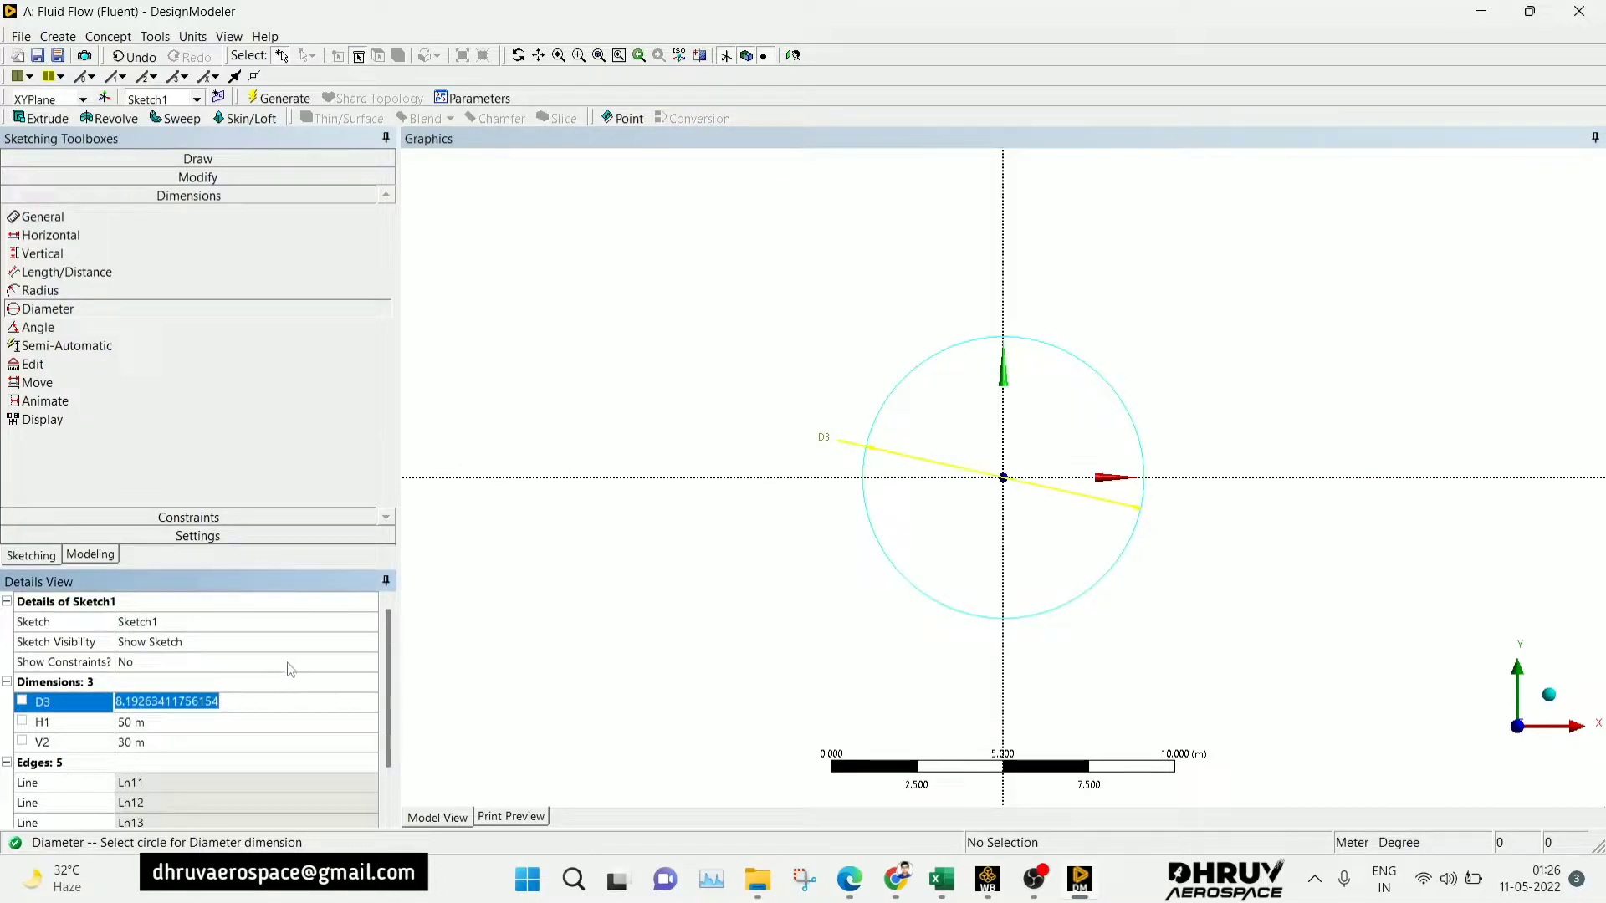
text(10)
key(Return)
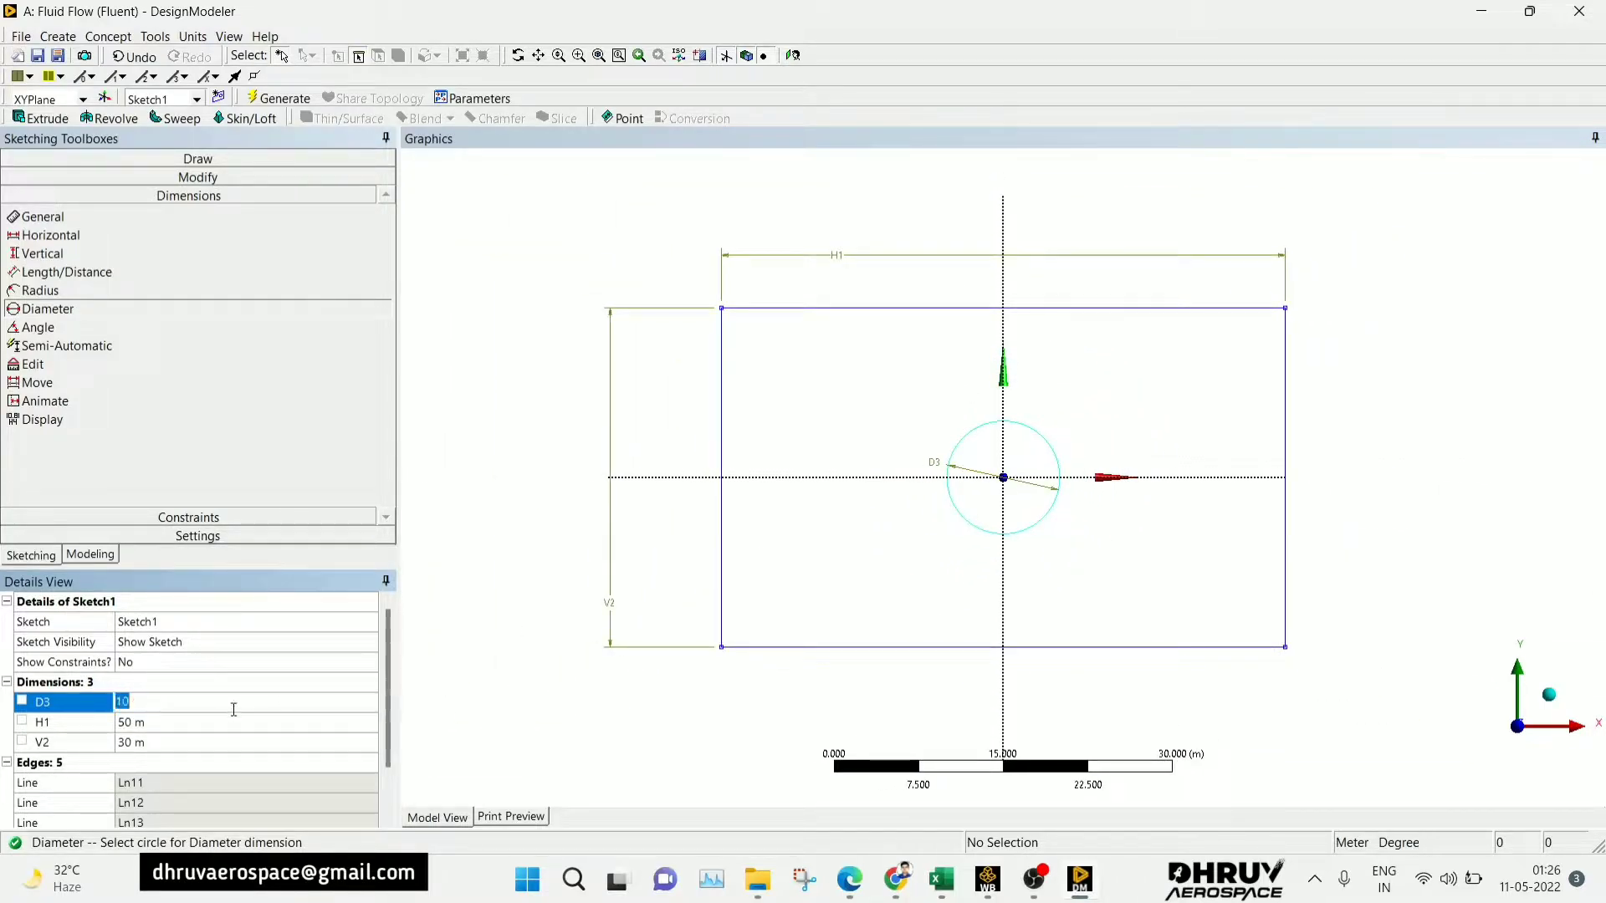
key(Return)
scroll(1163, 385, up, 8)
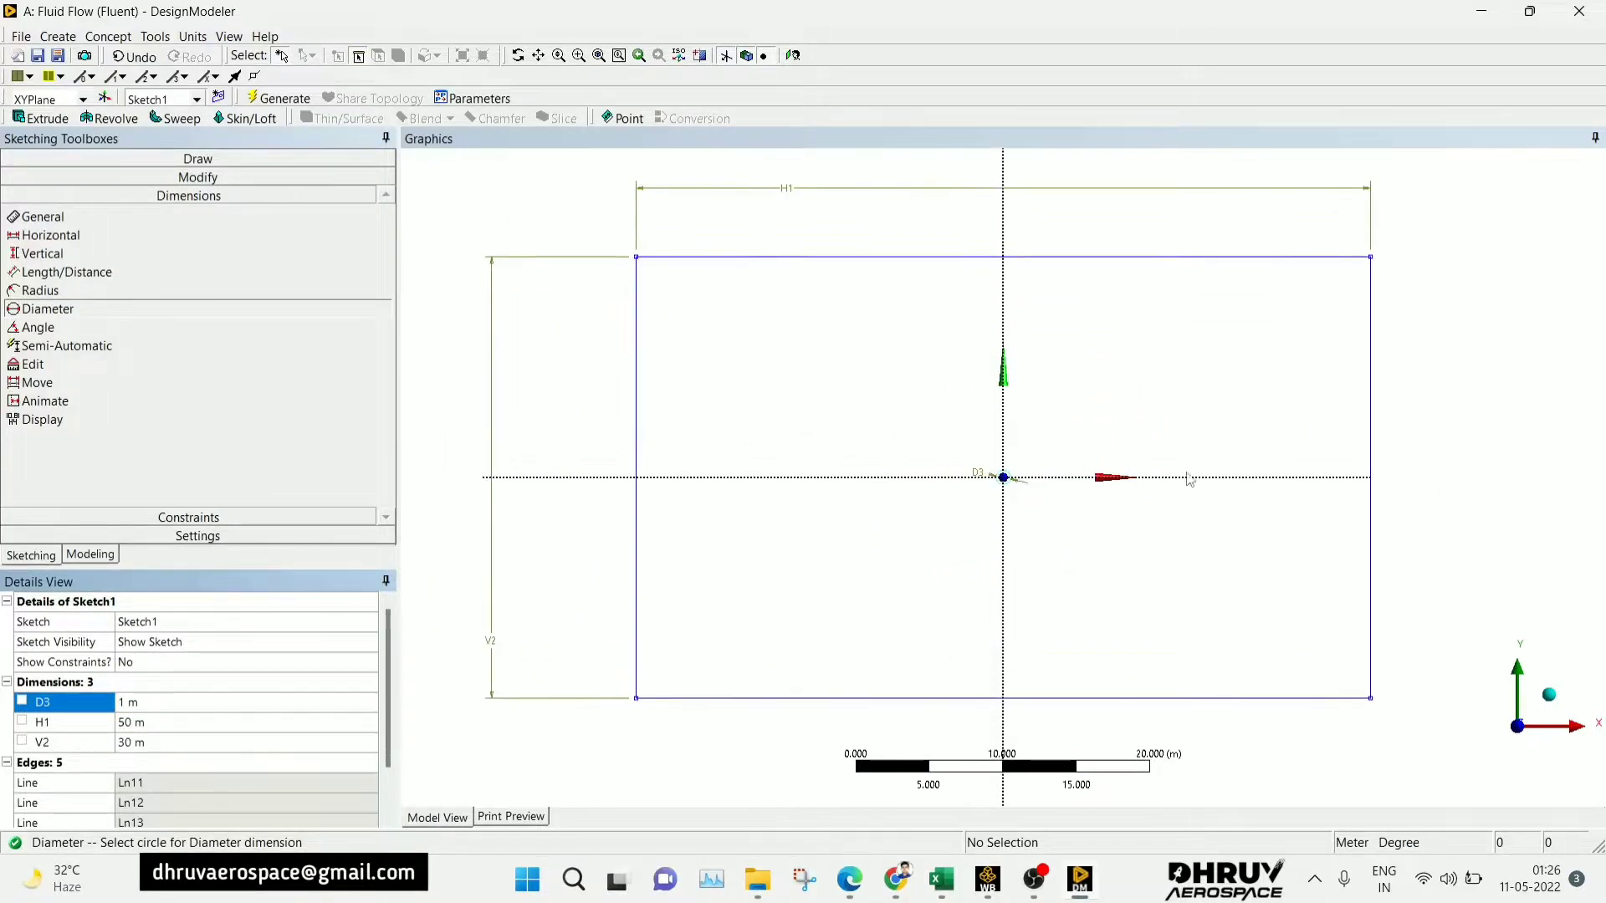
scroll(1166, 475, down, 6)
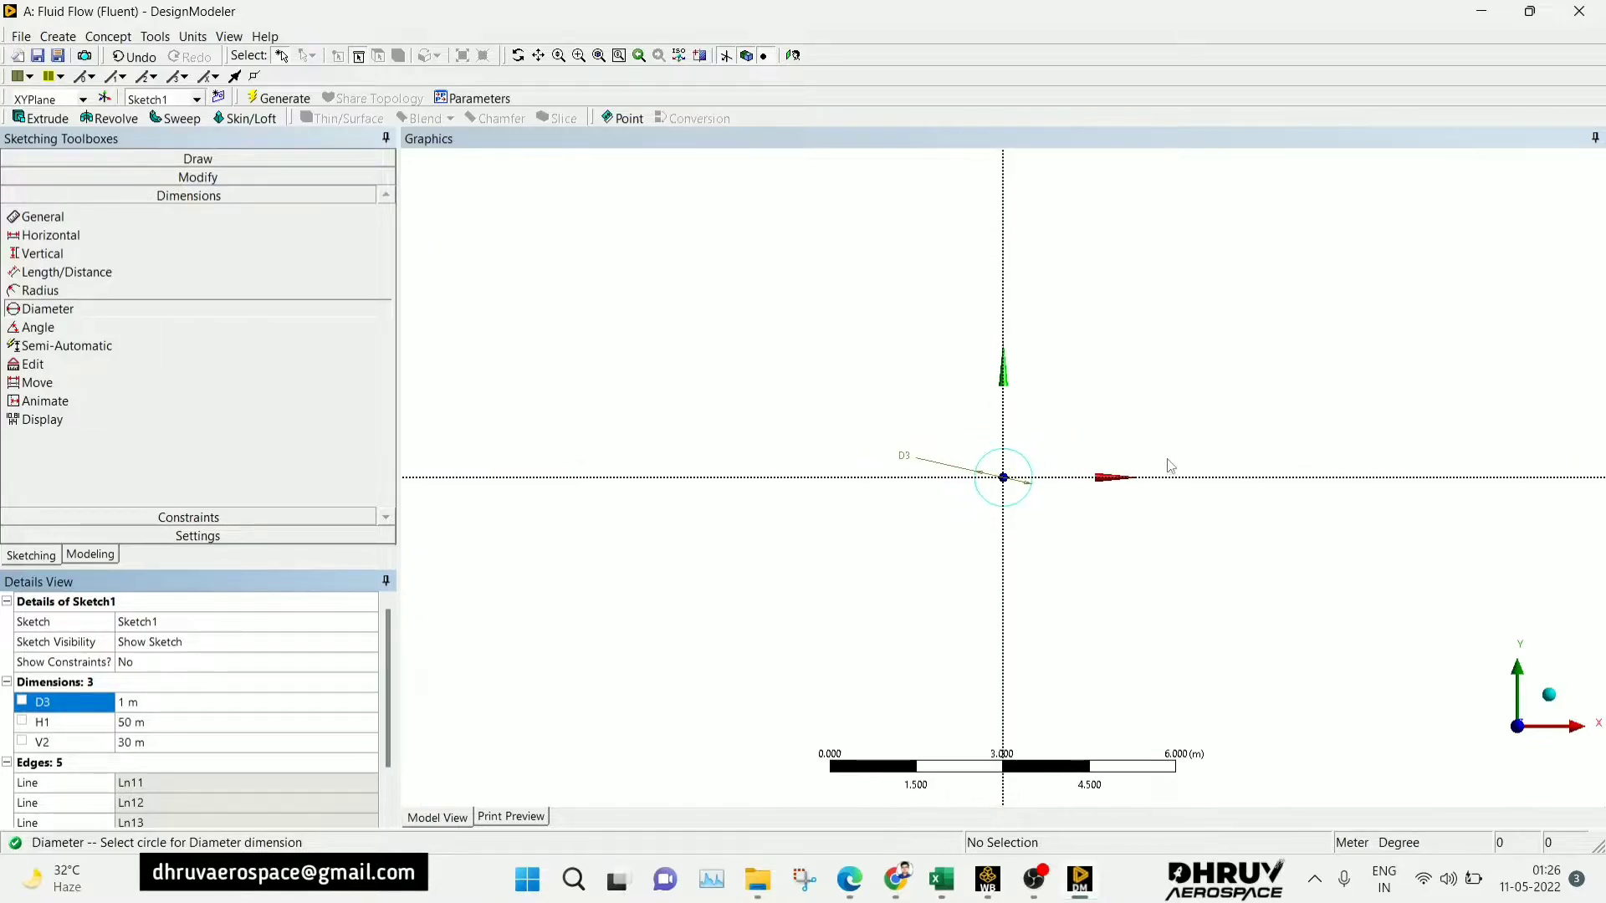
scroll(1176, 436, down, 2)
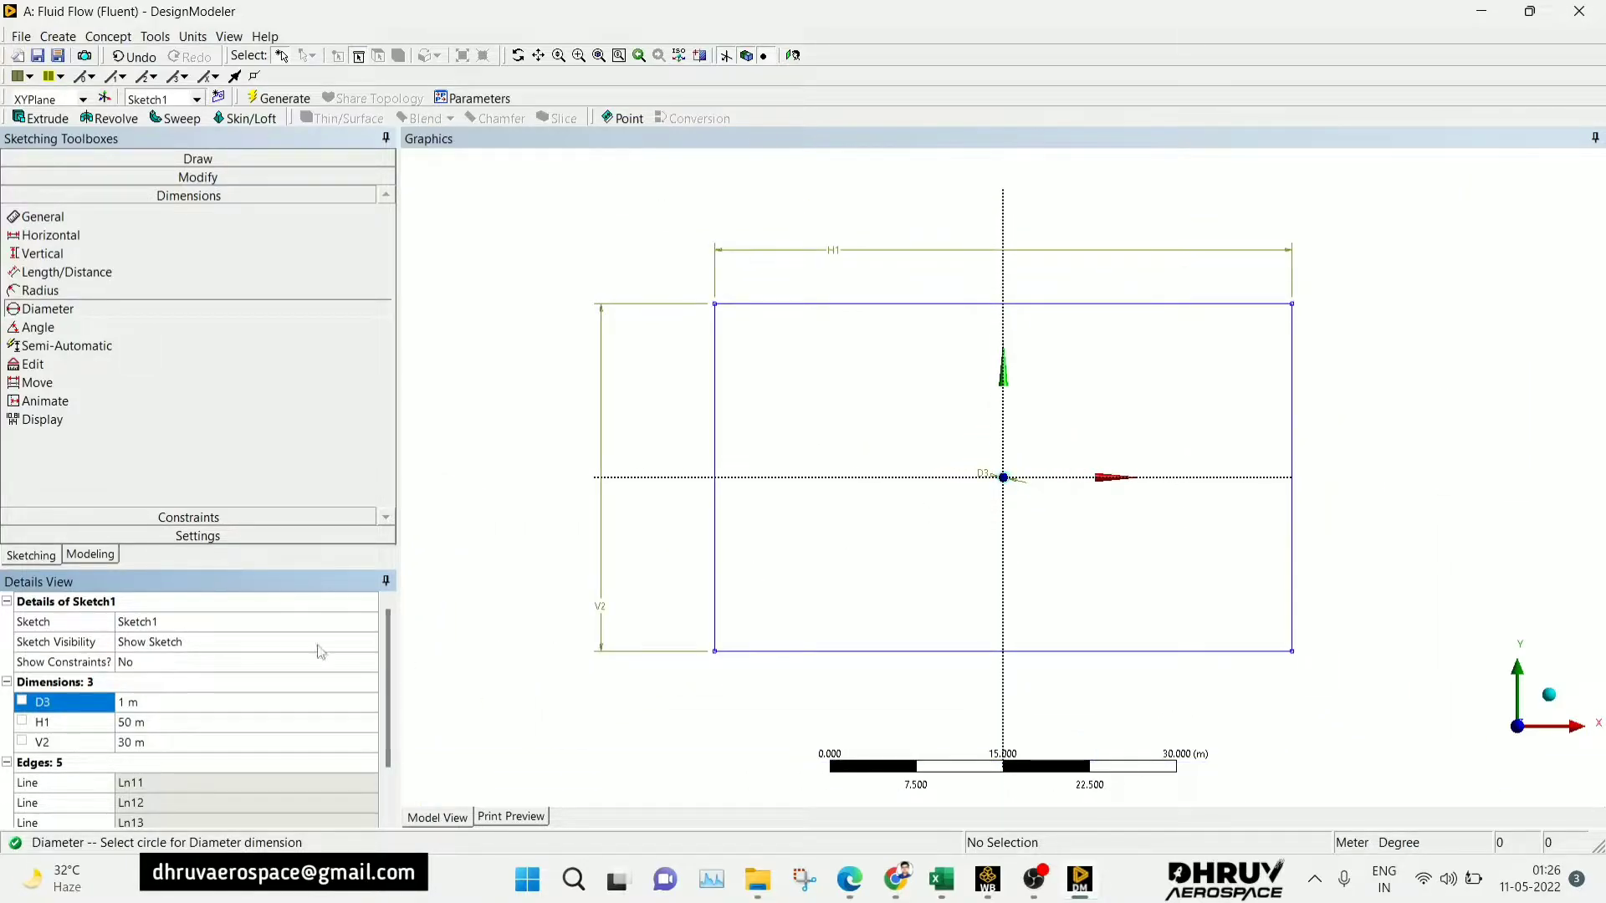
click(90, 556)
- Create a Surfaces From Sketches feature using Sketch1 as the base object
click(109, 37)
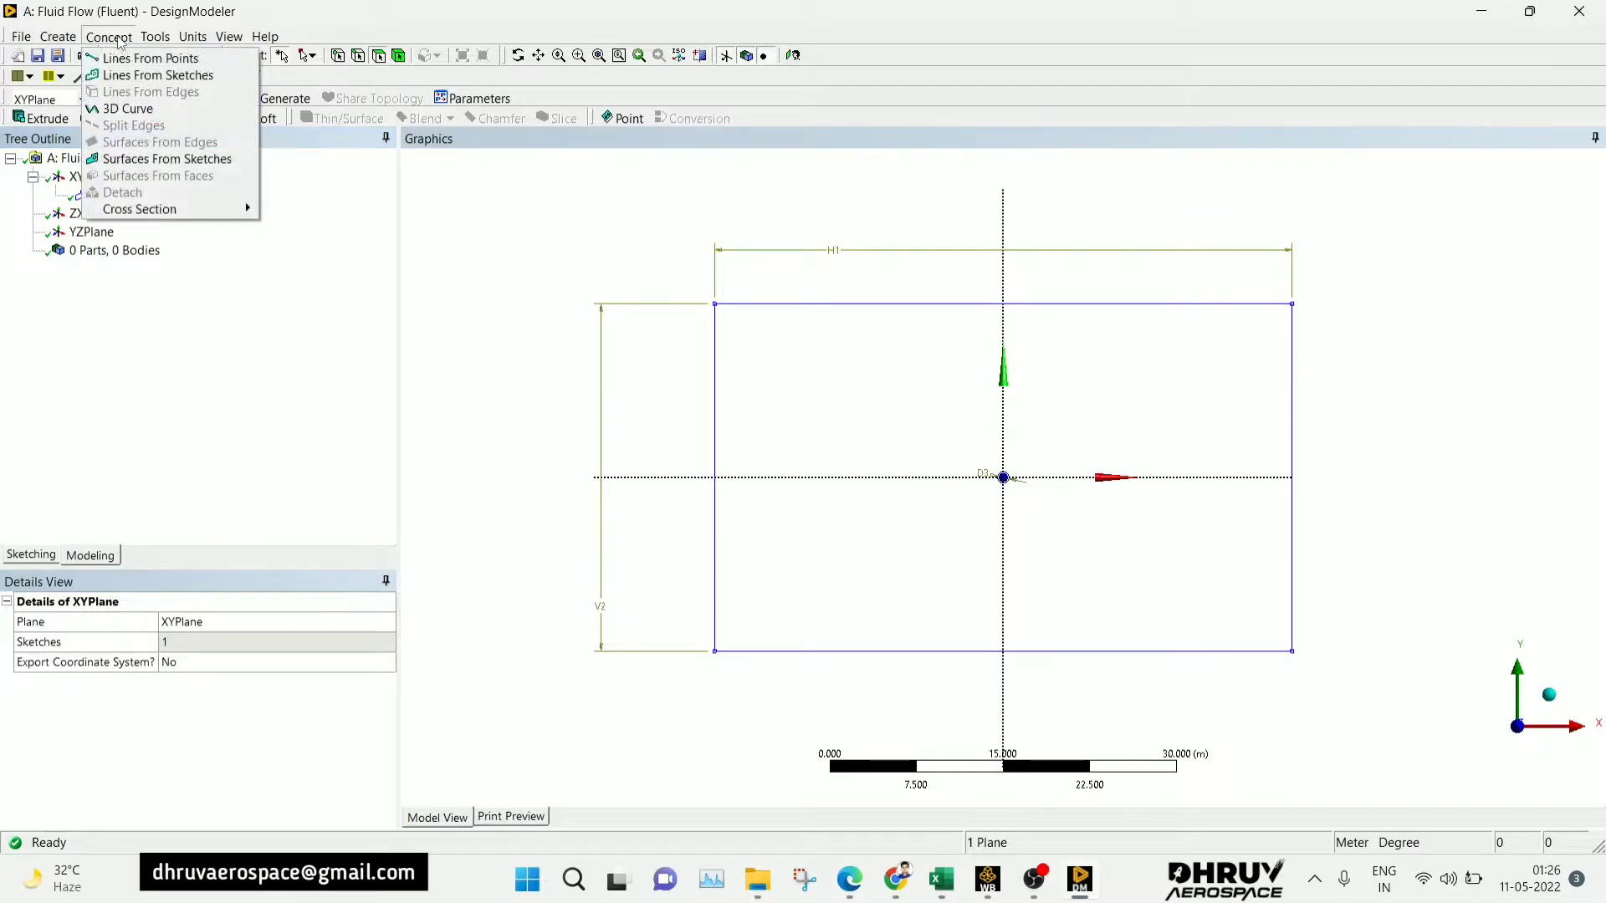
click(167, 159)
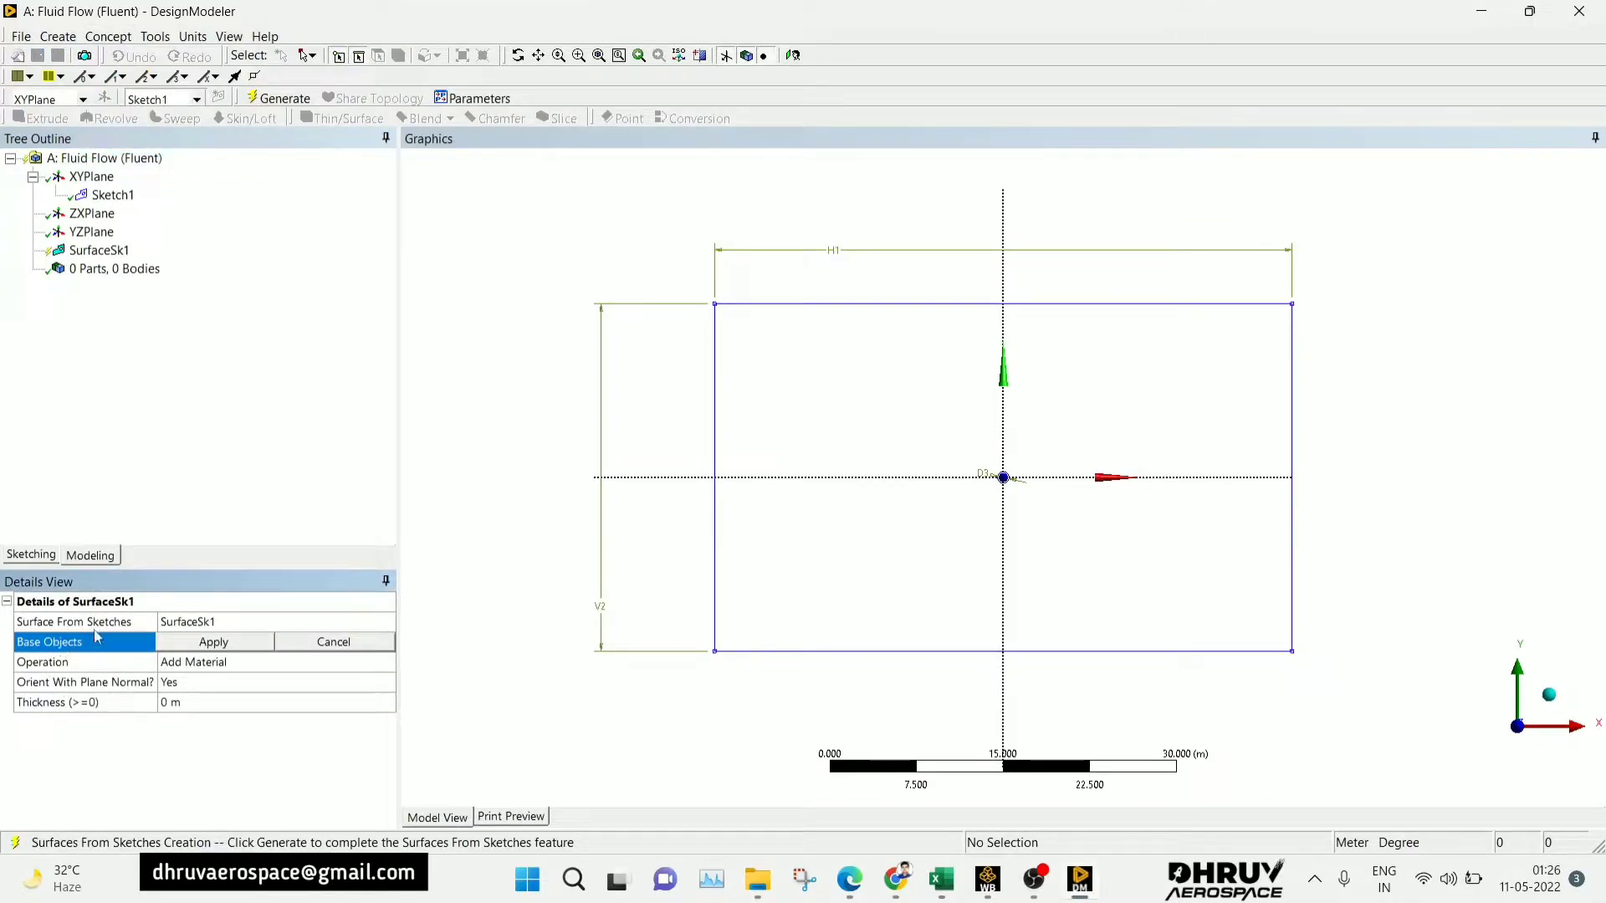
click(113, 195)
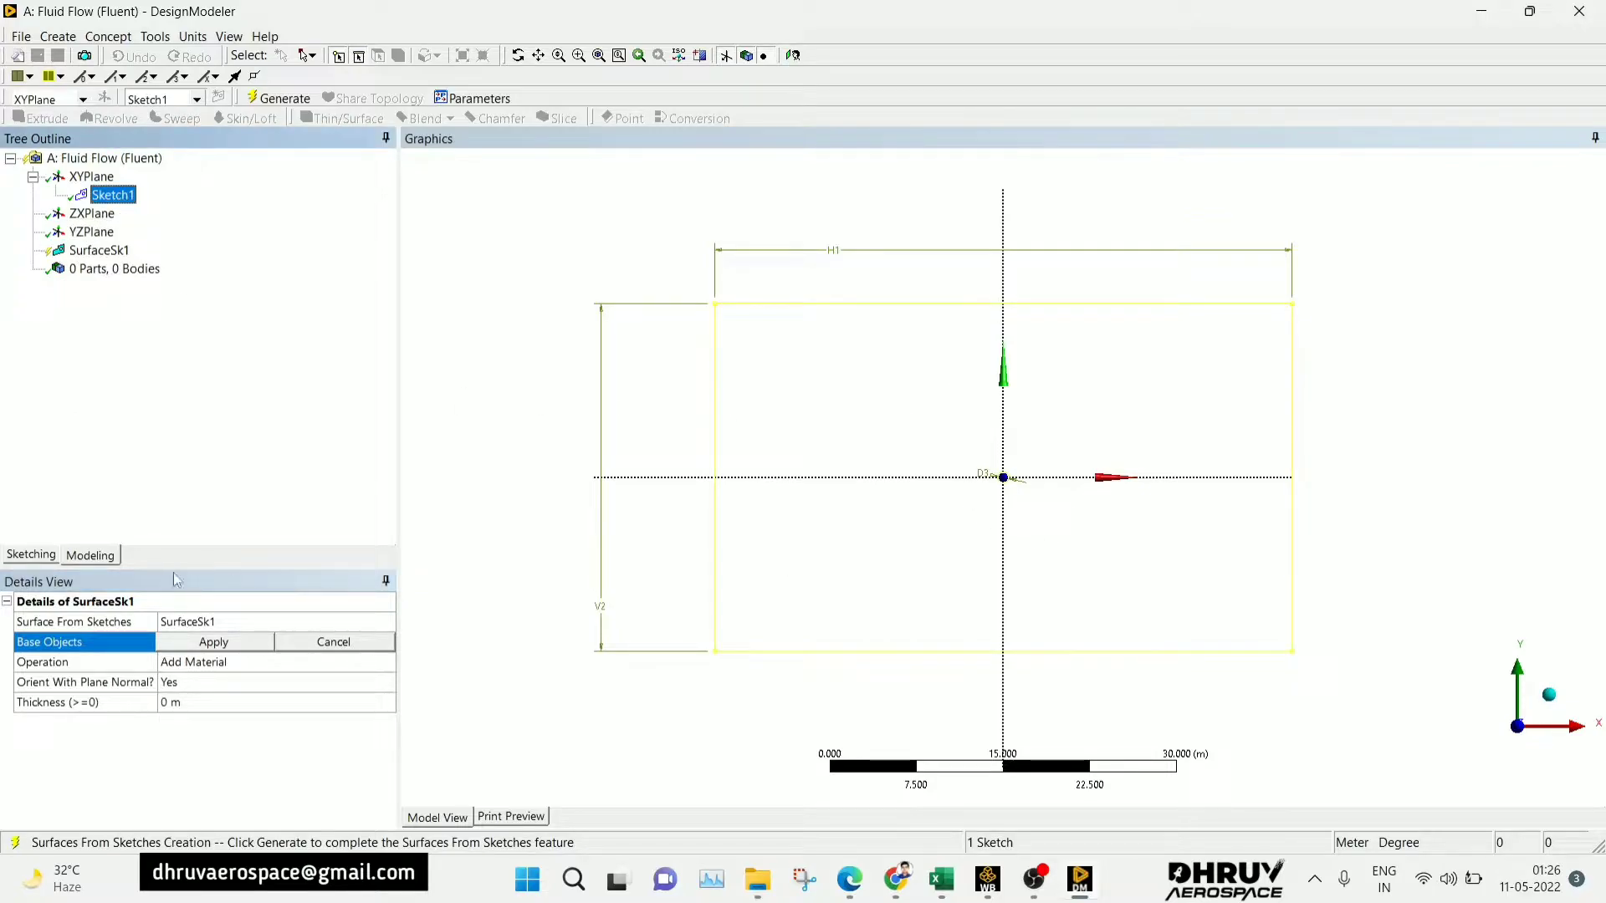
click(201, 642)
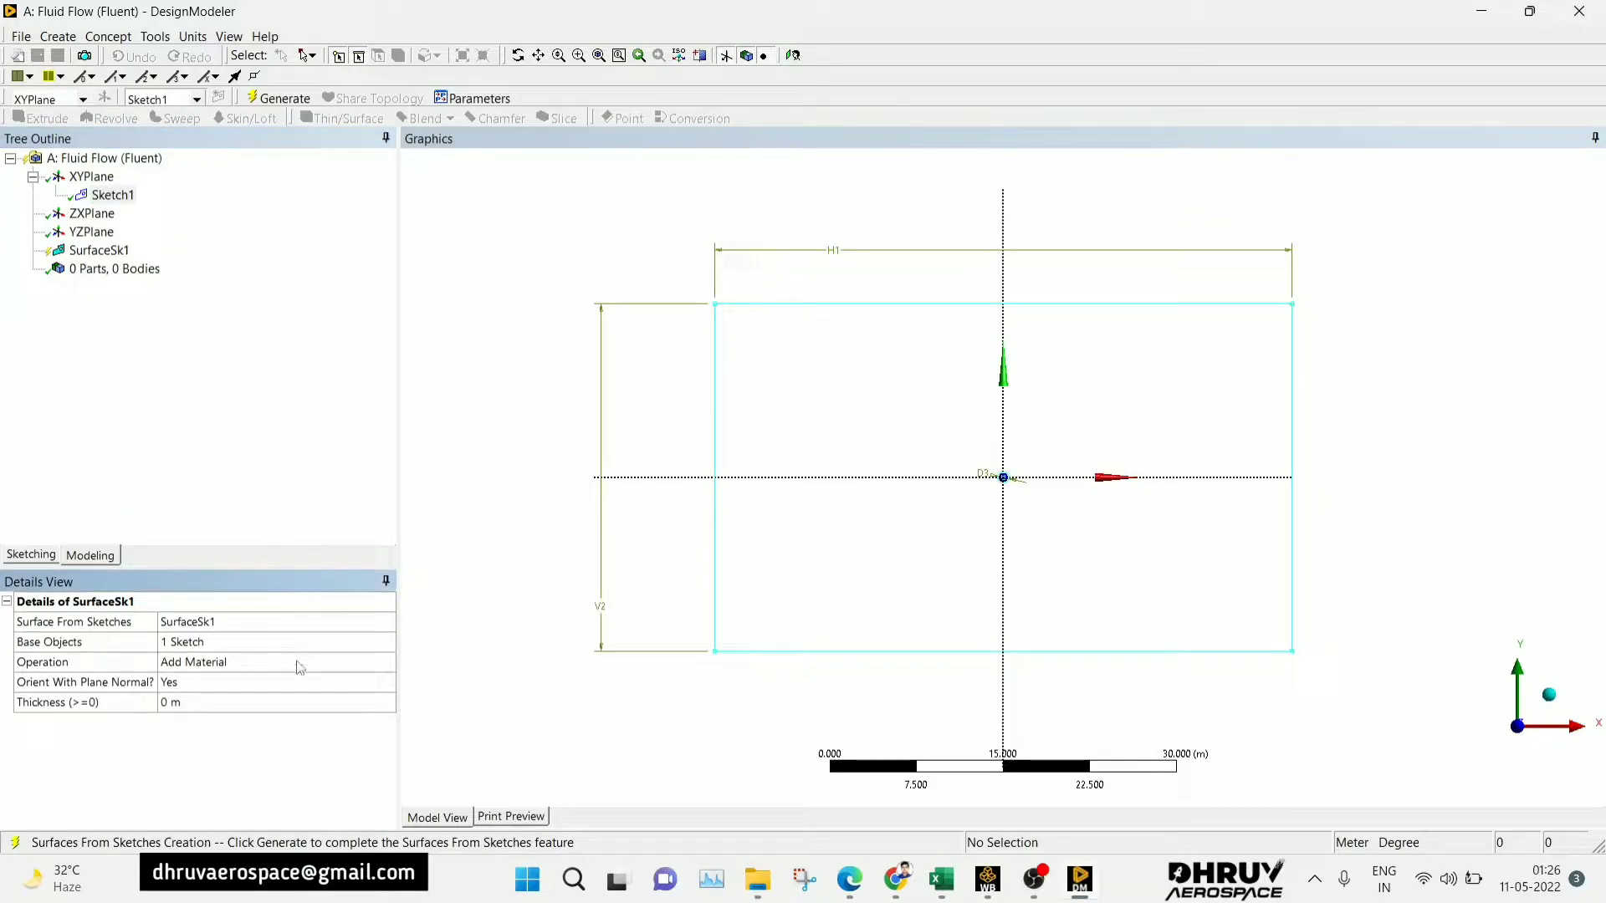
- Generate the SurfaceSk1 surface body and close DesignModeler
click(99, 250)
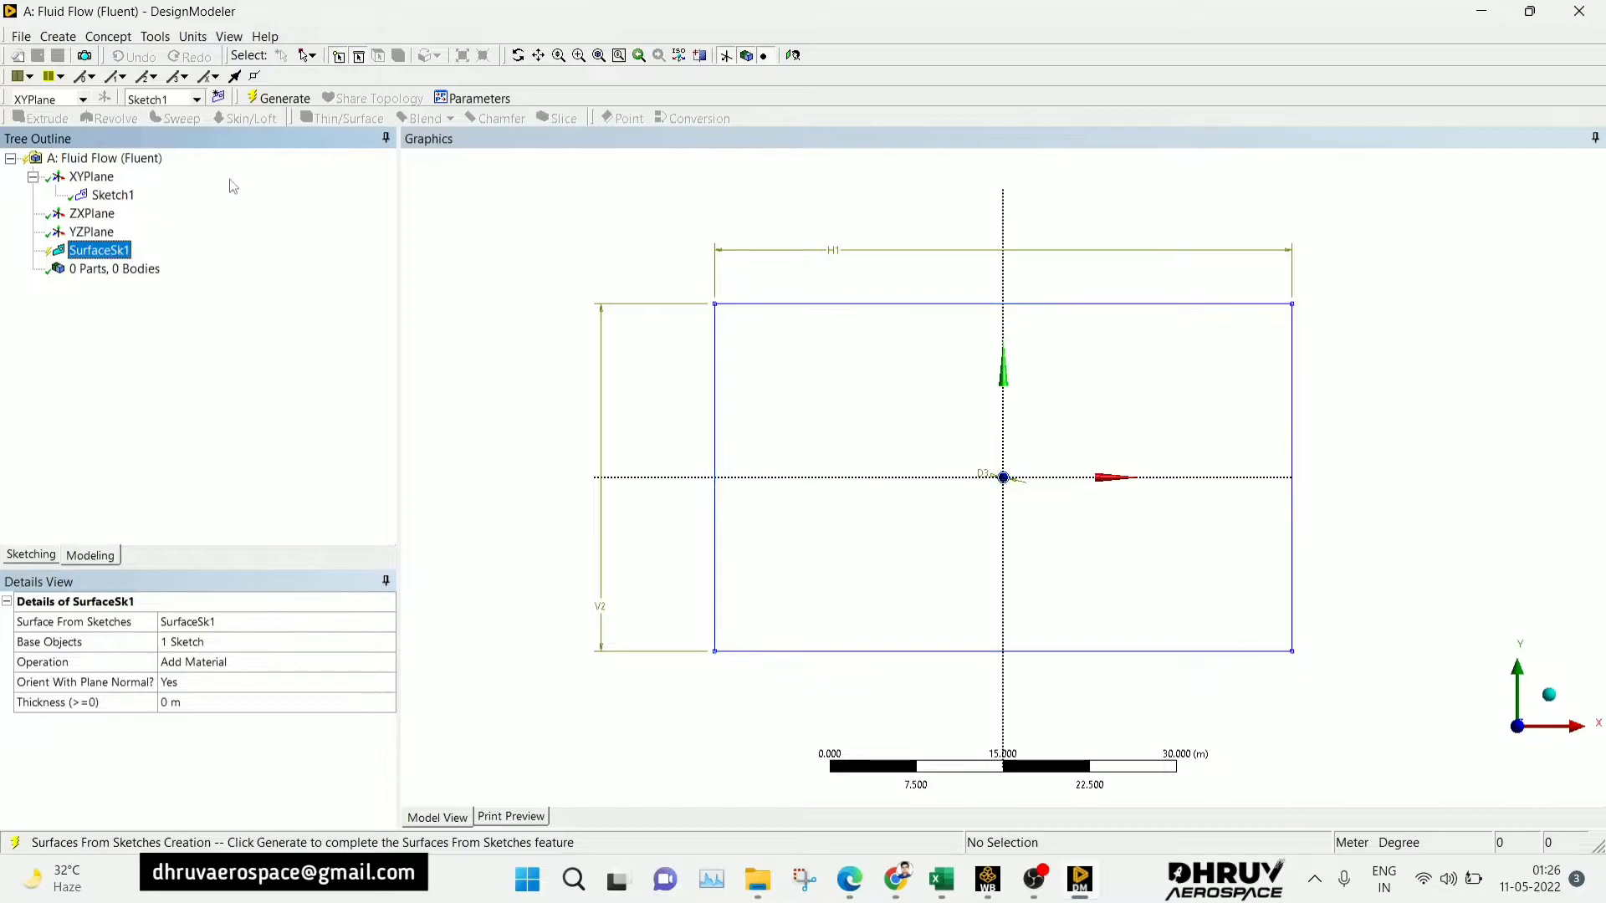
click(251, 101)
scroll(1174, 528, up, 3)
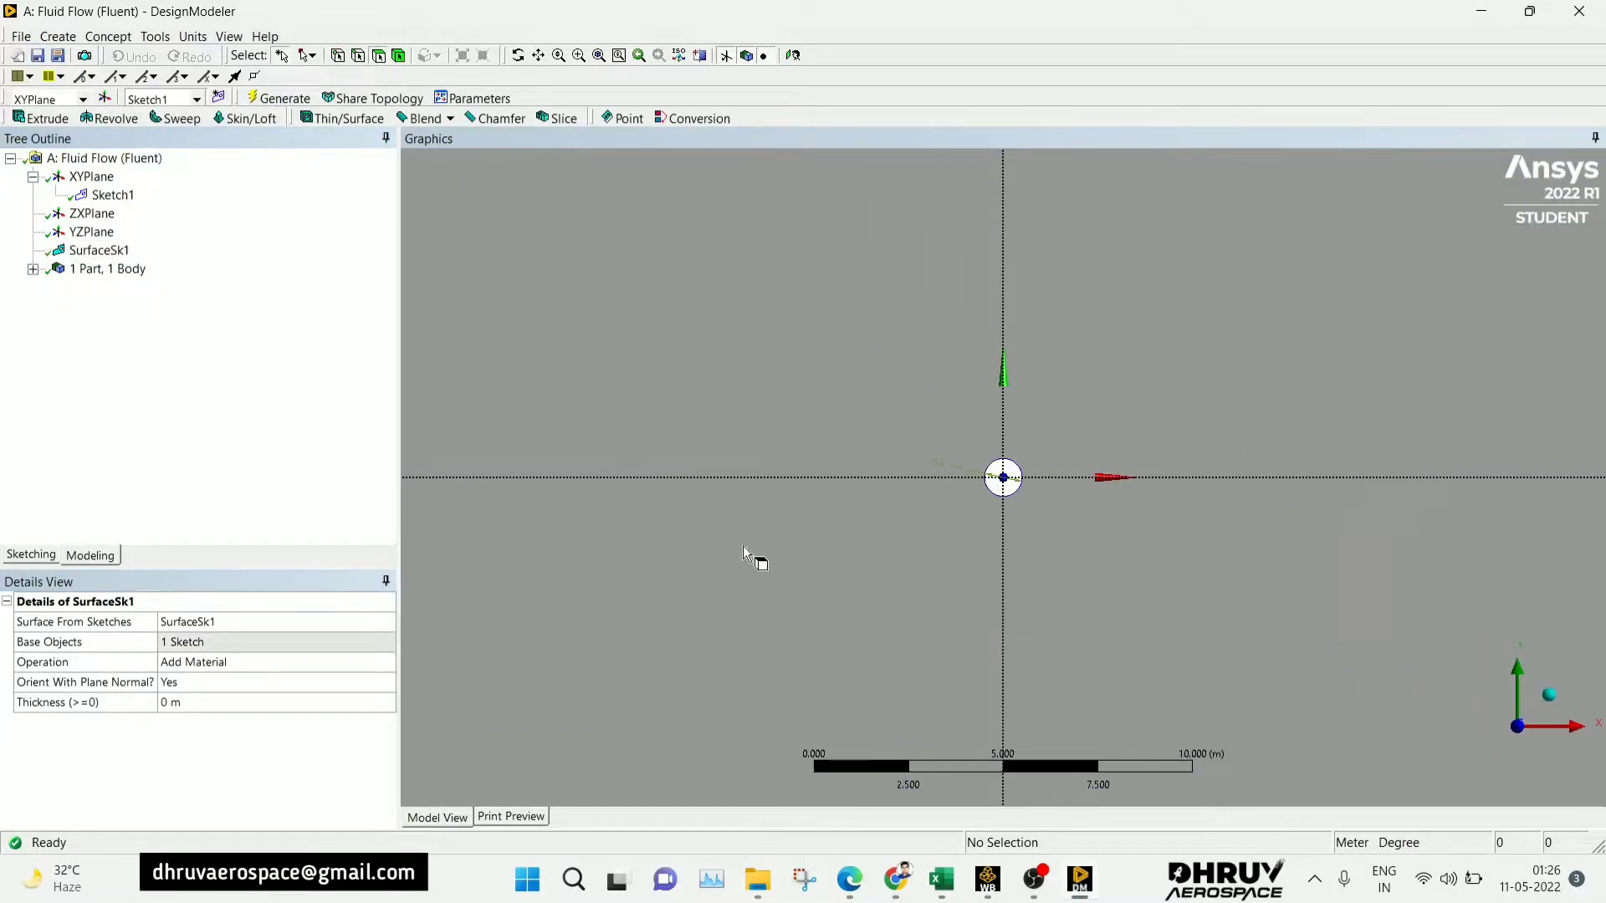
scroll(1037, 468, up, 4)
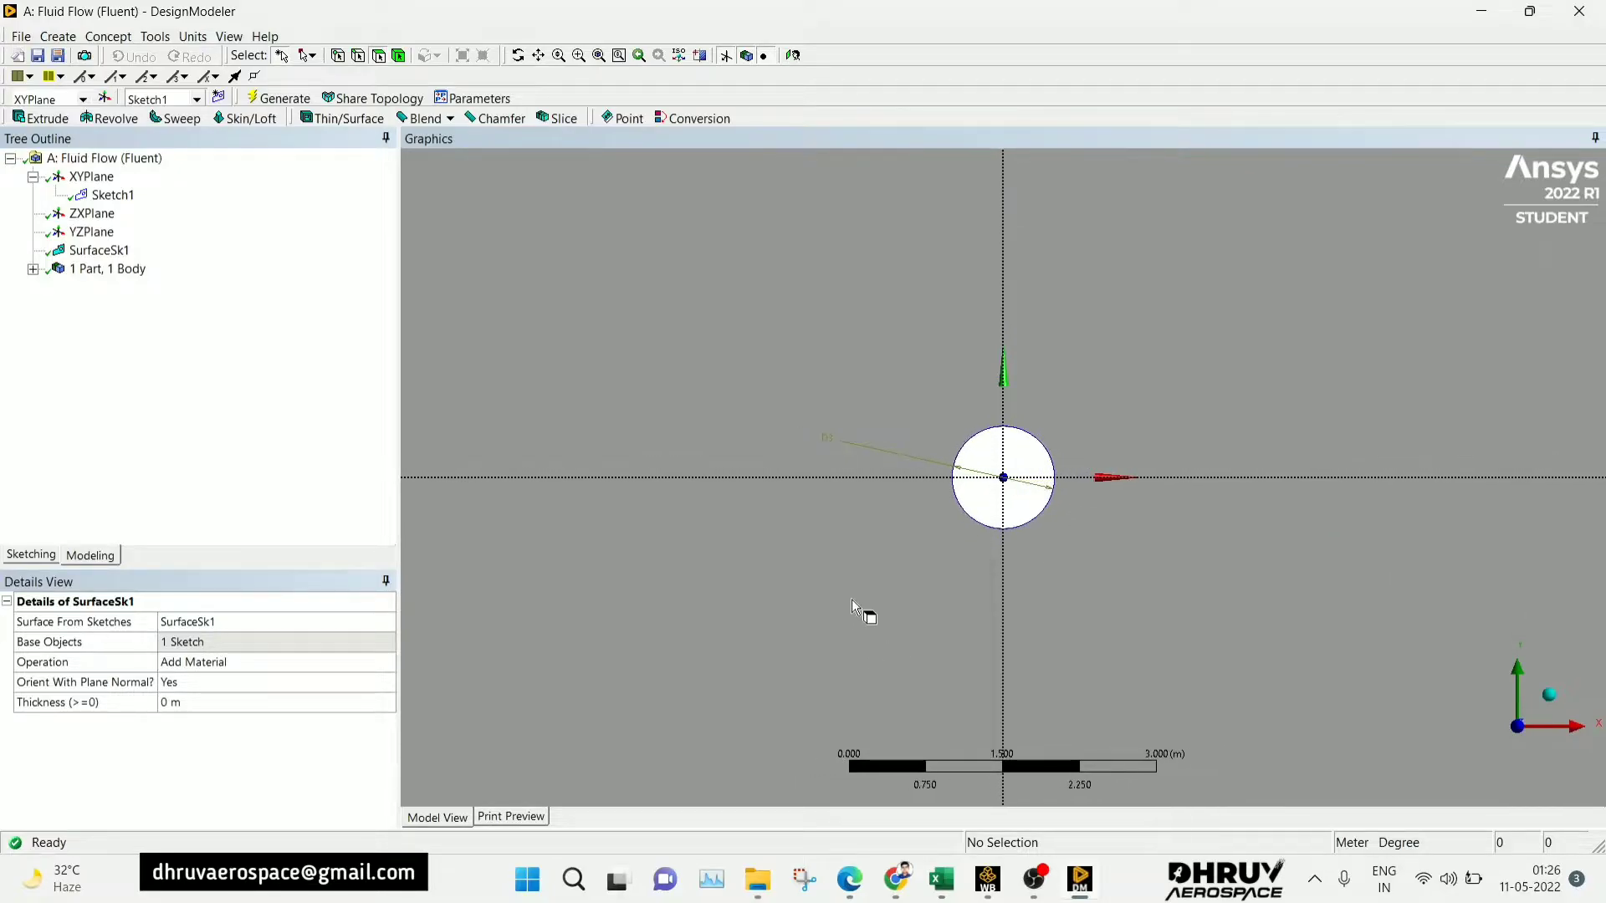
scroll(1076, 449, down, 3)
scroll(875, 448, up, 4)
scroll(920, 457, down, 1)
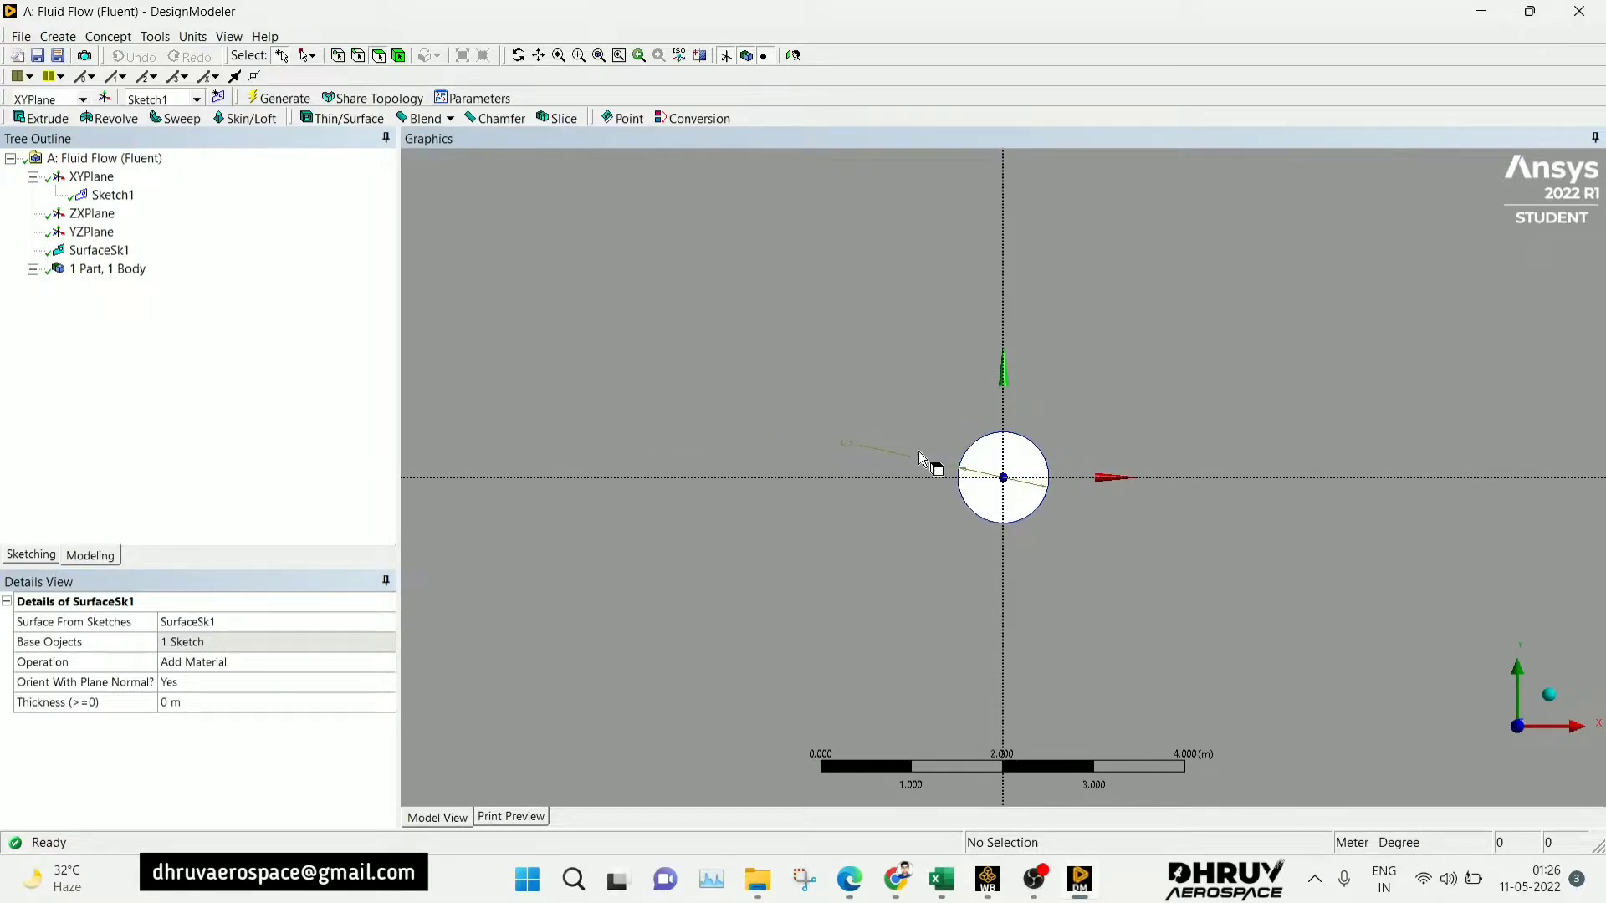
scroll(920, 457, down, 5)
scroll(913, 443, down, 2)
scroll(989, 455, up, 3)
scroll(995, 468, down, 1)
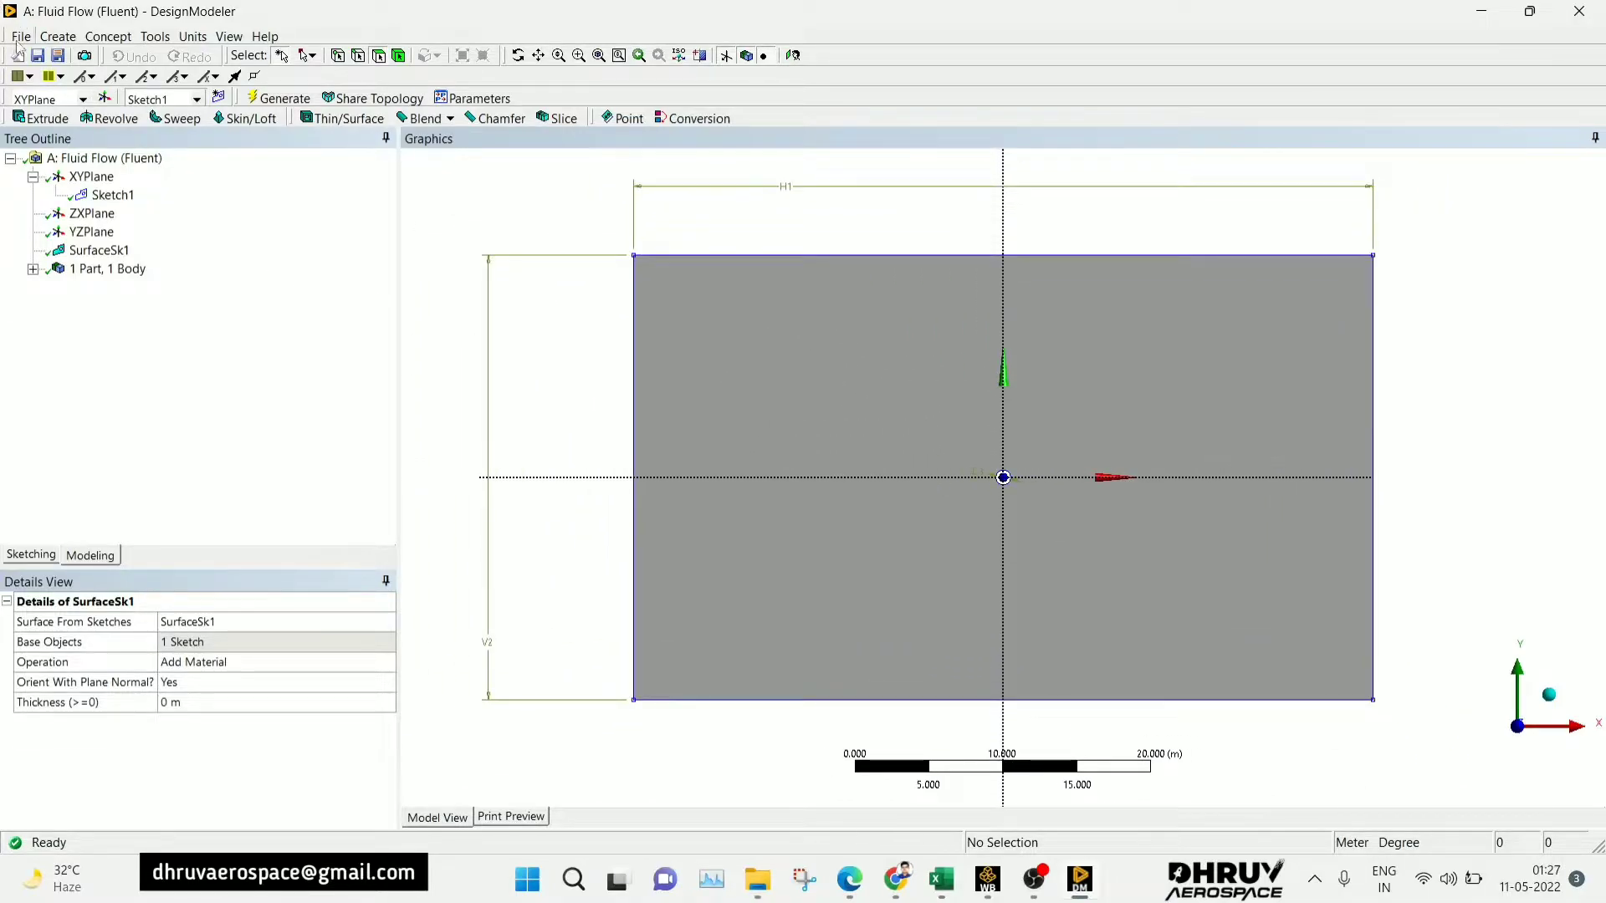
click(20, 37)
click(163, 348)
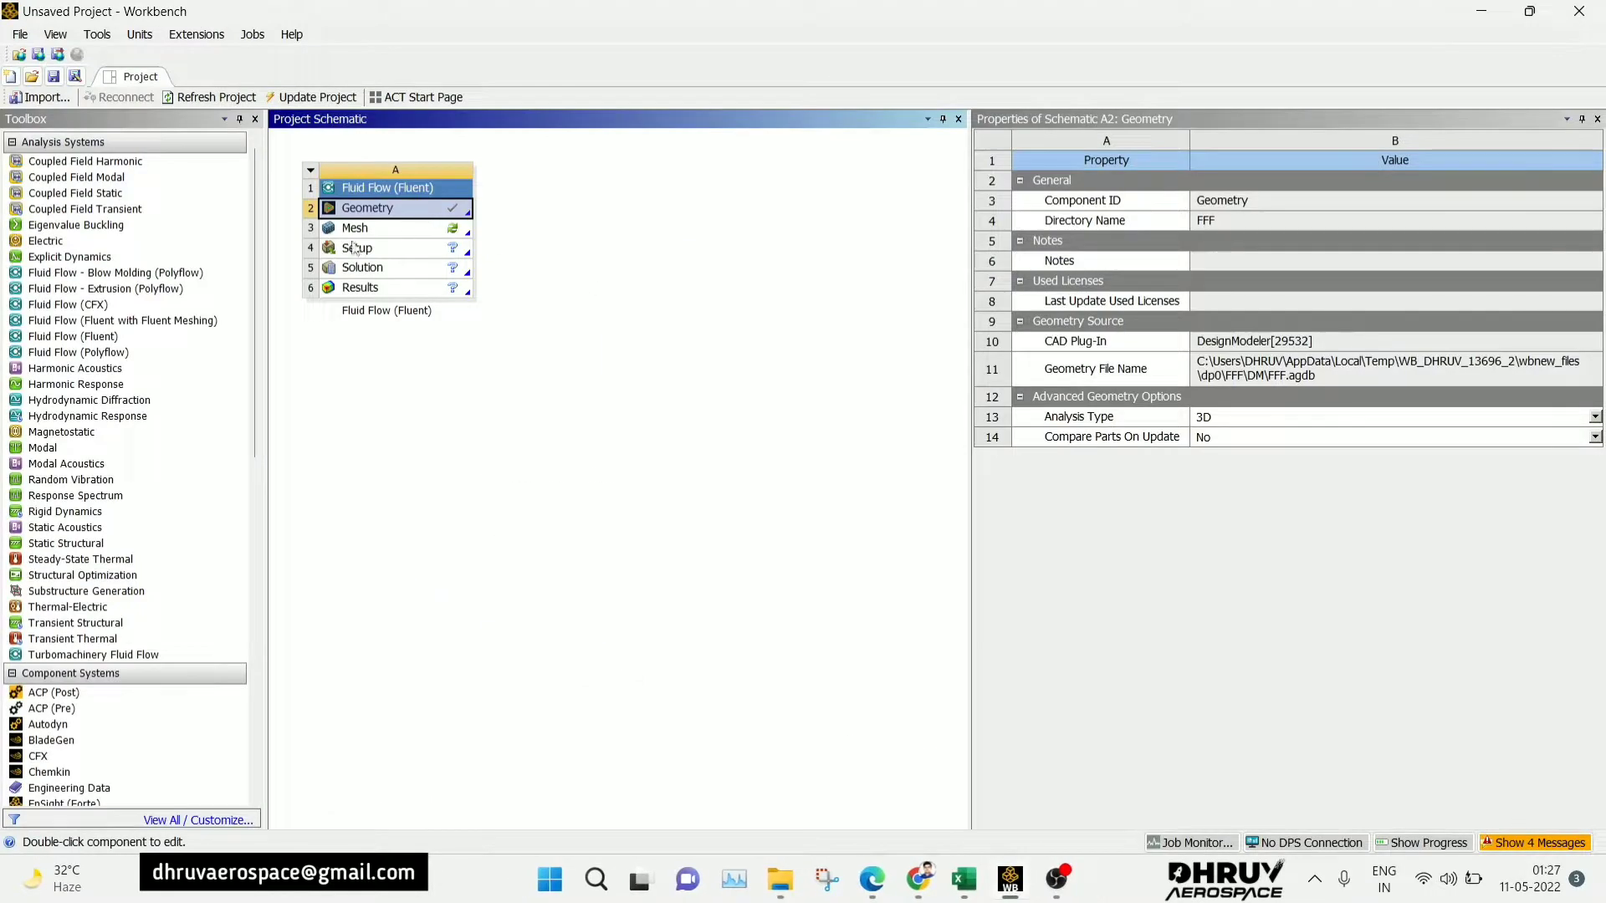
- Edit the Fluid Flow (Fluent) Mesh cell to open it in ANSYS Meshing
right_click(359, 227)
click(617, 231)
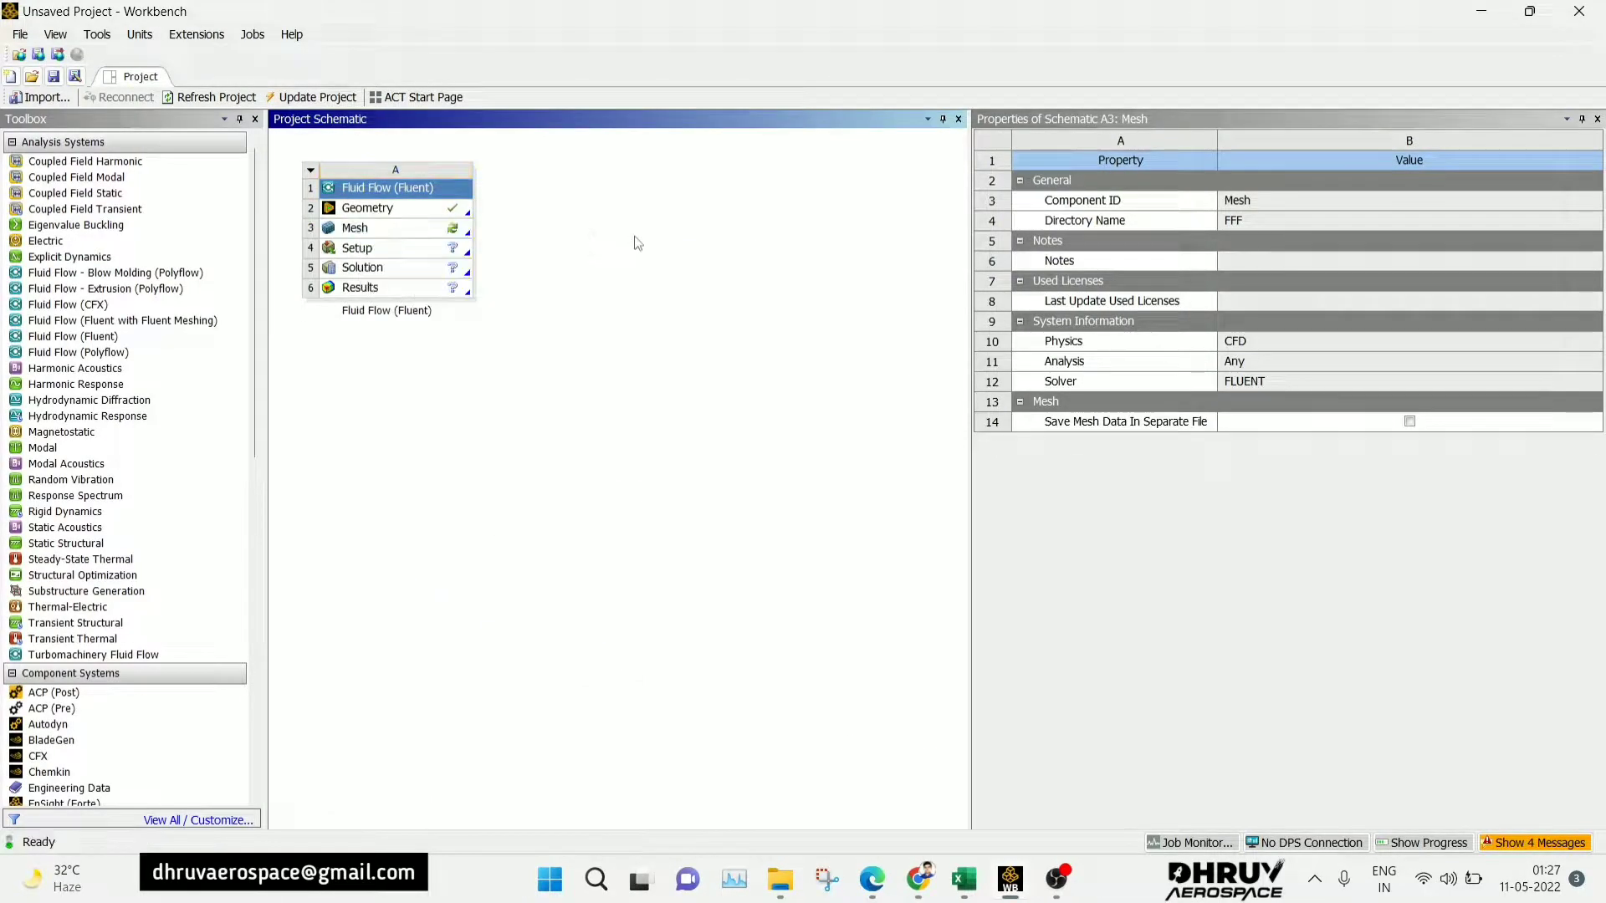
right_click(419, 232)
click(456, 245)
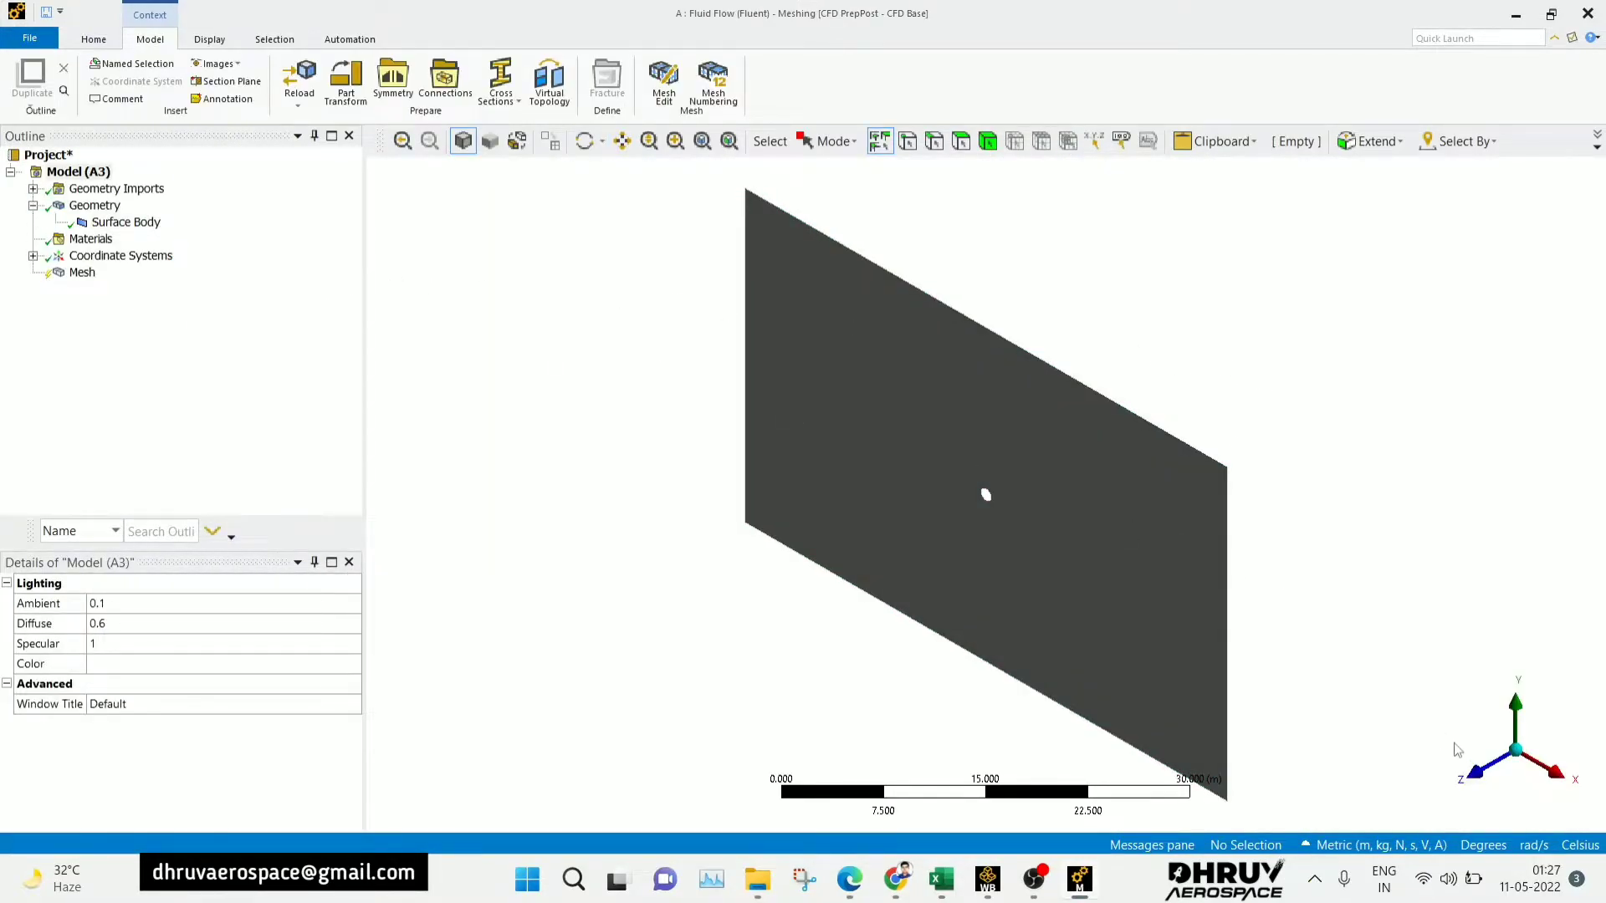
- Set the +Z face-on view and zoom in close on the circular hole
click(1476, 767)
scroll(1025, 468, up, 5)
scroll(1020, 466, down, 5)
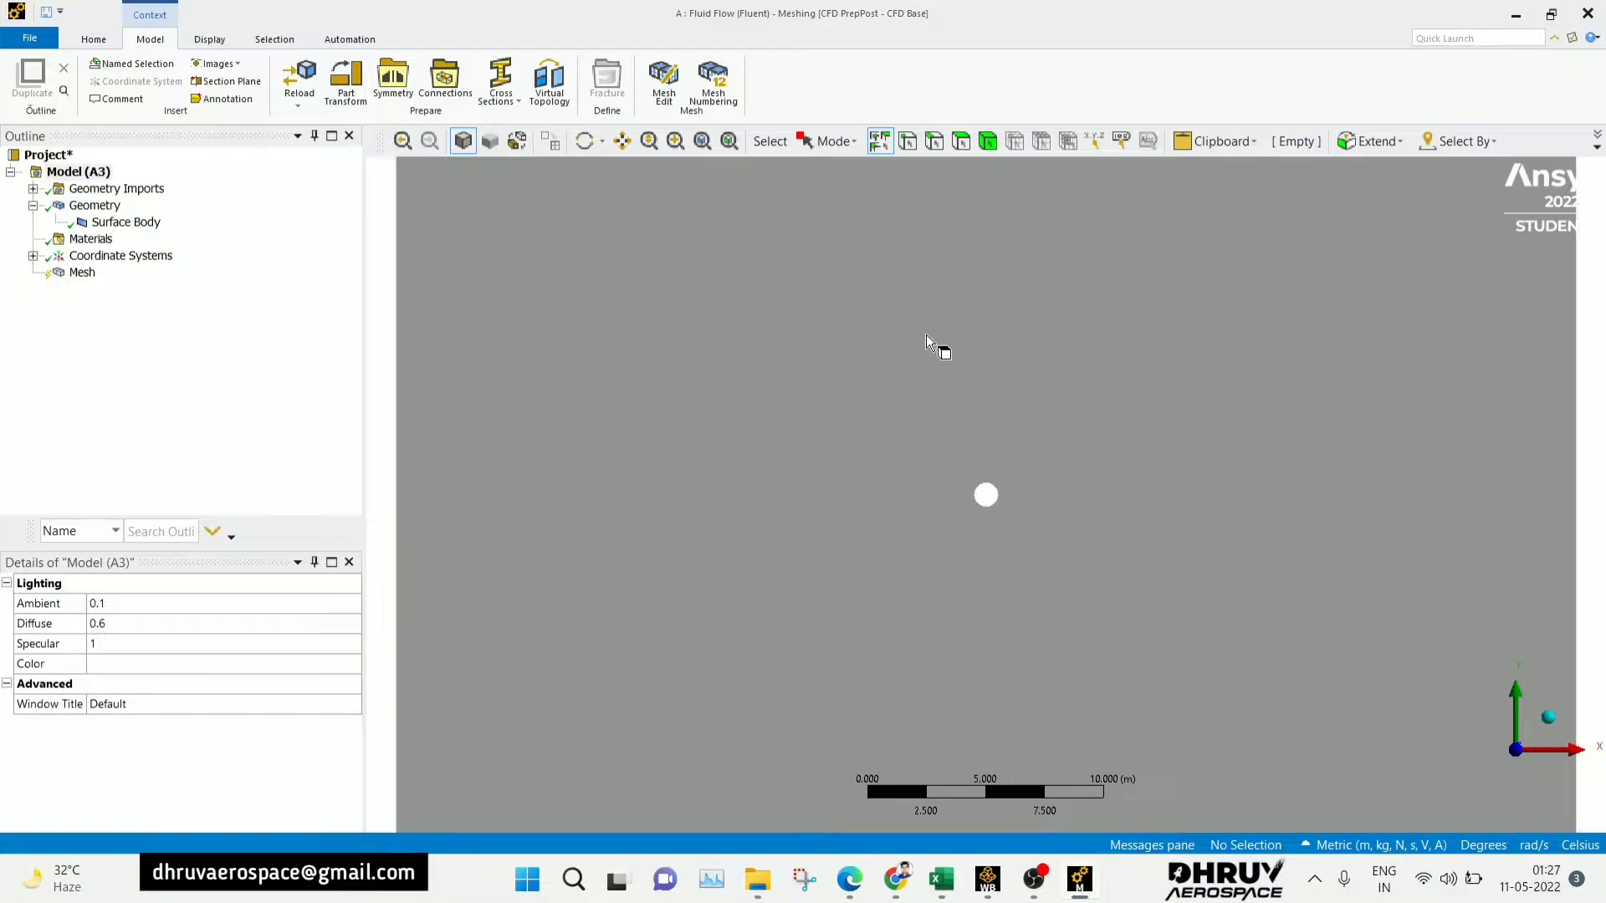
scroll(925, 335, down, 3)
scroll(1014, 499, up, 2)
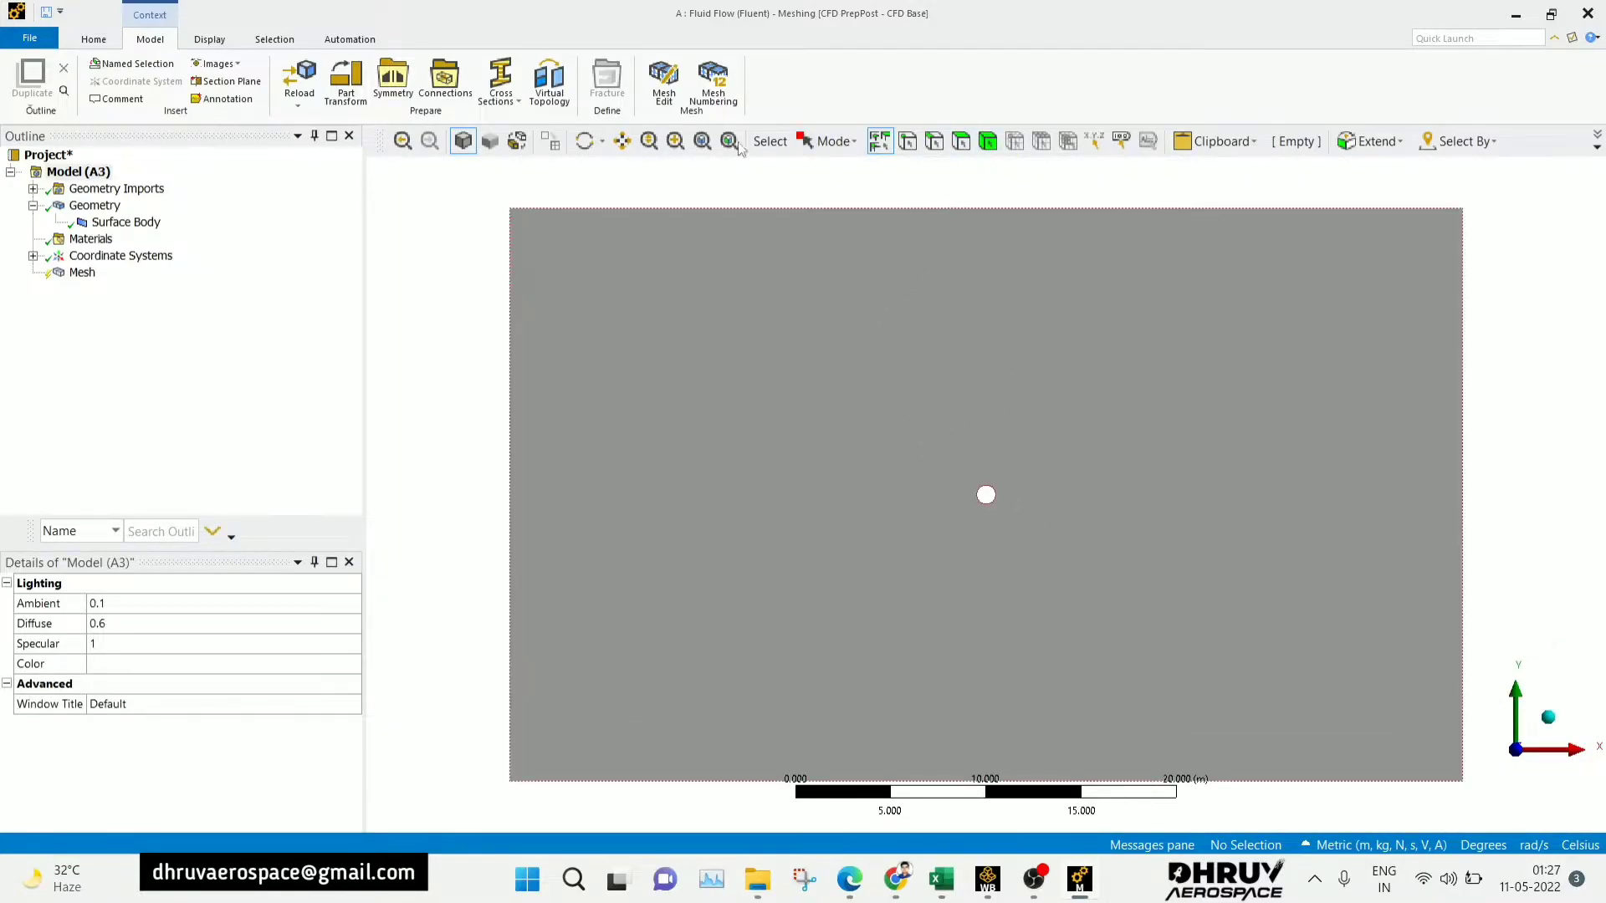
click(649, 140)
drag(1043, 488, 1073, 413)
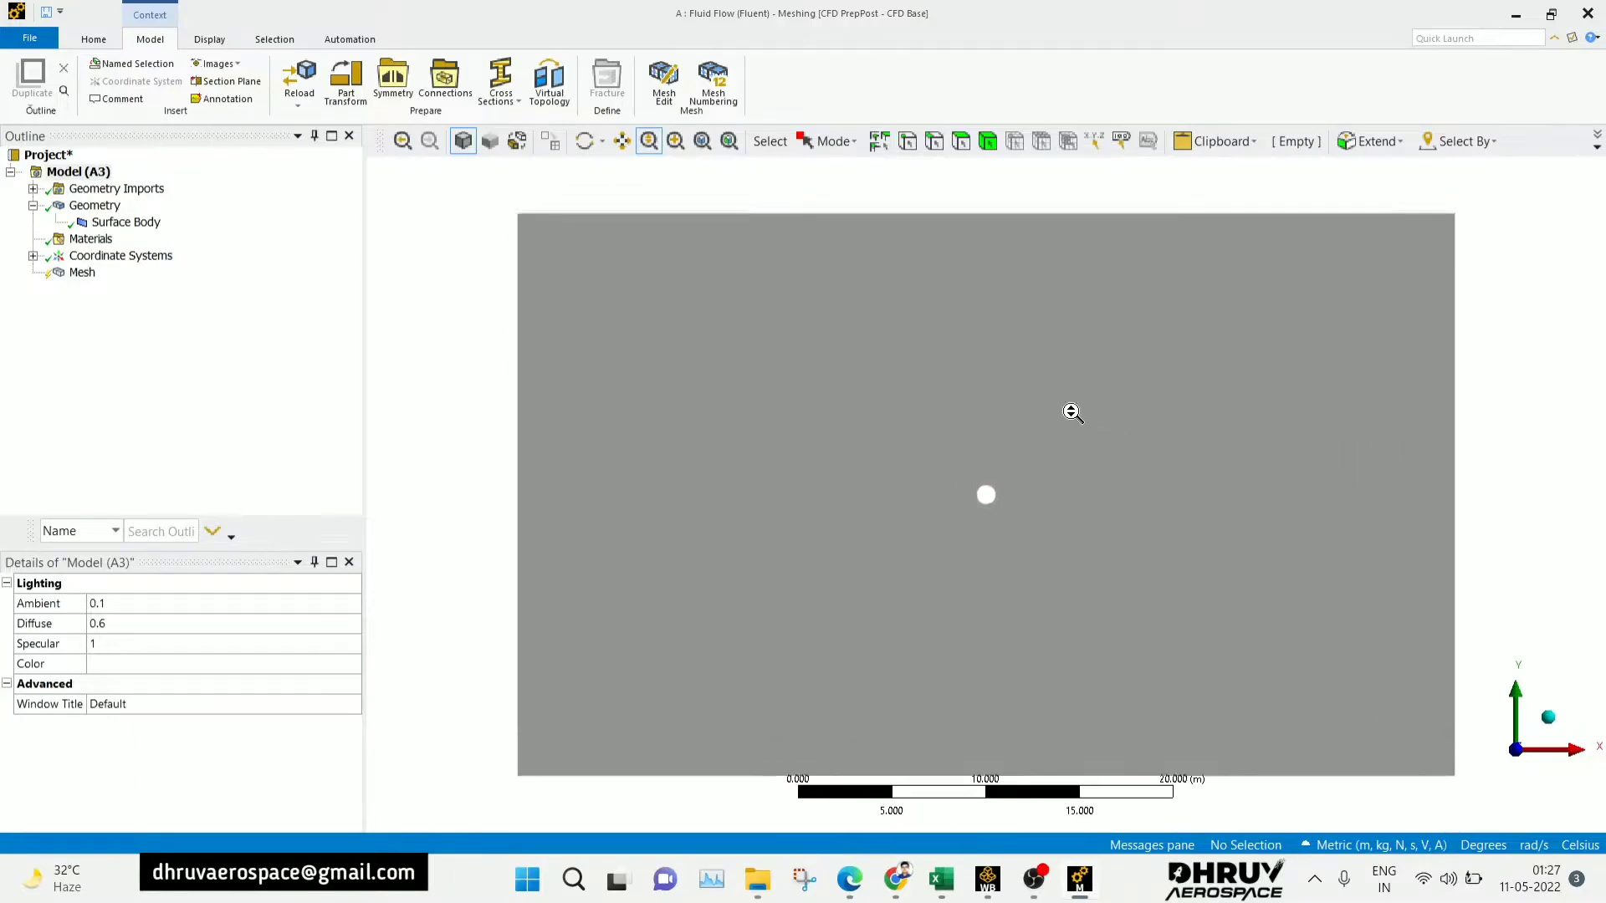
drag(1061, 681, 1129, 502)
click(82, 272)
- Generate an initial mesh and add an Edge Sizing on the circle's edge
click(208, 81)
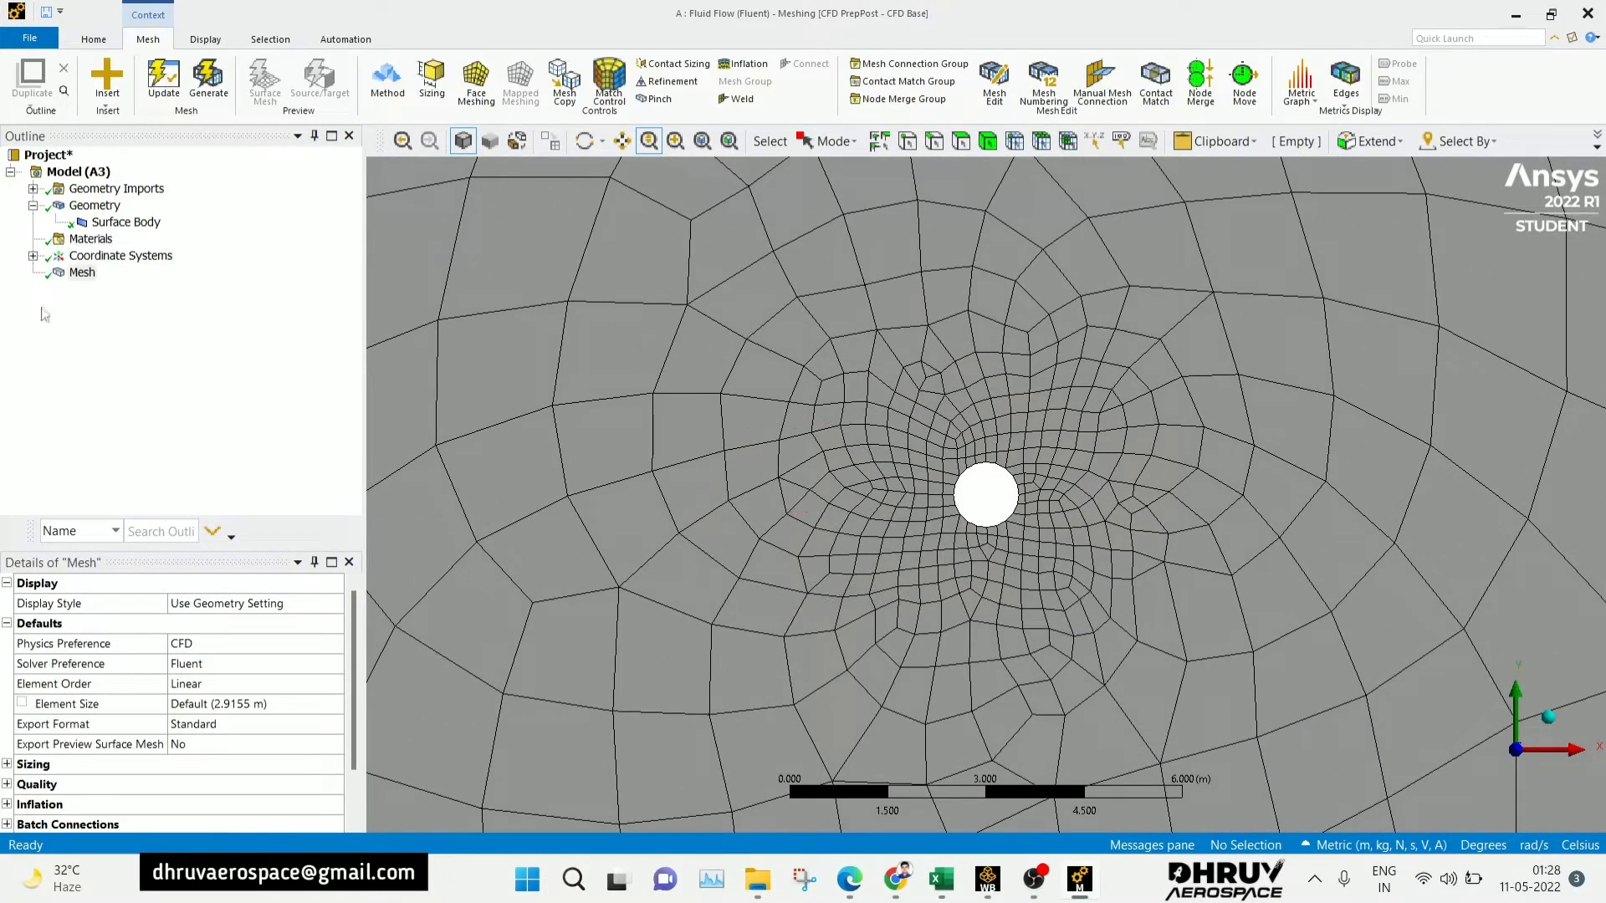
right_click(81, 274)
mouse_move(184, 298)
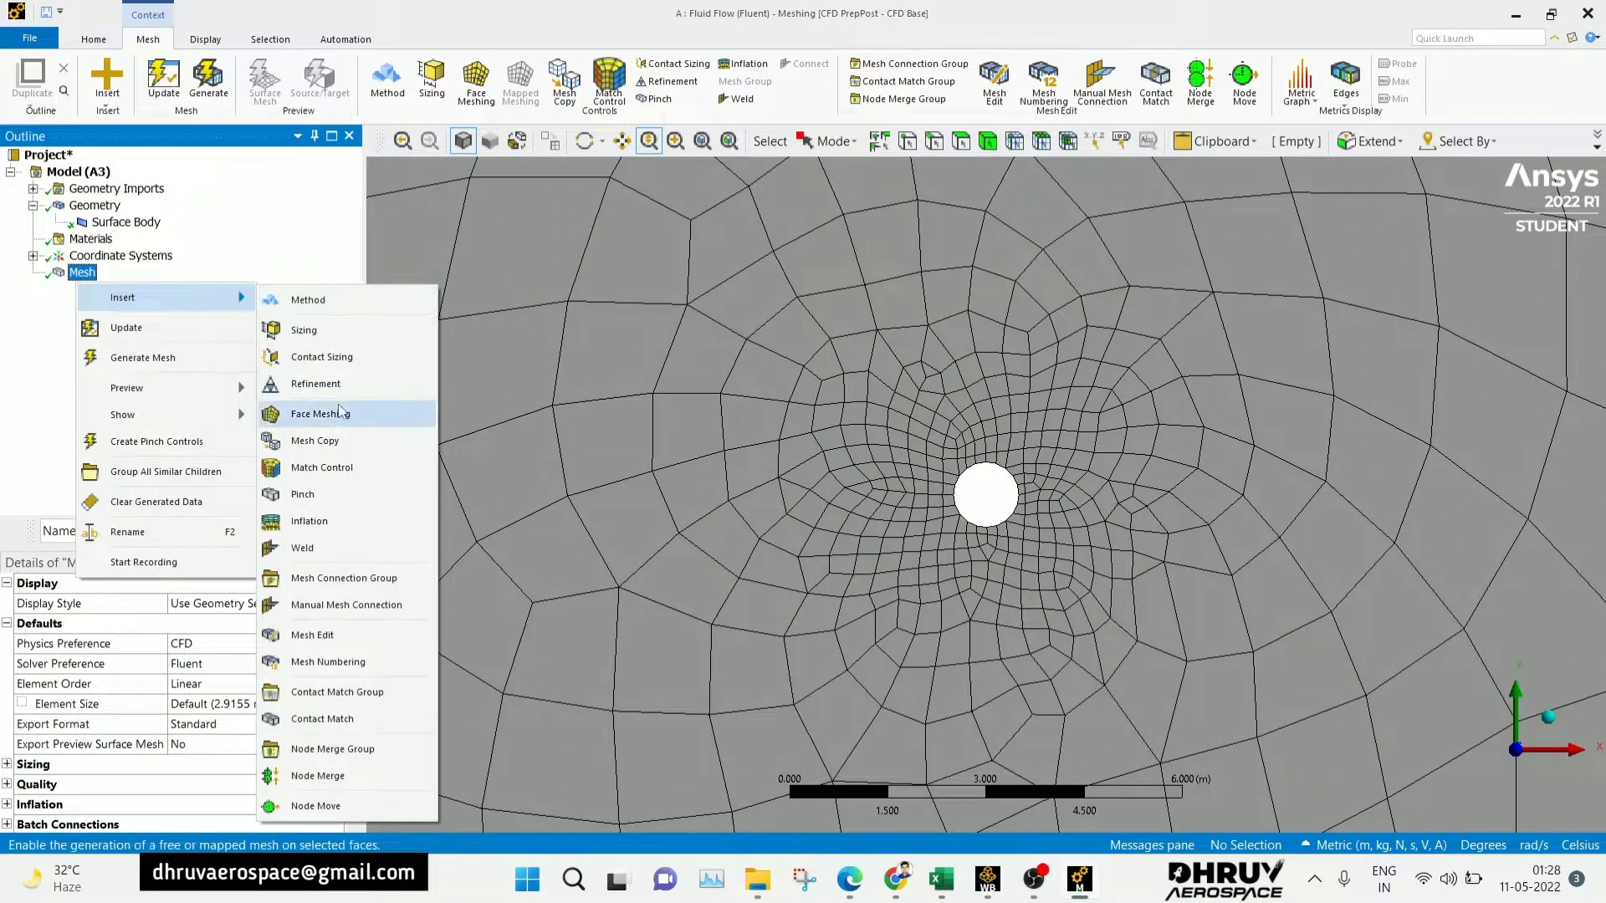
click(318, 329)
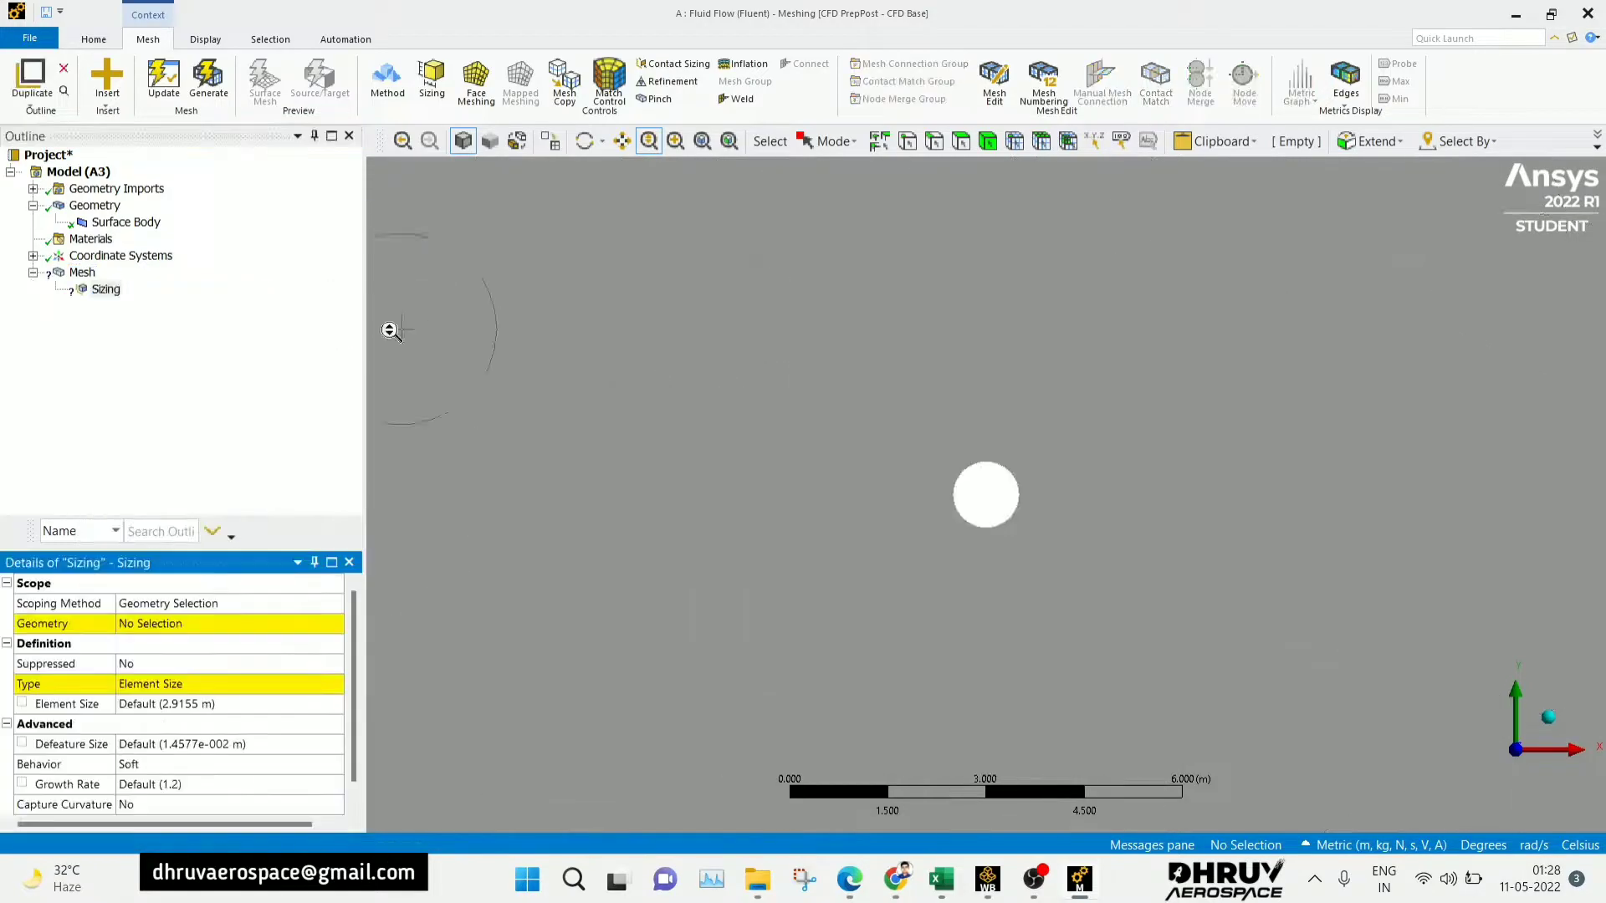
drag(663, 434, 469, 556)
click(156, 624)
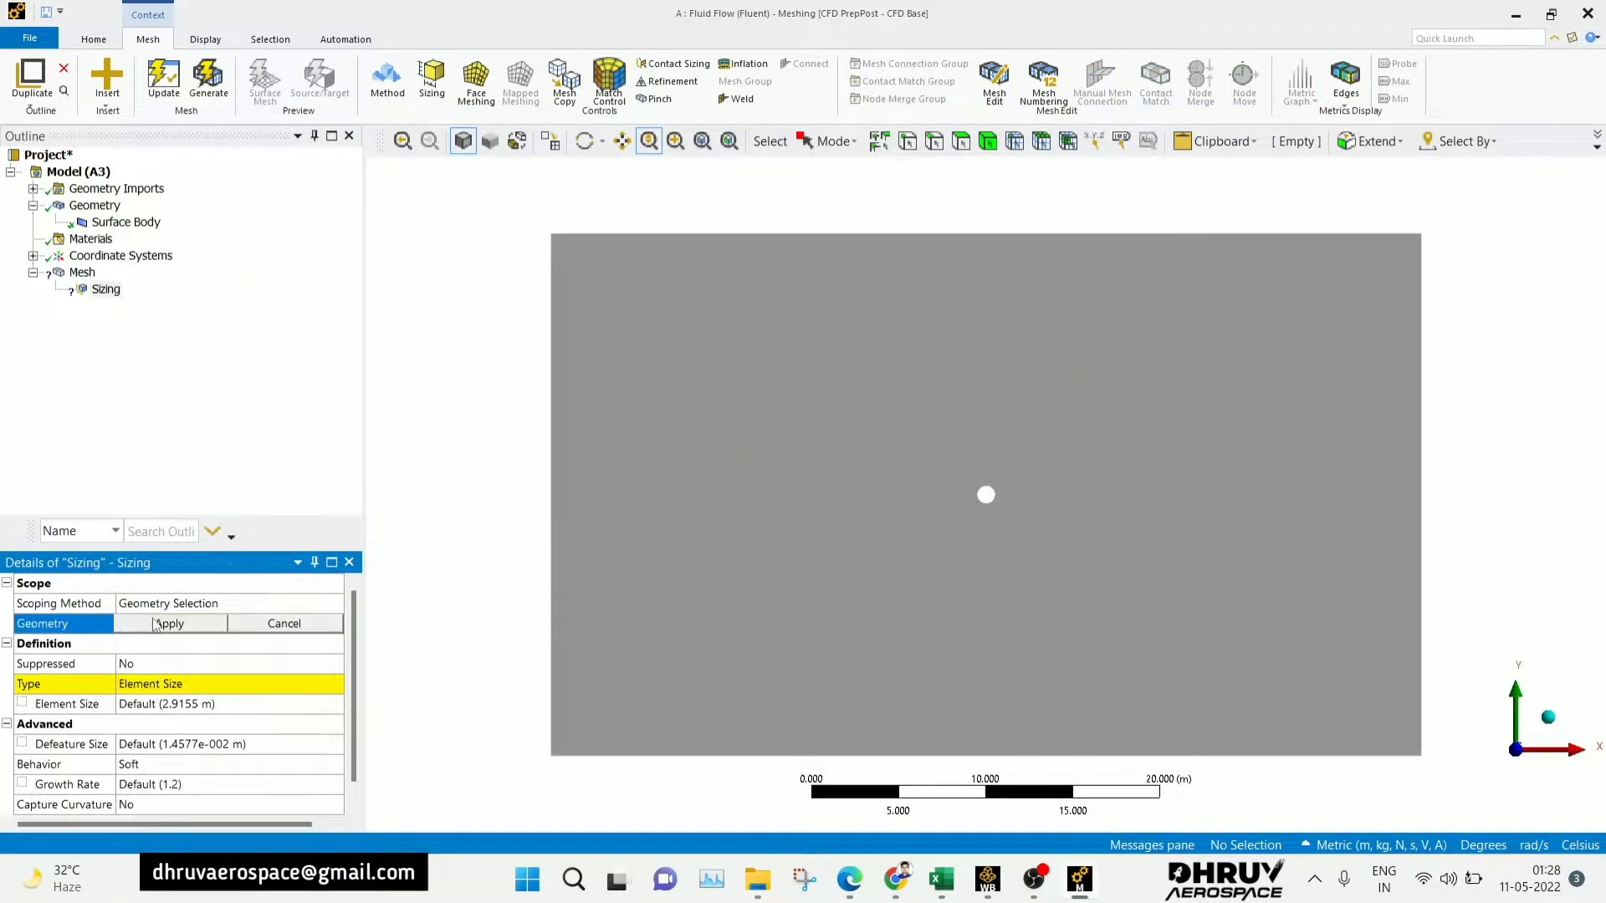
click(935, 142)
scroll(1065, 567, up, 3)
click(995, 509)
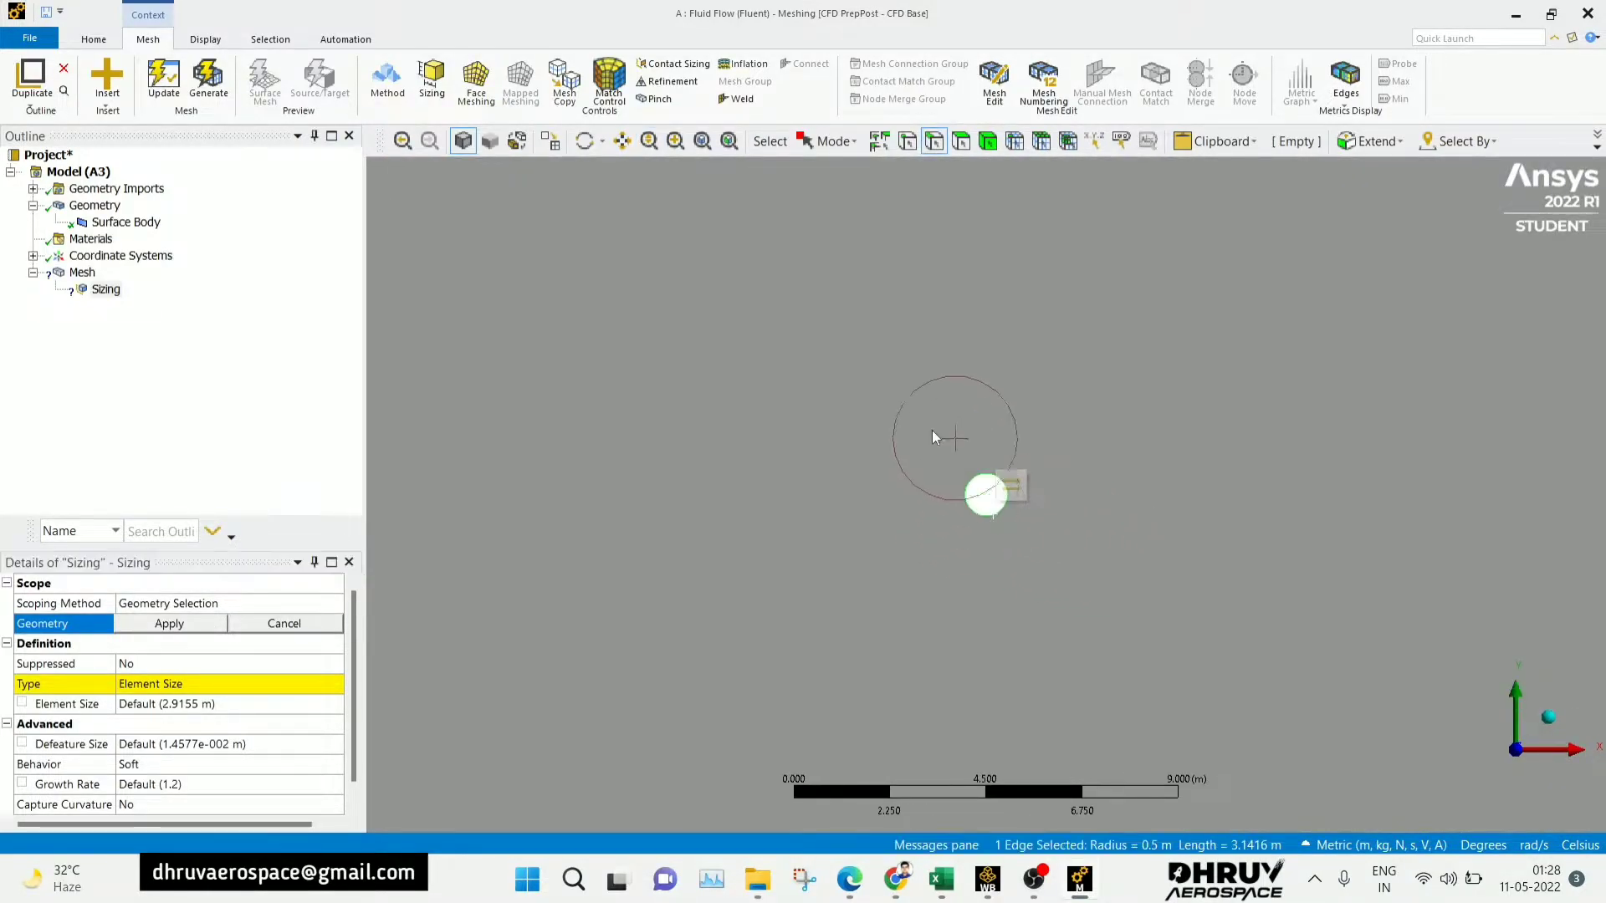
click(201, 624)
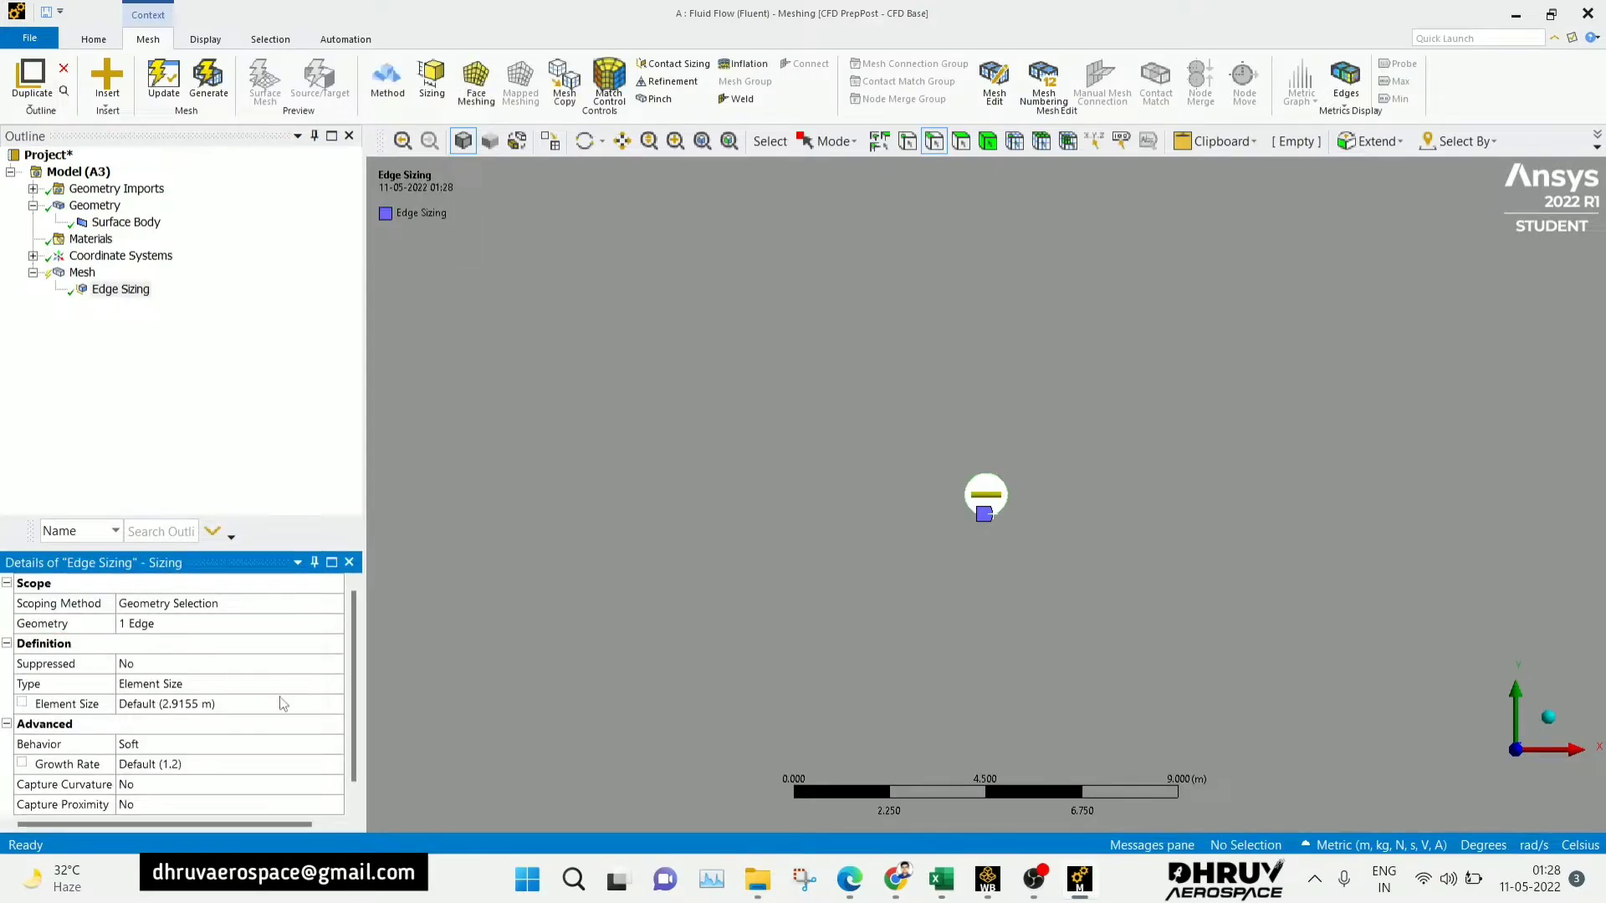
- Set the Edge Sizing to Number of Divisions with 100 divisions and regenerate the mesh
click(226, 684)
click(338, 684)
click(272, 730)
click(254, 704)
text(10)
click(207, 84)
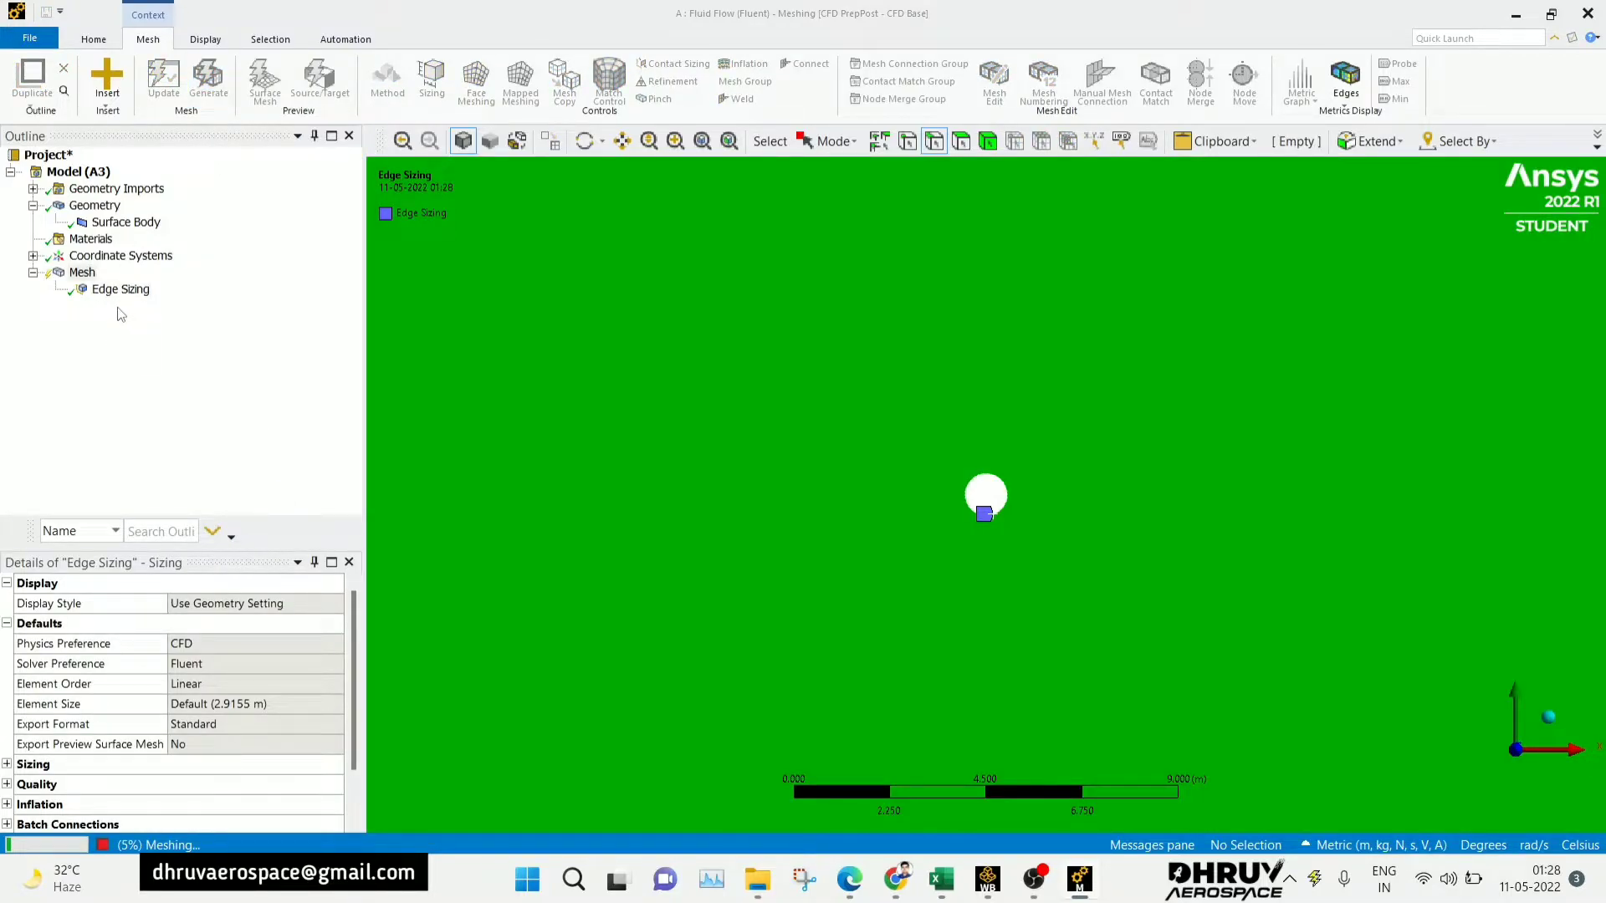
click(121, 289)
- Select Mesh, zoom out over the circle-refined mesh, and bring up the Volupe y+ calculator
scroll(1236, 569, up, 5)
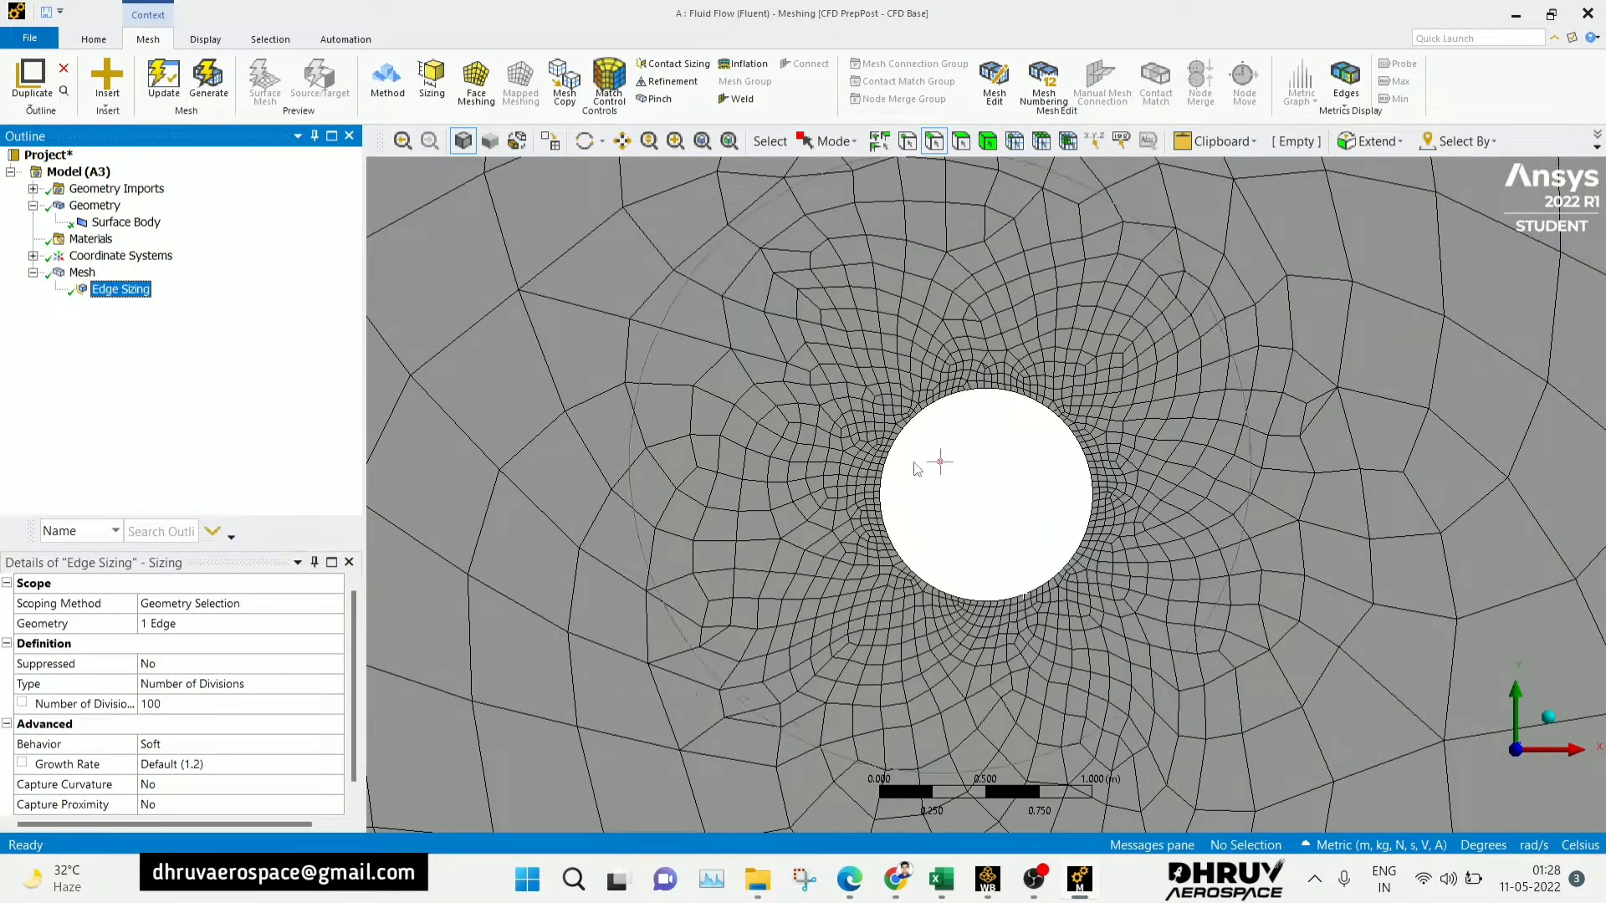
scroll(915, 460, down, 5)
scroll(956, 451, down, 4)
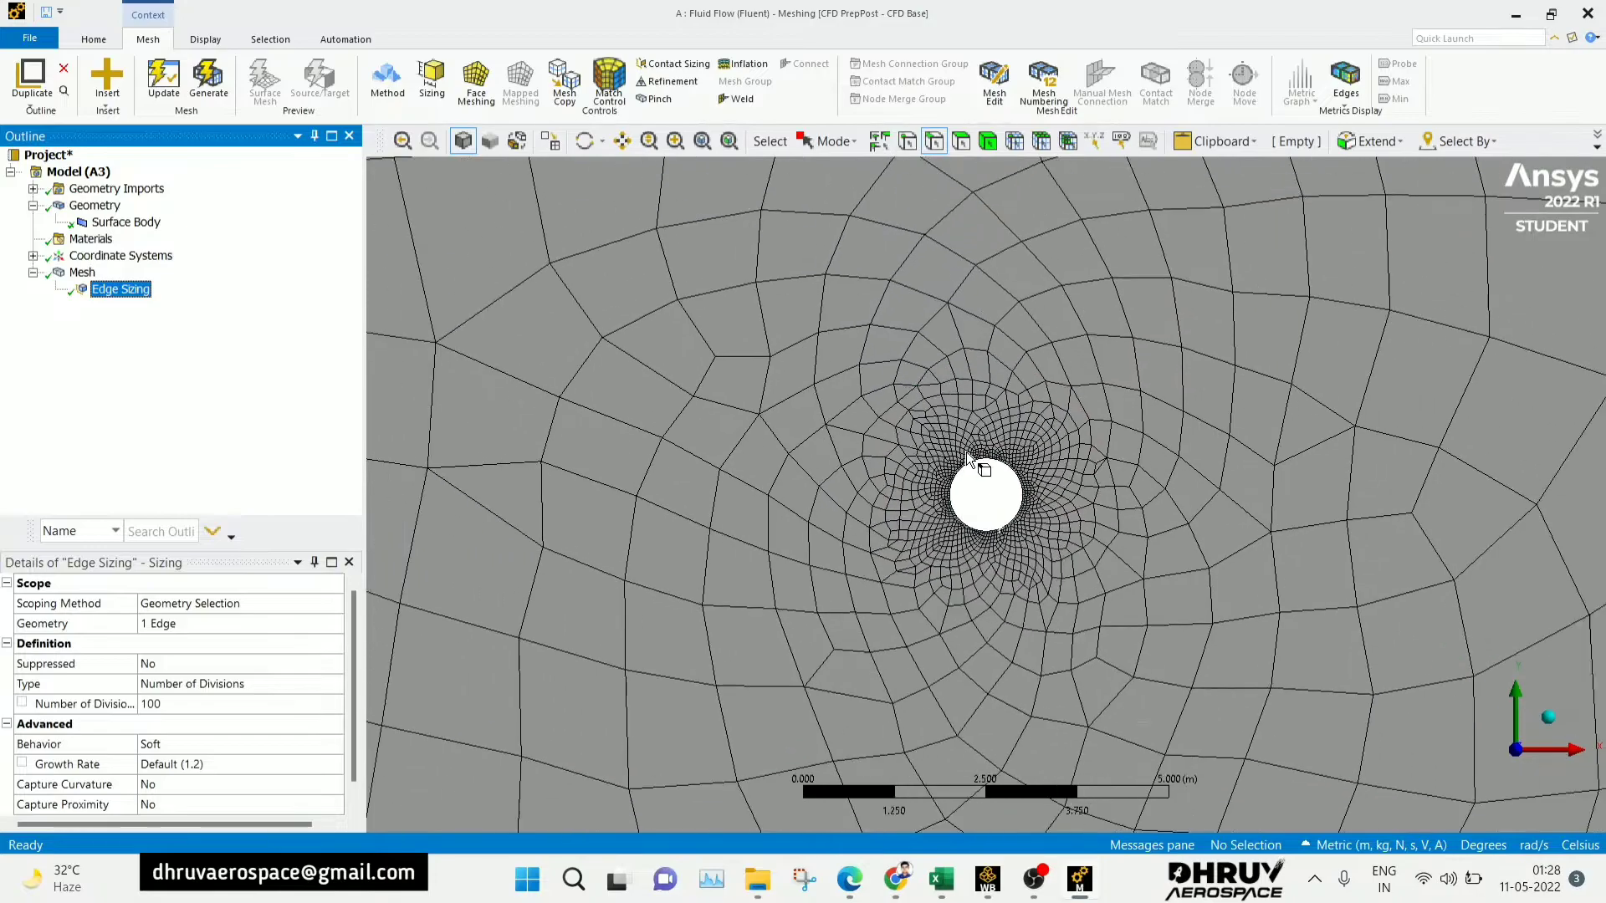
scroll(968, 454, down, 4)
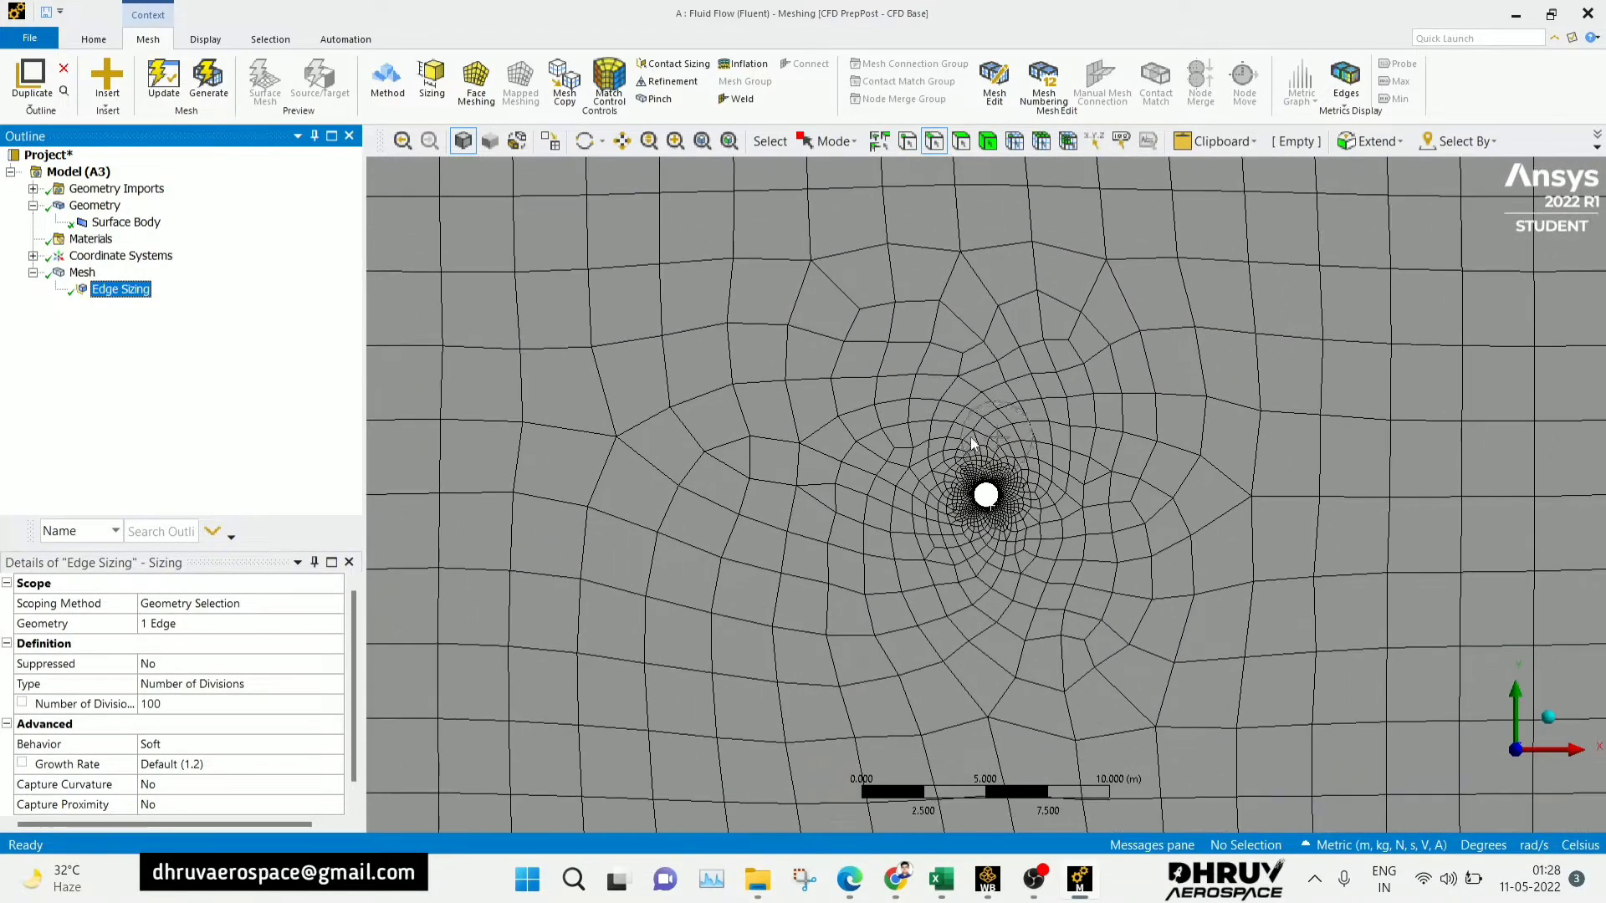
scroll(905, 471, up, 10)
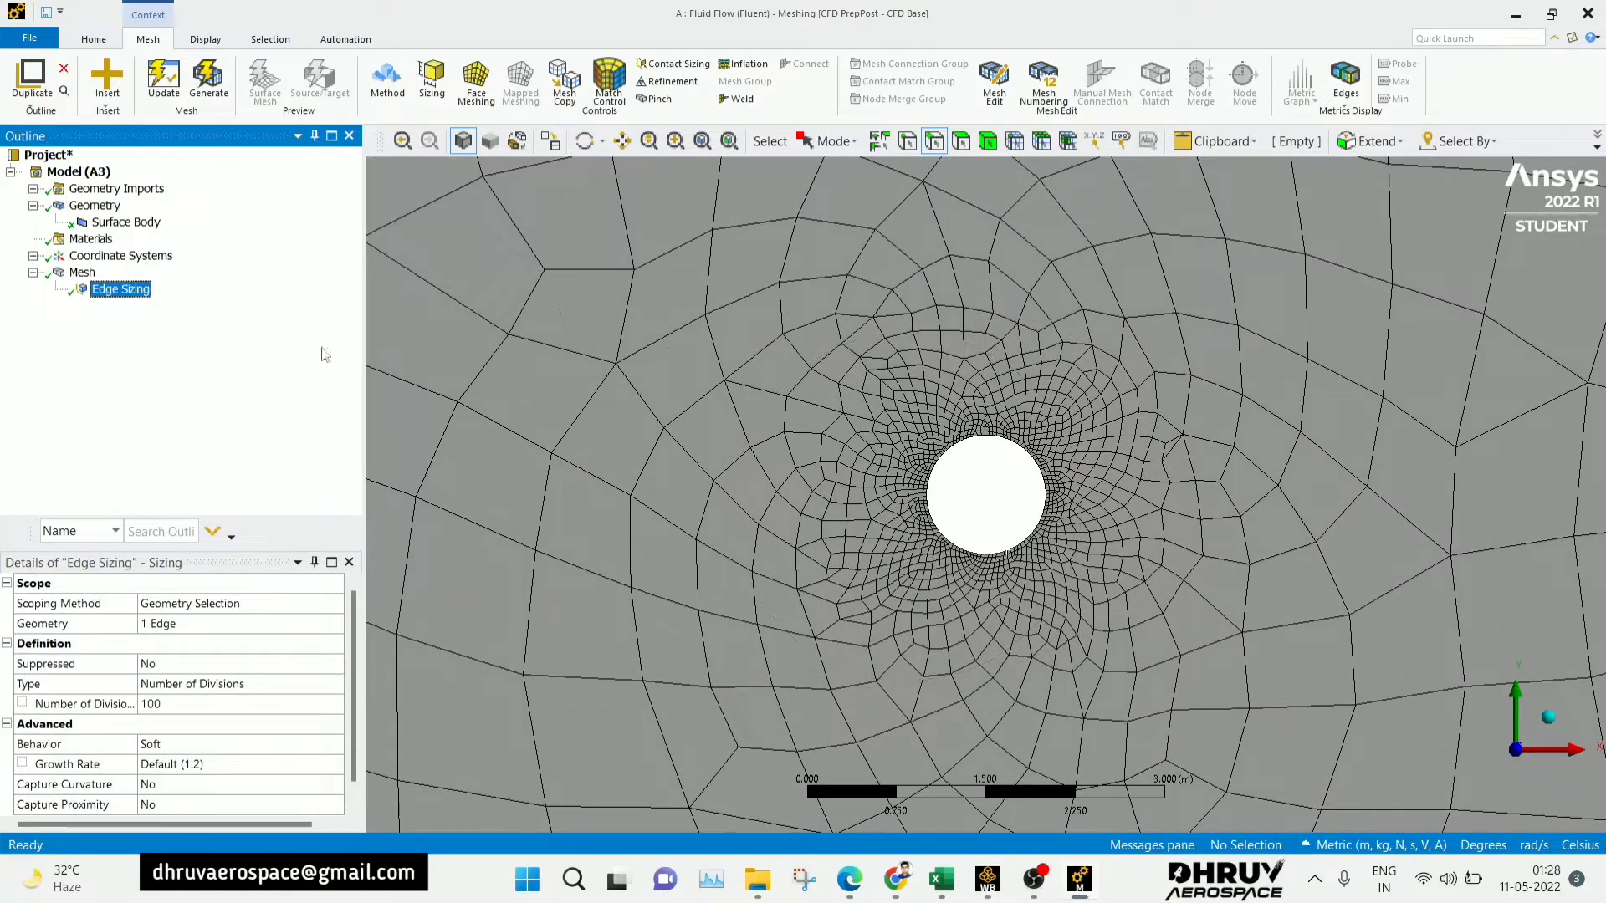
click(82, 272)
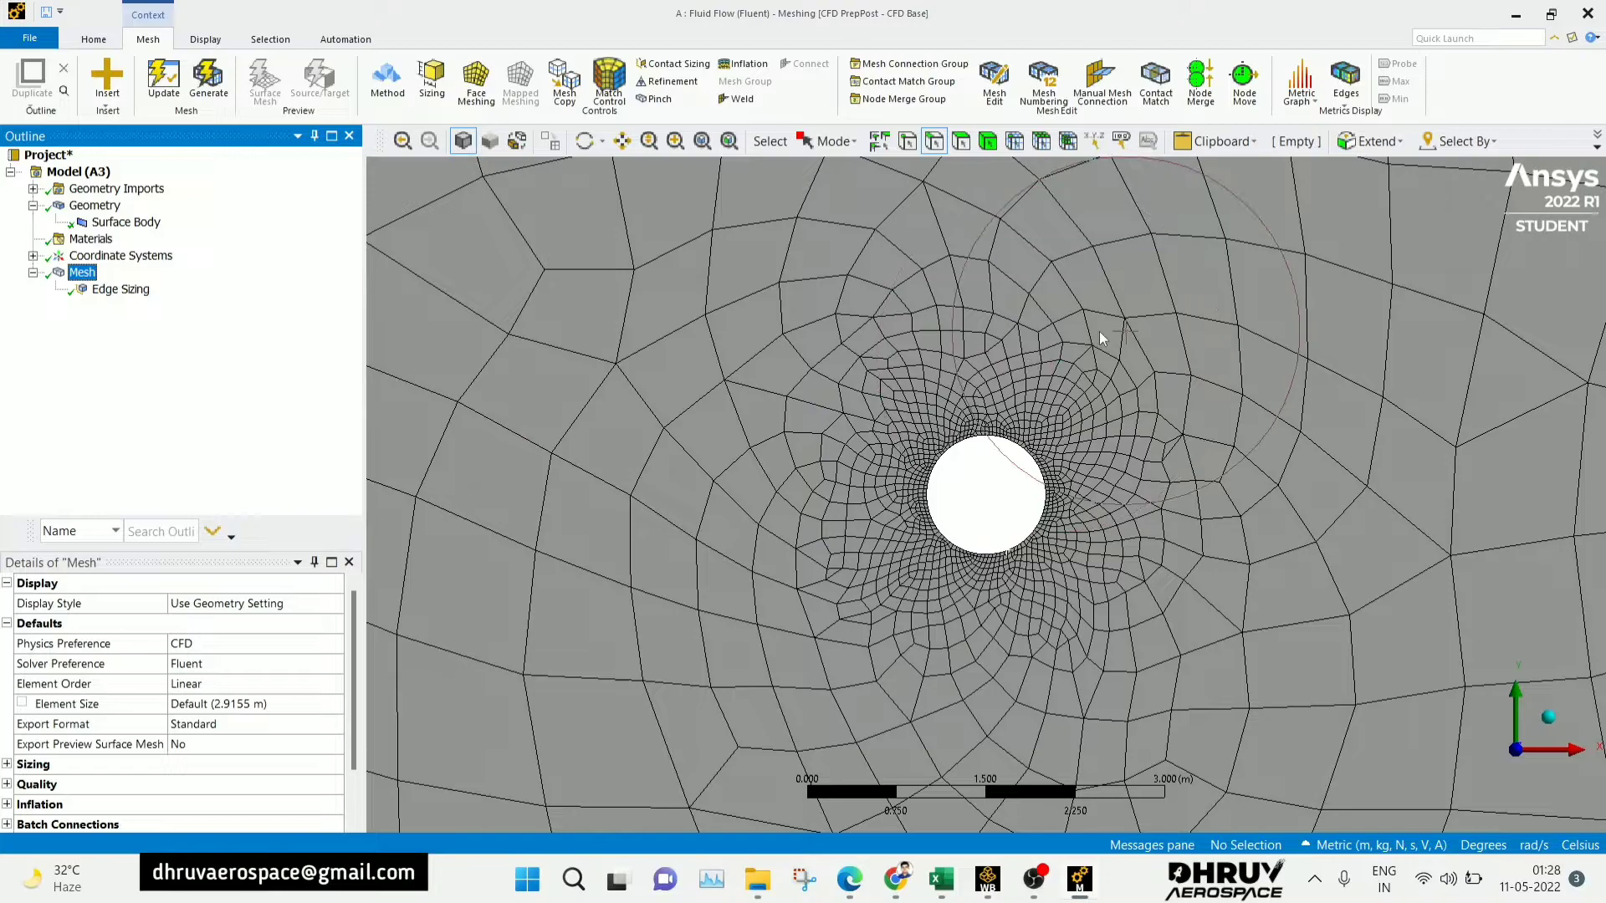
scroll(1058, 381, down, 2)
scroll(1052, 445, down, 3)
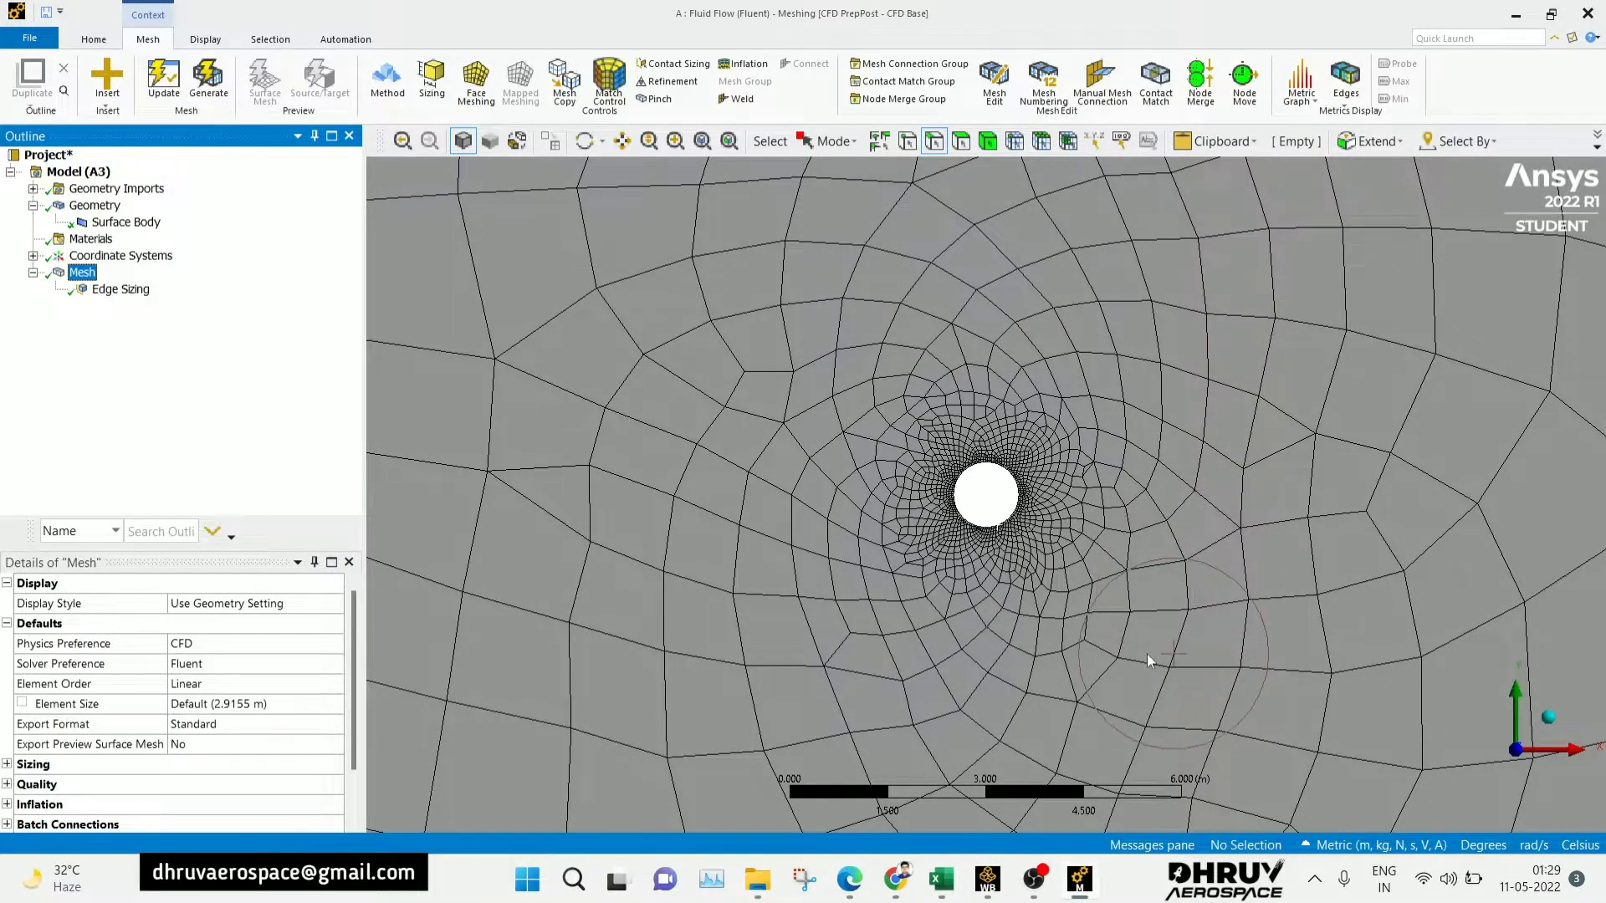
click(896, 880)
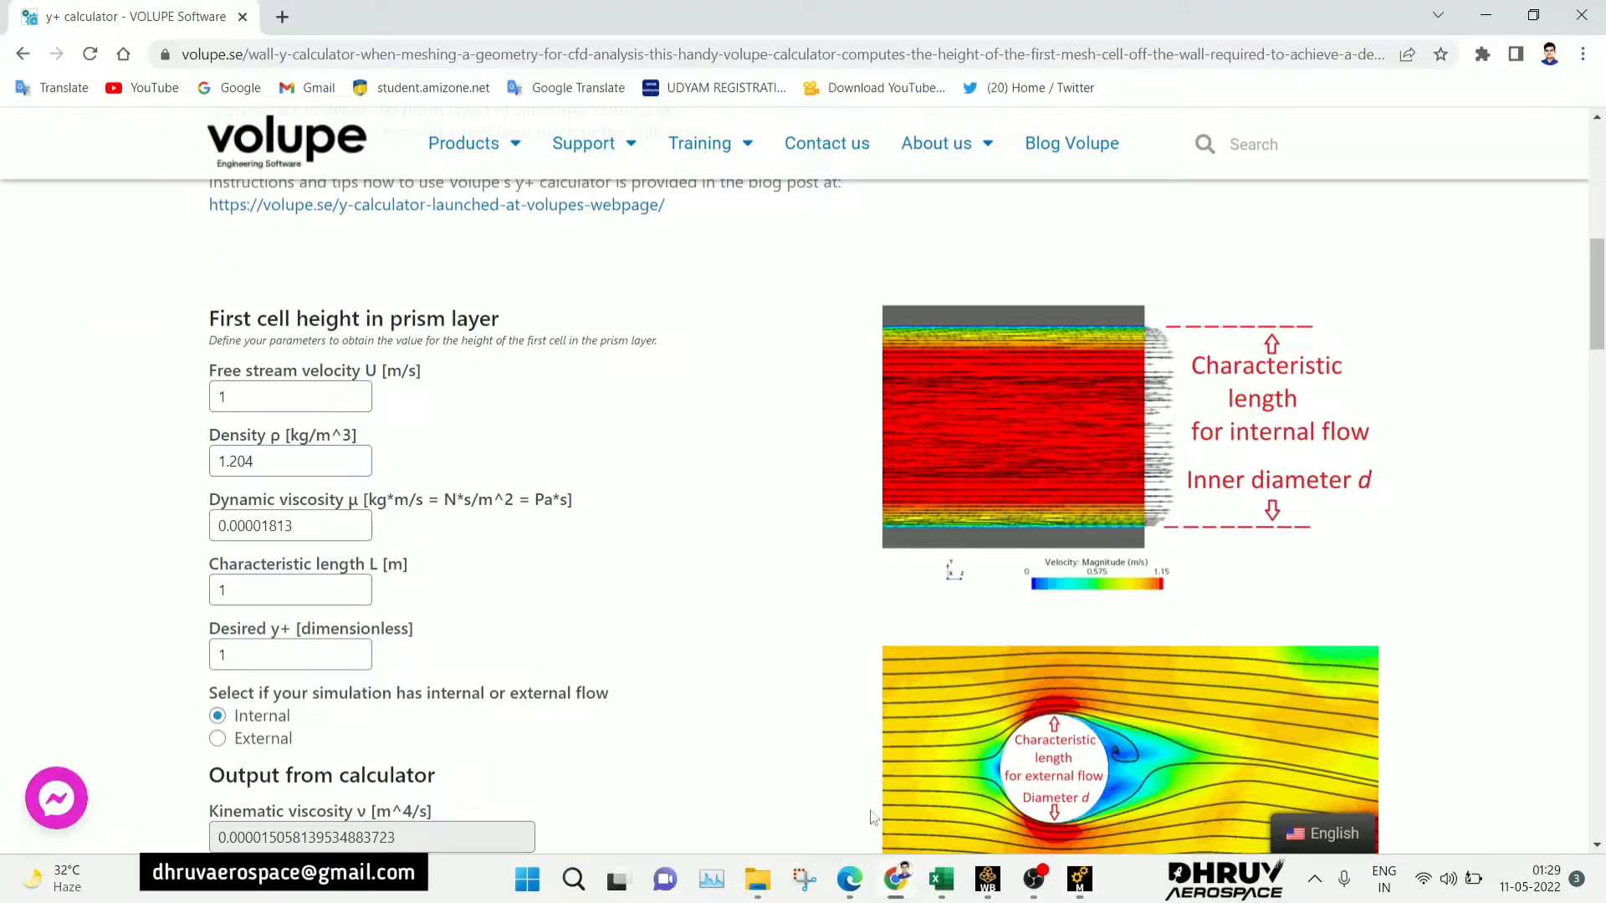
scroll(849, 741, up, 10)
scroll(851, 729, down, 9)
scroll(364, 407, up, 9)
scroll(364, 408, down, 9)
scroll(536, 635, down, 5)
scroll(527, 644, up, 5)
double_click(225, 397)
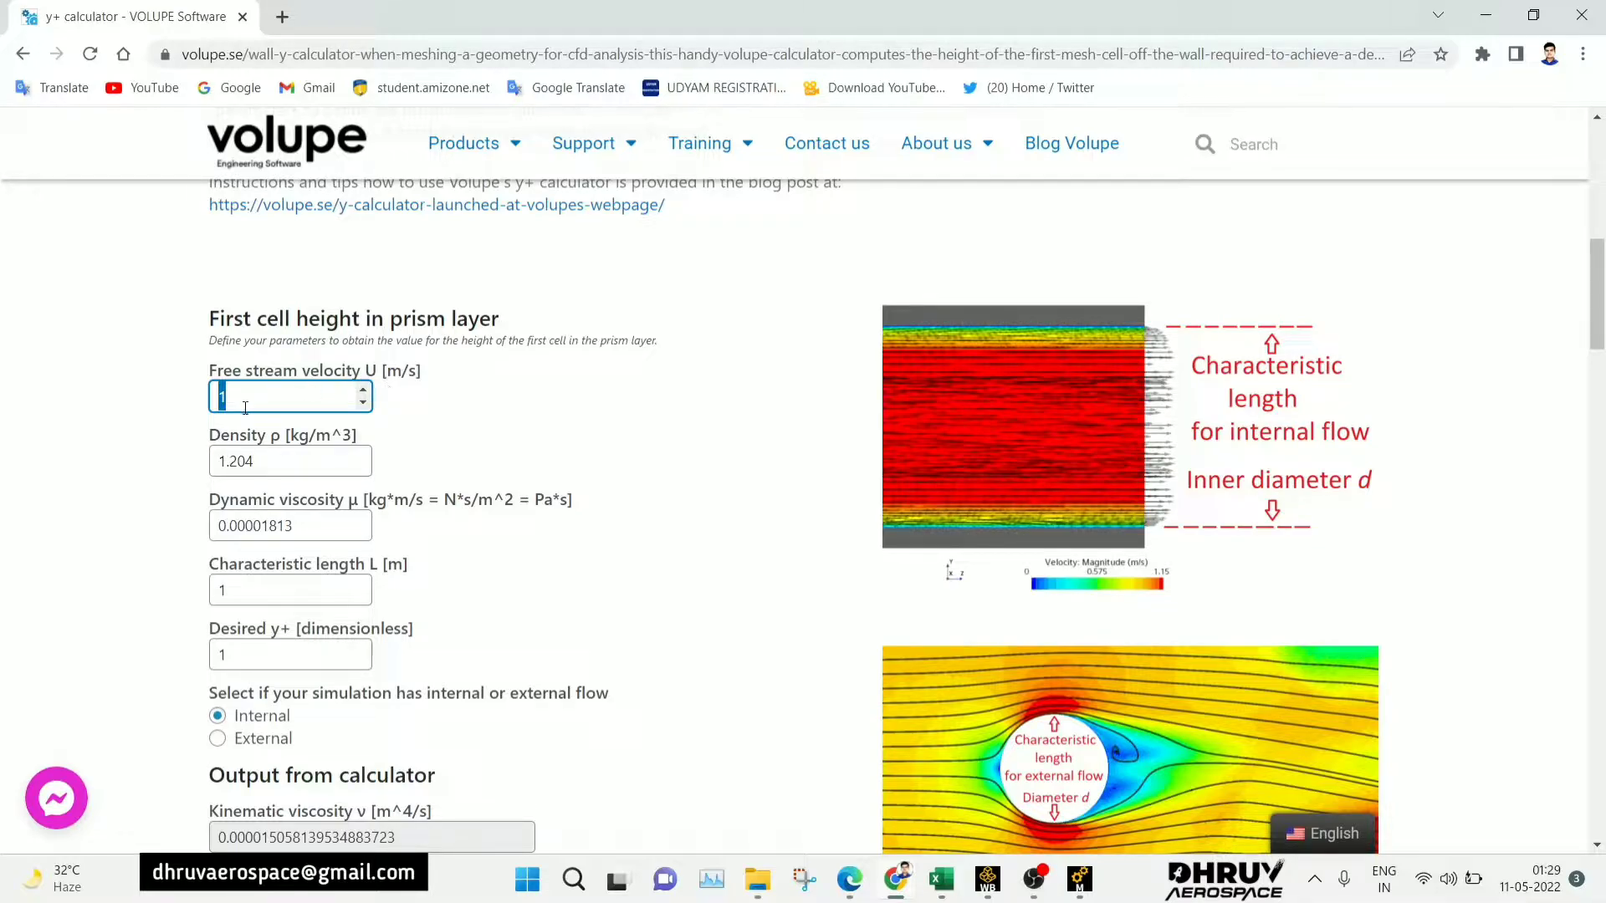
drag(206, 408, 221, 398)
click(246, 395)
drag(248, 396, 194, 398)
drag(315, 458, 198, 469)
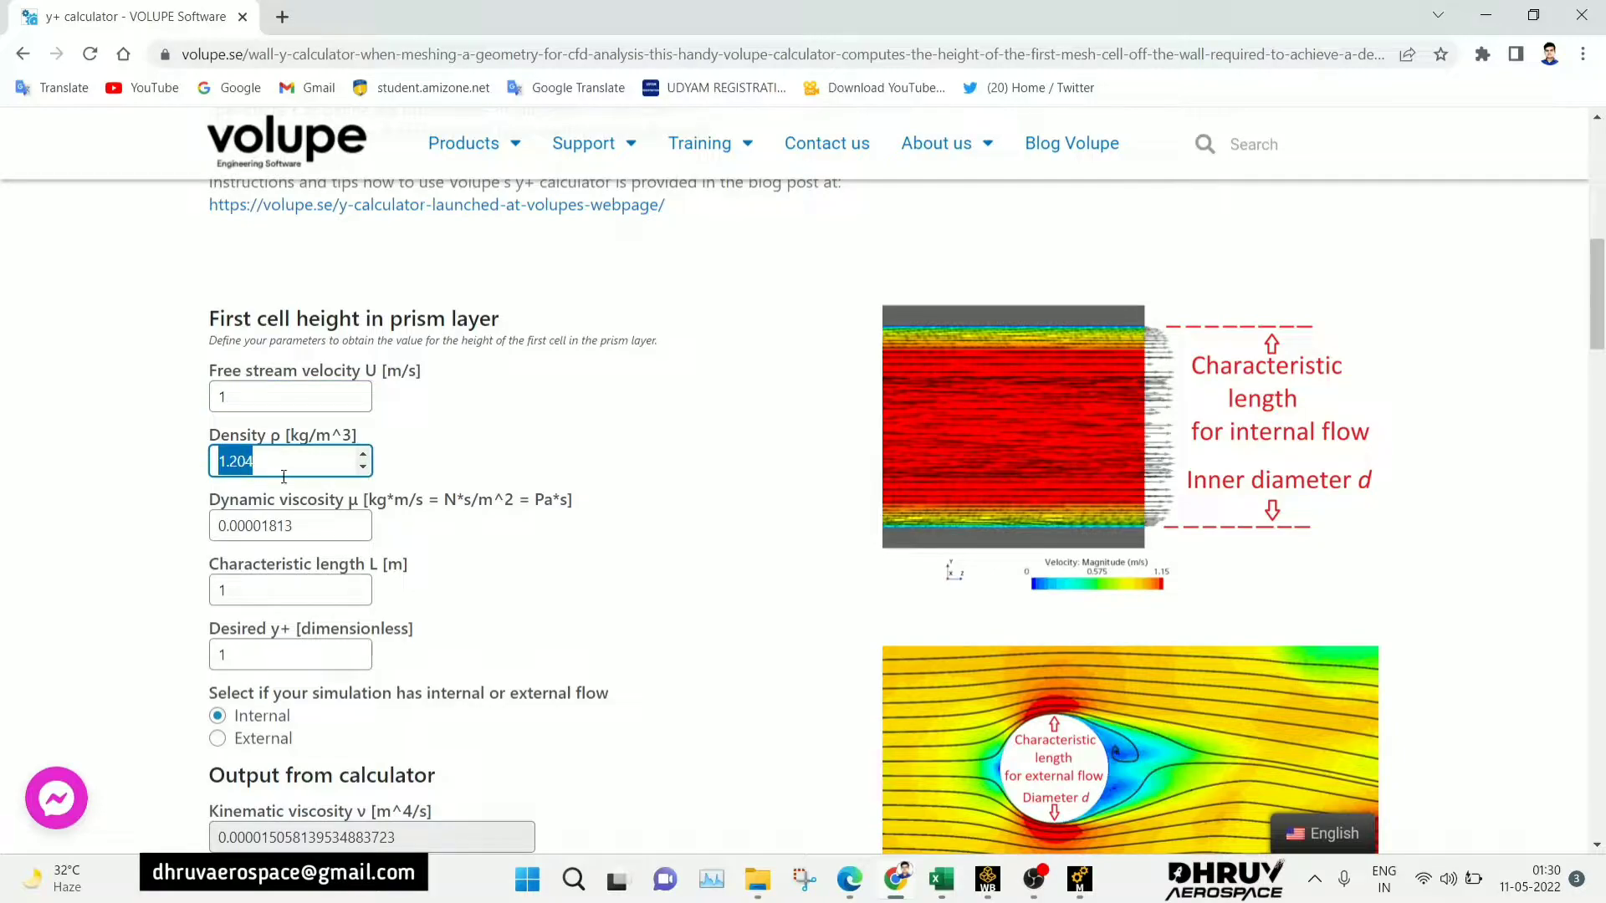
drag(333, 535, 152, 532)
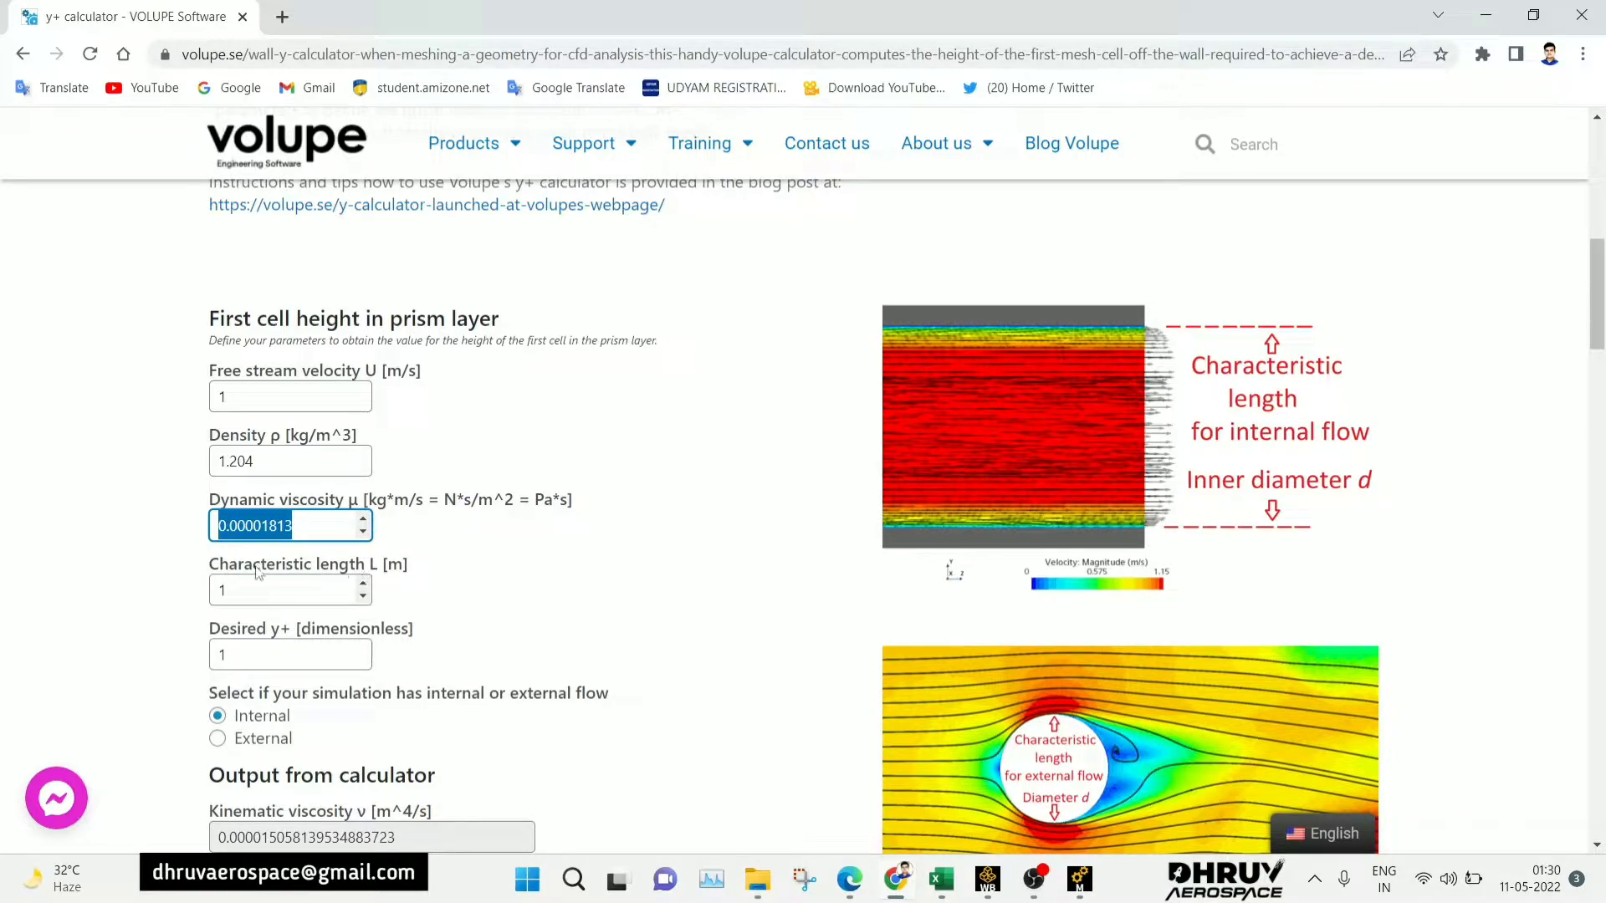
scroll(937, 746, down, 4)
scroll(941, 732, up, 4)
scroll(941, 732, down, 4)
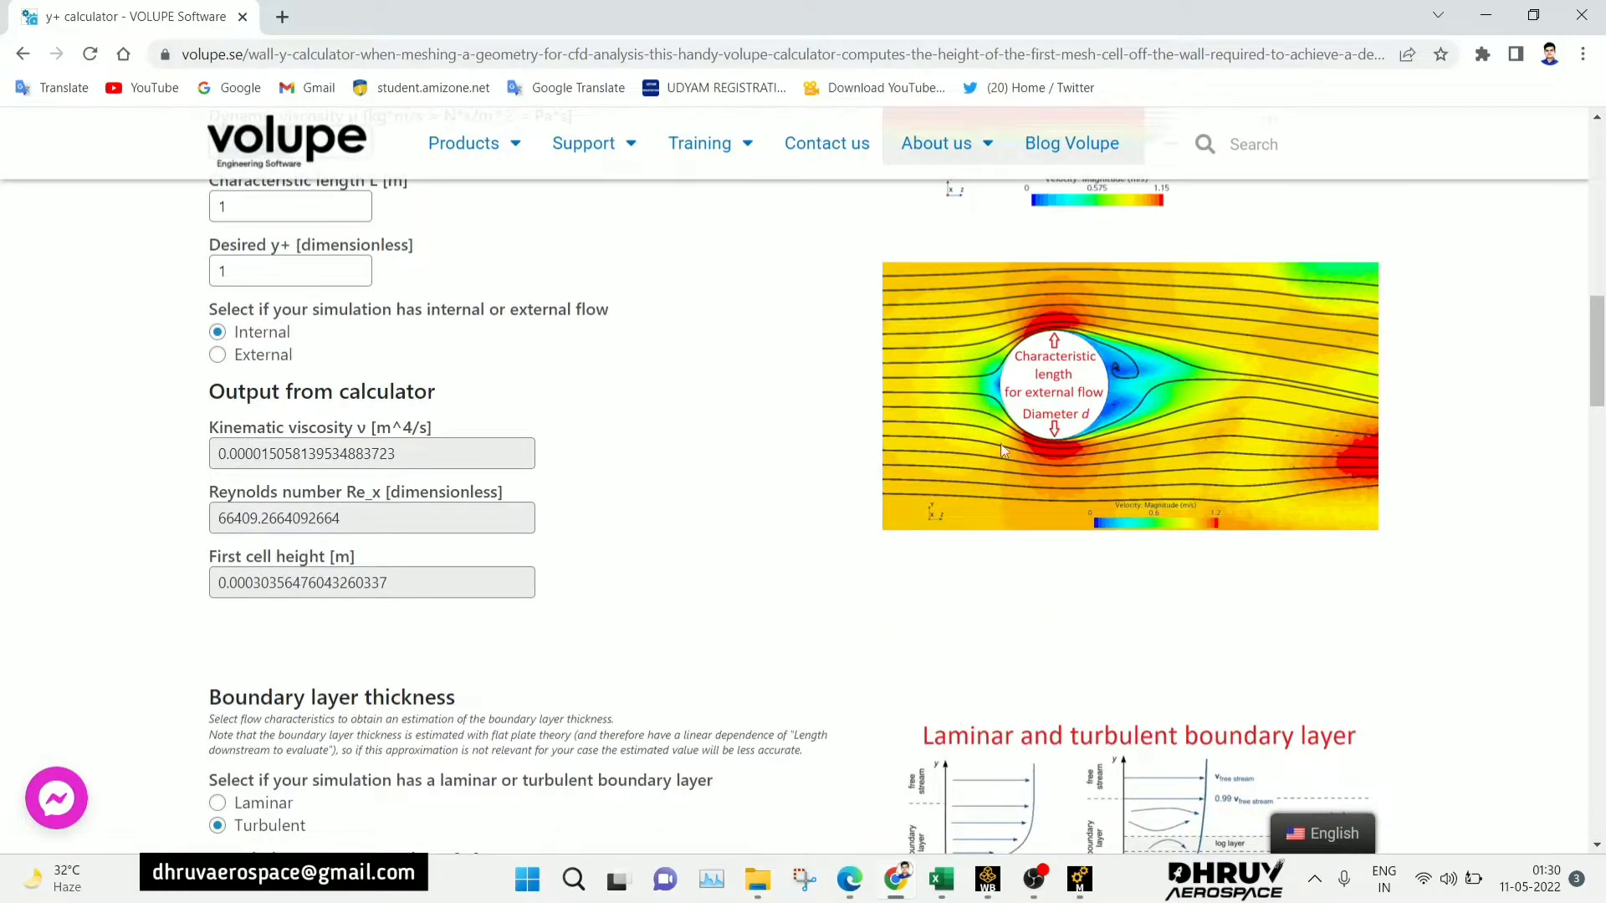
scroll(1037, 493, up, 4)
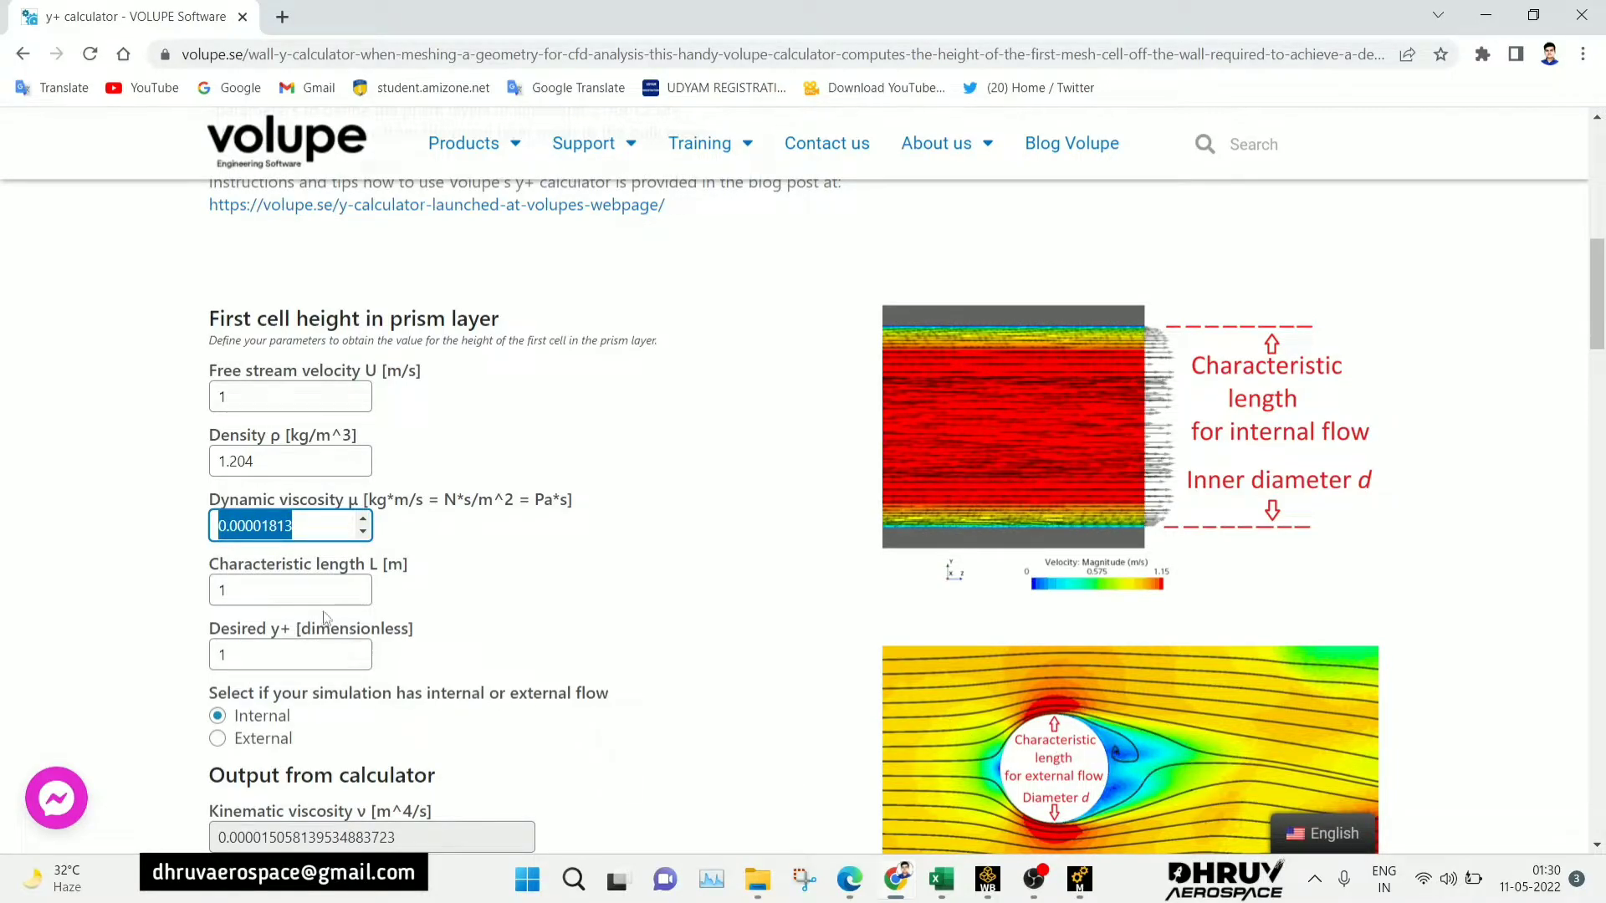
key(Tab)
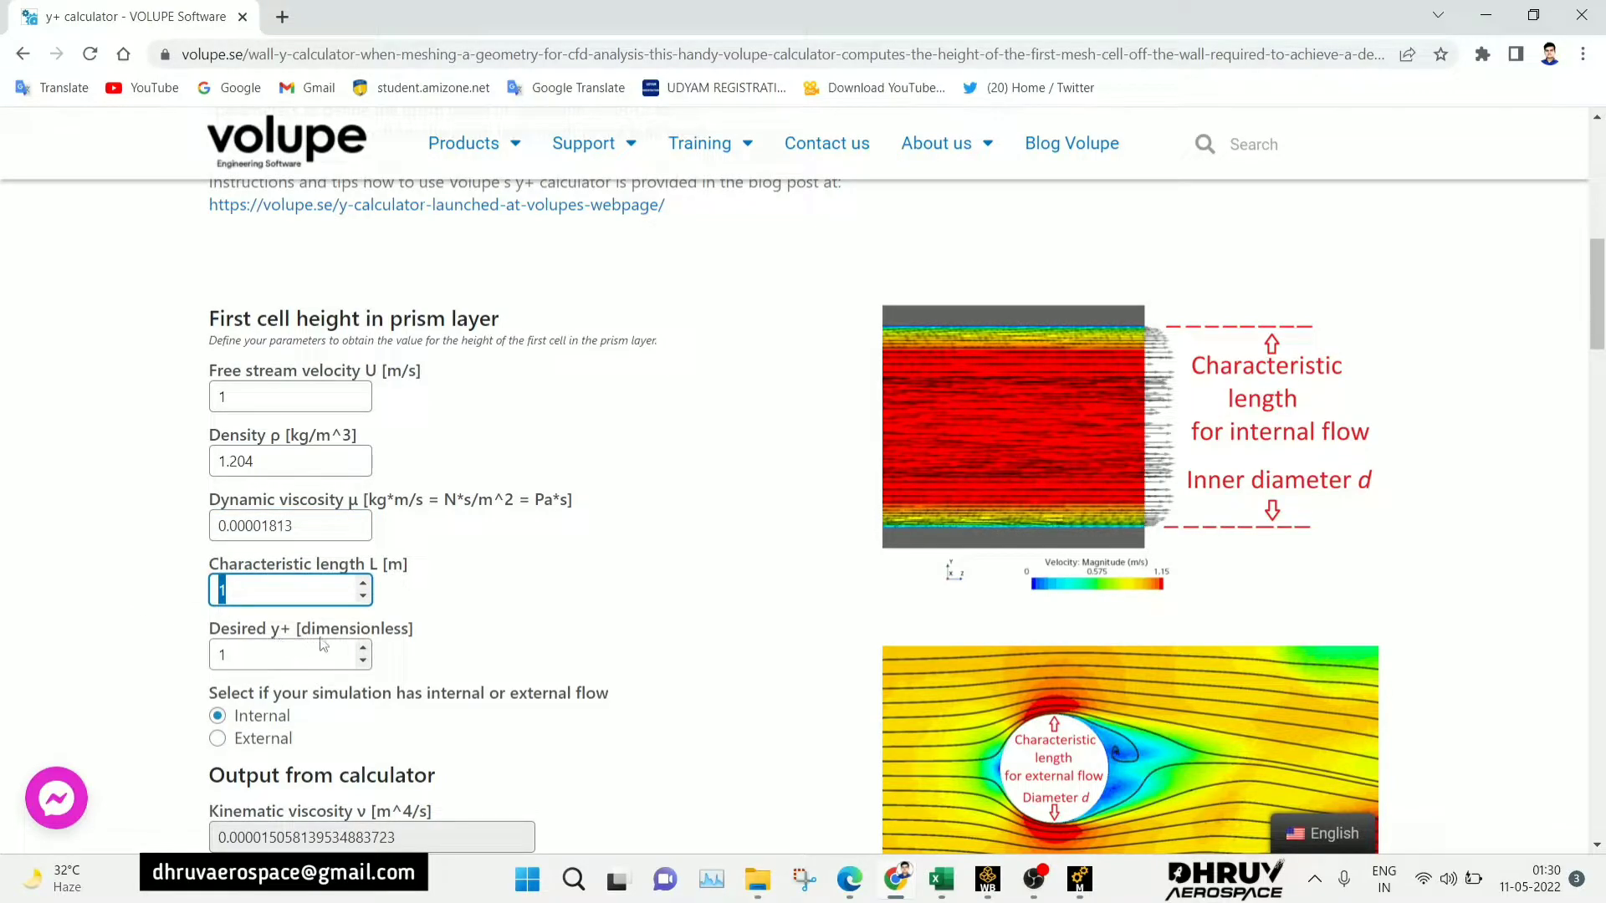
double_click(276, 397)
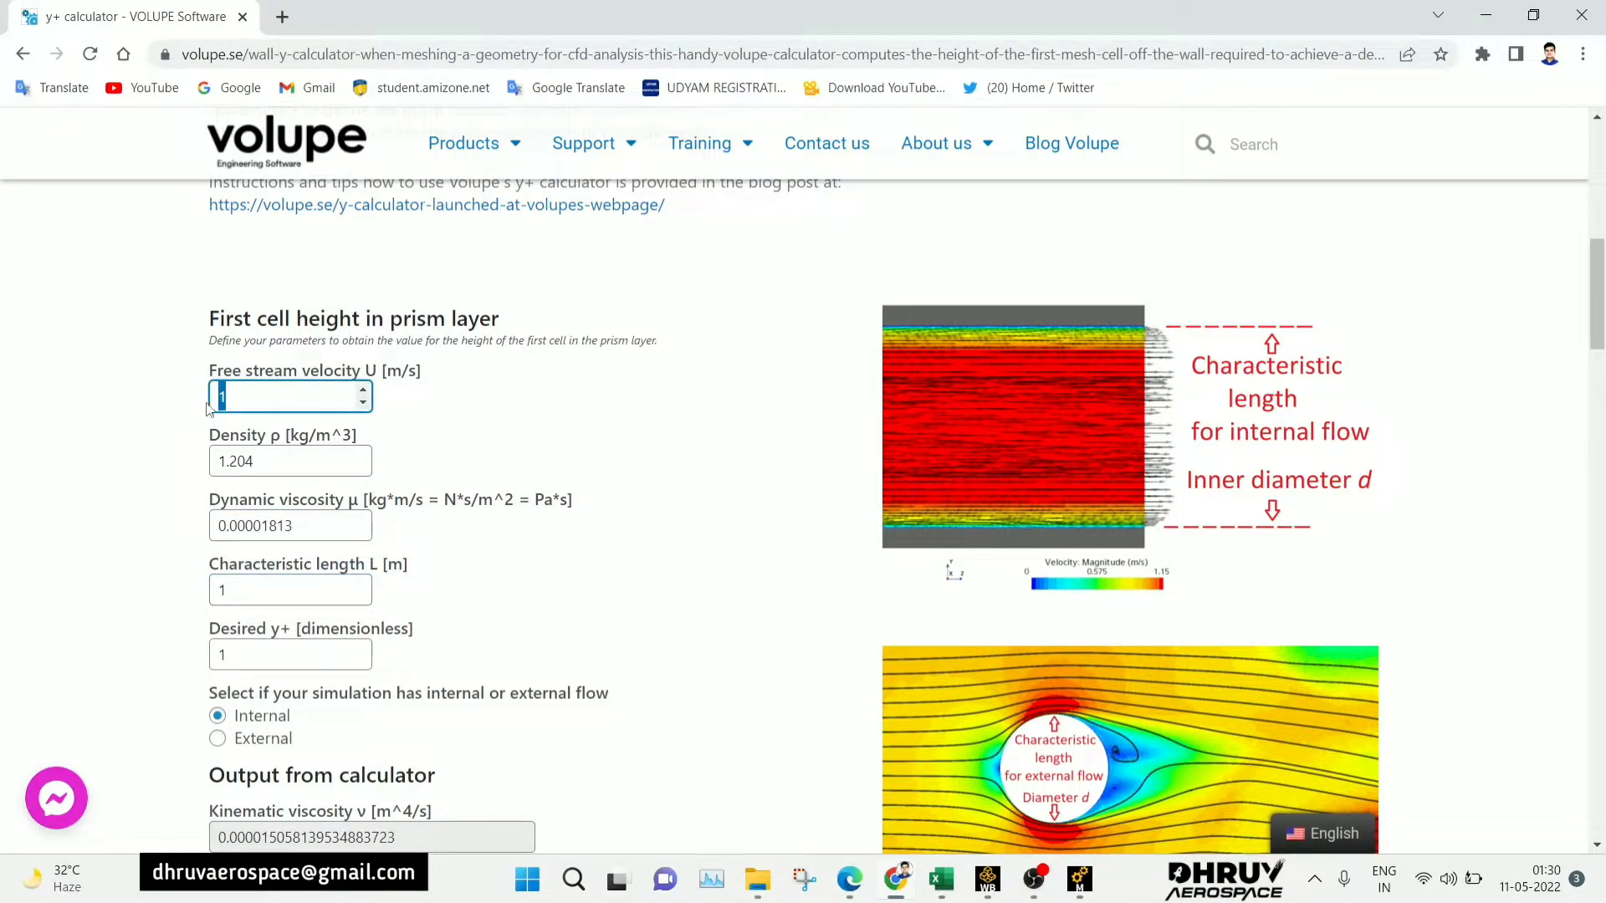
double_click(264, 459)
double_click(348, 520)
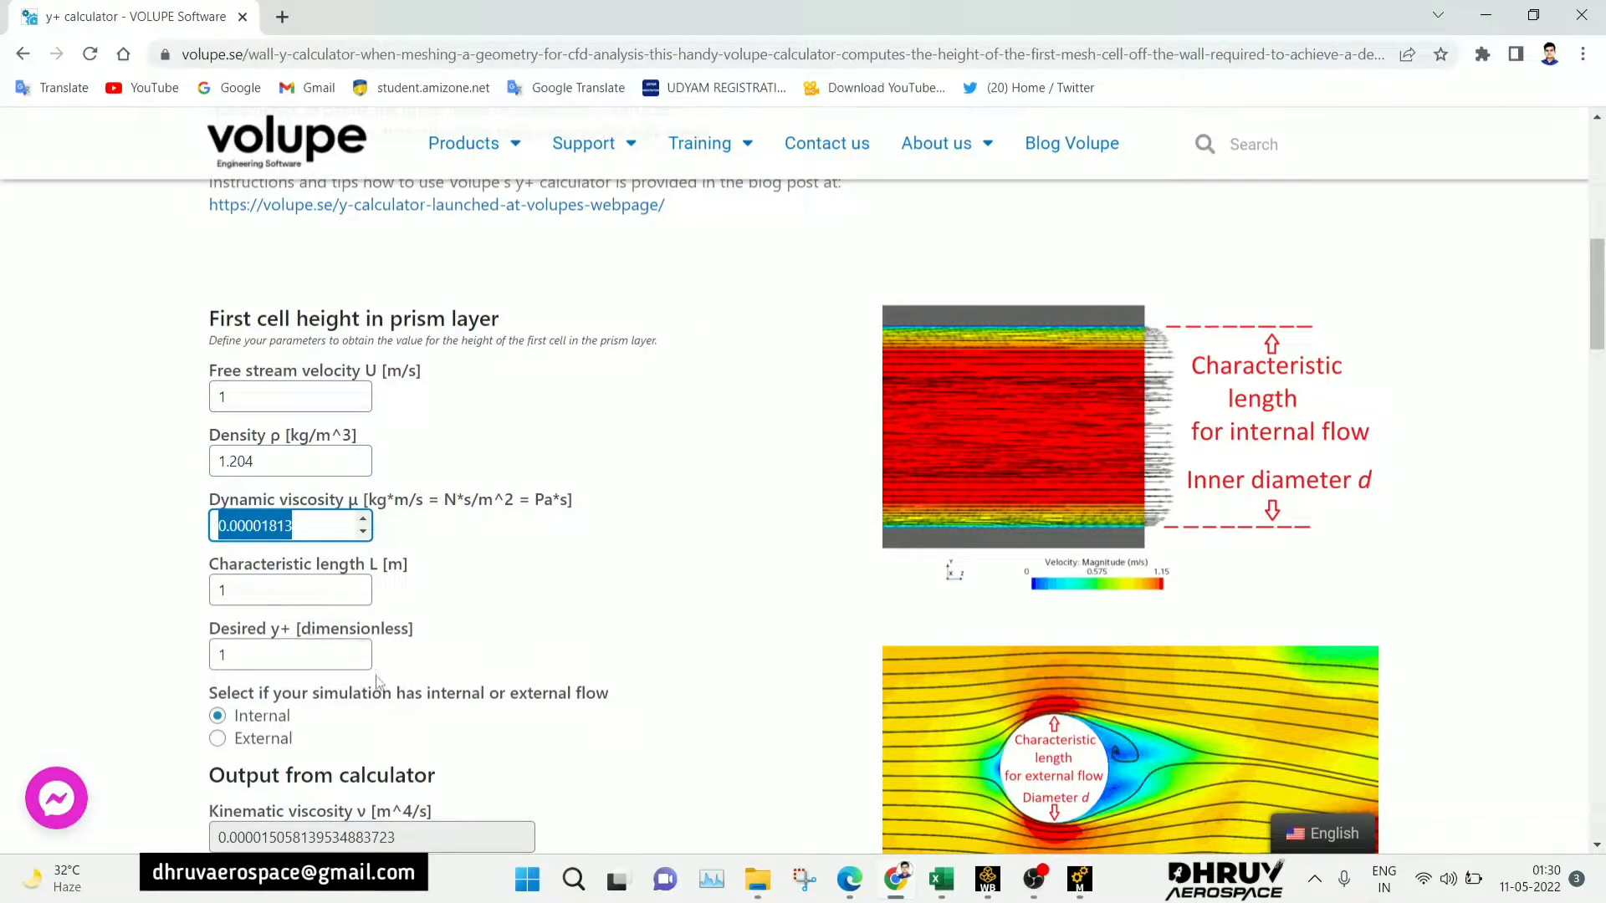
drag(213, 635, 434, 624)
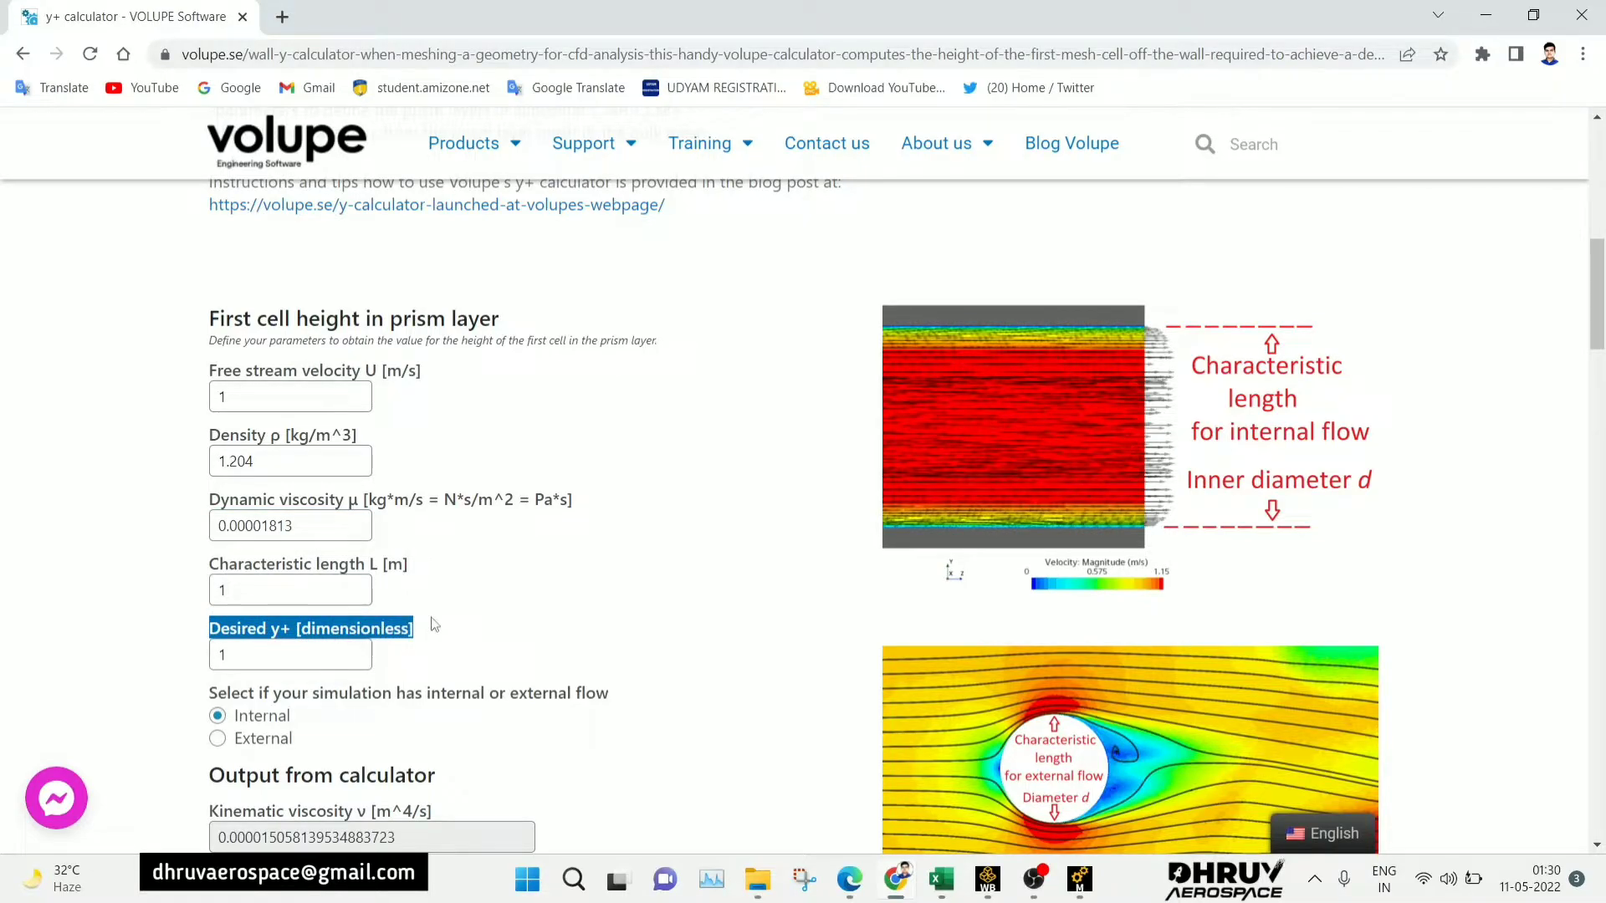
click(272, 631)
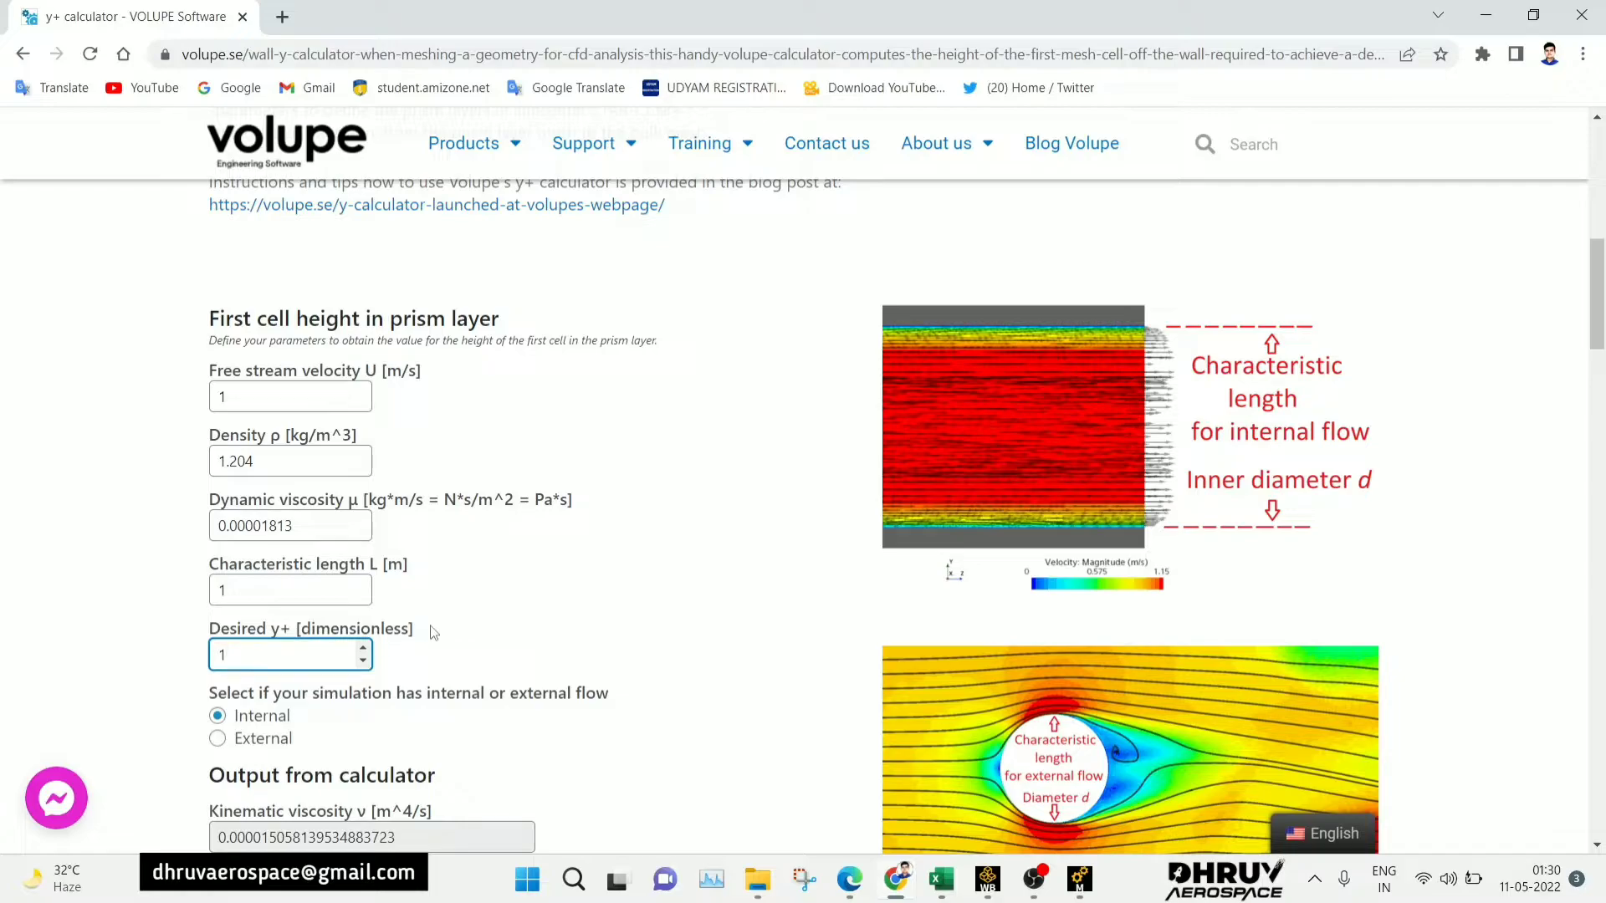
scroll(451, 640, down, 5)
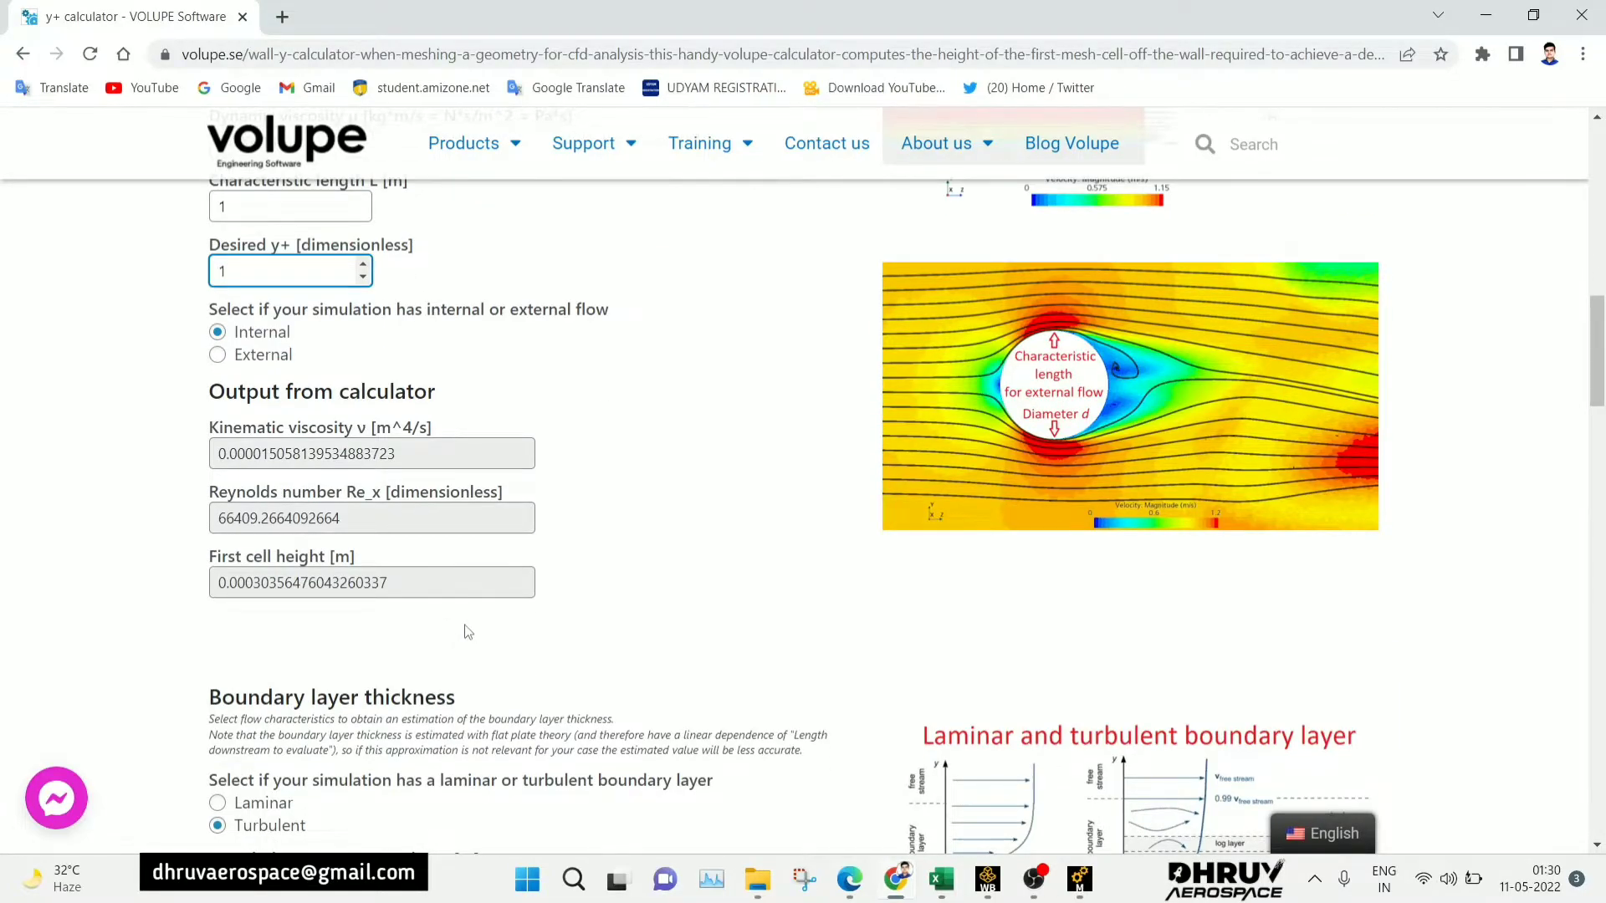
scroll(458, 644, up, 5)
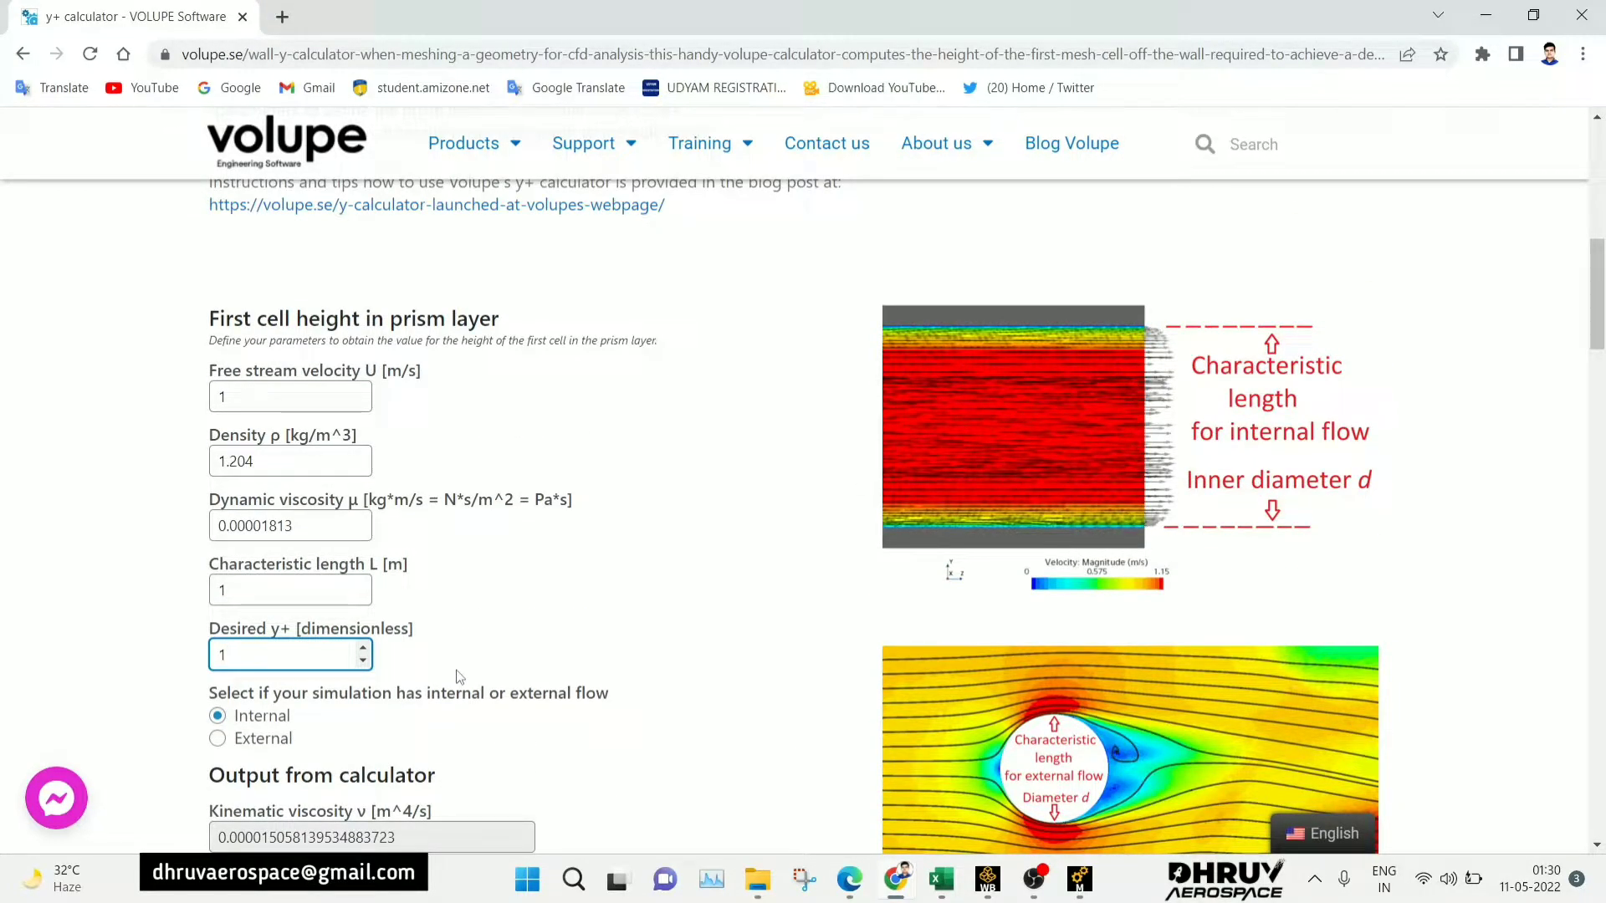
drag(249, 659, 208, 663)
scroll(348, 549, down, 4)
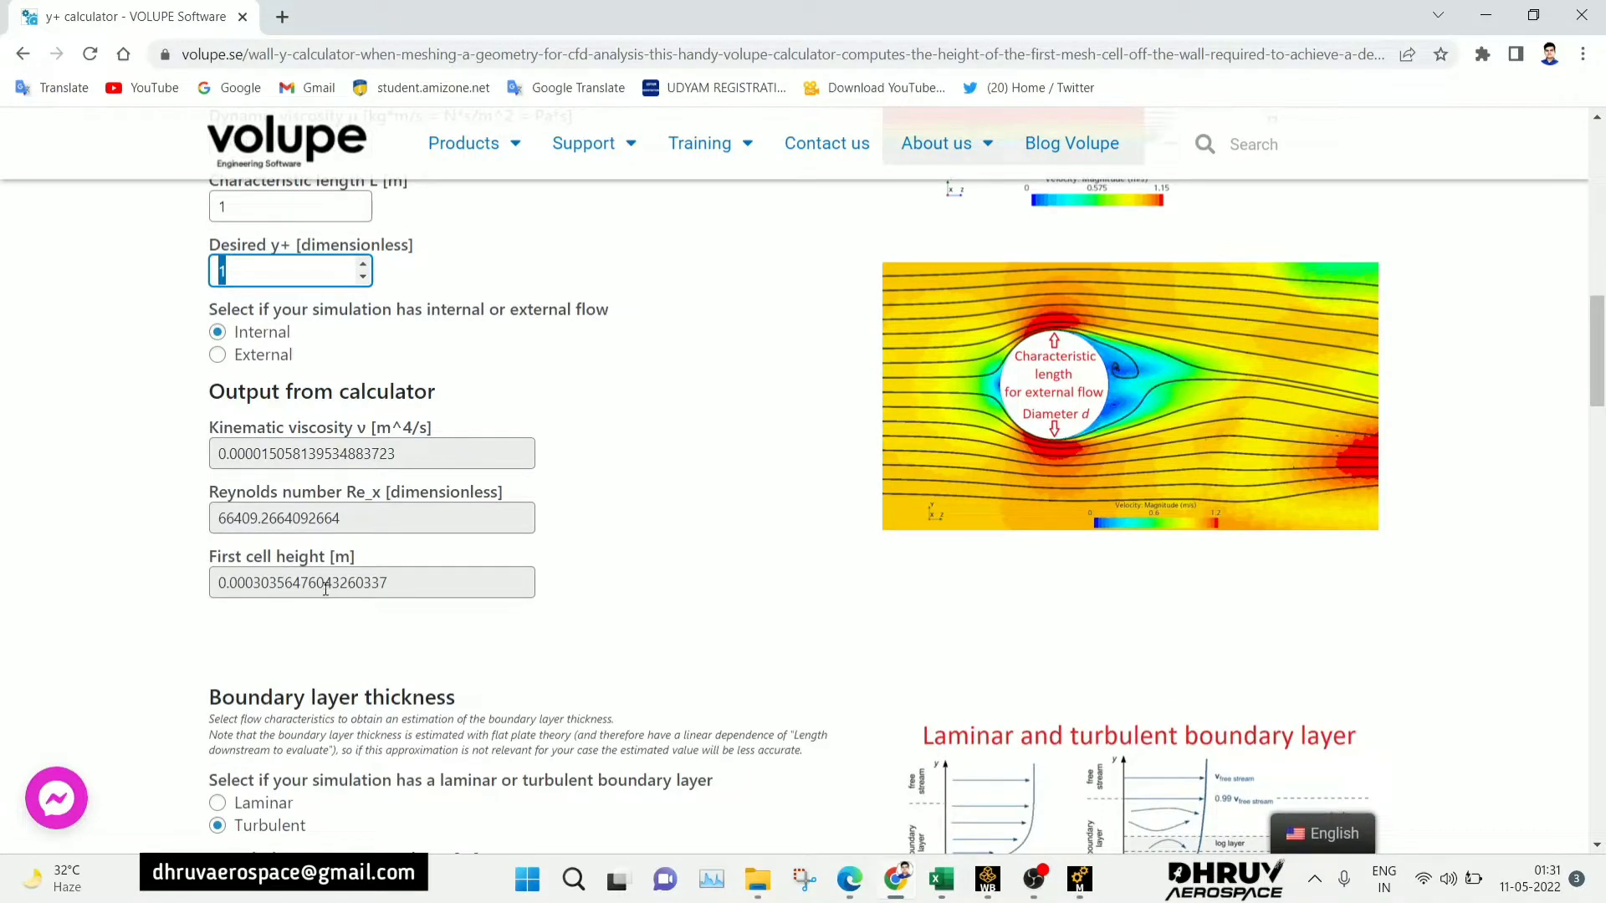
drag(389, 589, 217, 585)
scroll(316, 623, up, 4)
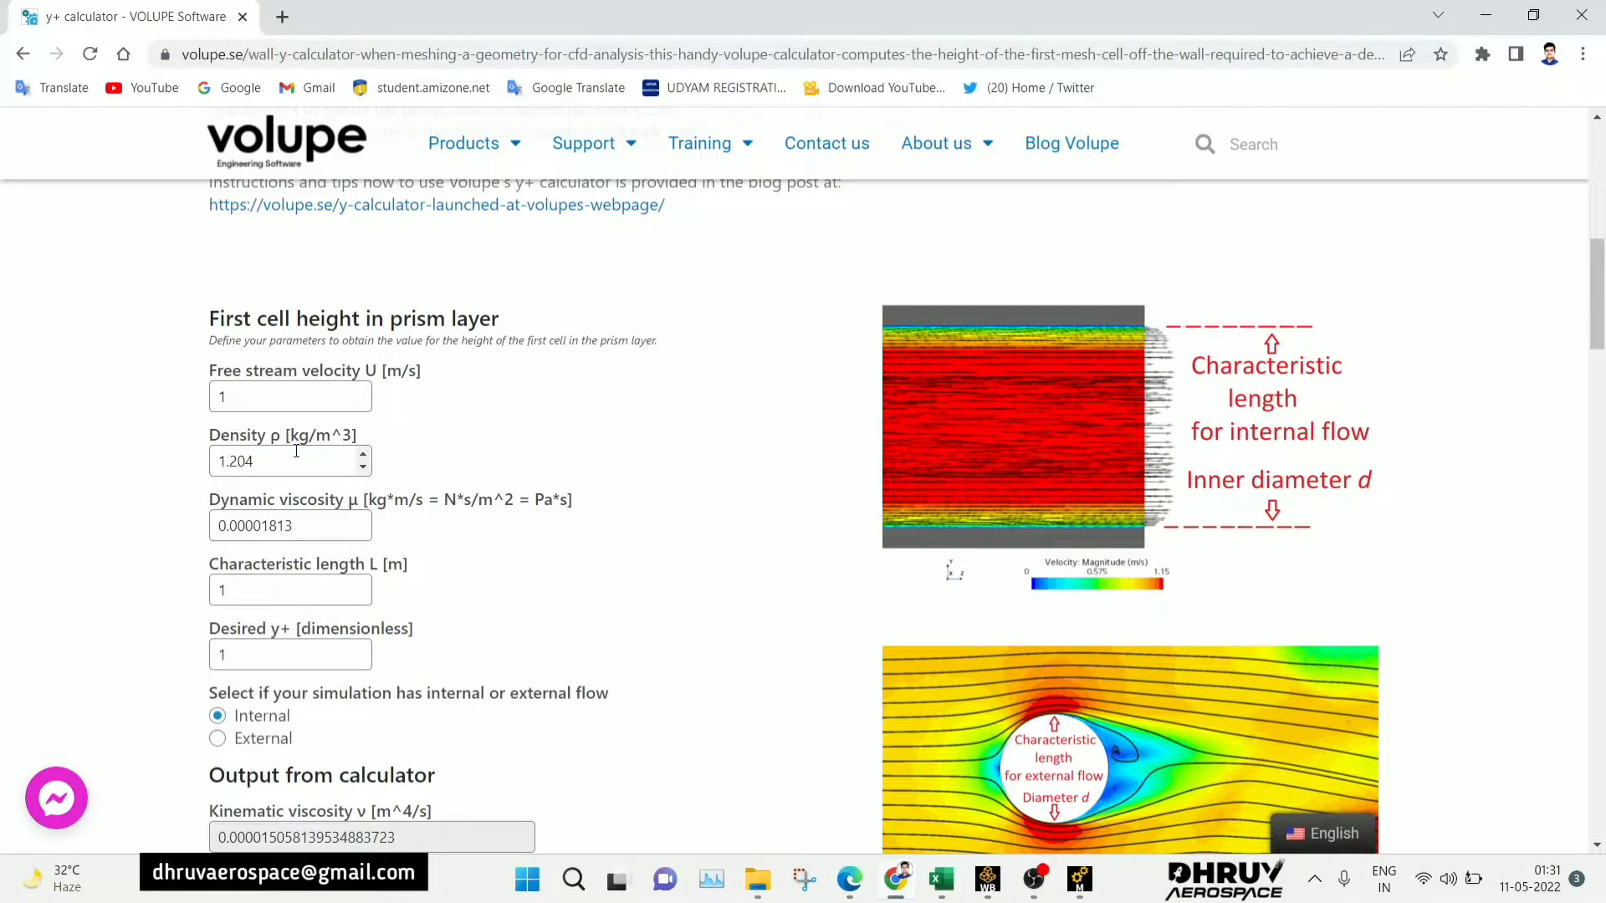
scroll(296, 452, down, 4)
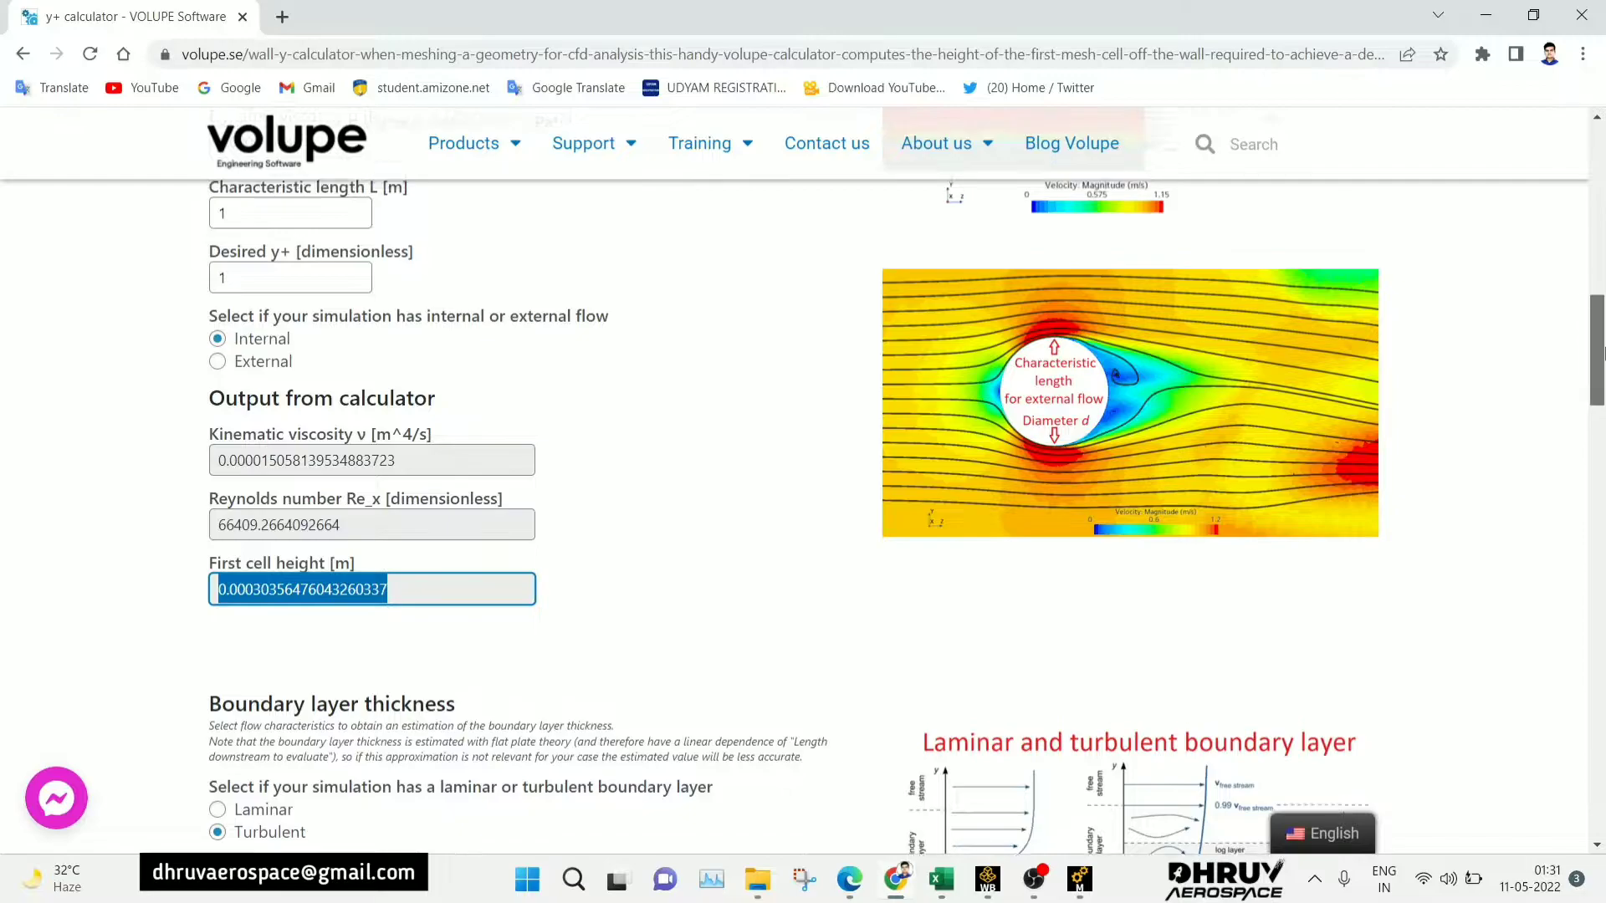
scroll(1602, 351, up, 2)
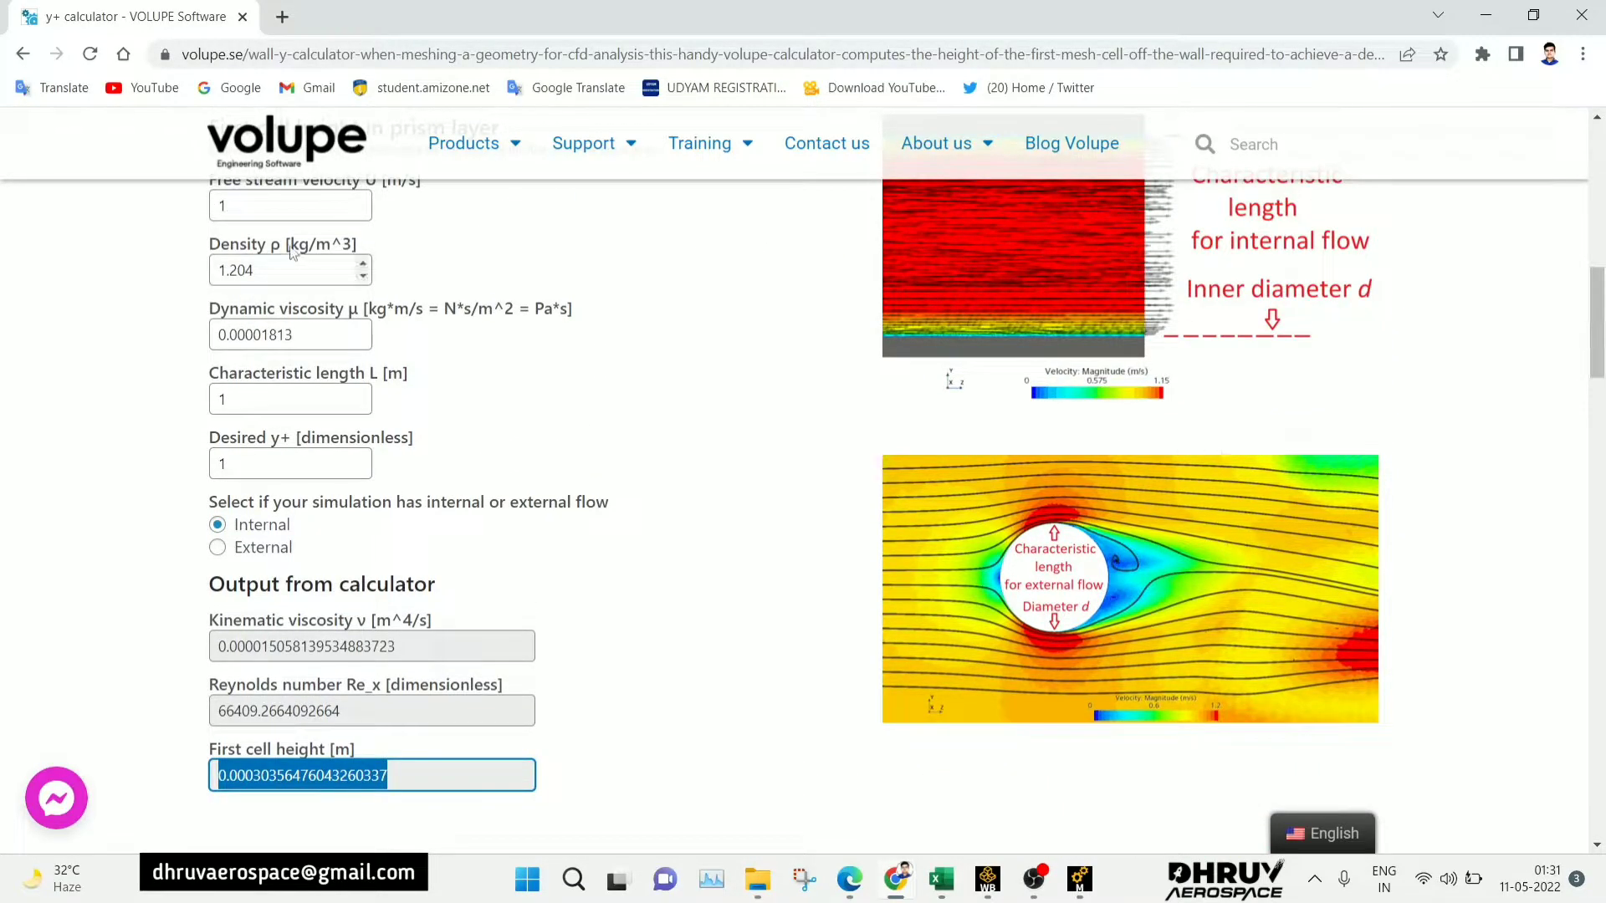
double_click(289, 206)
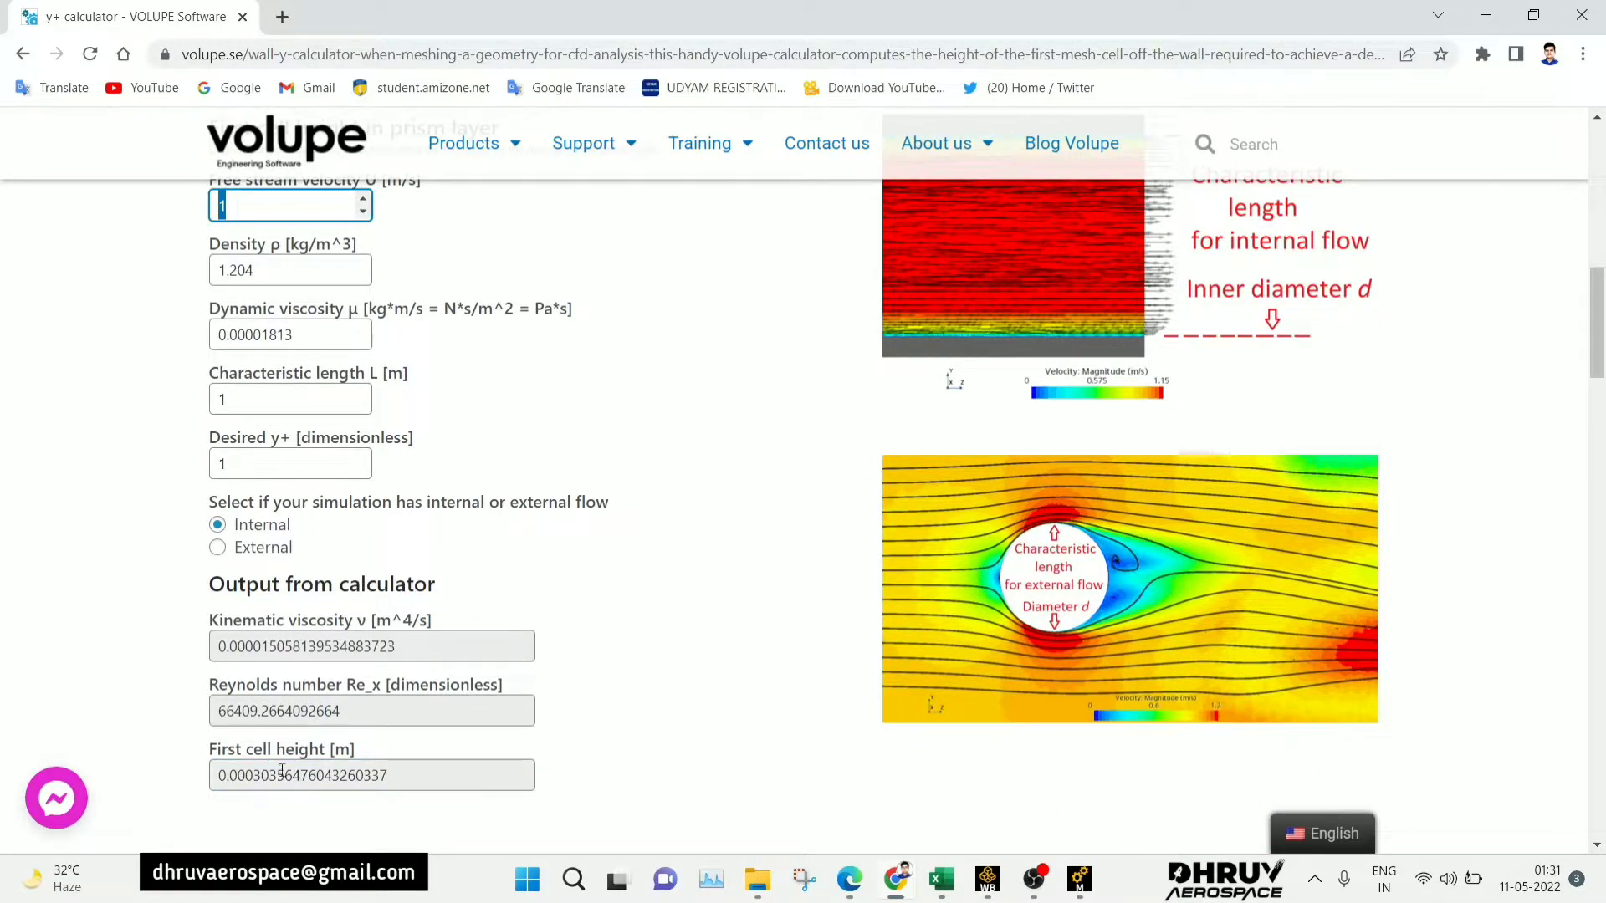
text(50)
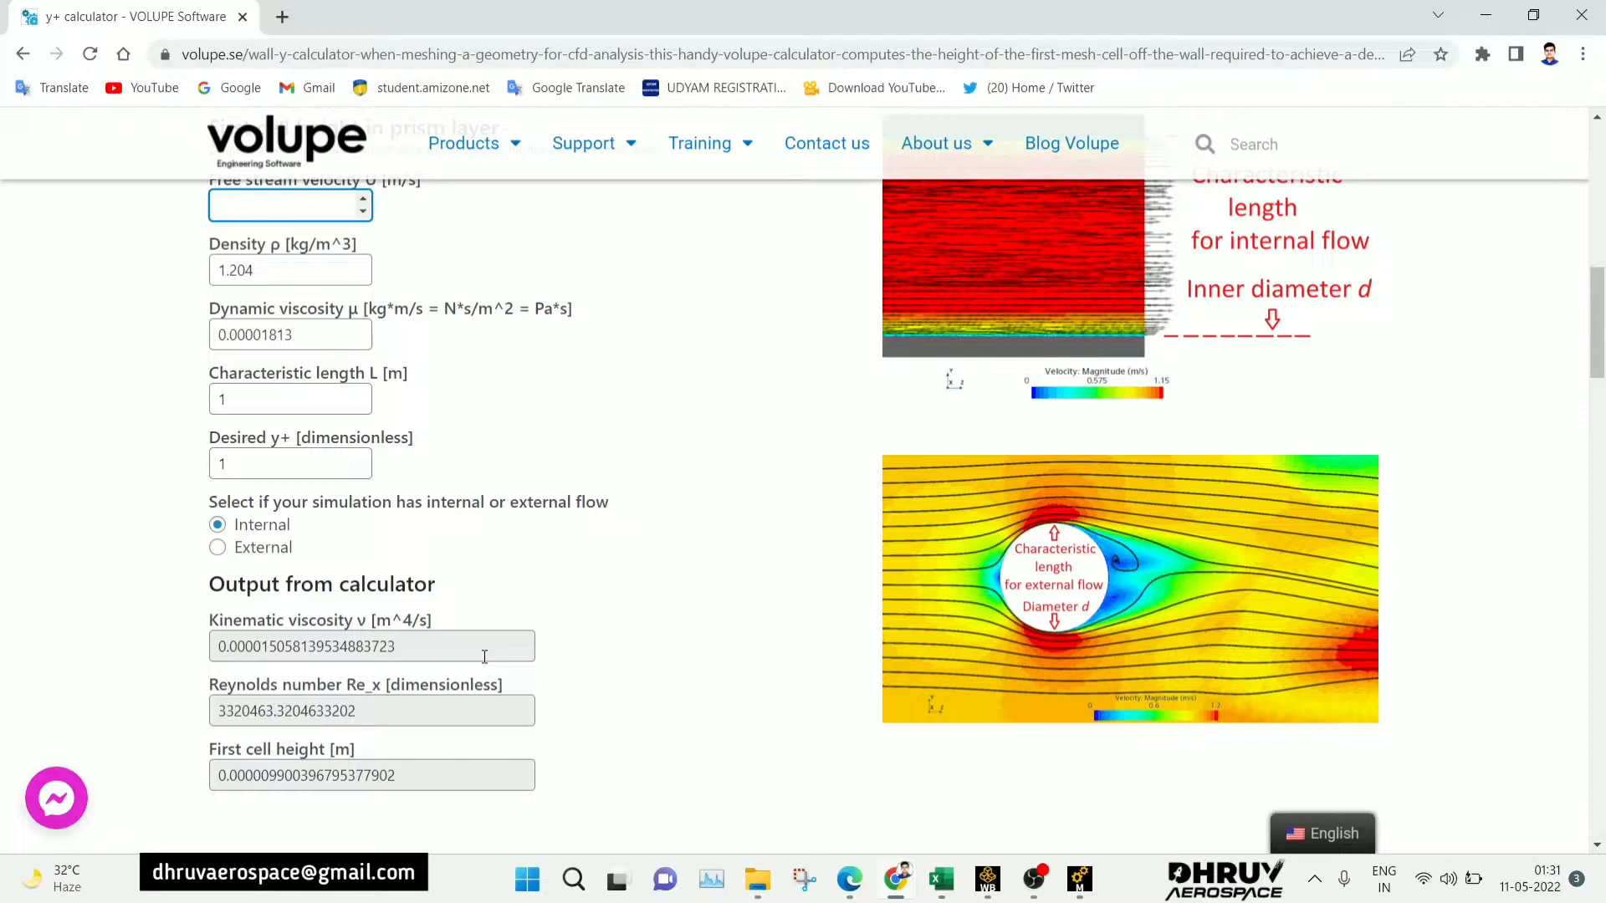
text(1)
click(482, 761)
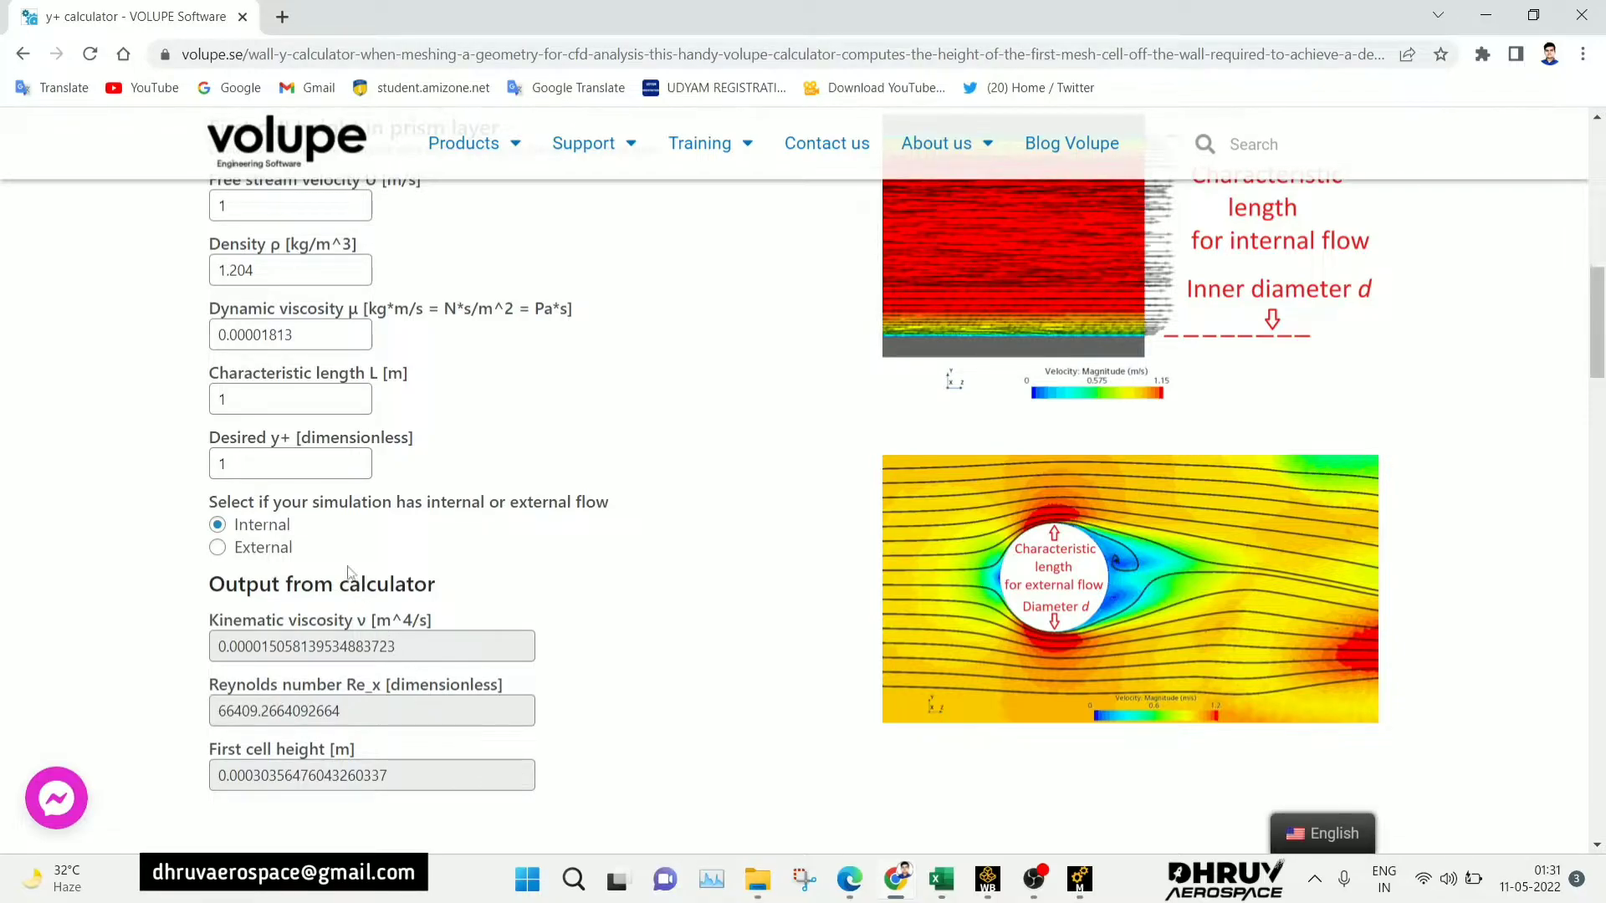
drag(391, 776, 202, 793)
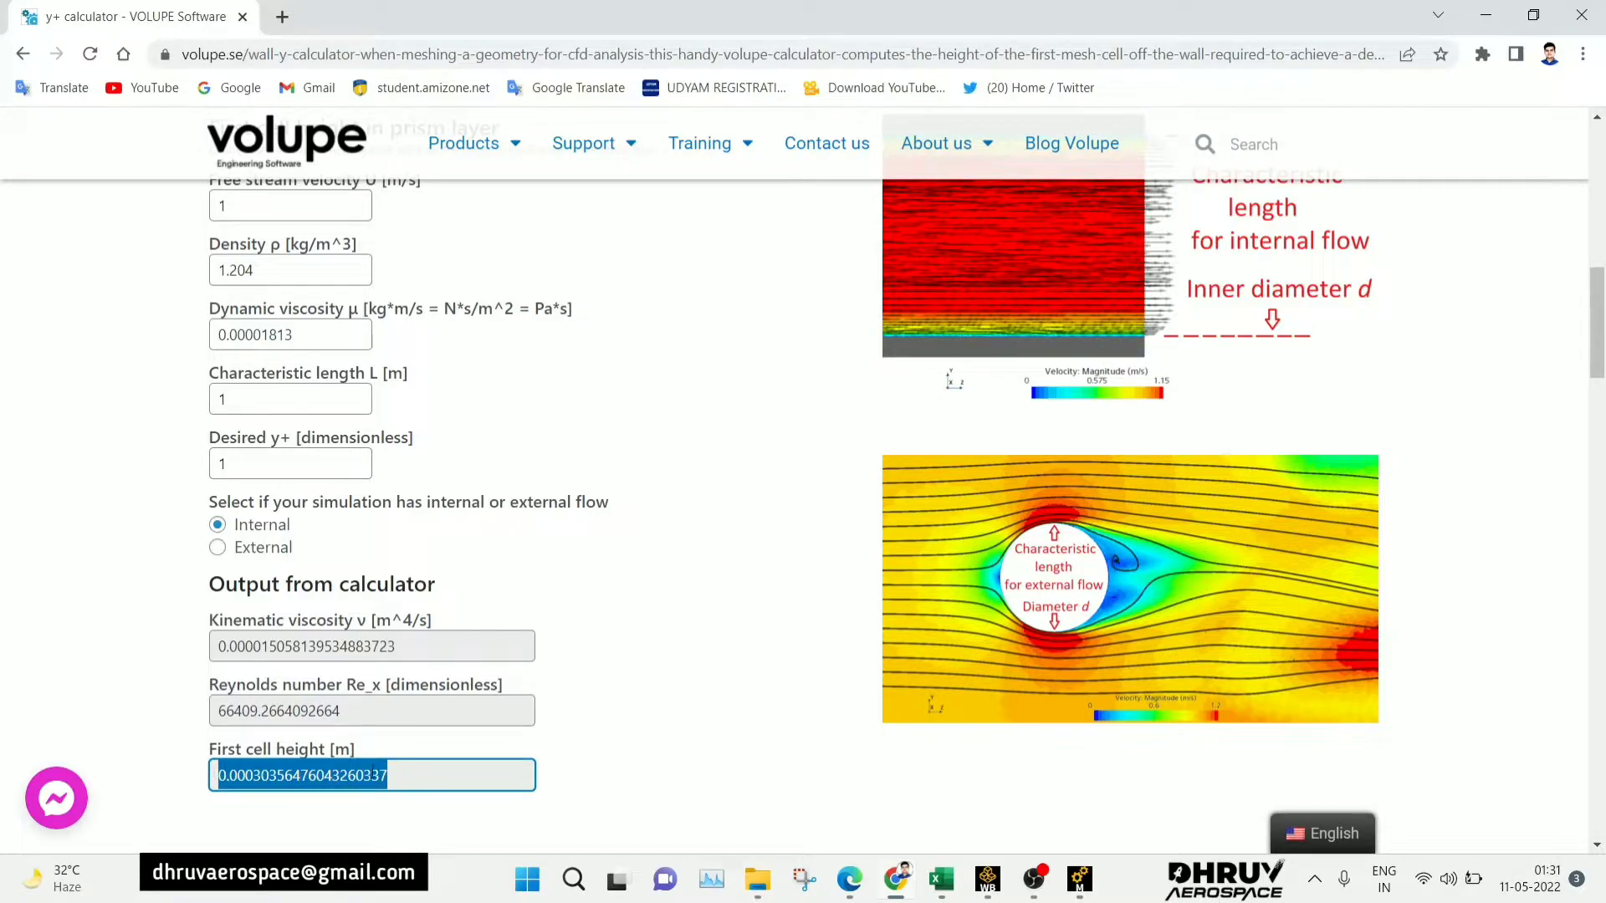
click(416, 771)
click(653, 724)
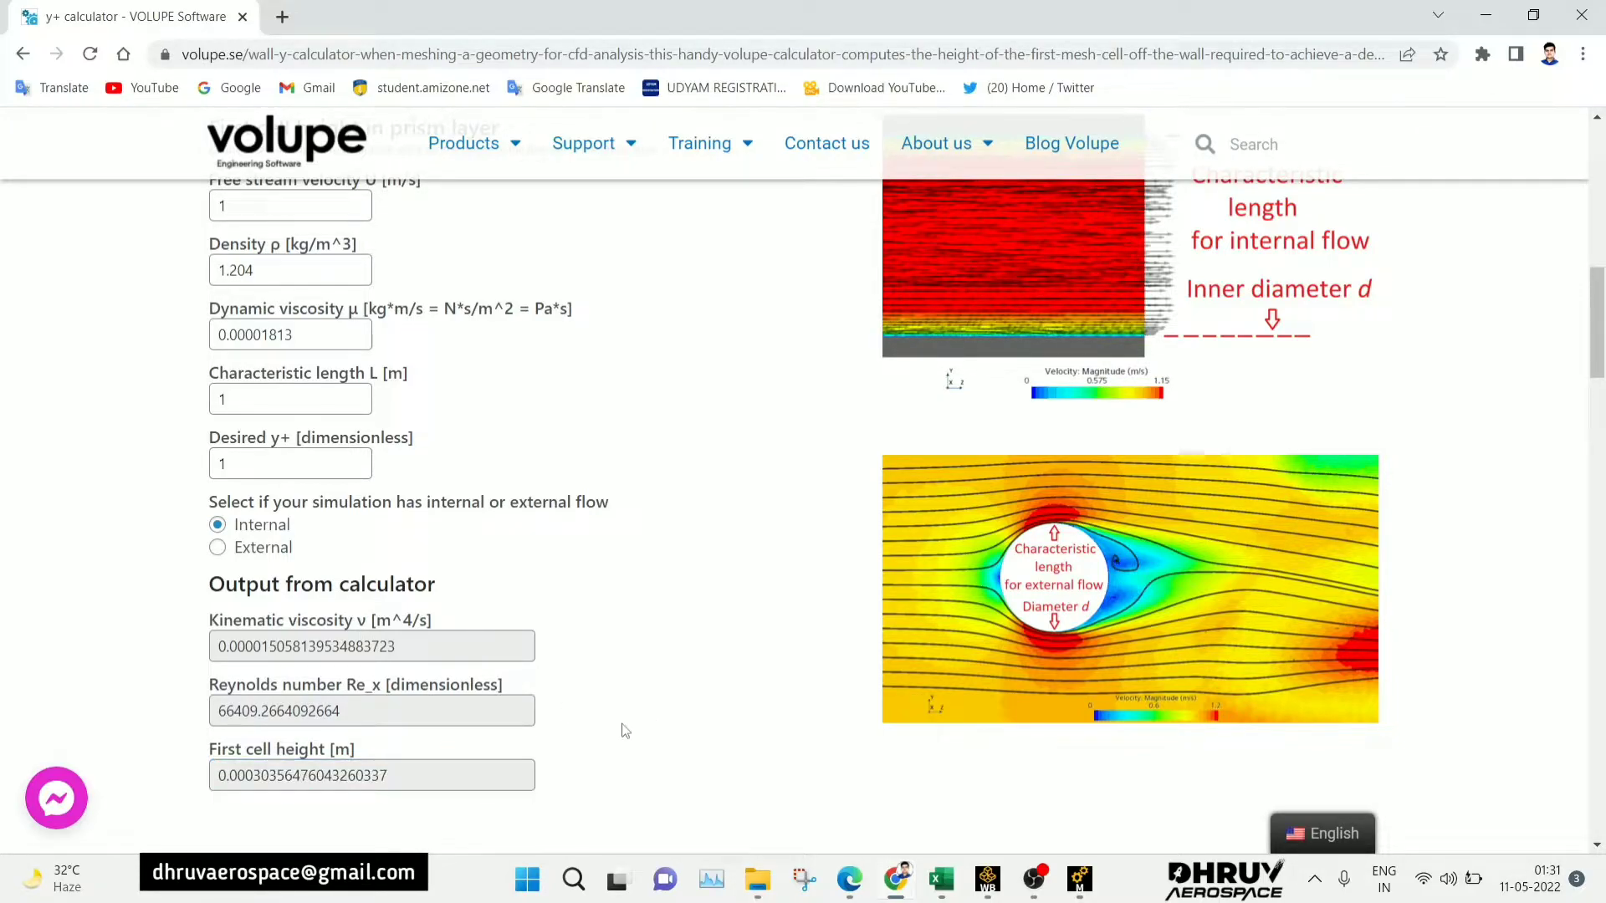
- Try desired y+ values of 30 and 100 in the calculator, then revert to 1
double_click(251, 463)
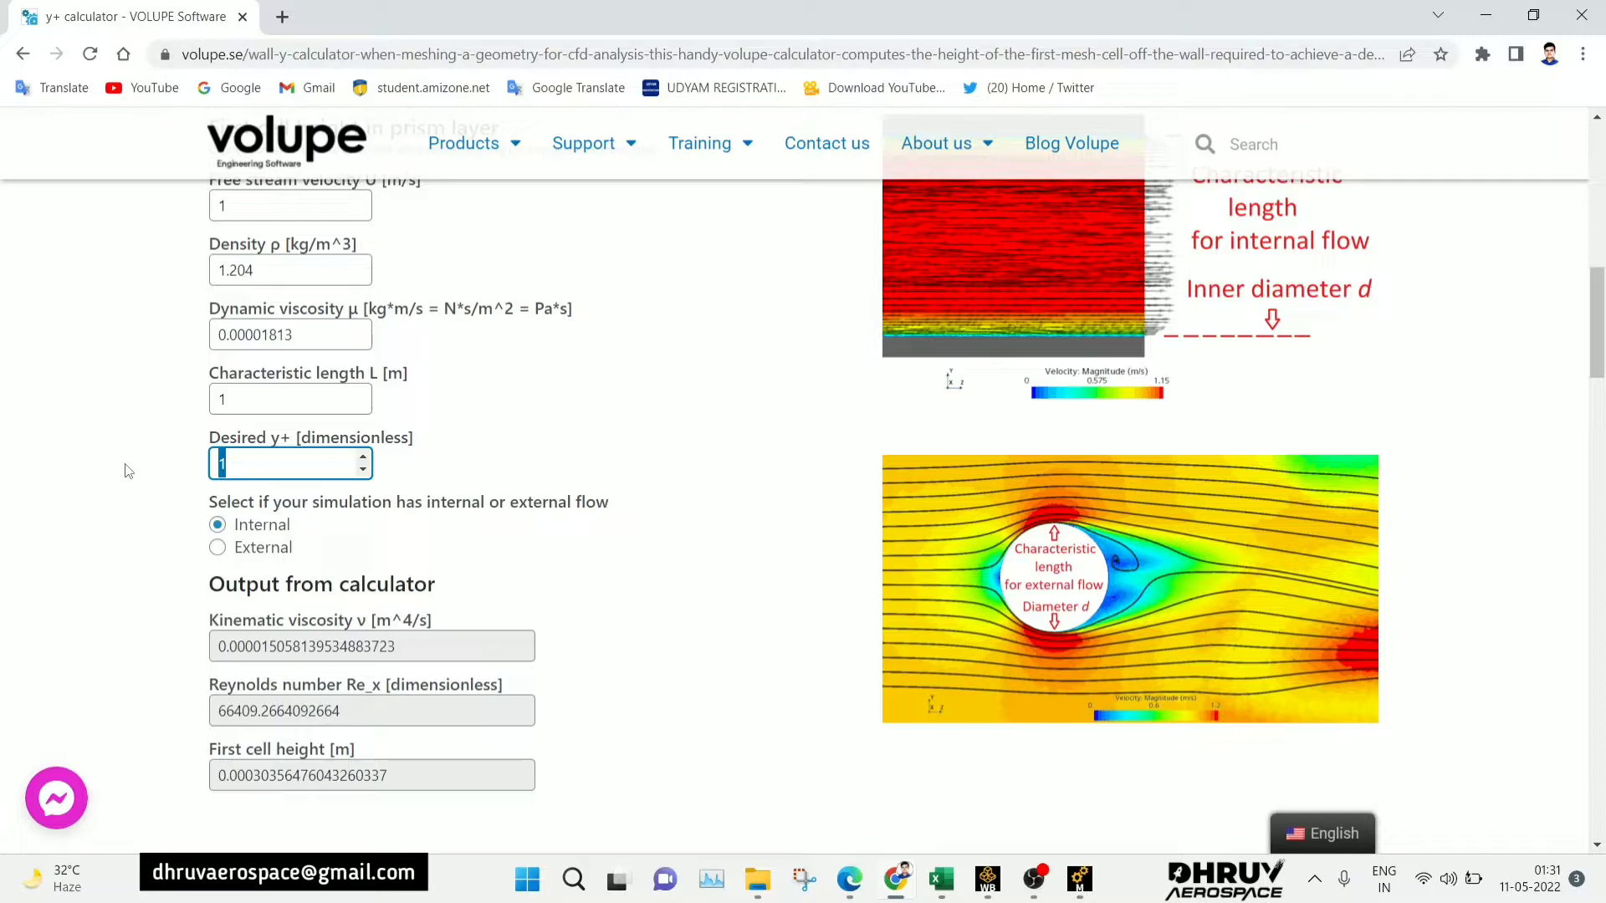
text(30)
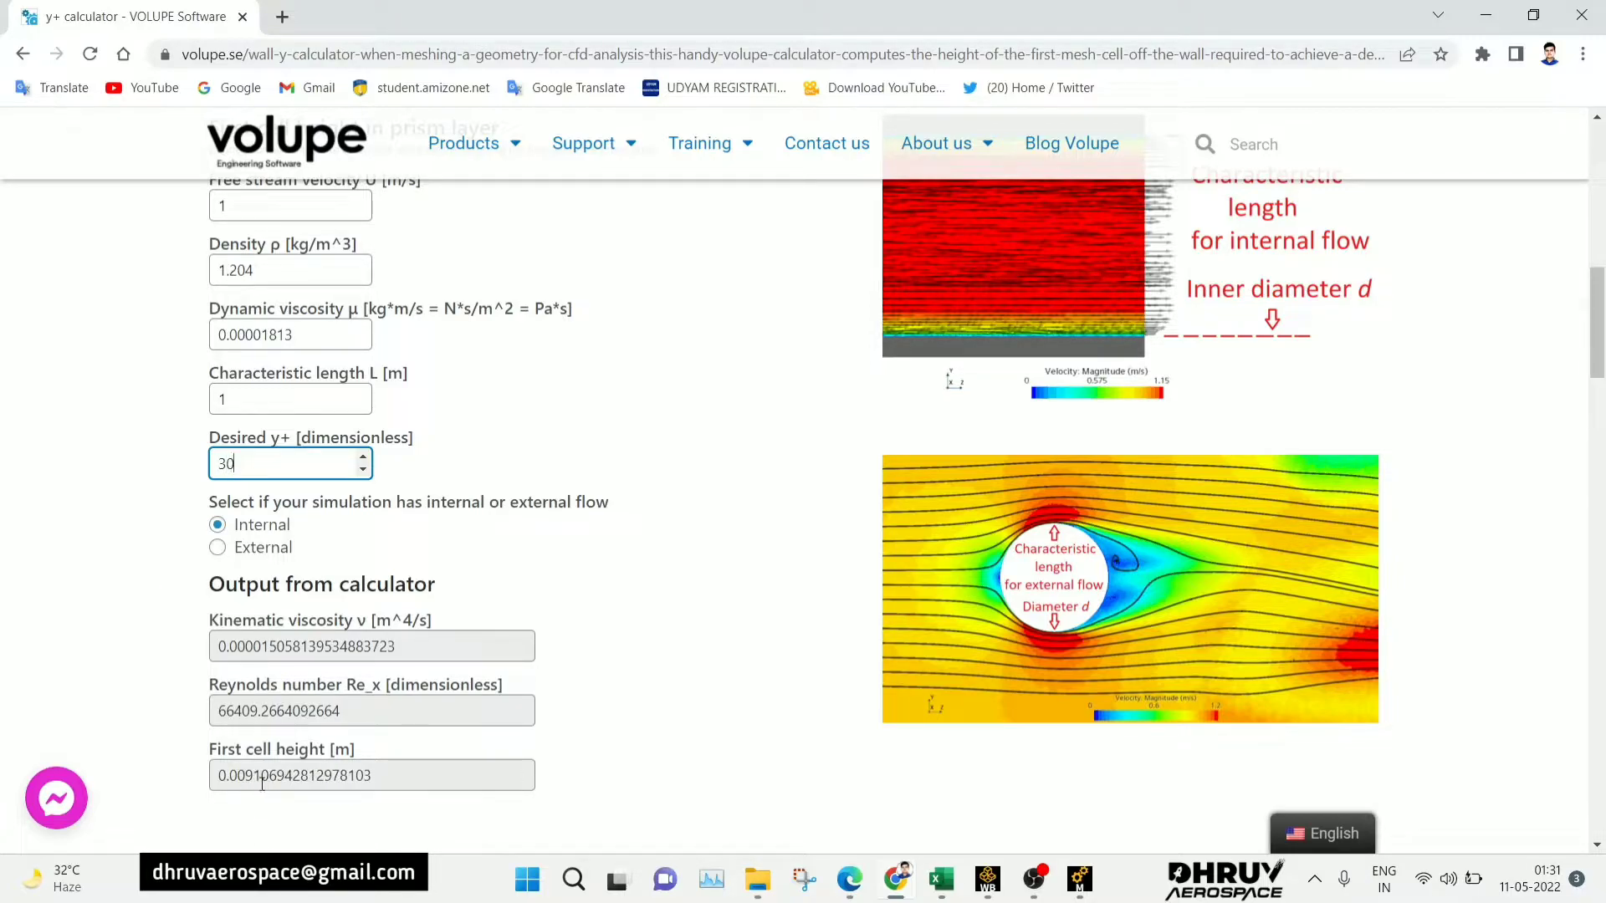
double_click(284, 470)
text(100)
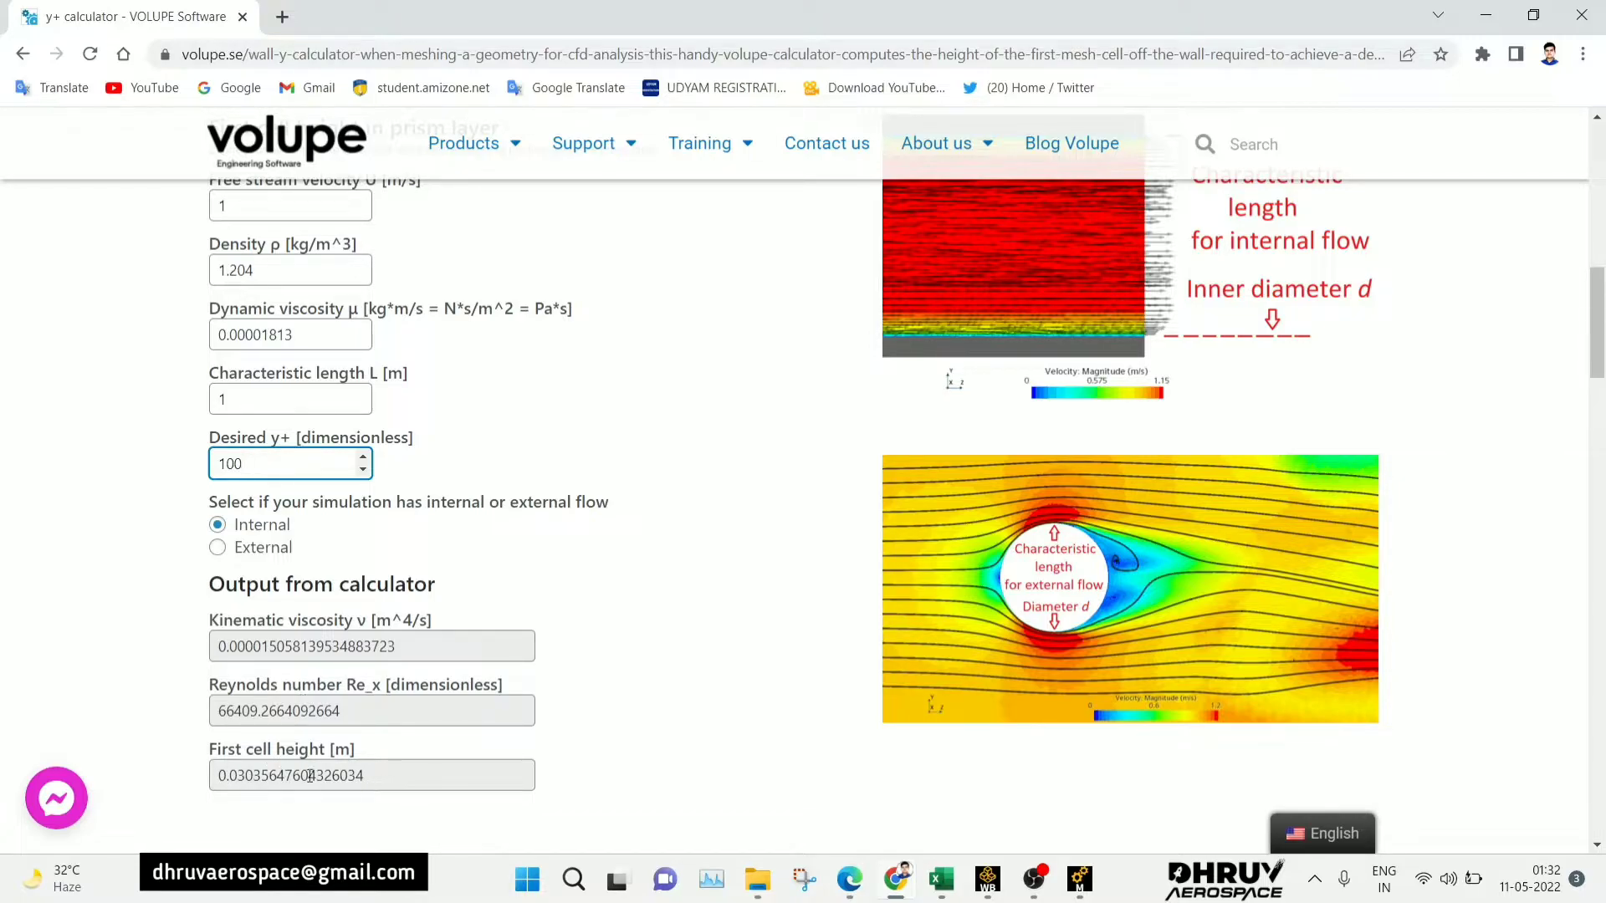
key(BackSpace)
key(BackSpace)
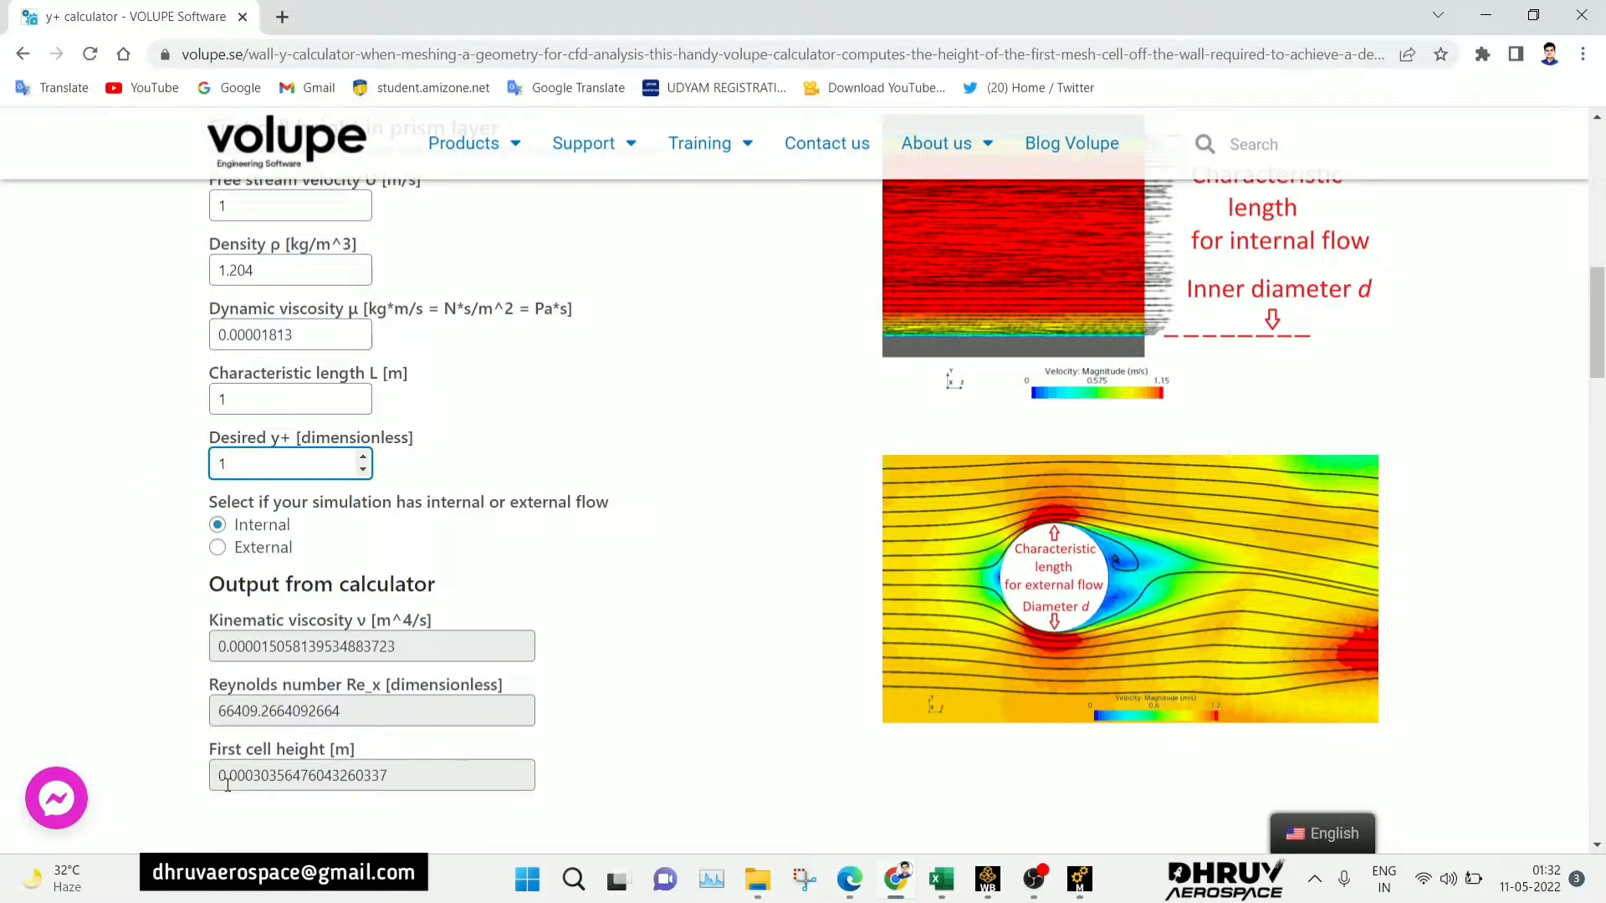
- Select the first cell height result of 0.00030356476043260337 m
drag(408, 776, 179, 771)
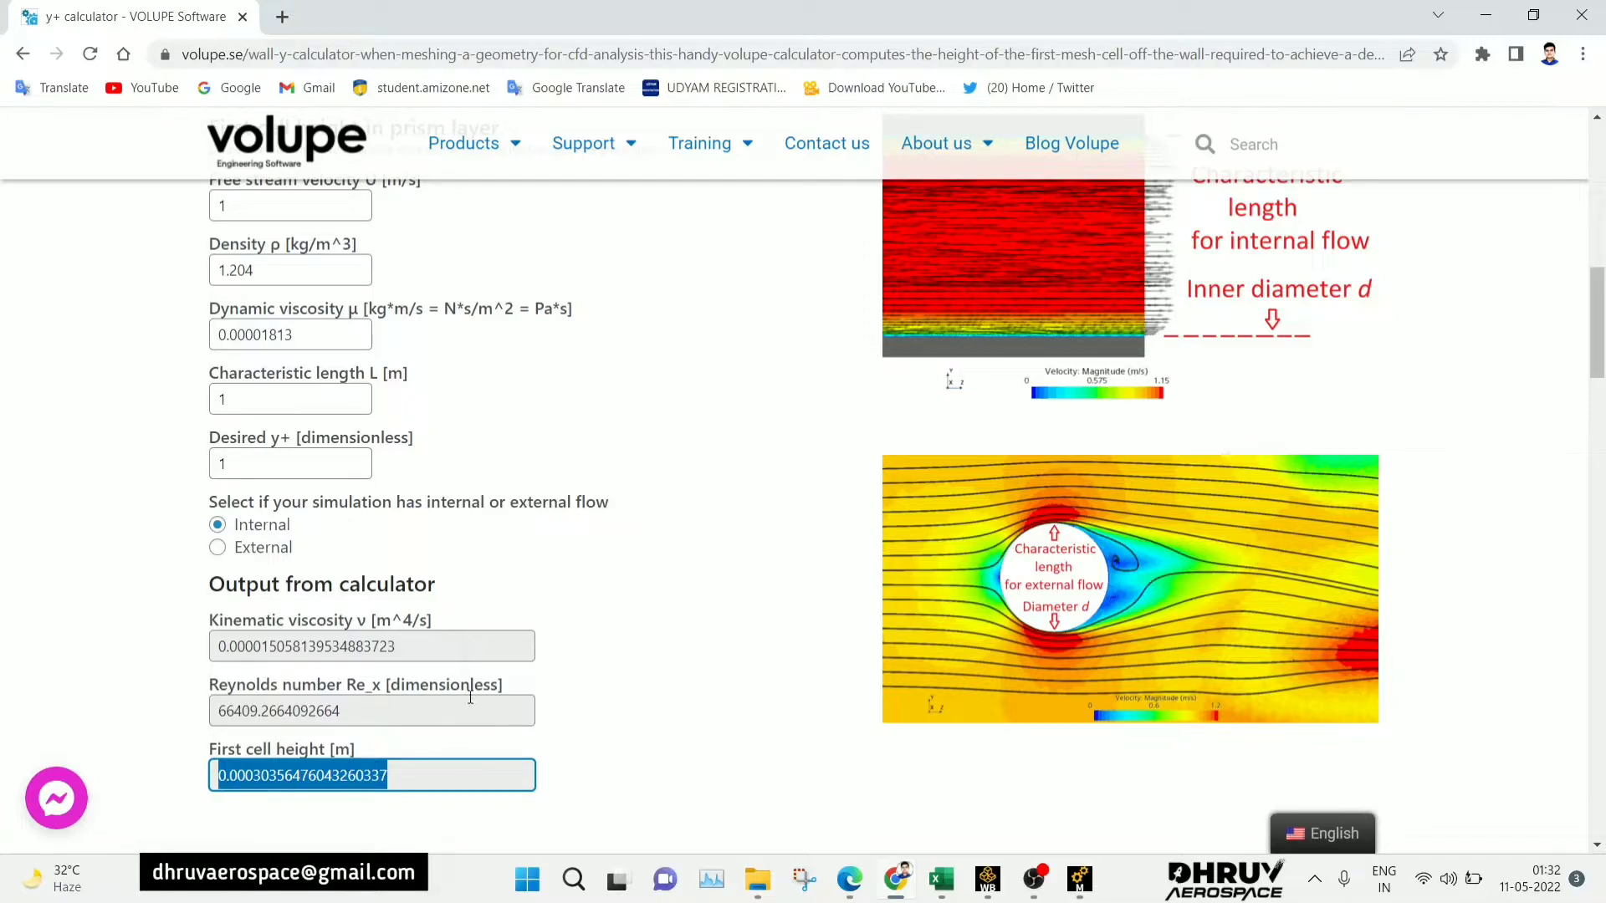
scroll(623, 649, up, 5)
scroll(624, 660, down, 9)
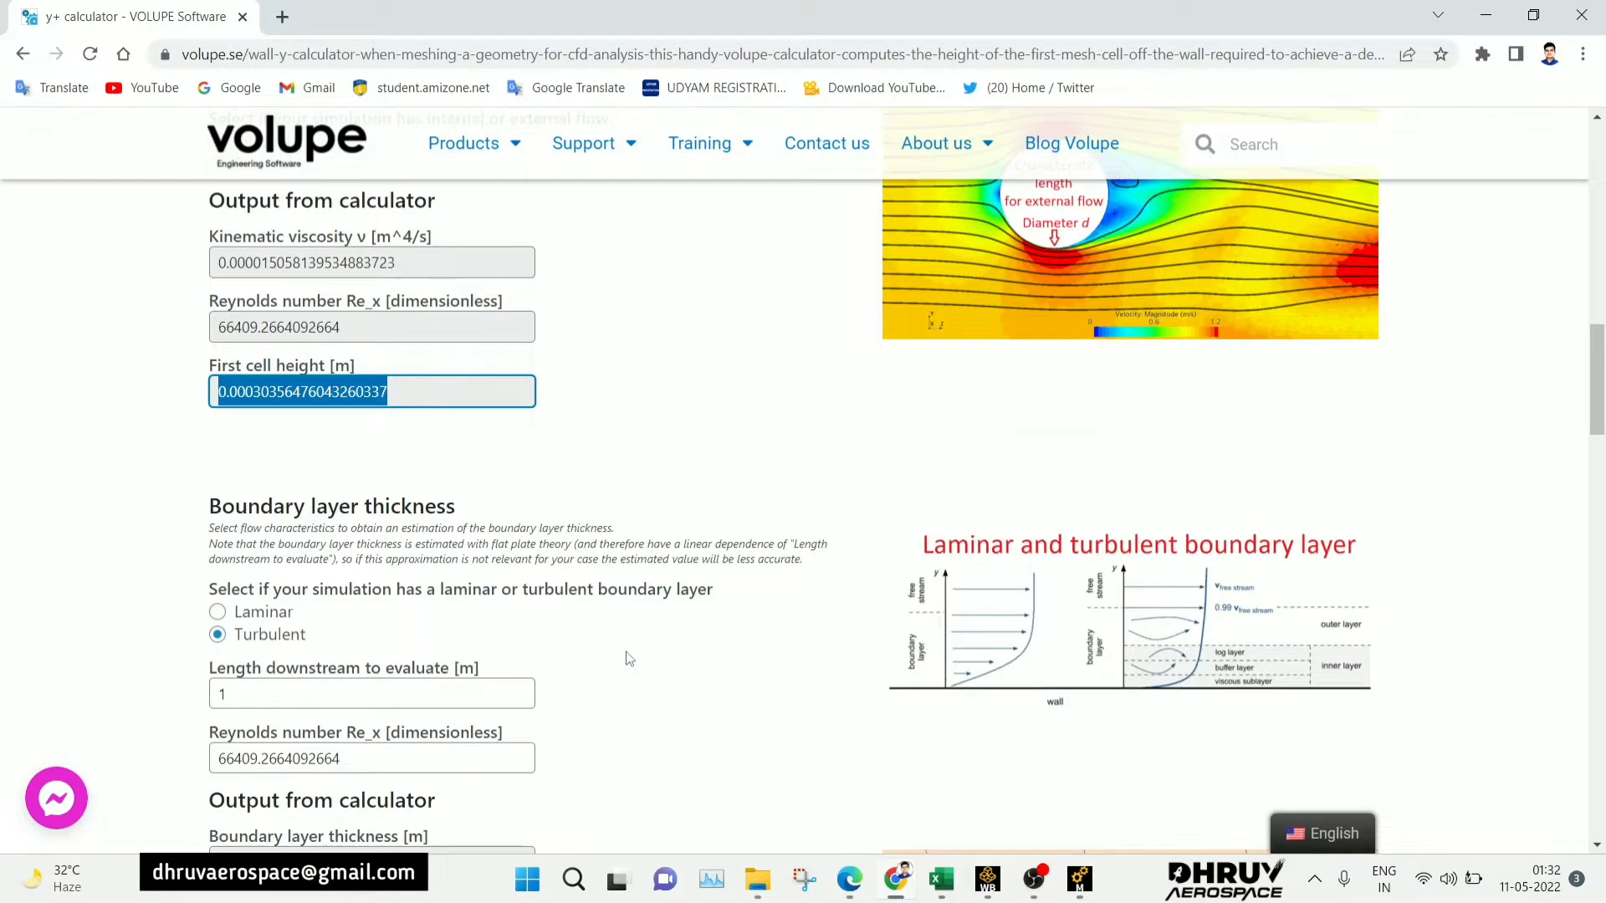
scroll(630, 658, up, 5)
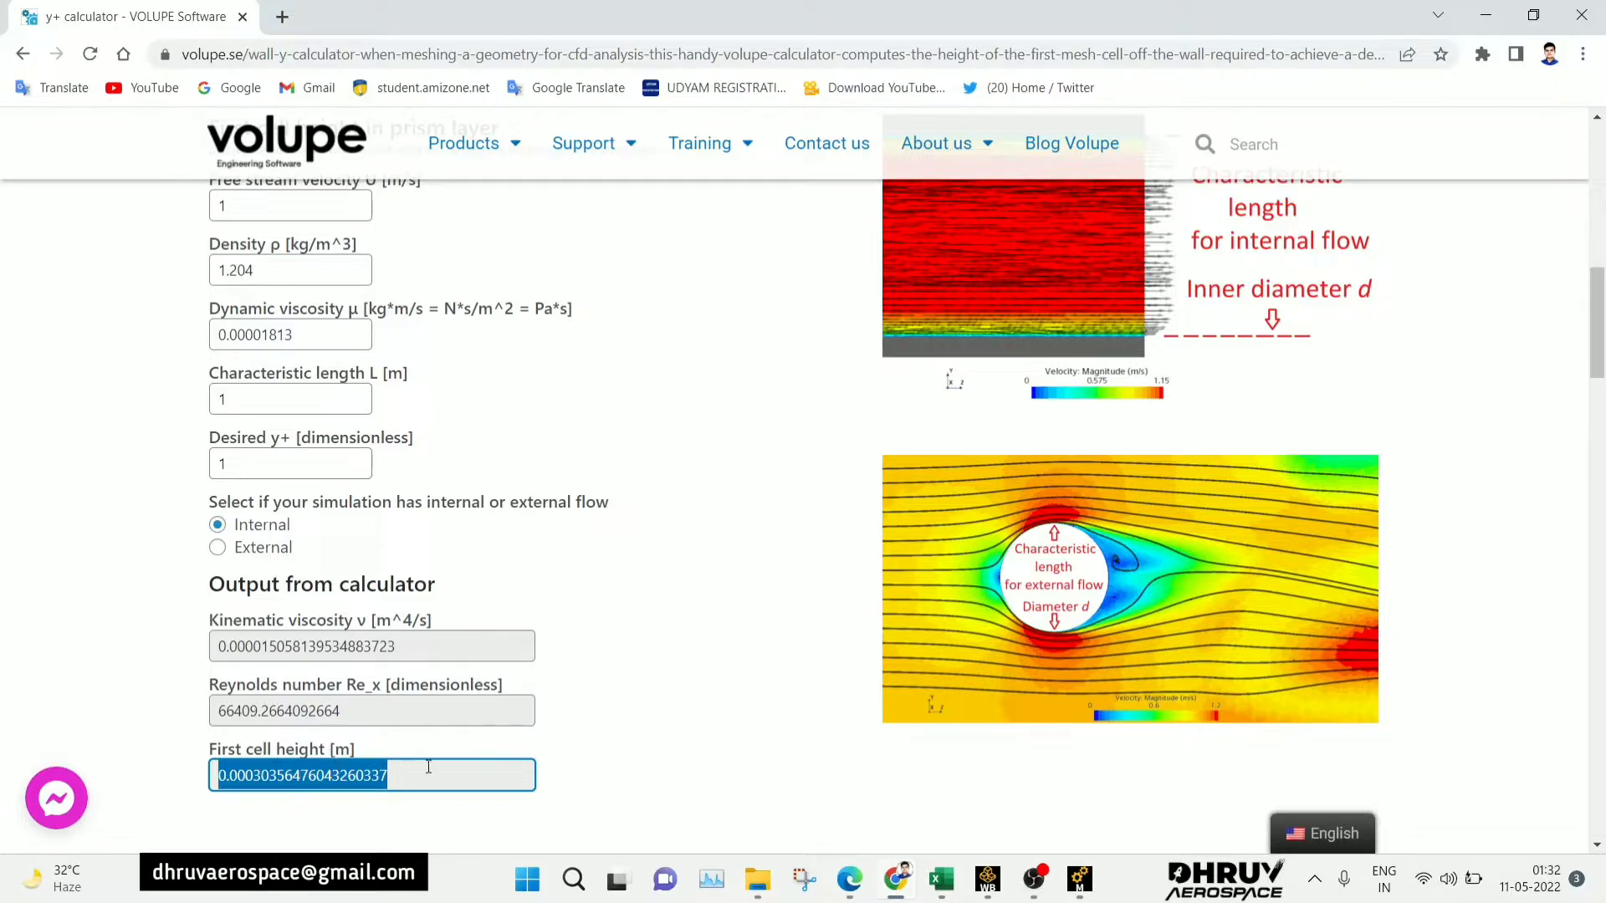
- Back in ANSYS Meshing, insert an Inflation control under Mesh
click(1079, 878)
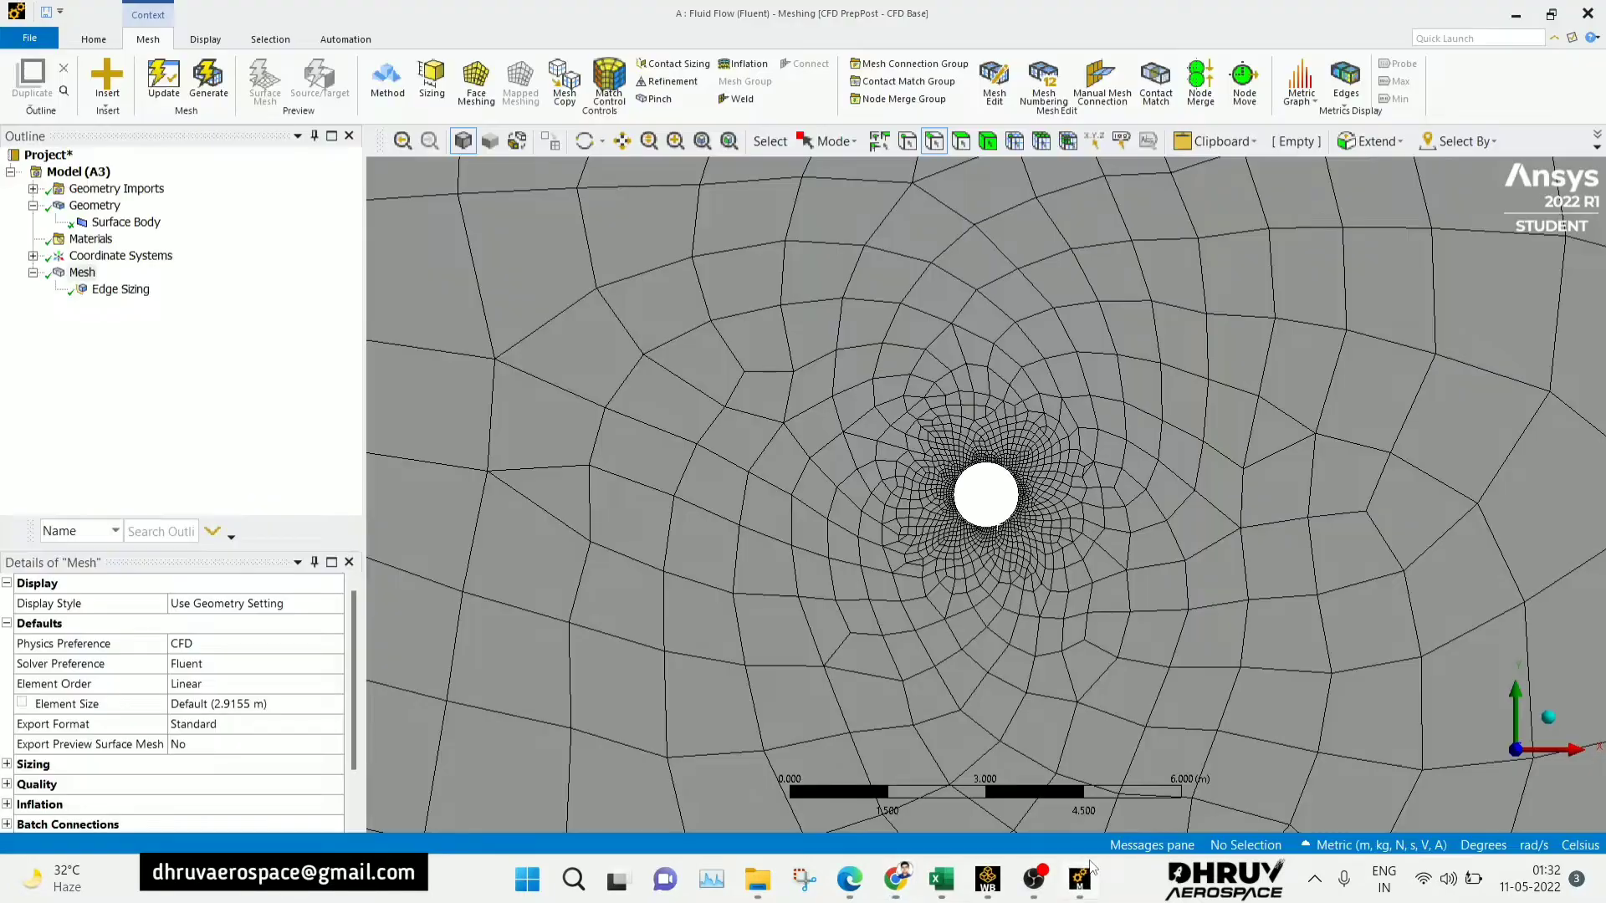
scroll(821, 435, down, 5)
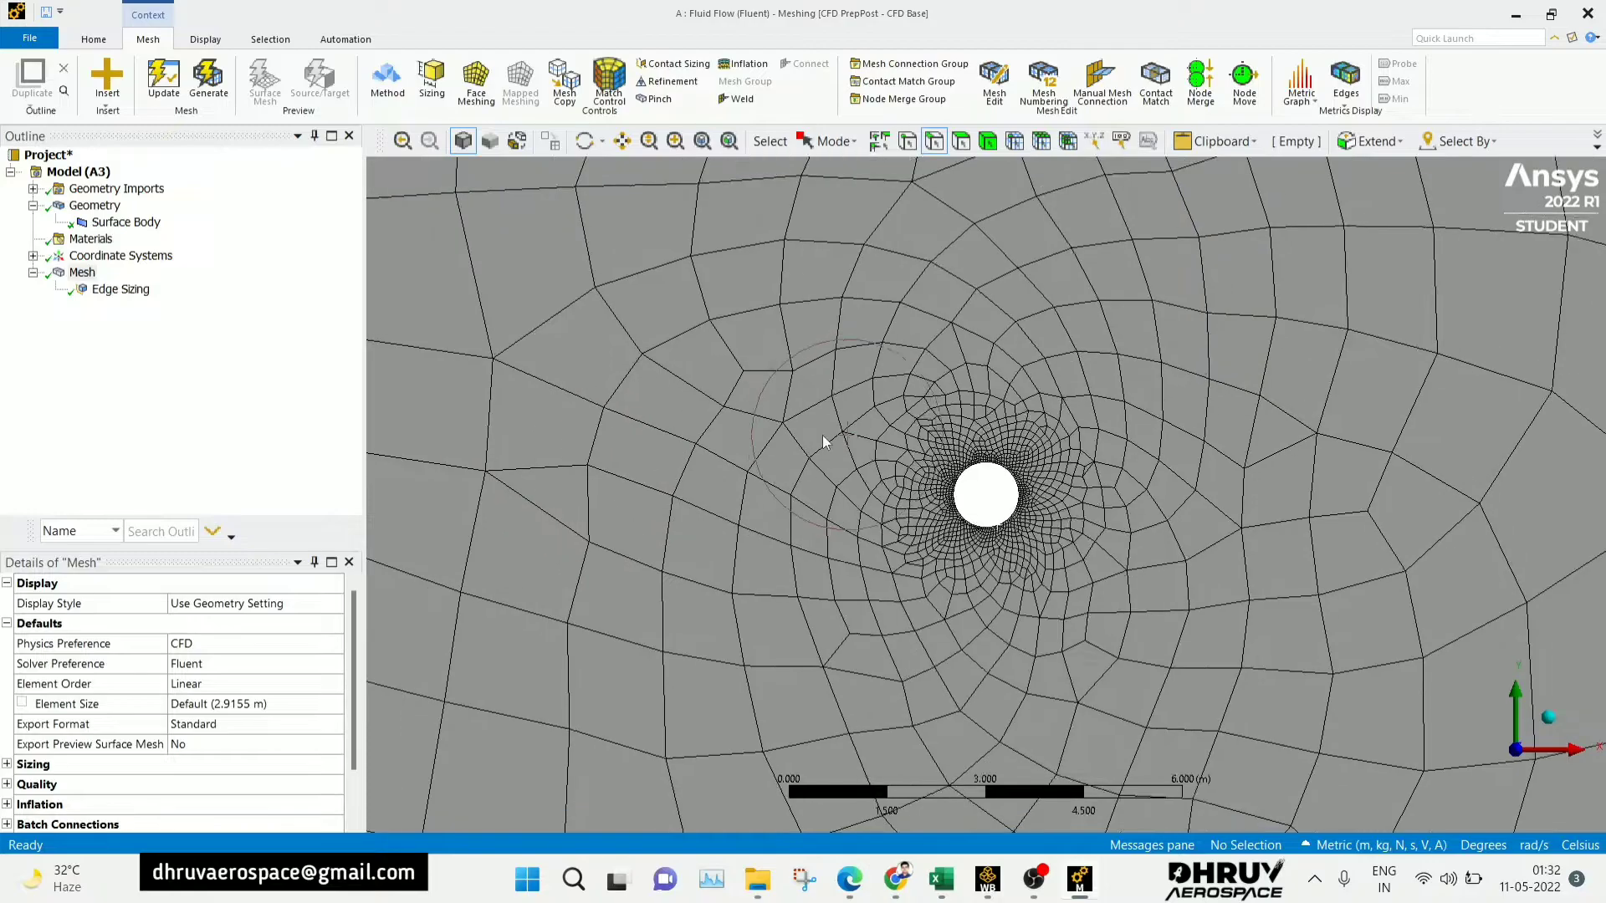
scroll(1052, 401, down, 2)
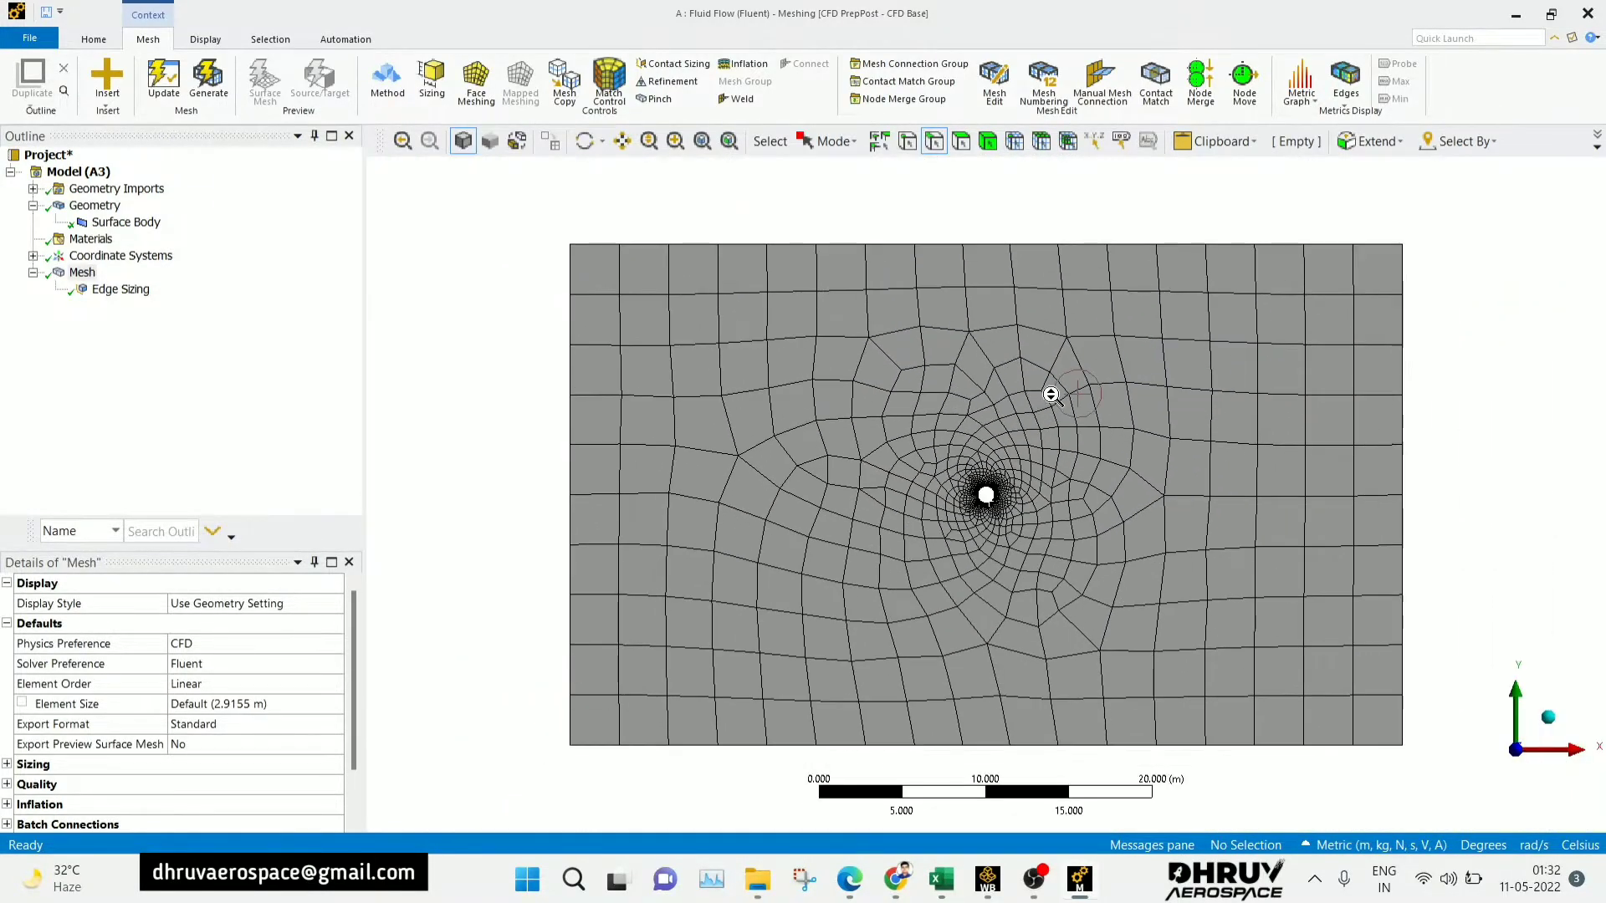
scroll(986, 494, up, 4)
scroll(987, 497, up, 3)
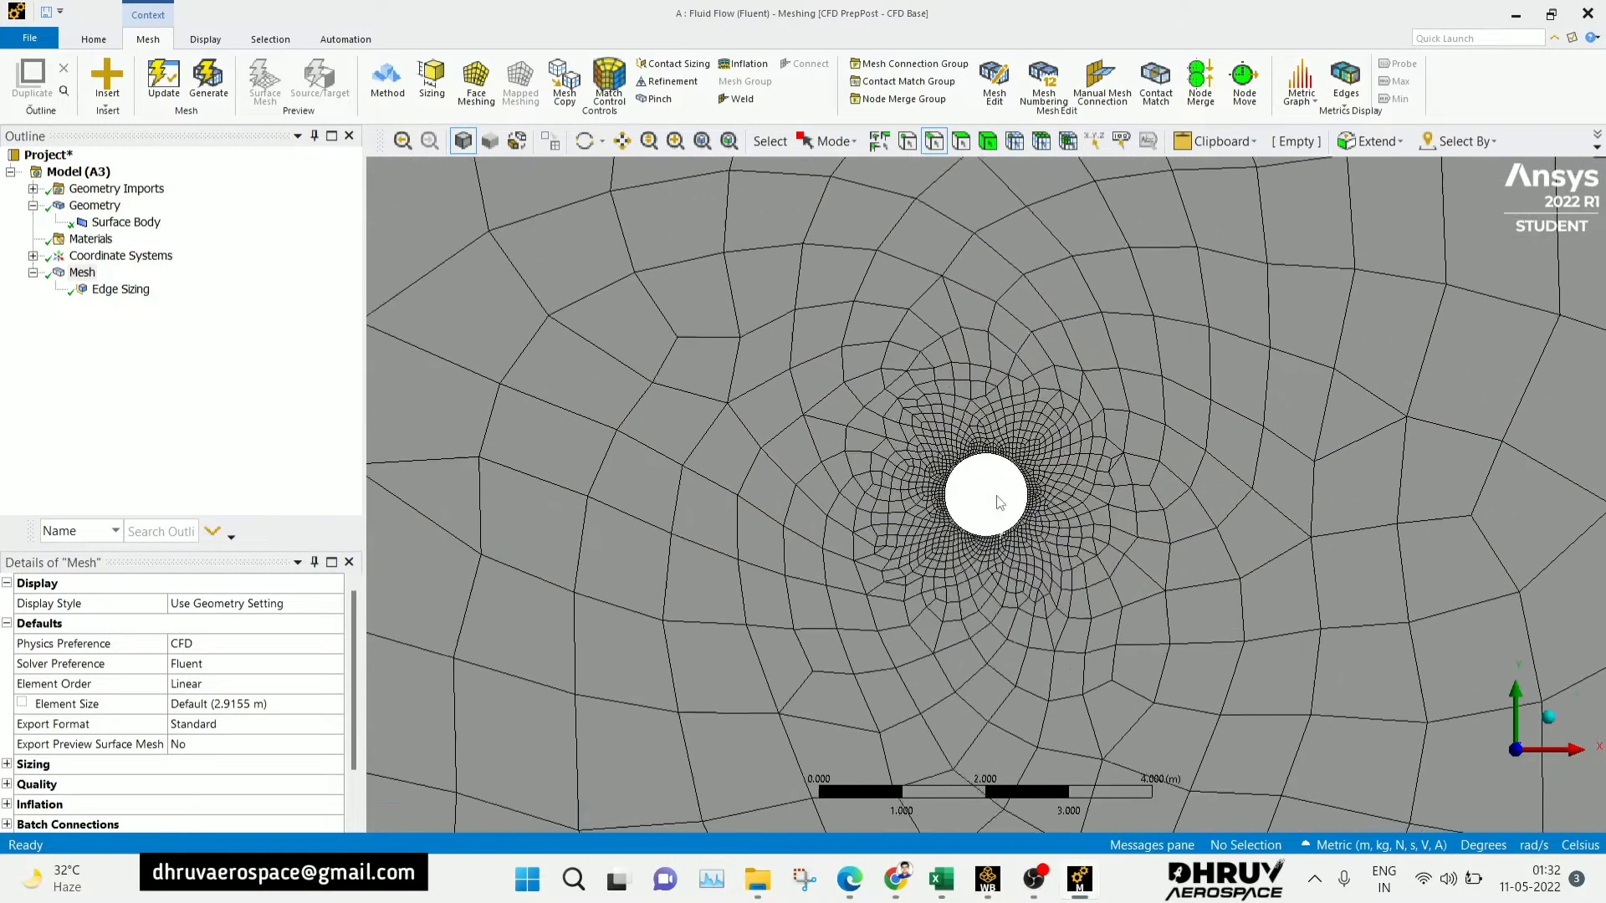
right_click(84, 278)
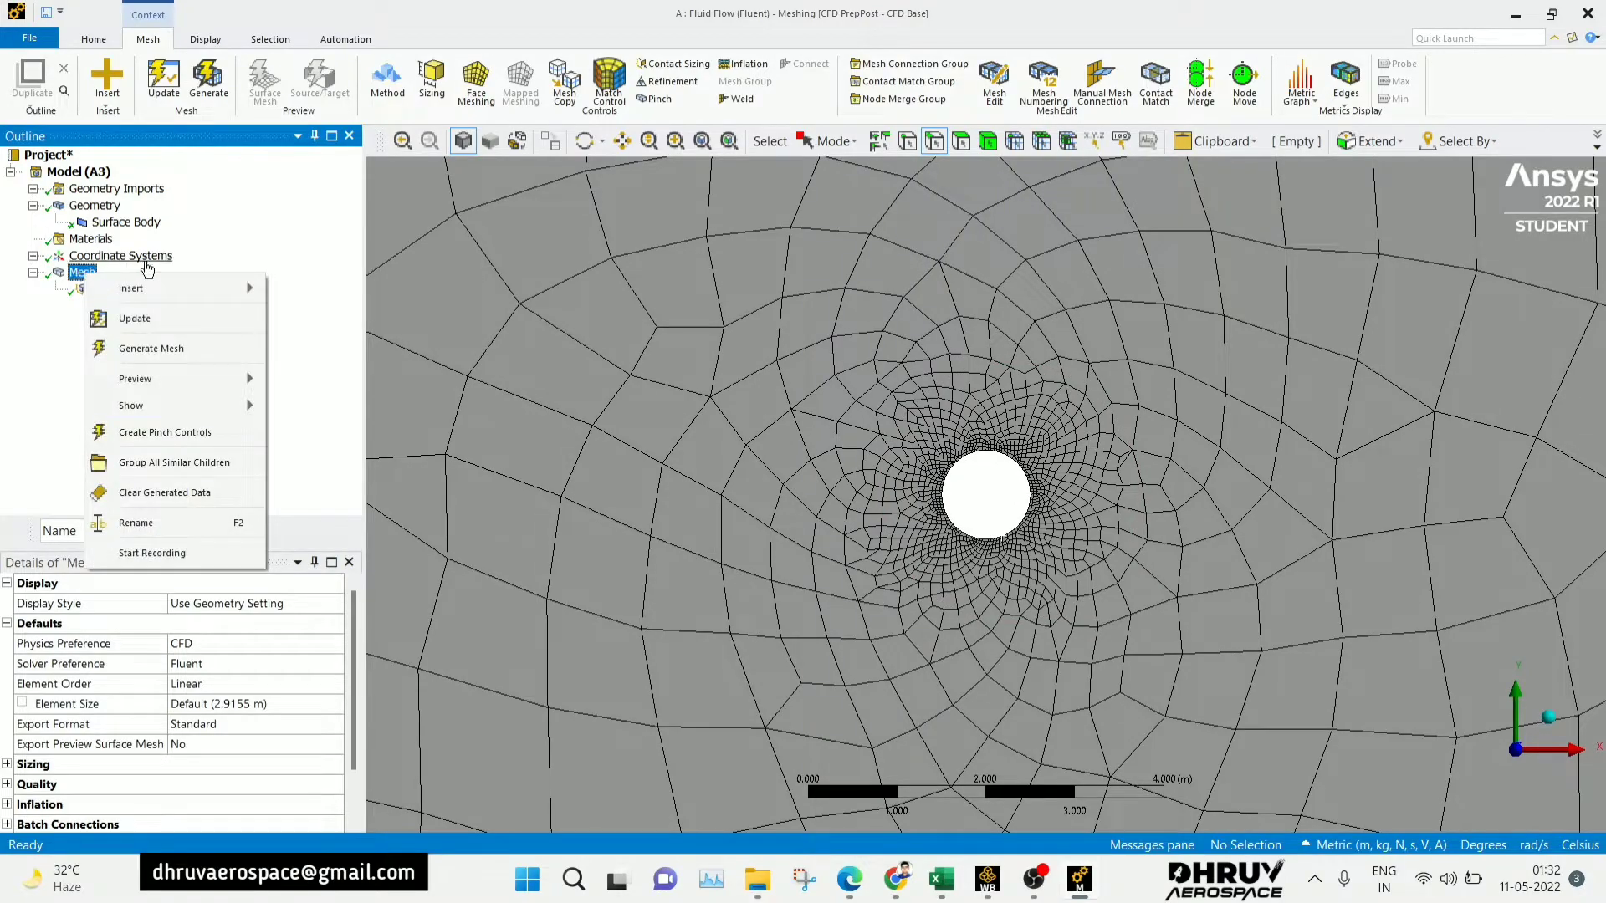
mouse_move(209, 287)
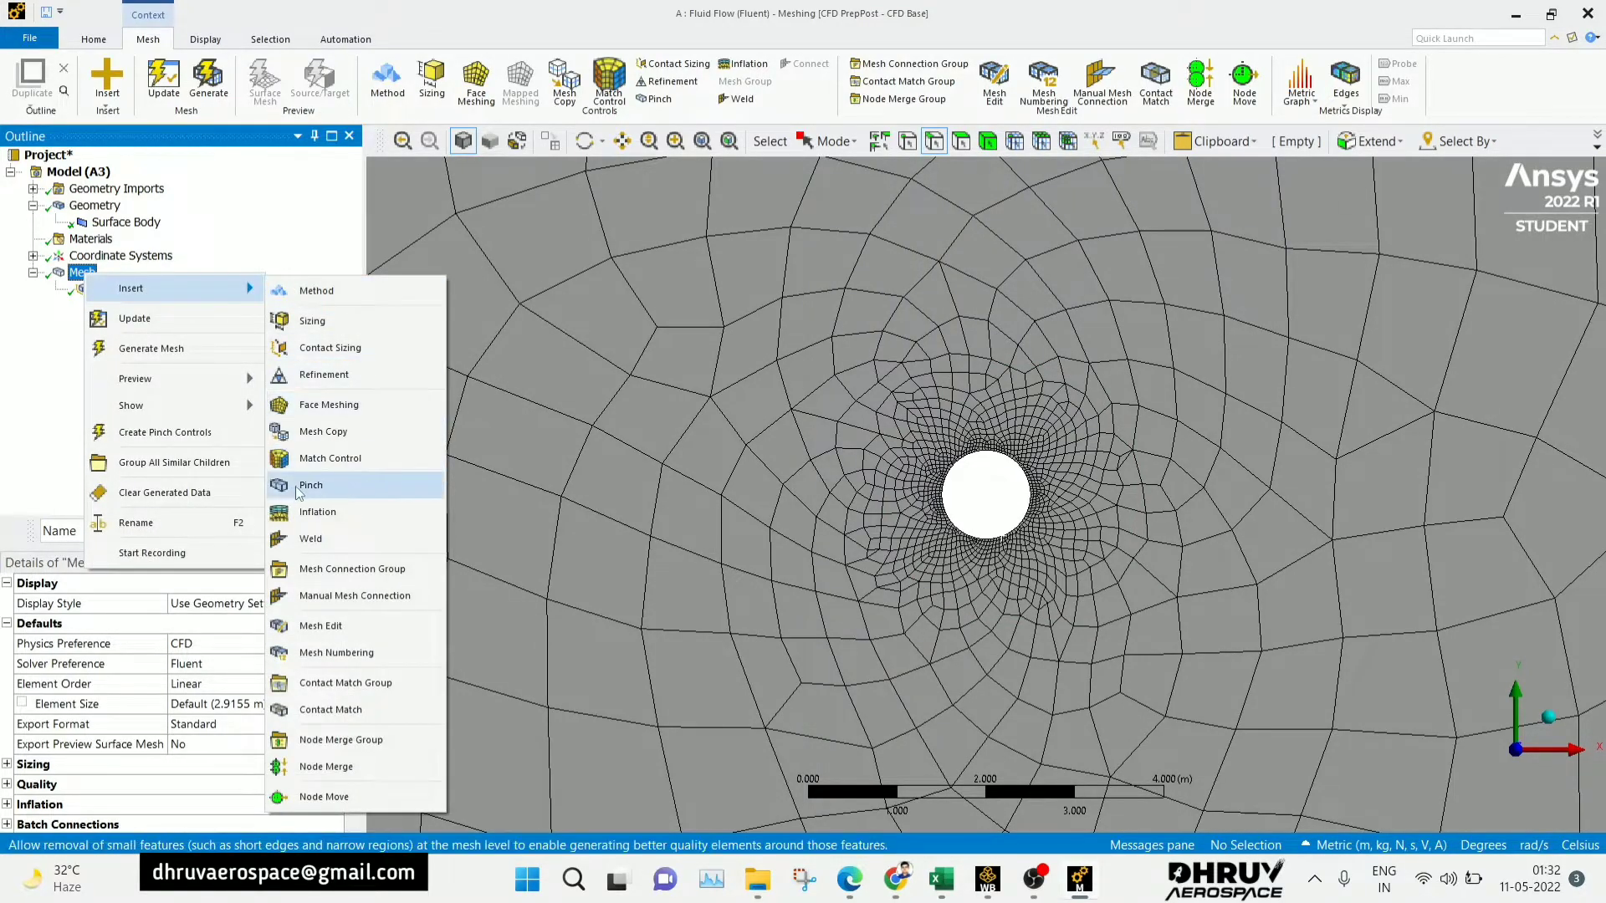
click(355, 513)
- Set the inflation Geometry to the rectangular fluid face and its Boundary to the circle's edge
scroll(781, 480, down, 3)
scroll(783, 475, down, 1)
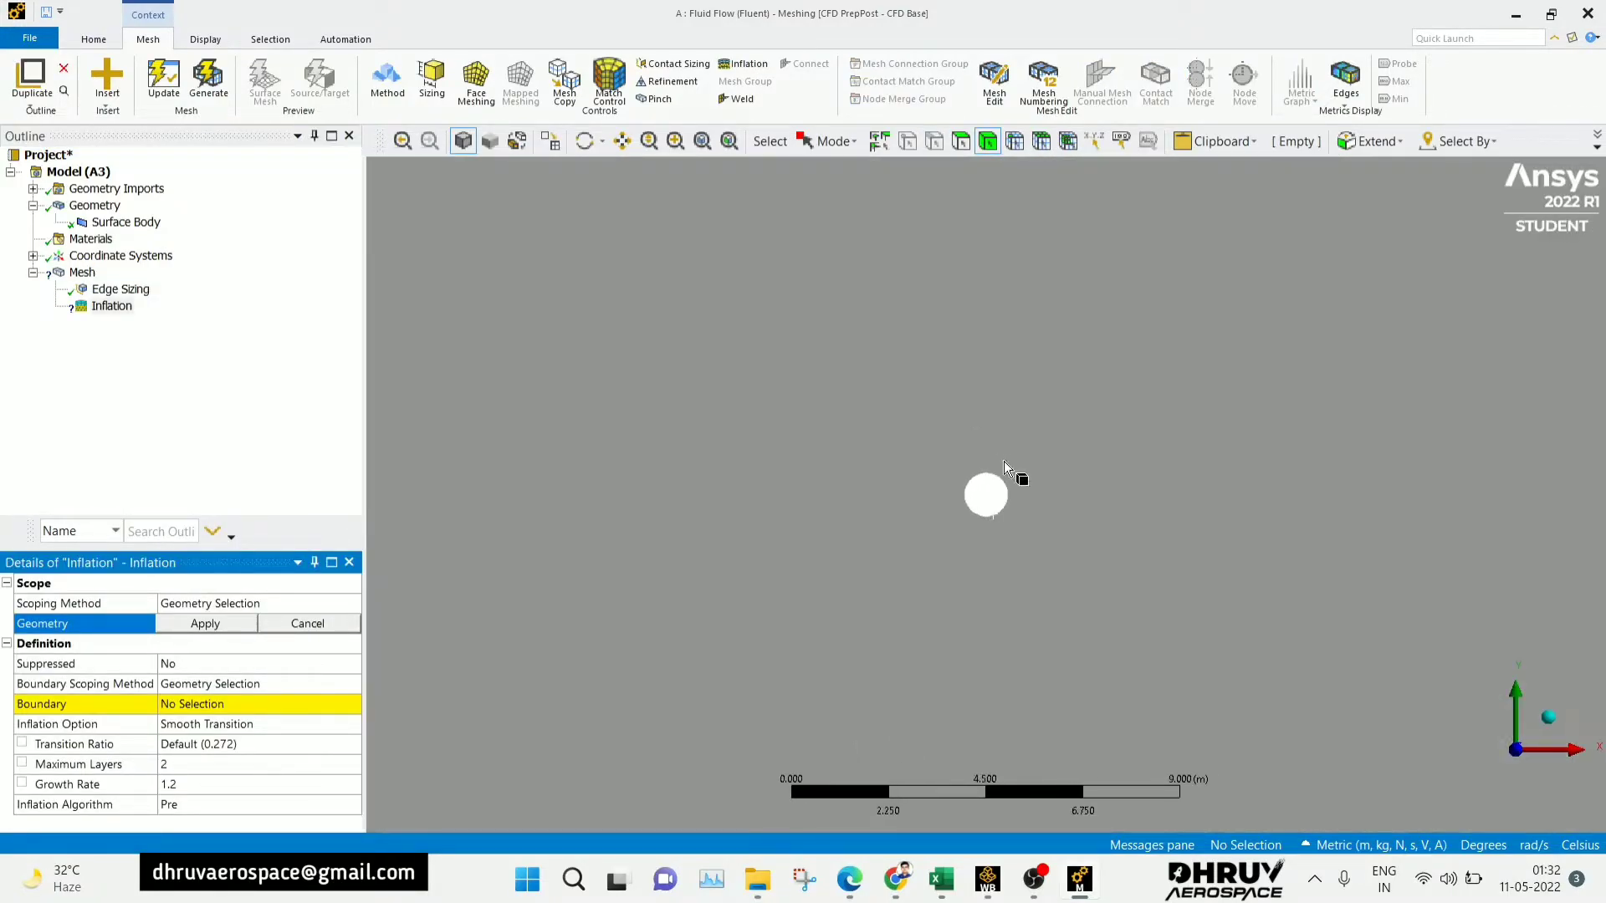
scroll(976, 419, down, 2)
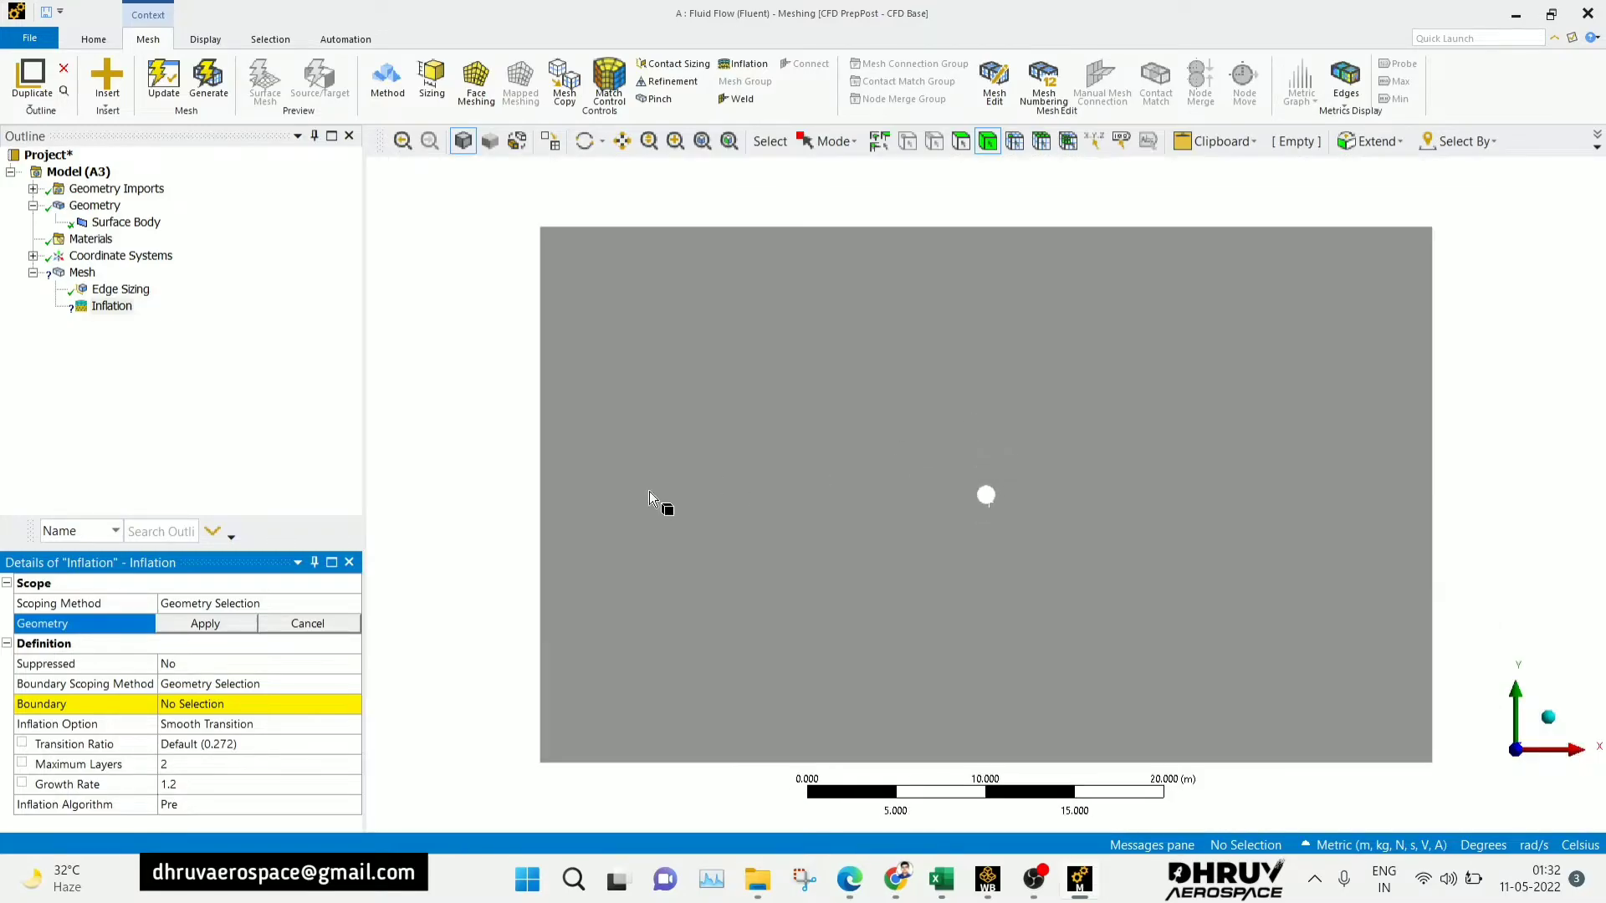
click(704, 451)
click(200, 624)
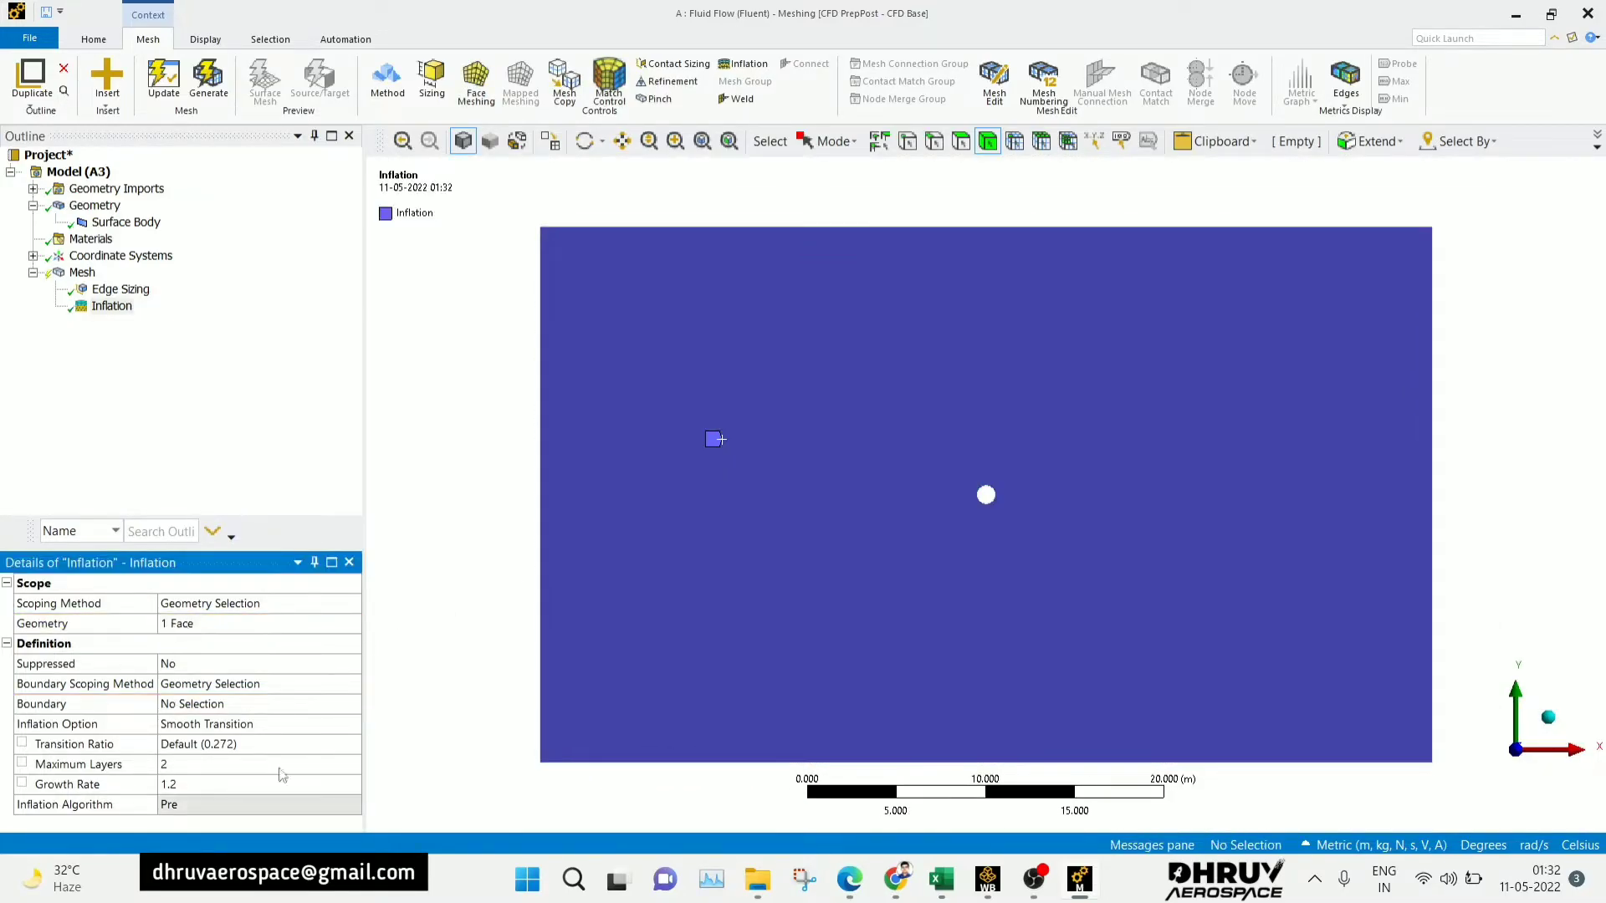
click(236, 705)
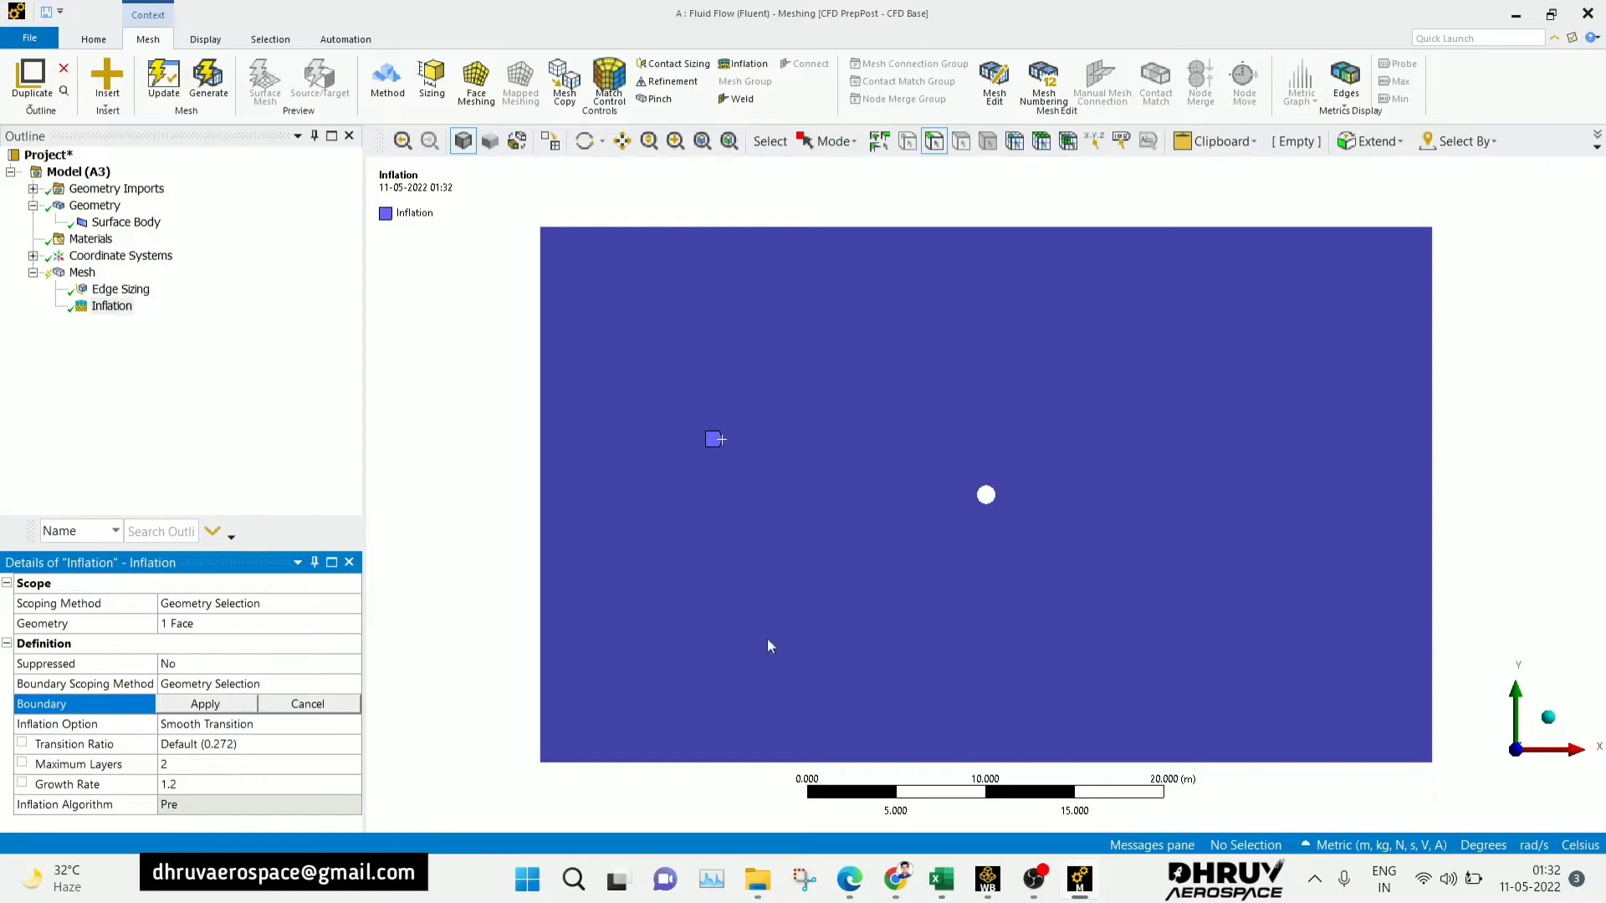
scroll(976, 555, up, 5)
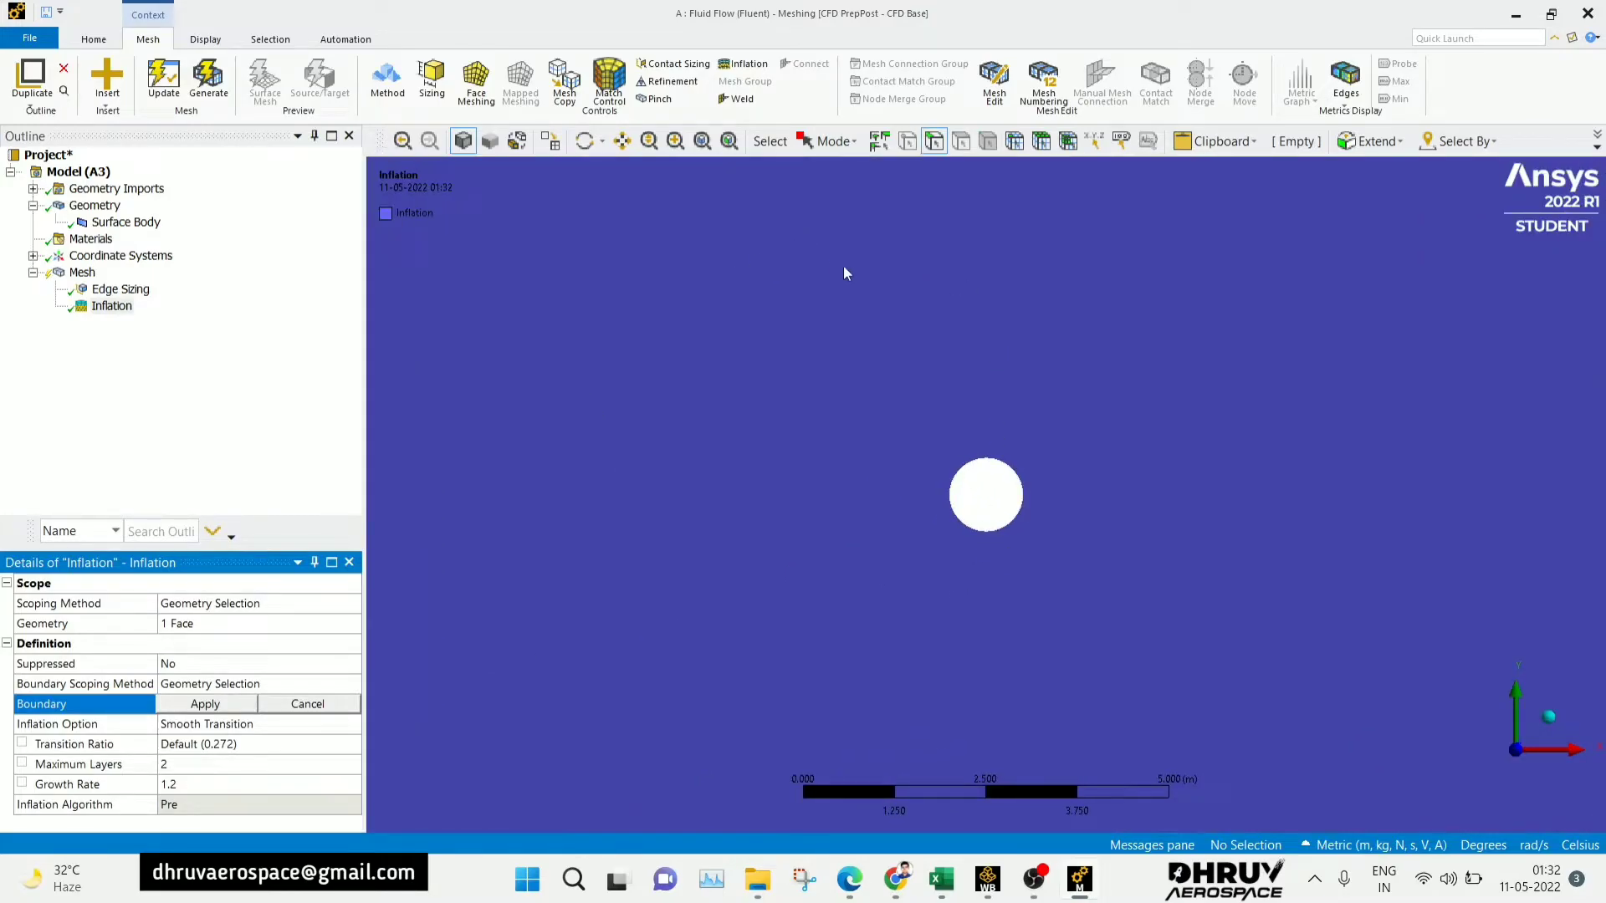
click(954, 474)
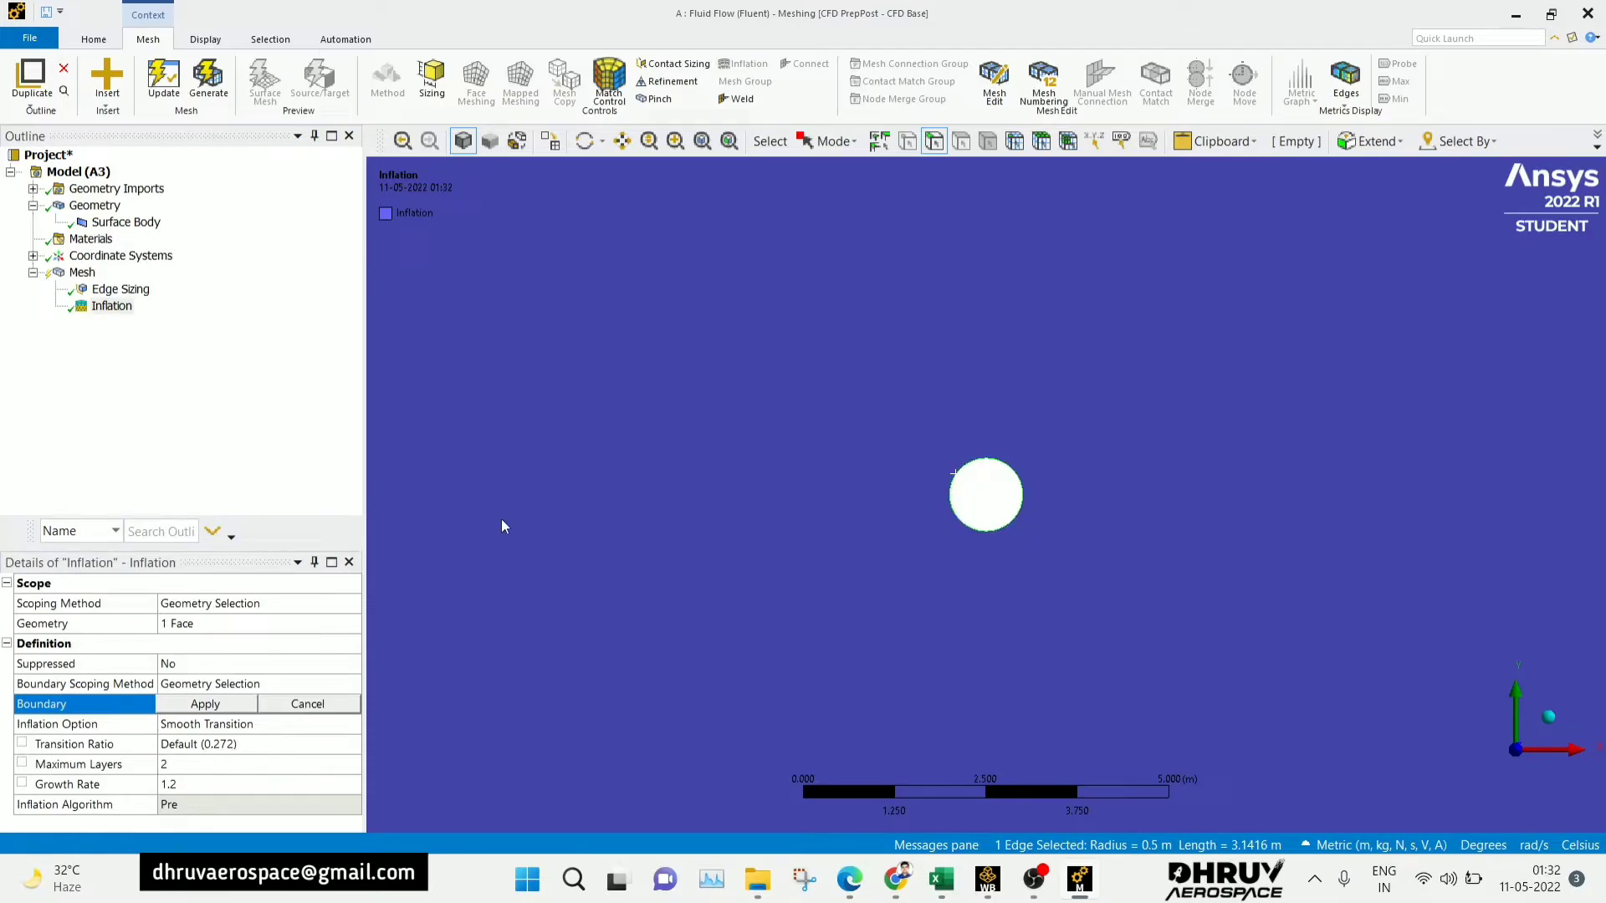
click(230, 711)
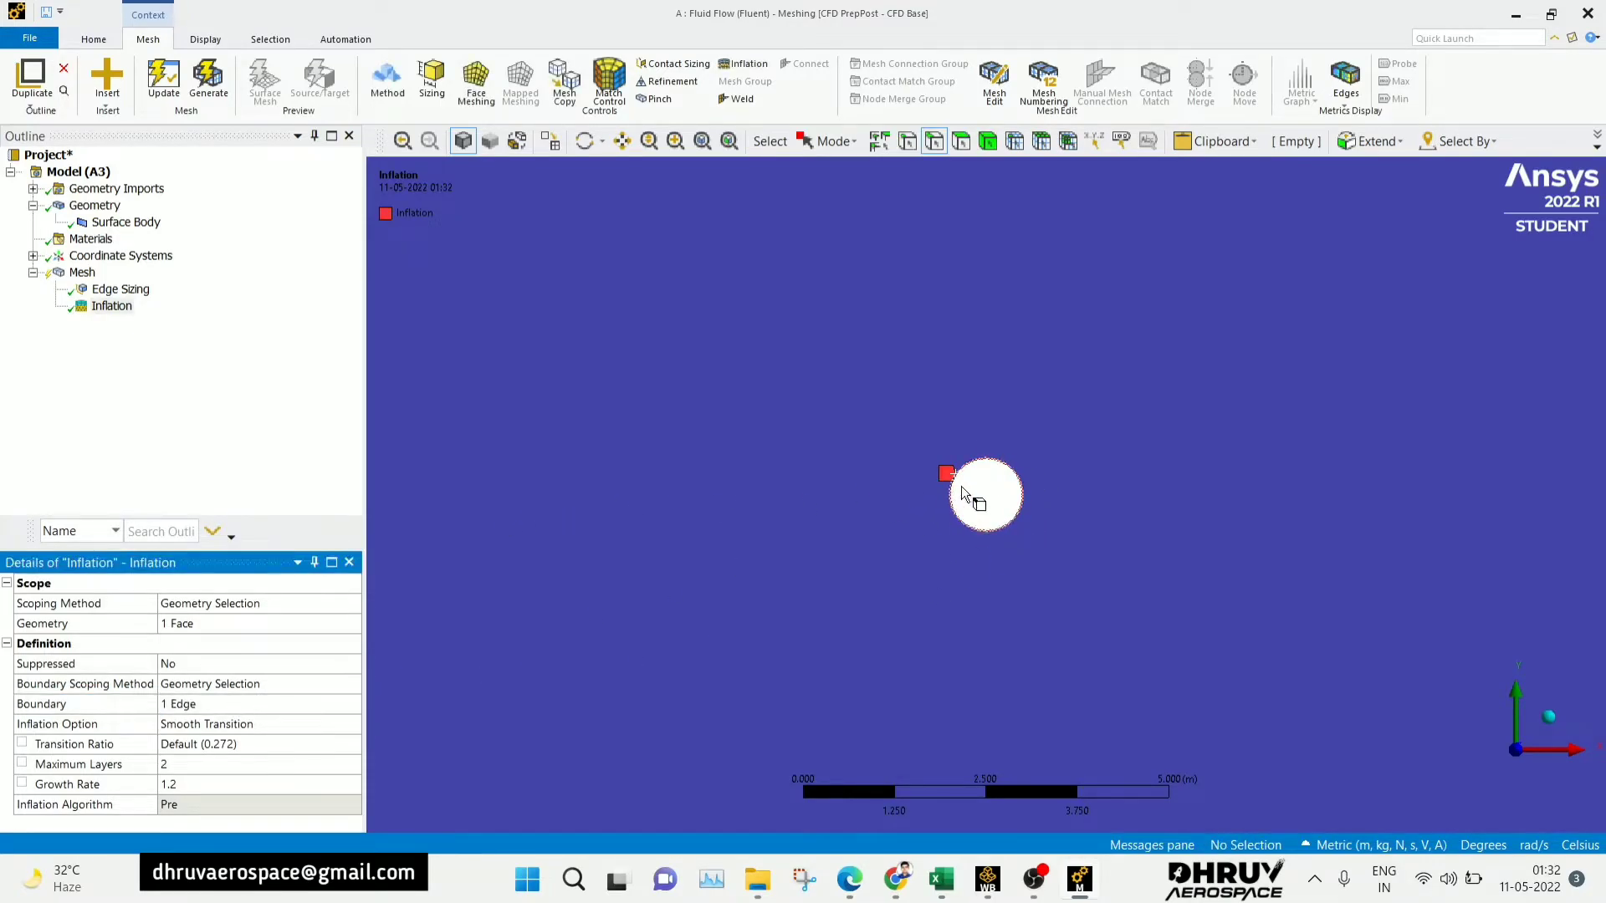
- Set the Inflation Option to First Layer Thickness
scroll(753, 523, down, 1)
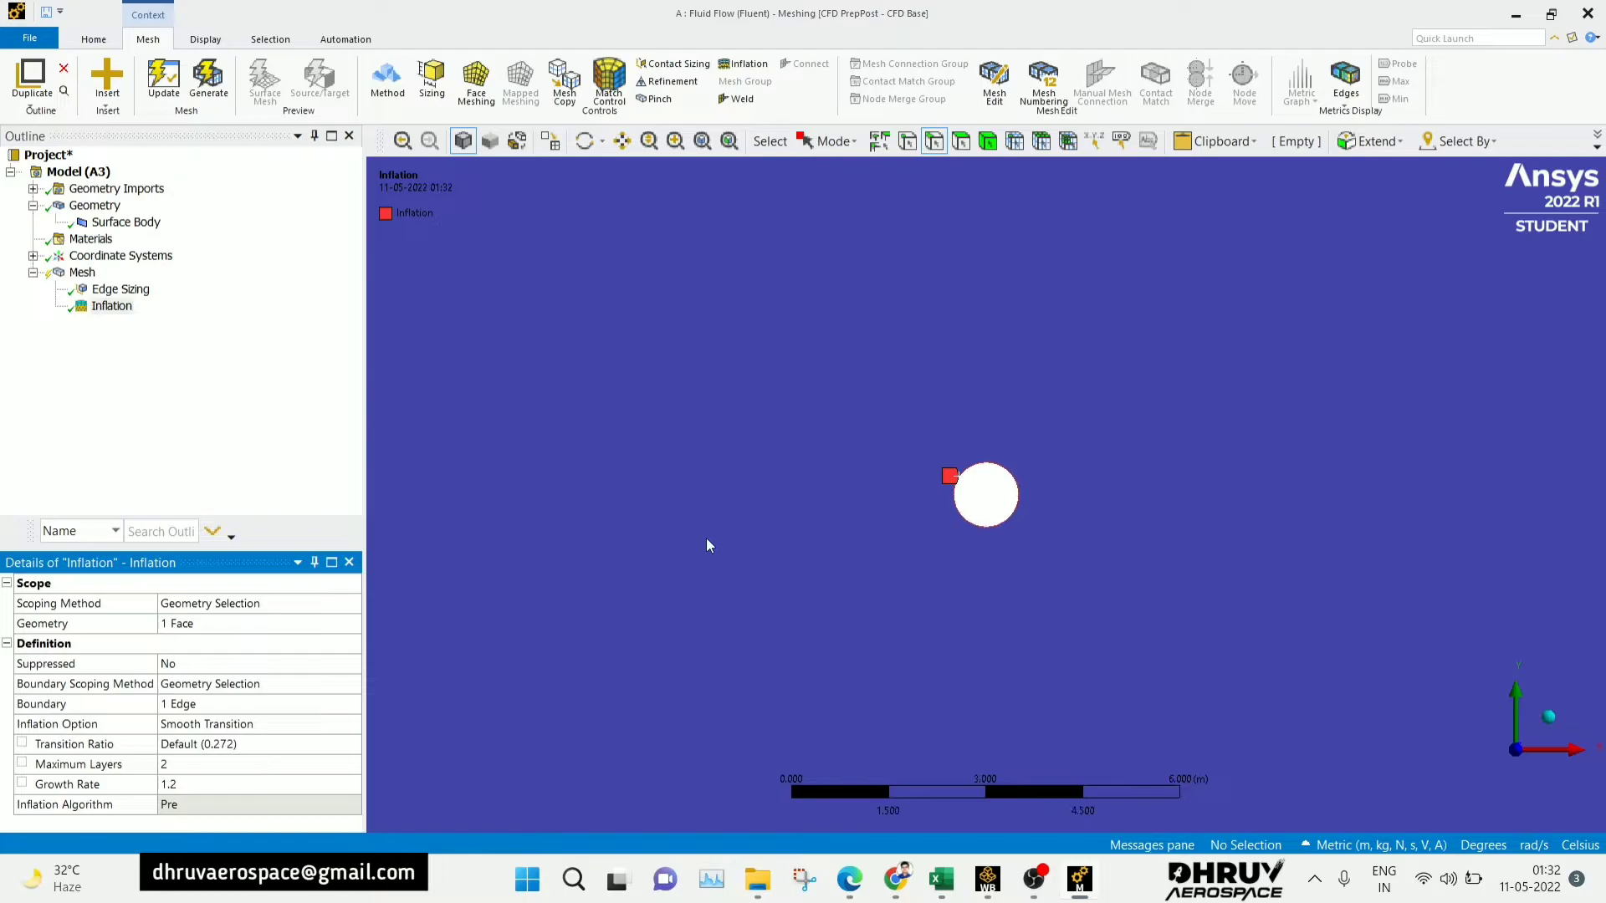
click(298, 724)
click(352, 726)
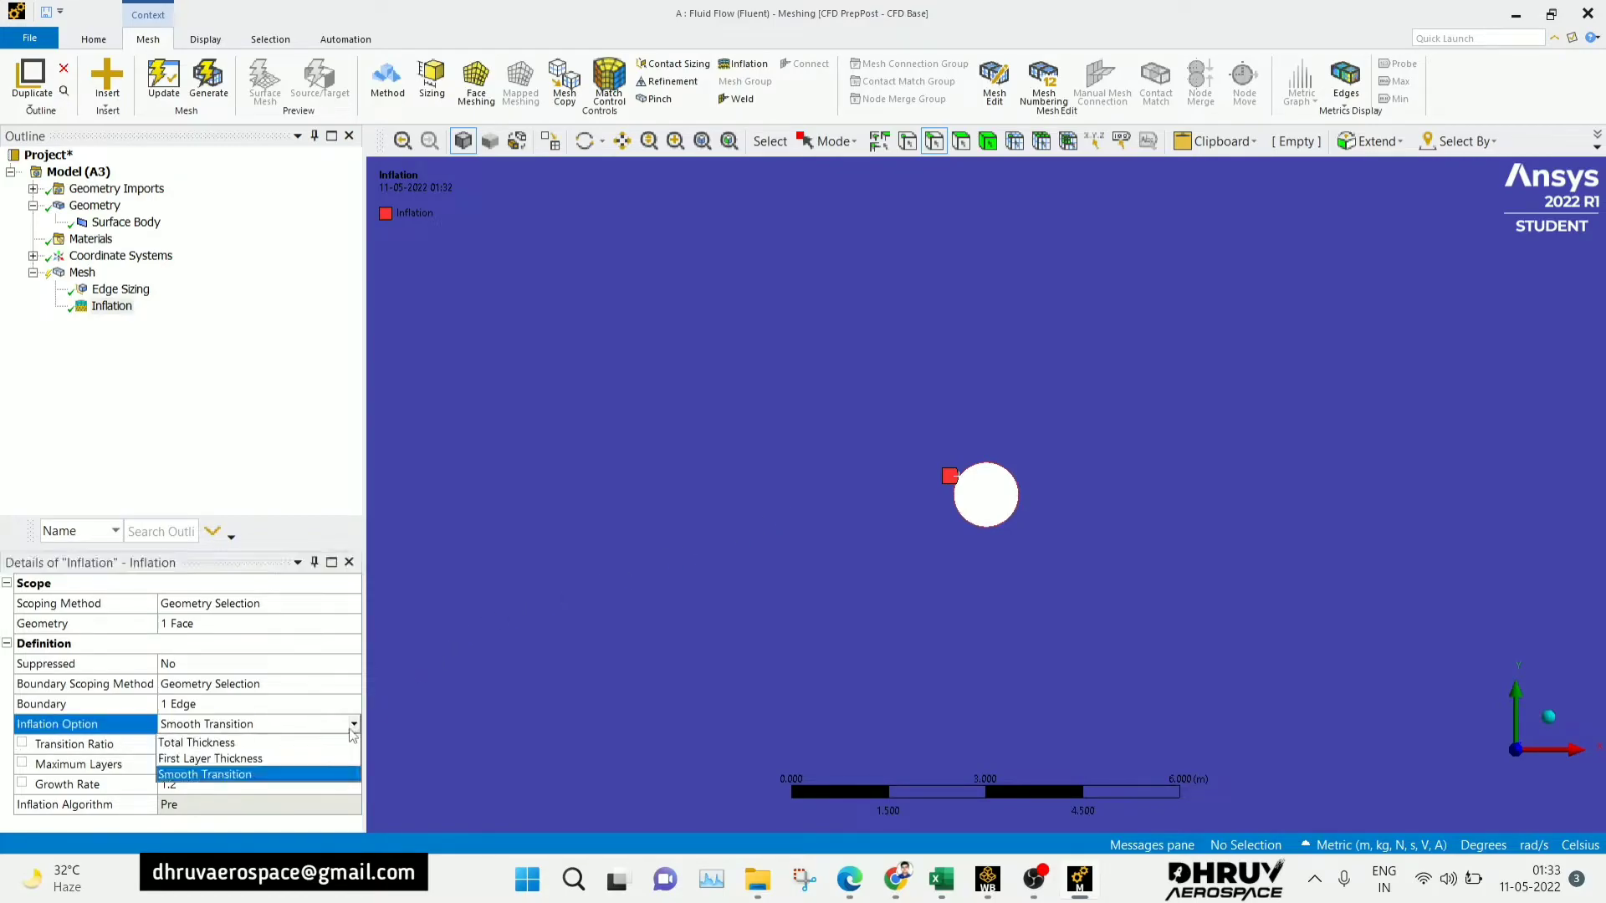
click(218, 759)
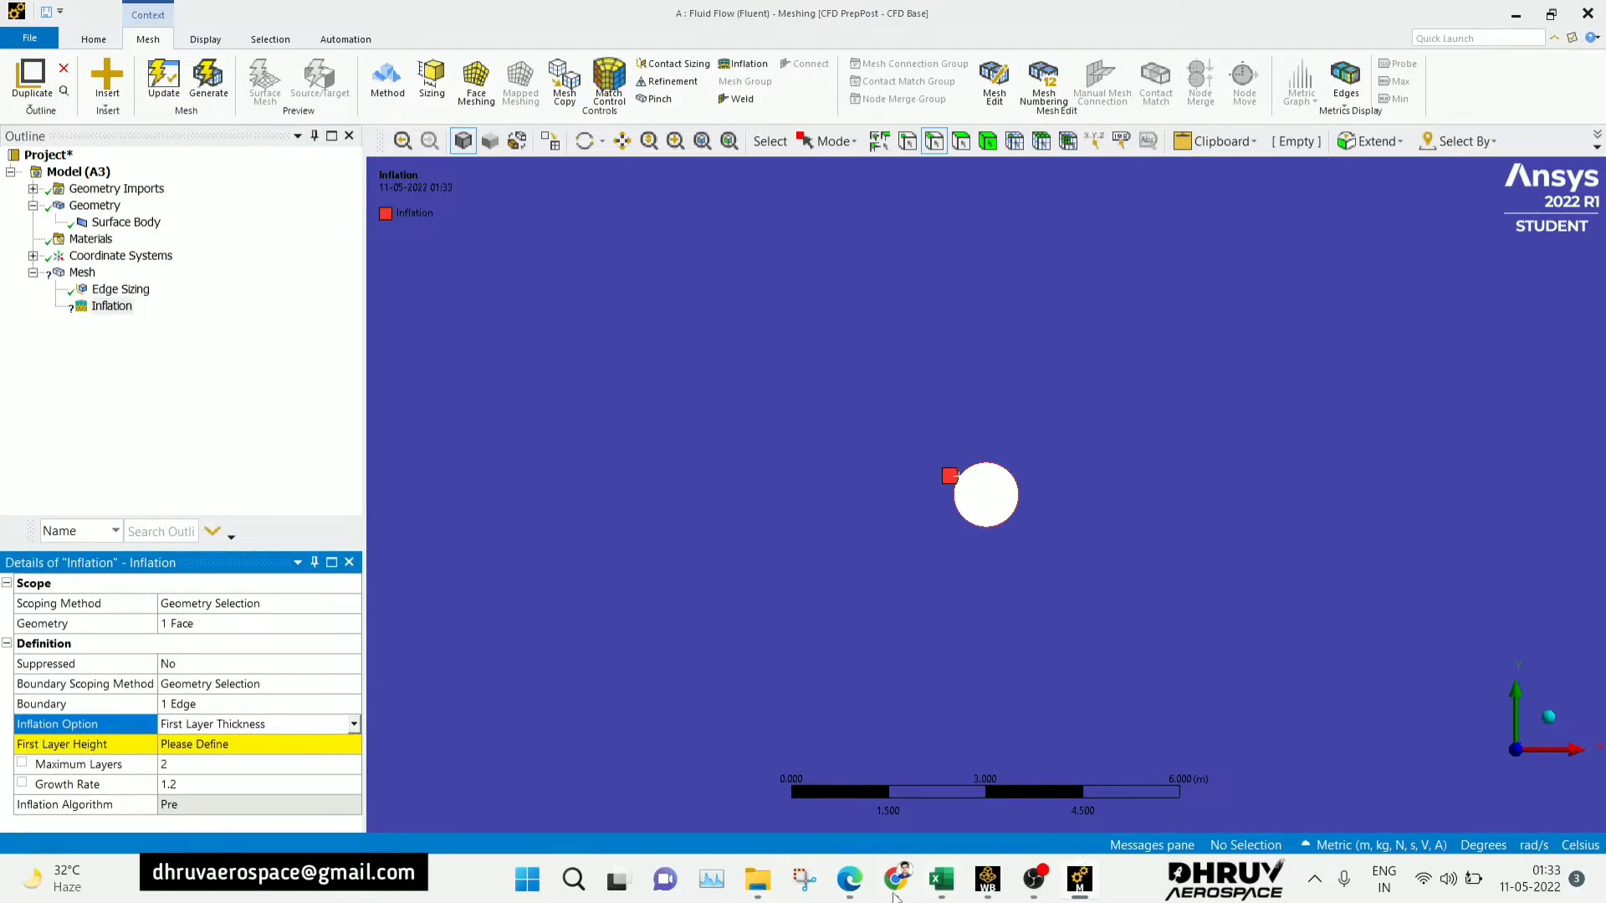
- Copy the 0.00030356476043260337 m first cell height from the y+ calculator page
click(894, 888)
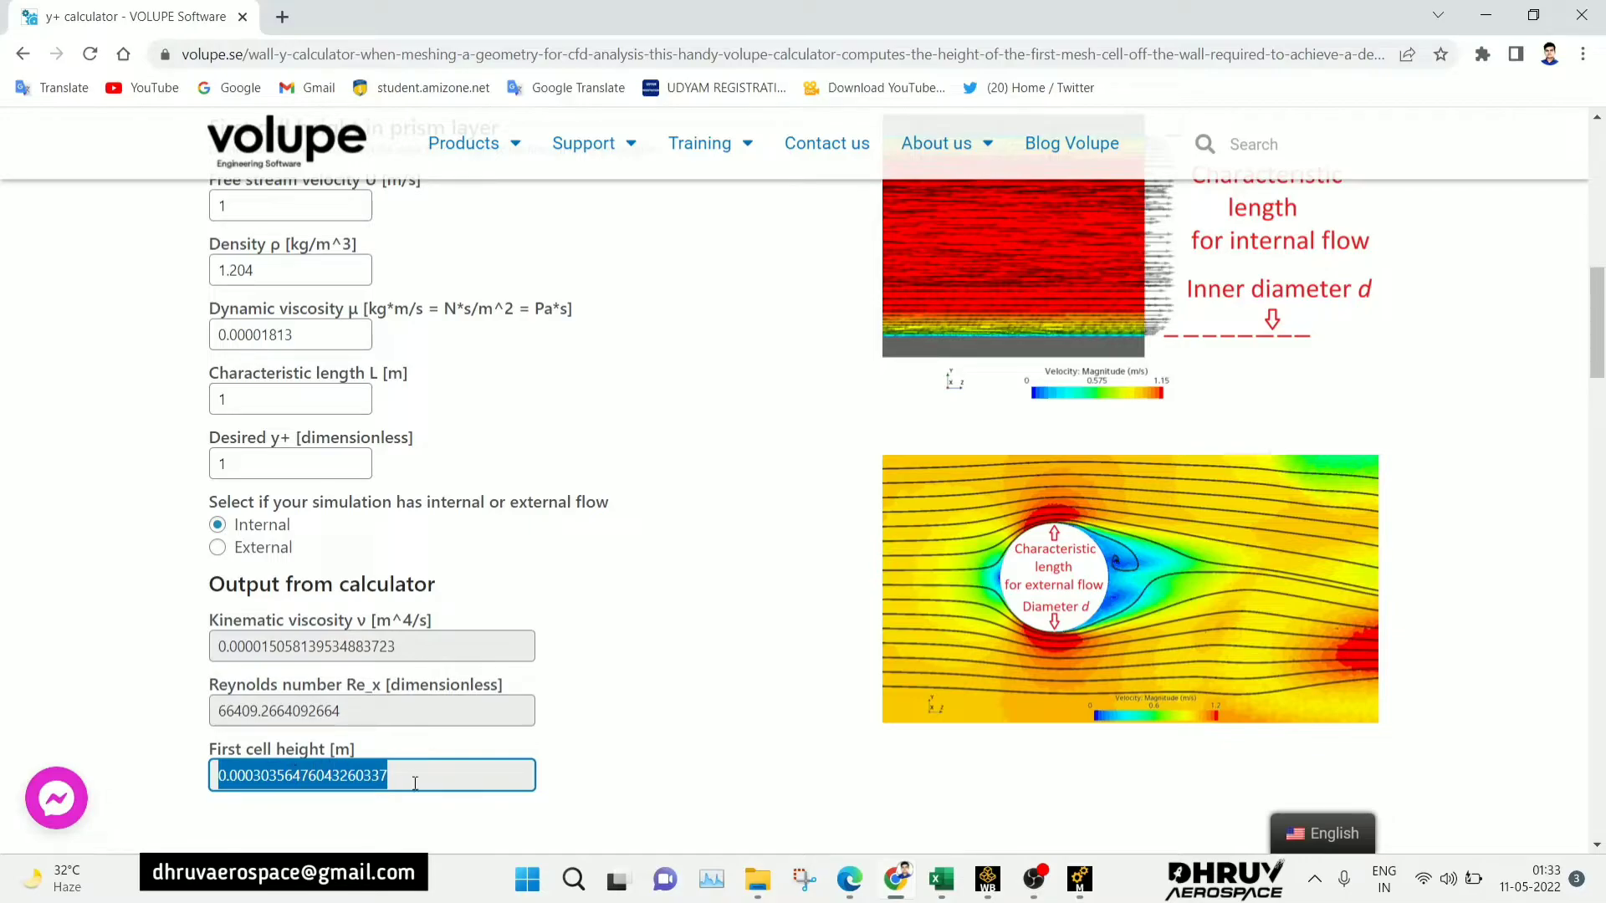
click(373, 802)
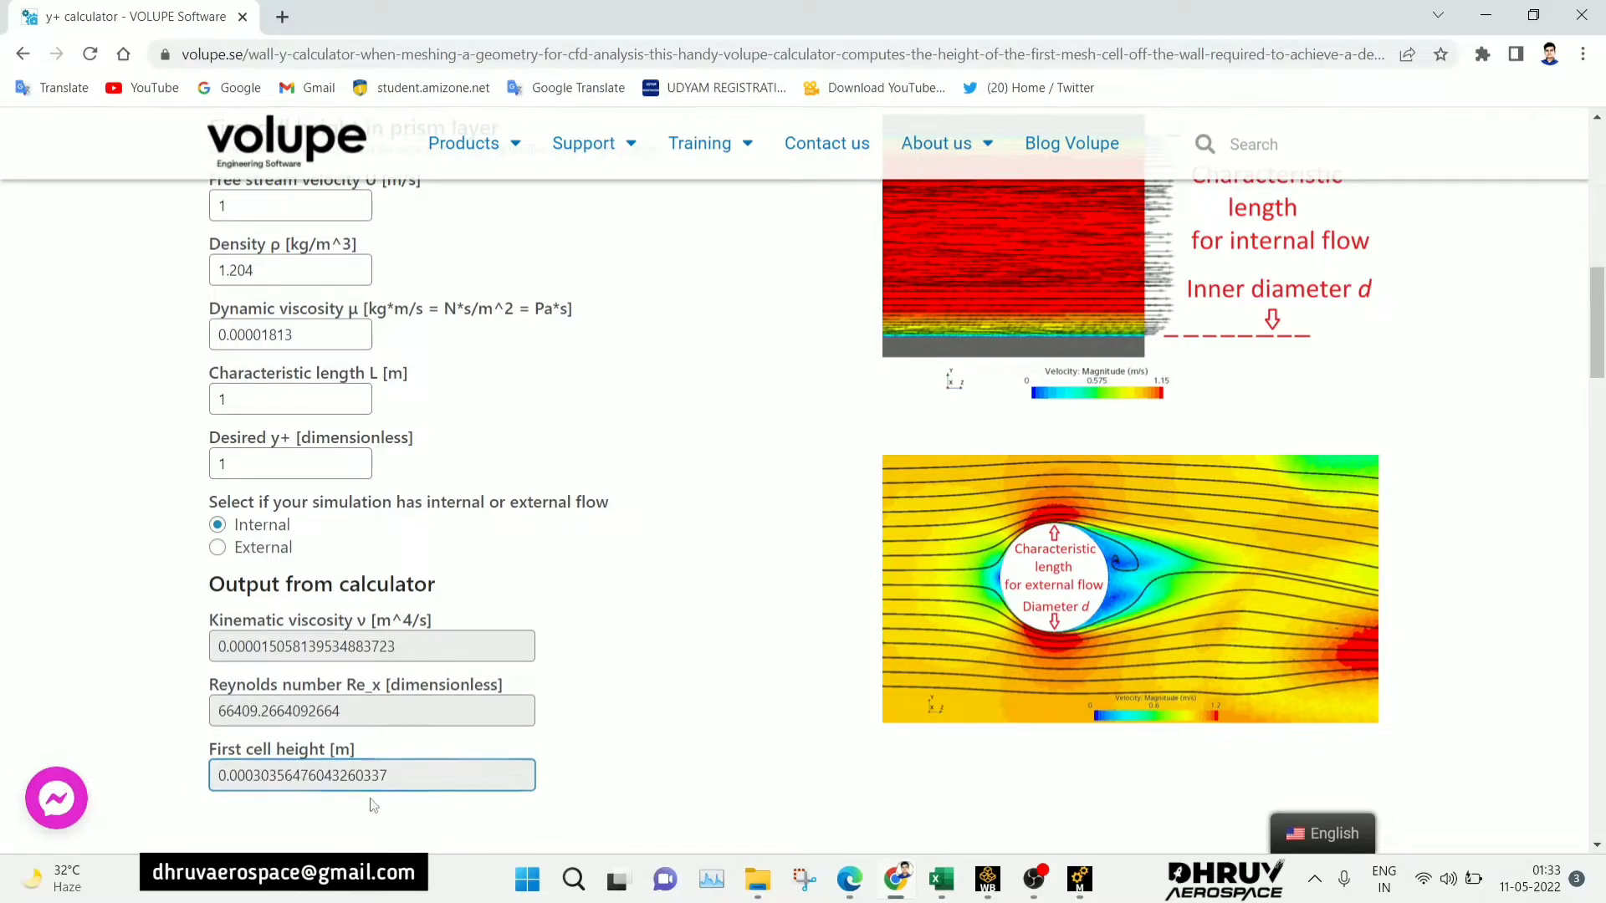
drag(385, 778, 194, 761)
key(ctrl+c)
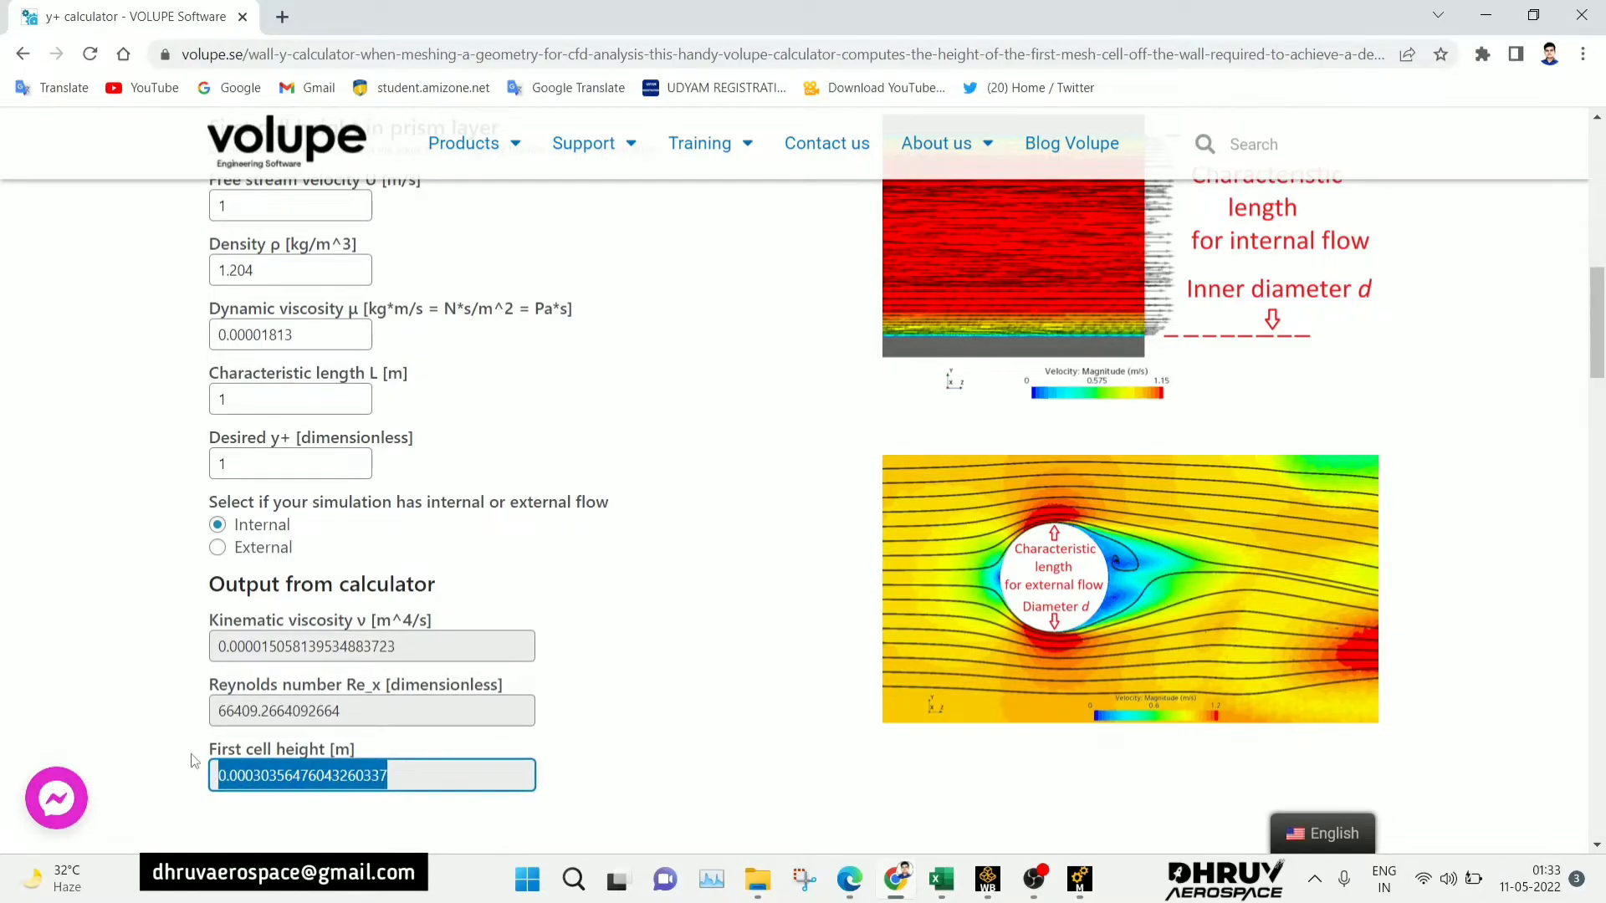
click(1073, 883)
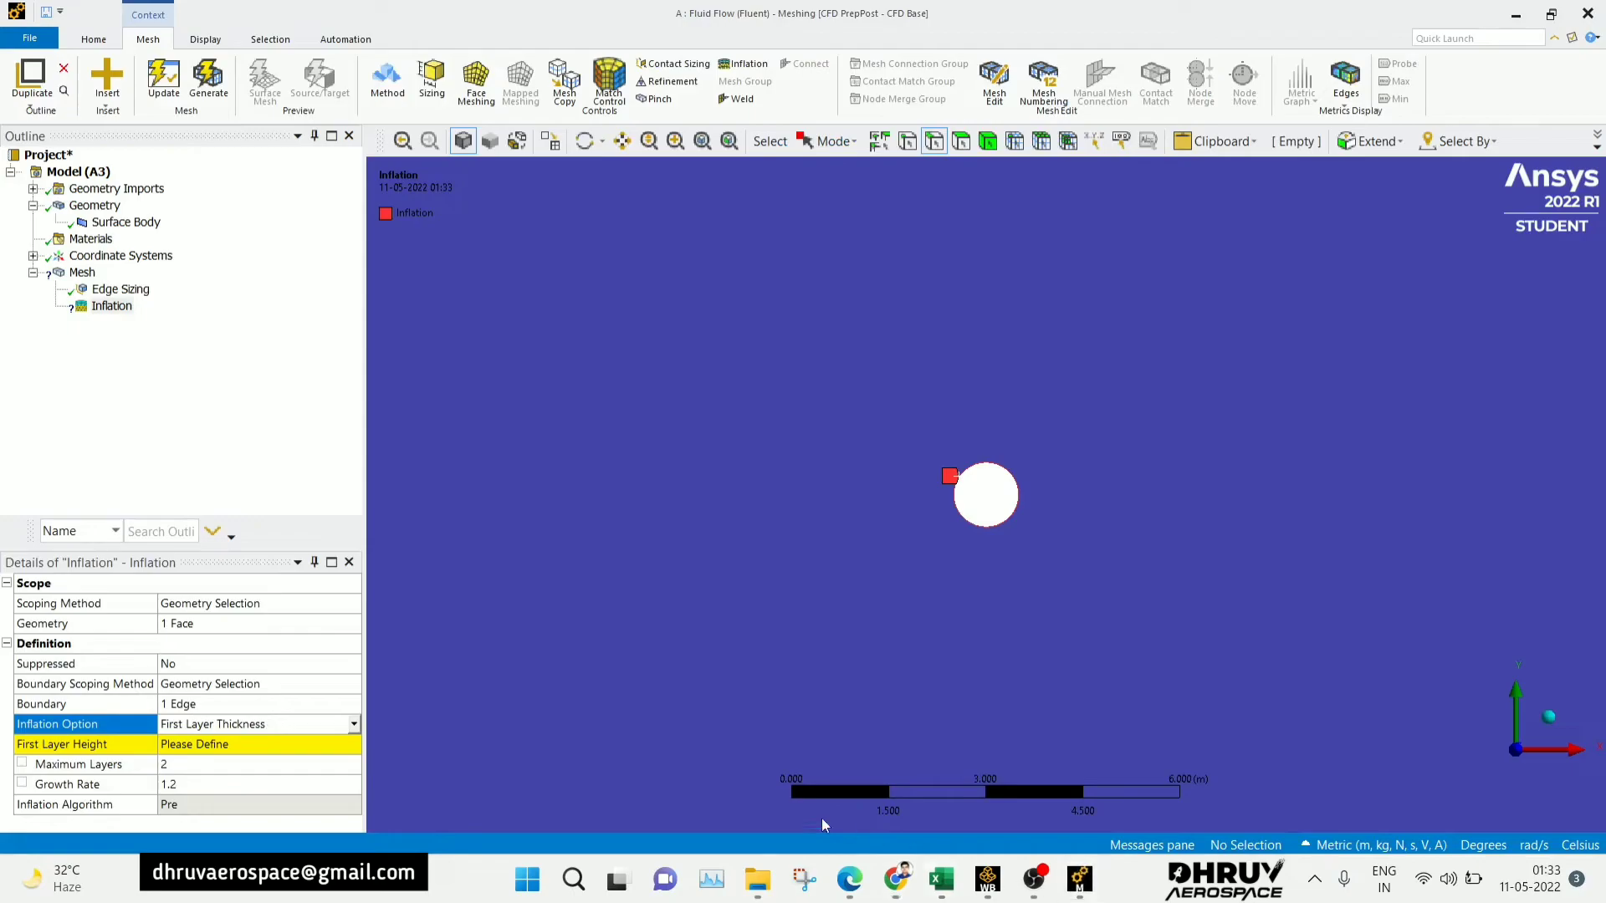
- Paste 3.0356e-004 m into First Layer Height and set Maximum Layers to 100
click(266, 750)
key(ctrl+v)
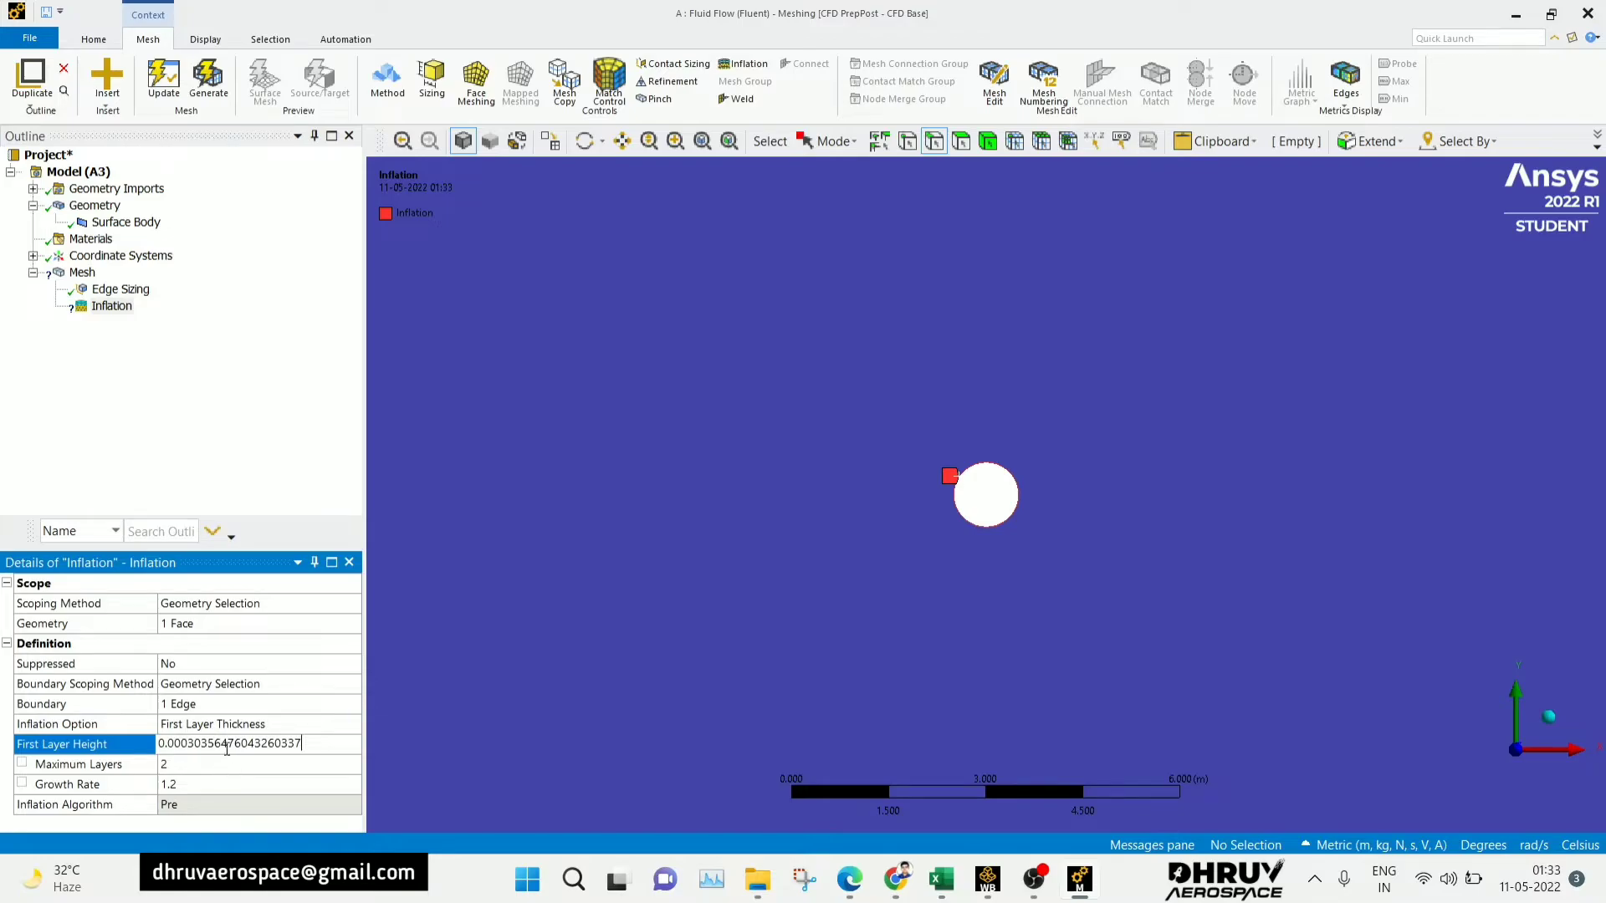
click(196, 765)
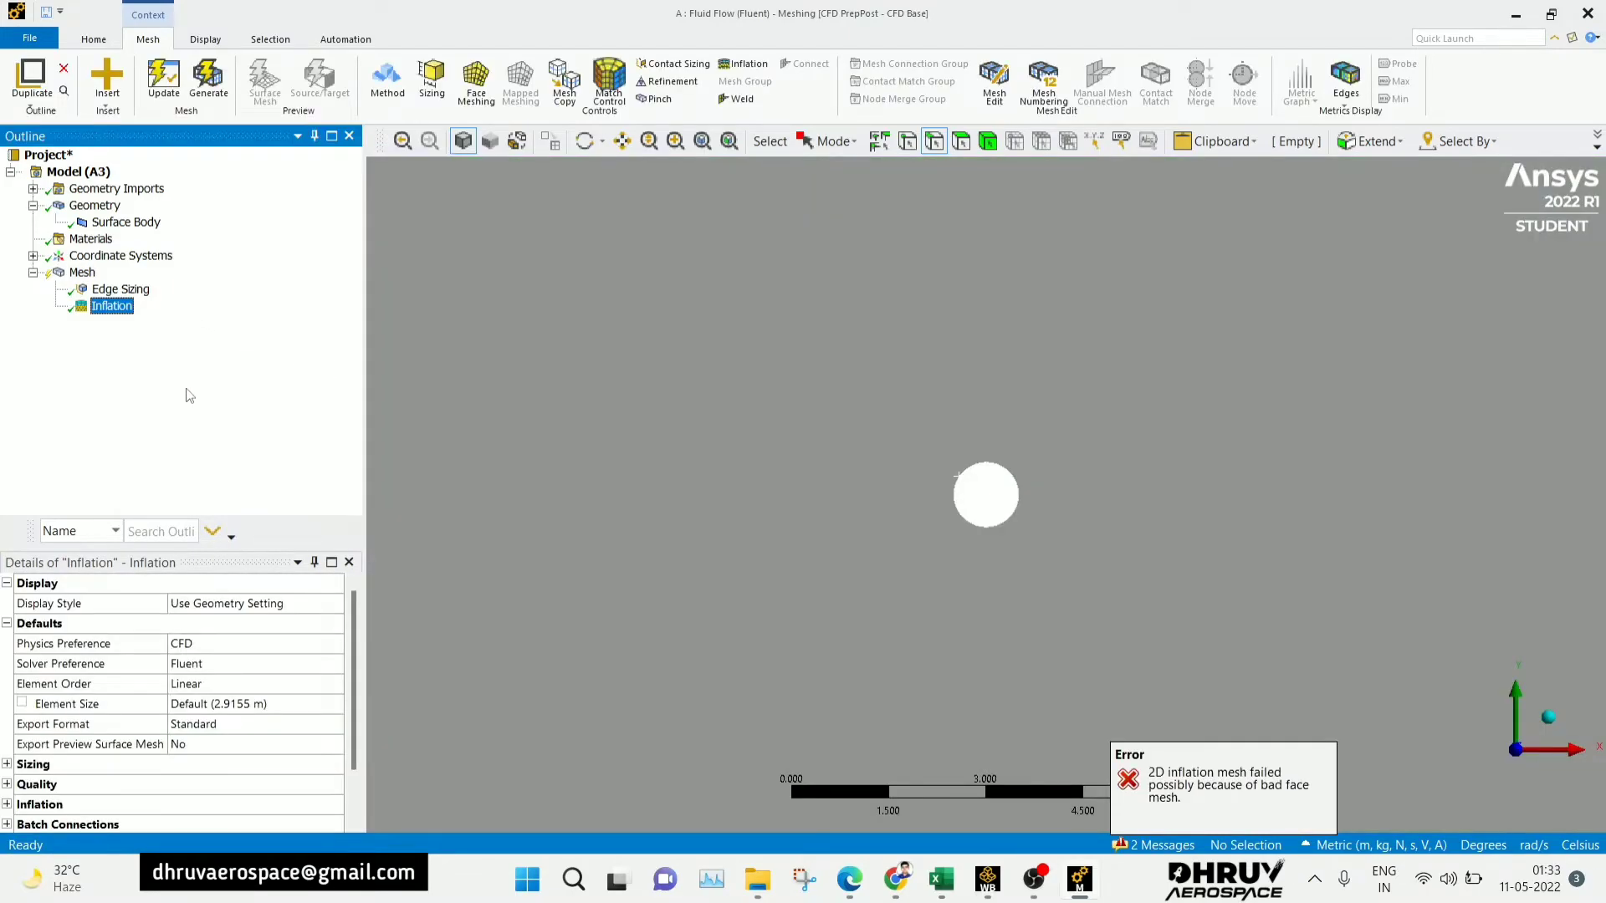
scroll(215, 636, down, 2)
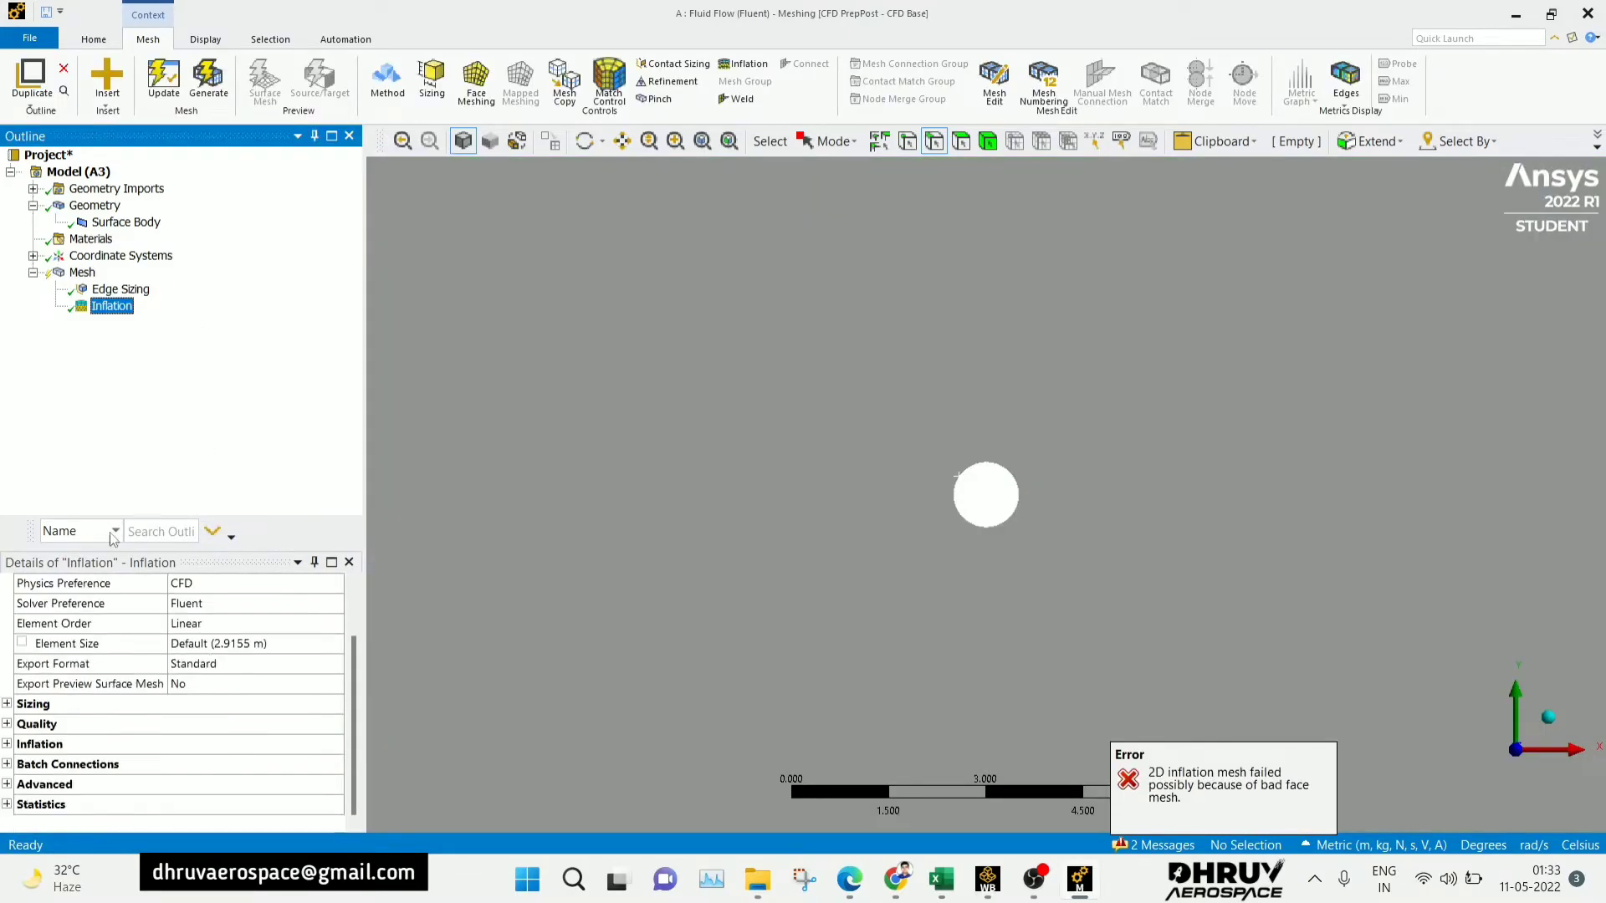
- Change the inflation's Maximum Layers to 50 and generate the mesh
click(82, 273)
click(104, 307)
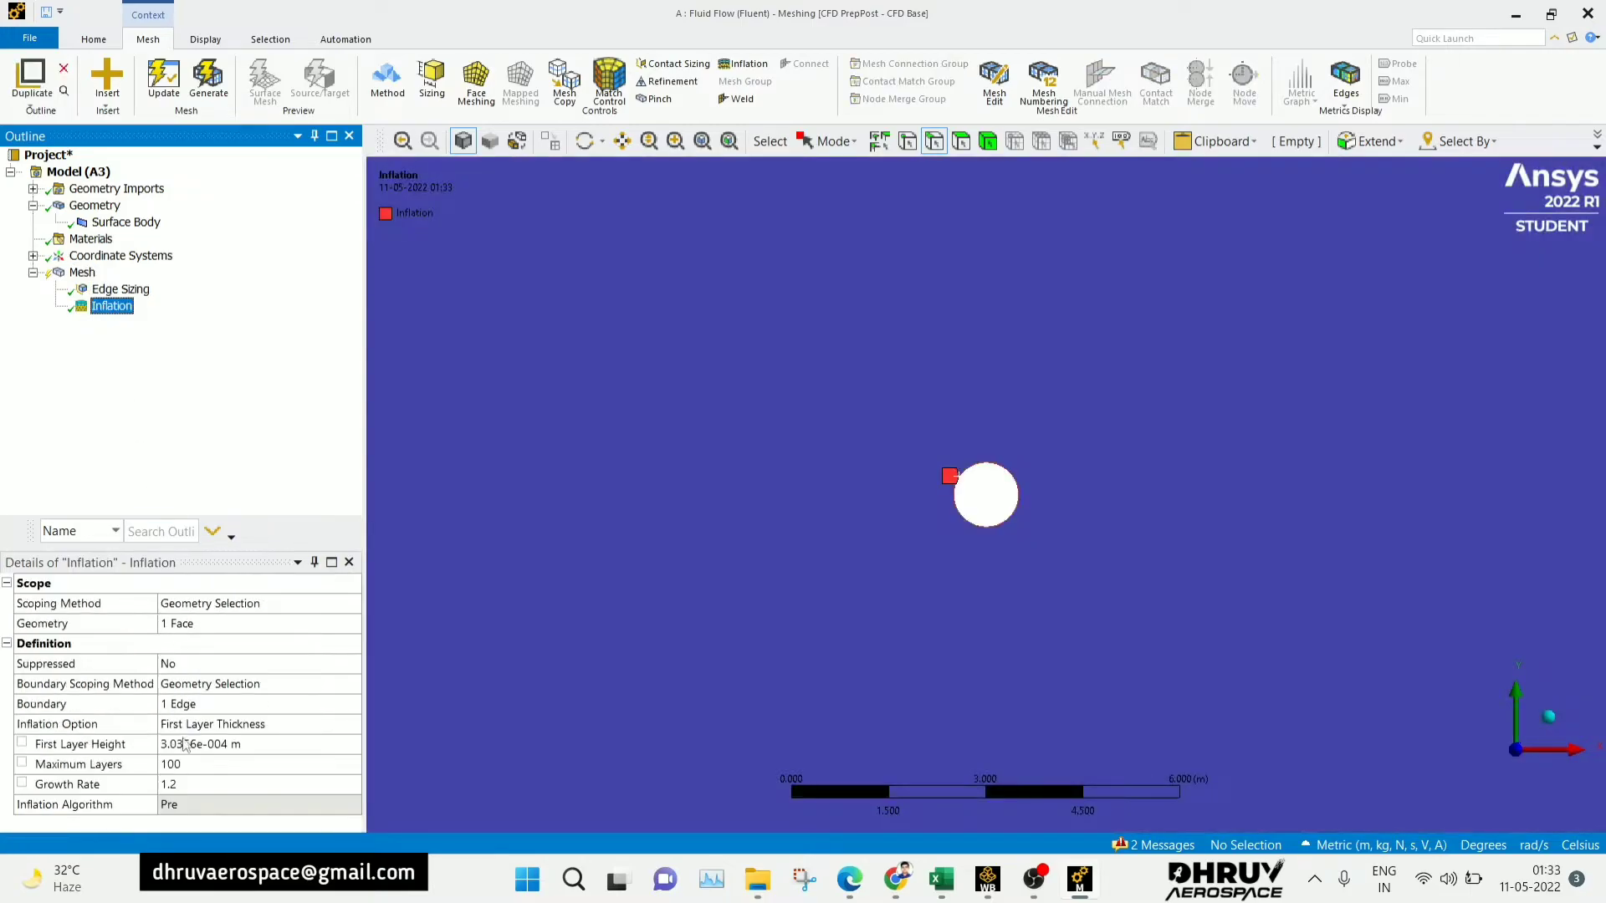
click(194, 764)
text(10)
click(208, 80)
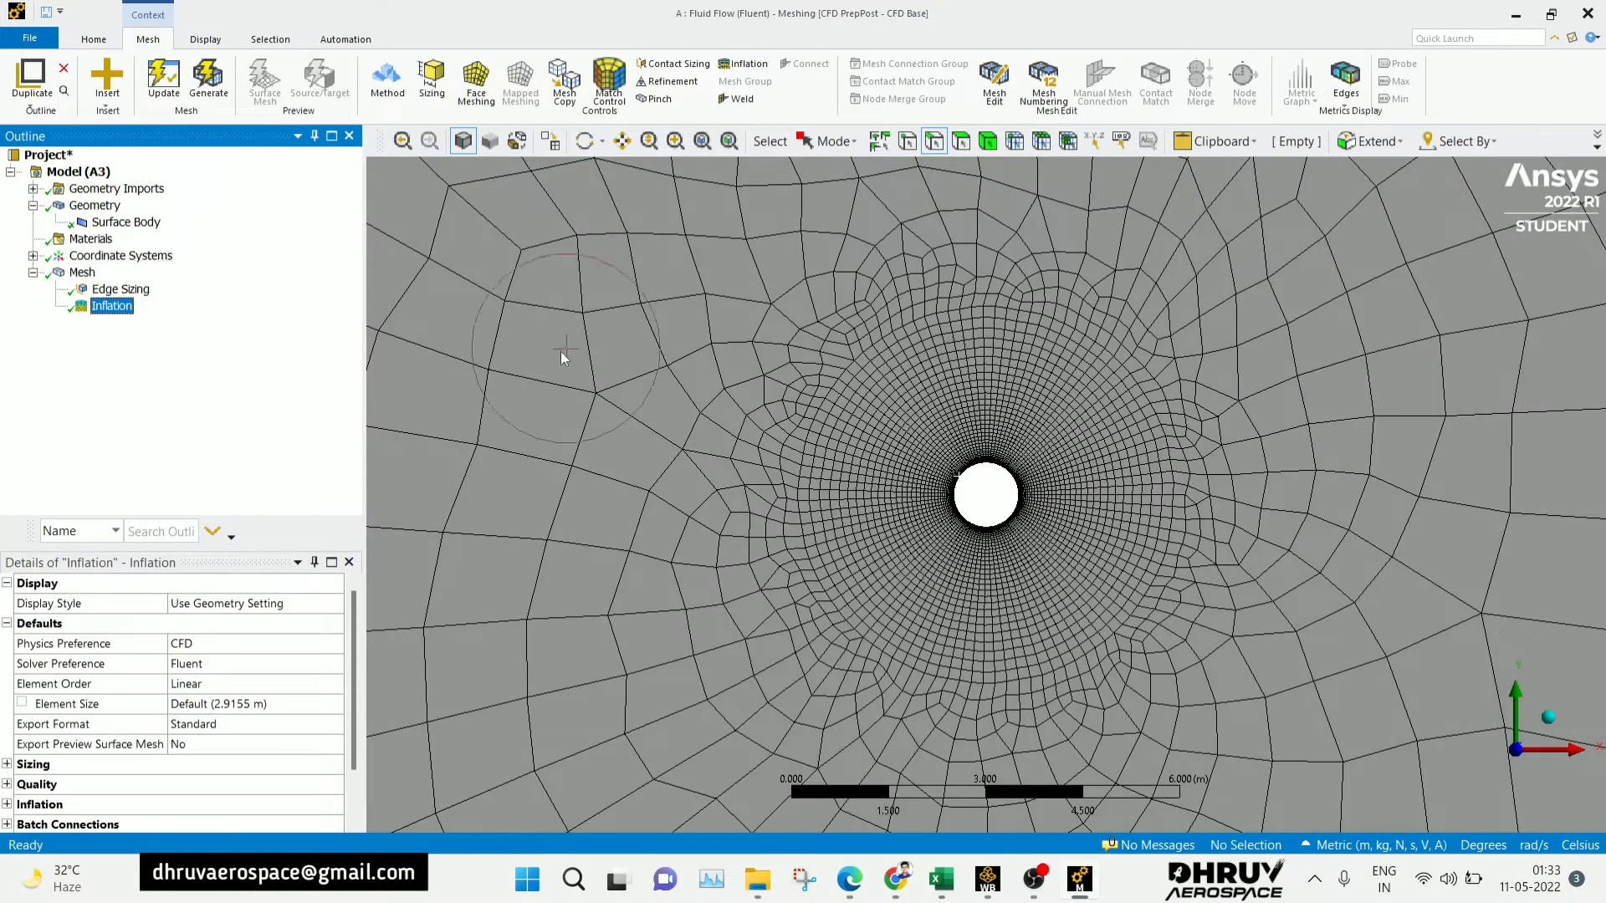
- Check the edge sizing and inflation settings after the mesh generates without errors
scroll(939, 352, down, 5)
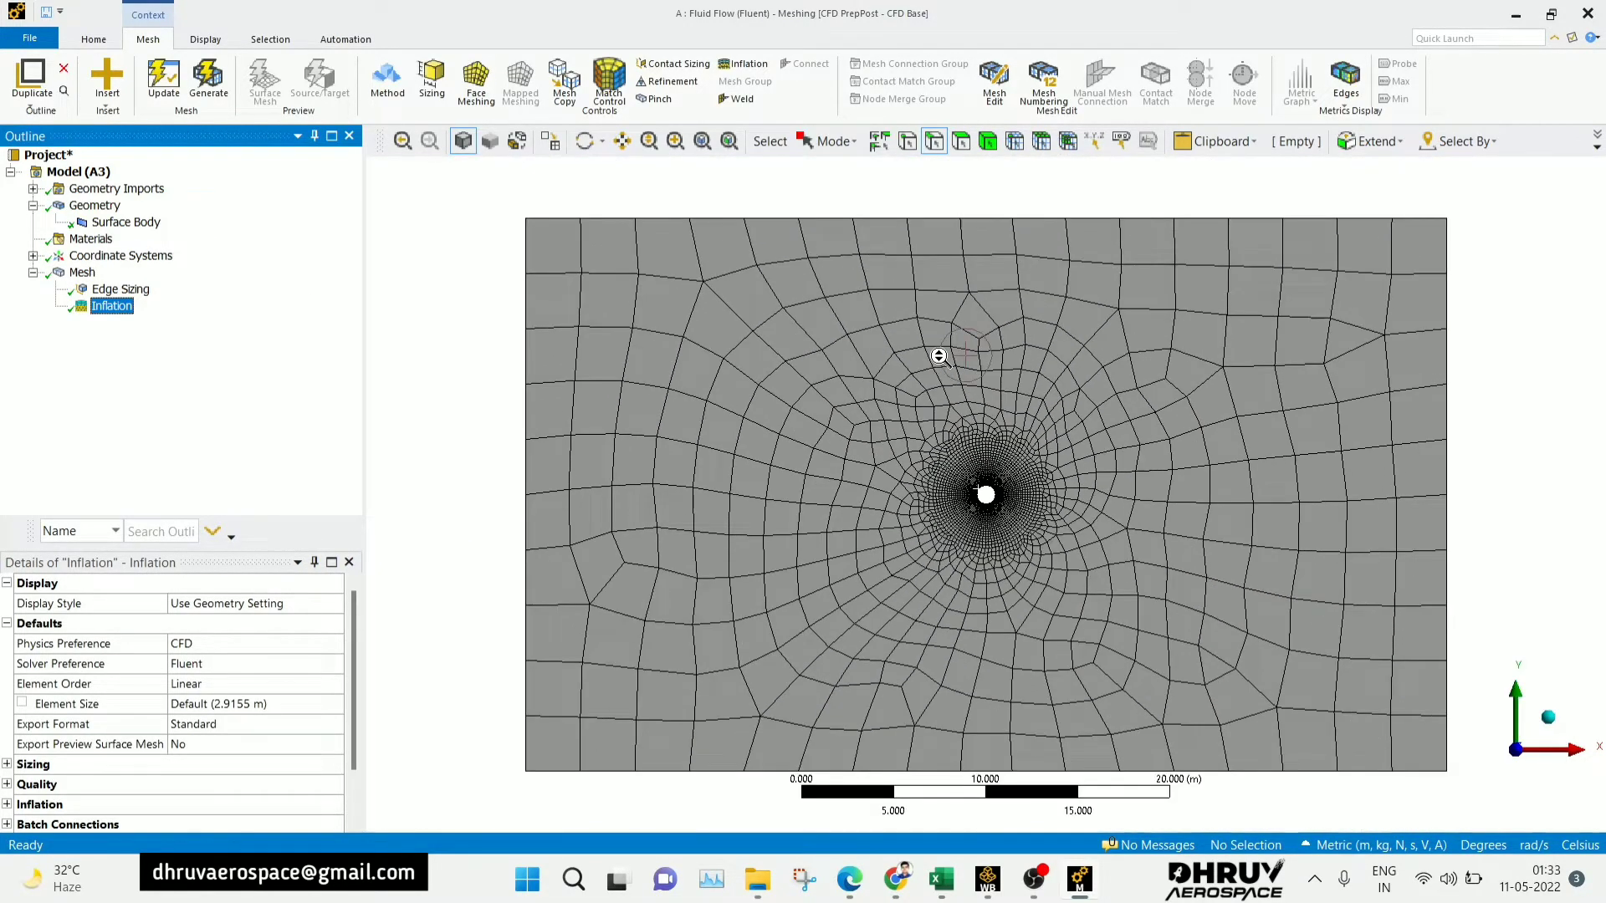
scroll(84, 684, down, 2)
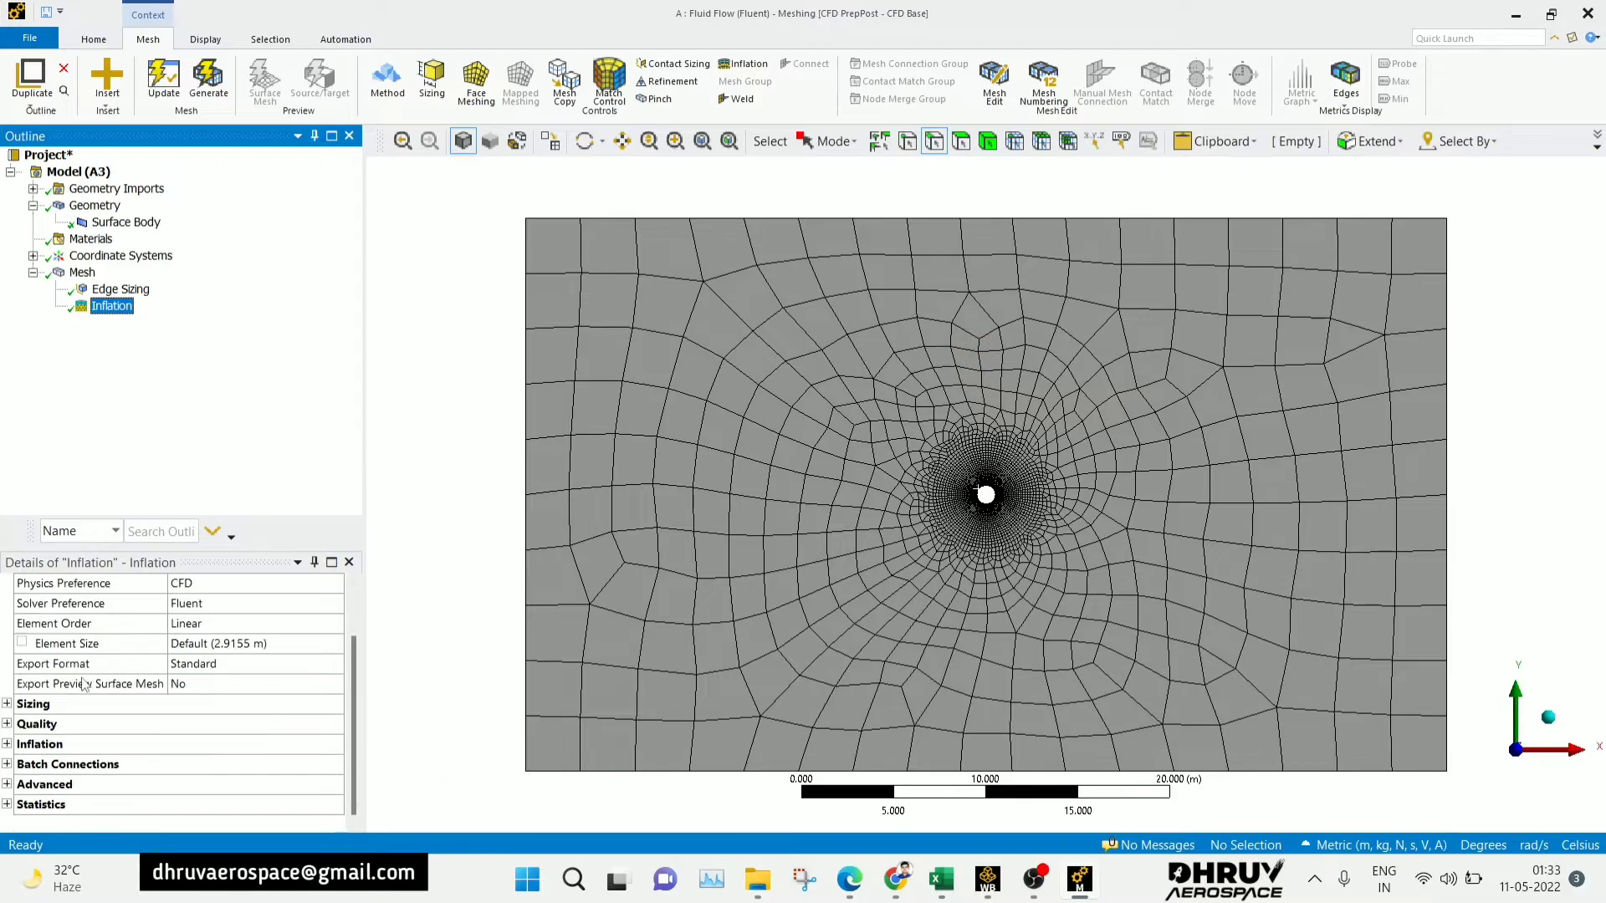
click(124, 288)
click(111, 306)
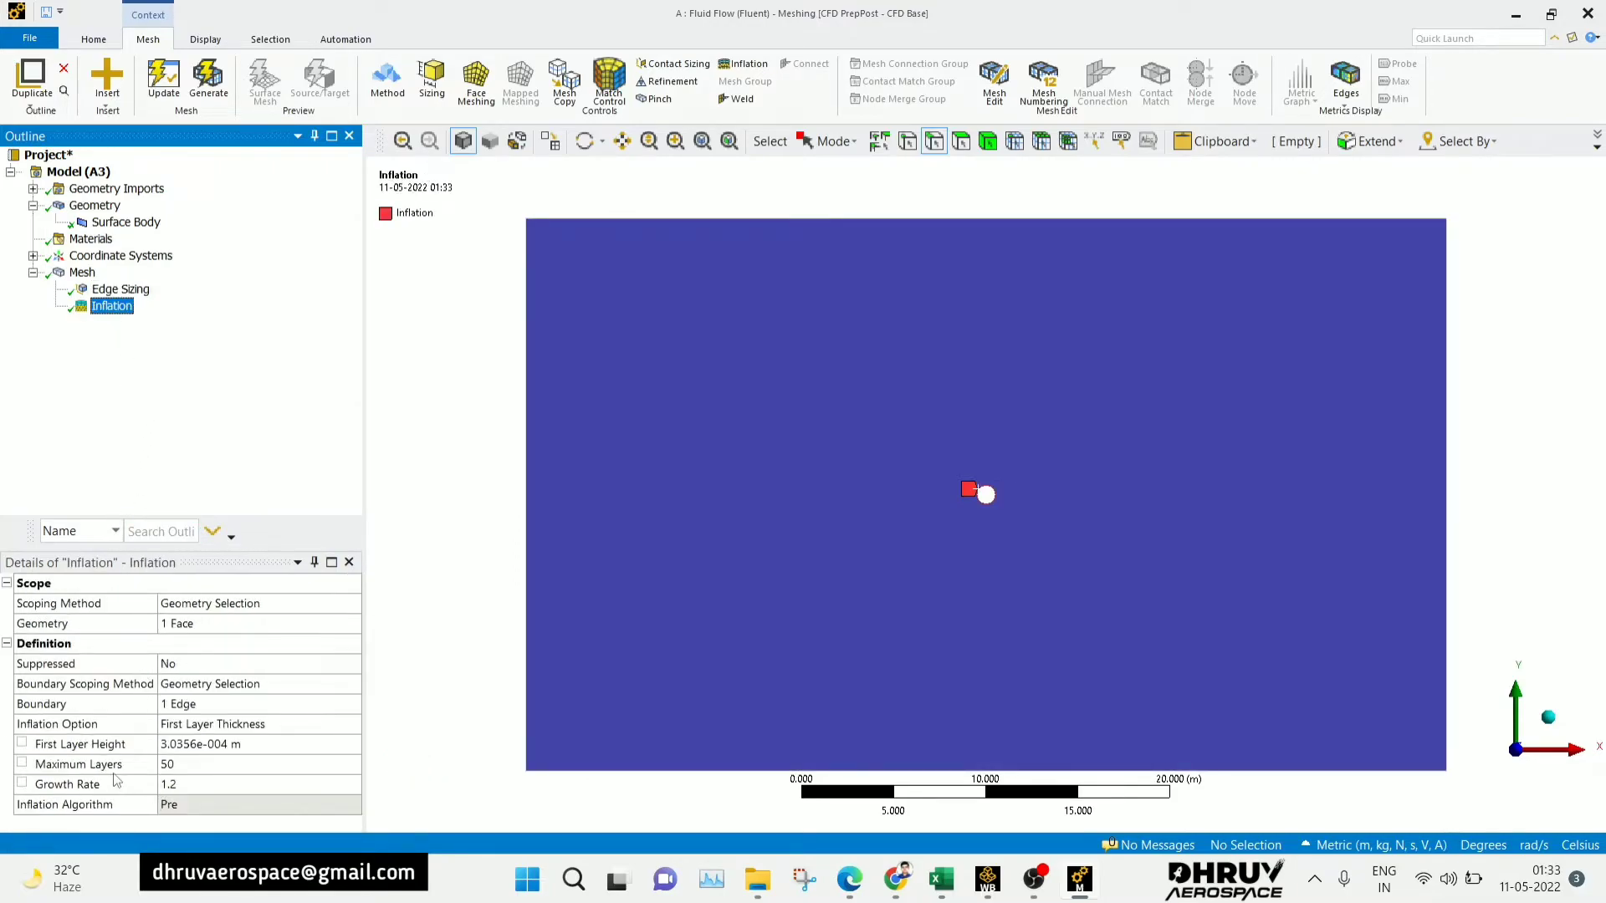
scroll(983, 498, up, 3)
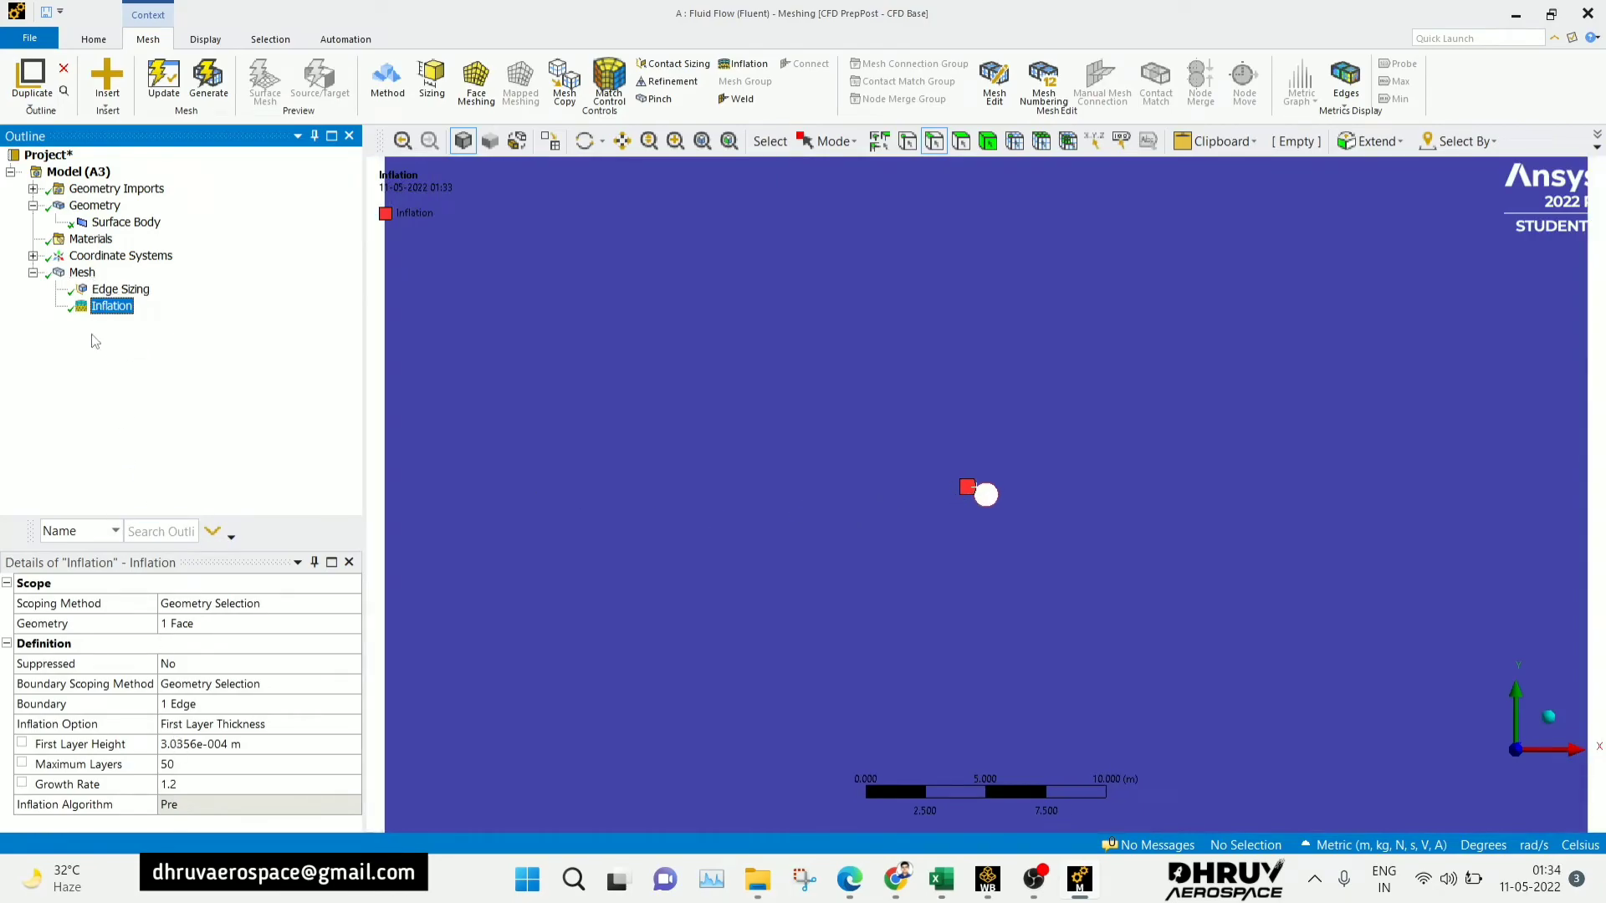
click(120, 255)
- Show the mesh, then pan and zoom onto the inflation layers along the circle's top edge
click(82, 272)
scroll(1048, 595, up, 3)
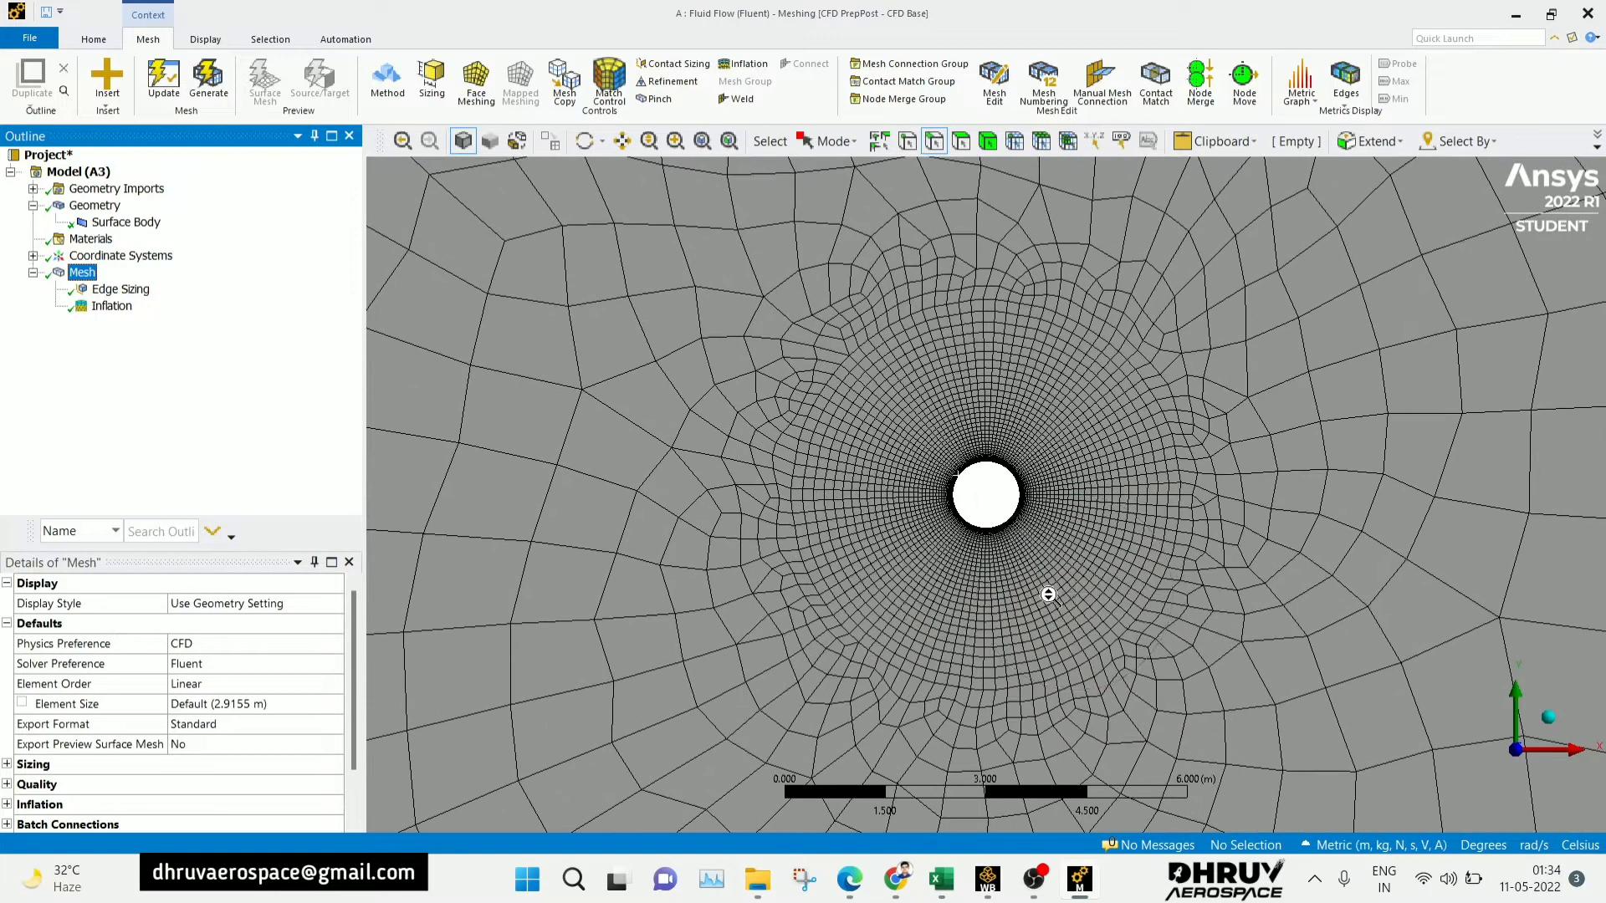
scroll(1048, 595, up, 6)
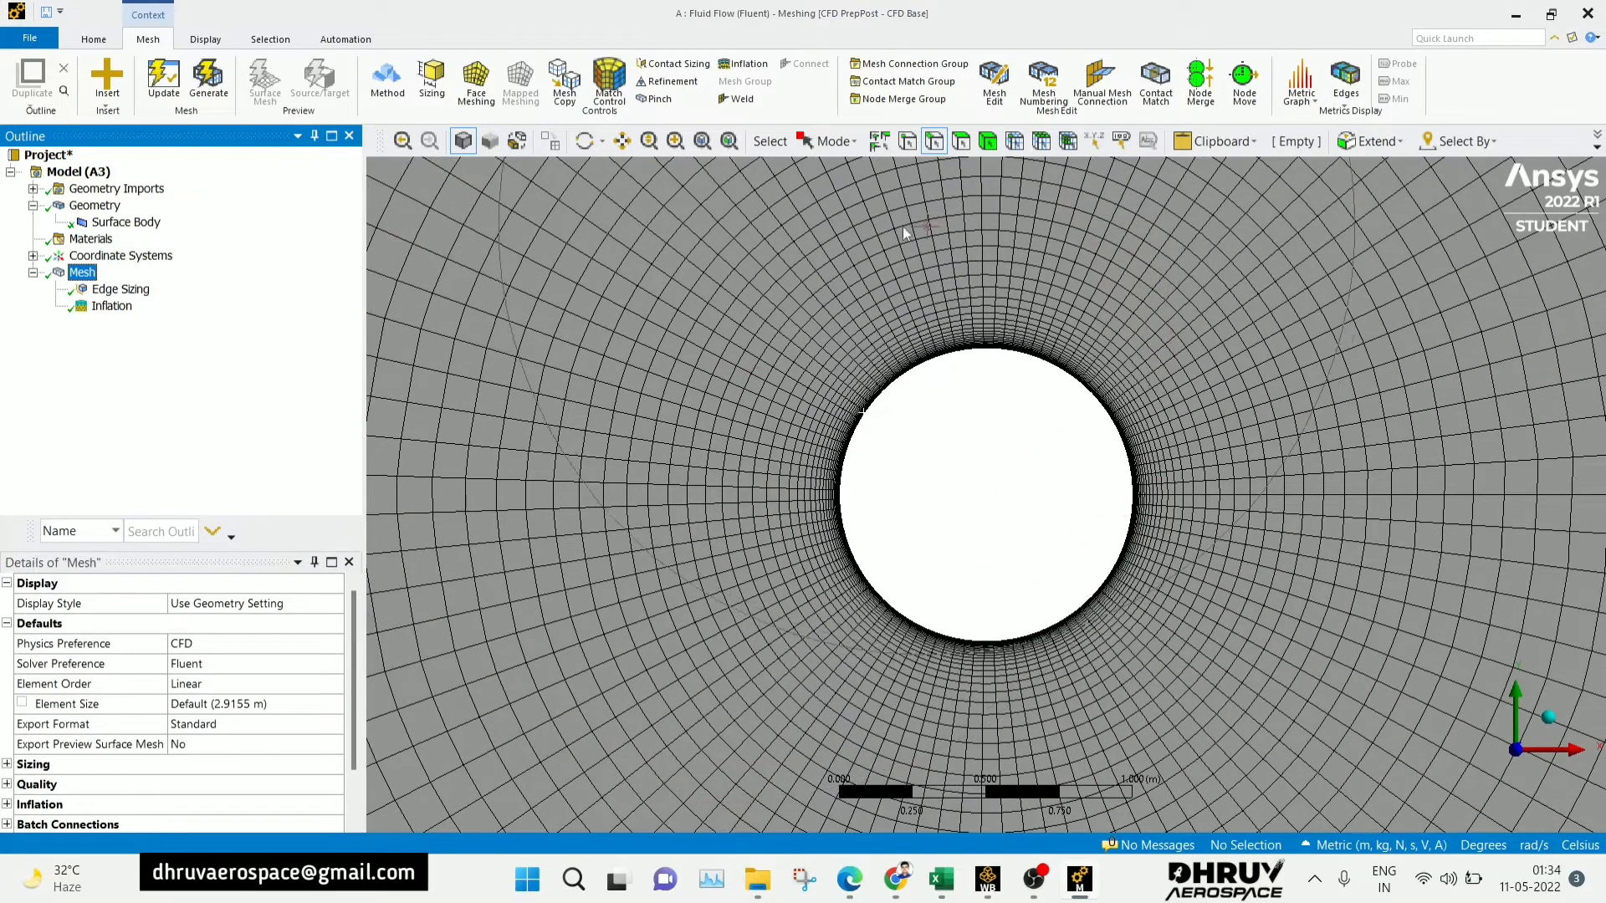
click(621, 141)
drag(853, 322, 811, 384)
scroll(993, 264, up, 3)
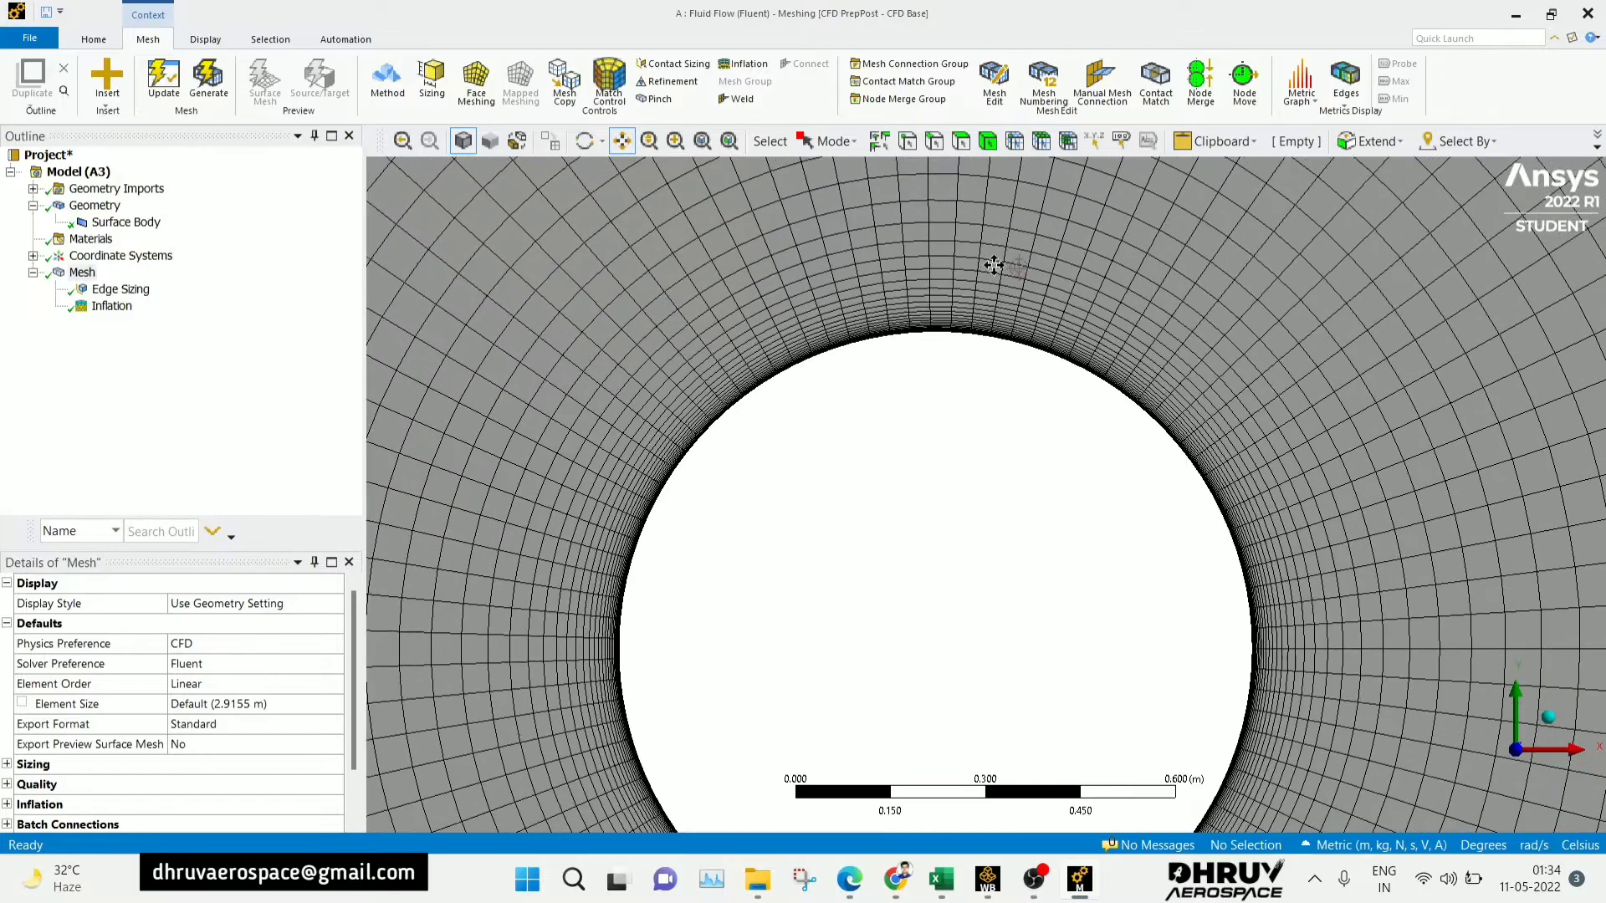
drag(994, 264, 956, 394)
scroll(889, 477, up, 5)
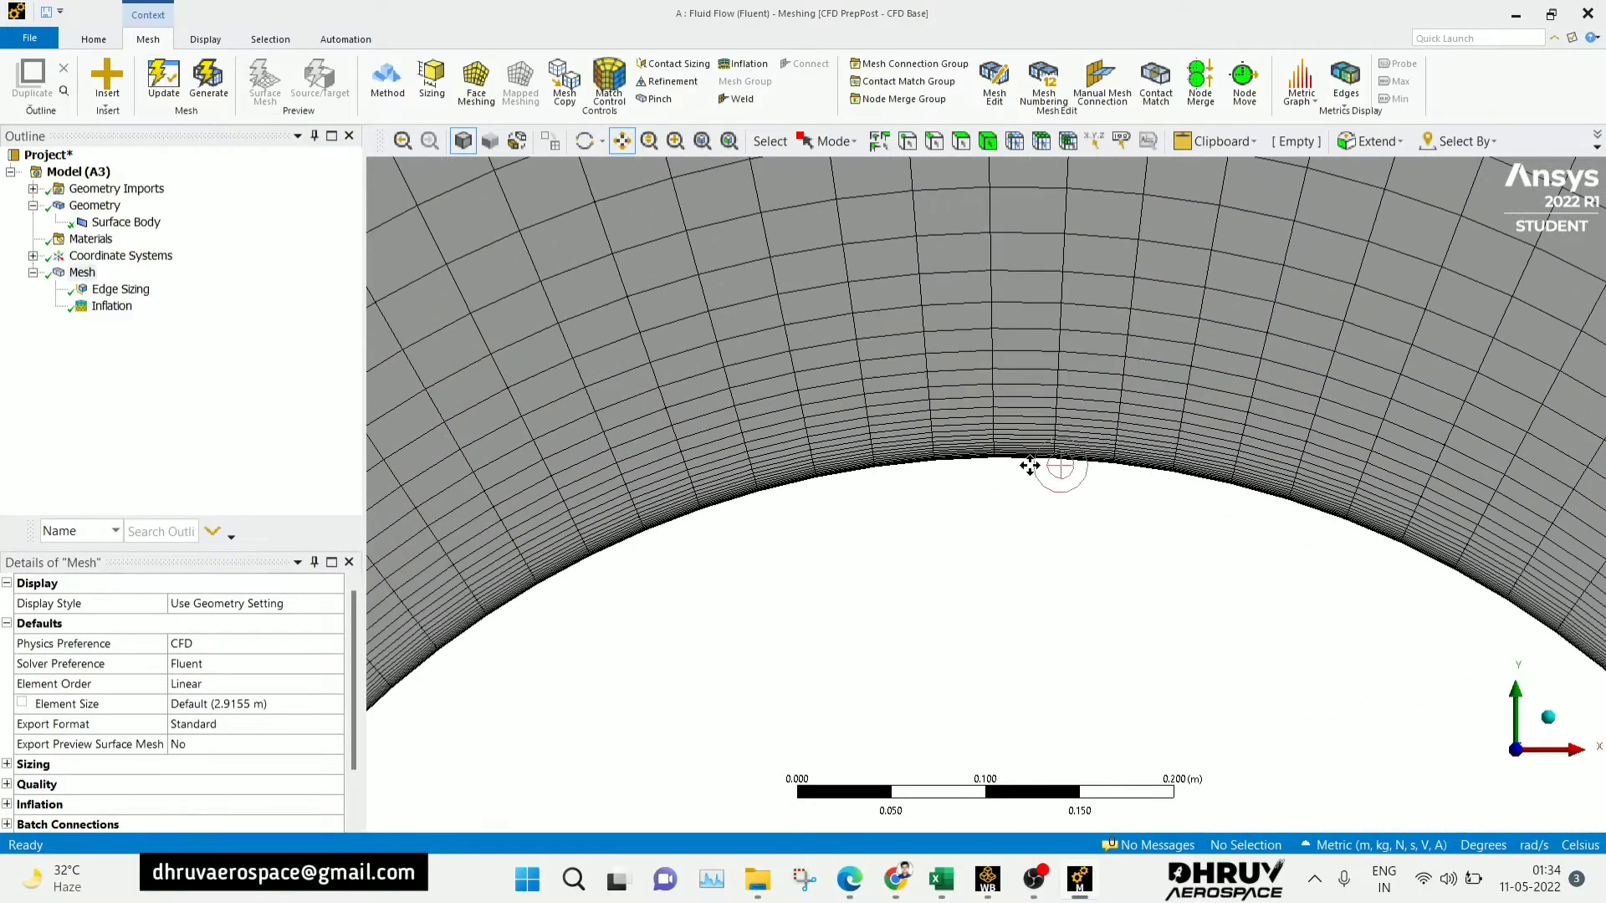
scroll(1029, 466, up, 3)
drag(1030, 466, 878, 448)
scroll(934, 451, up, 3)
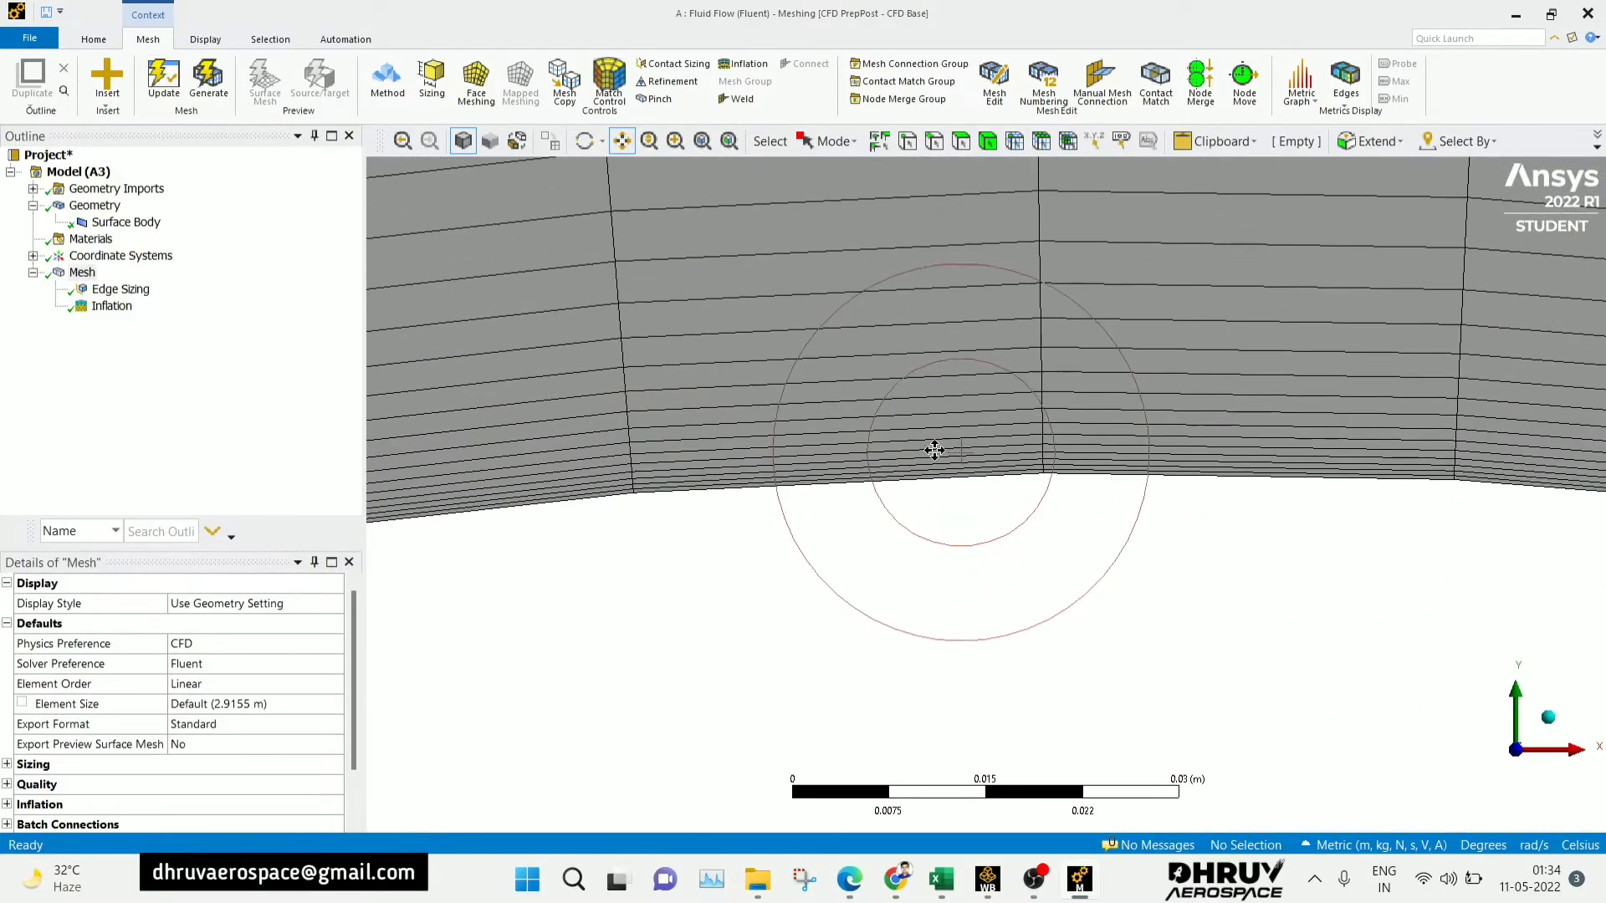
scroll(936, 412, up, 2)
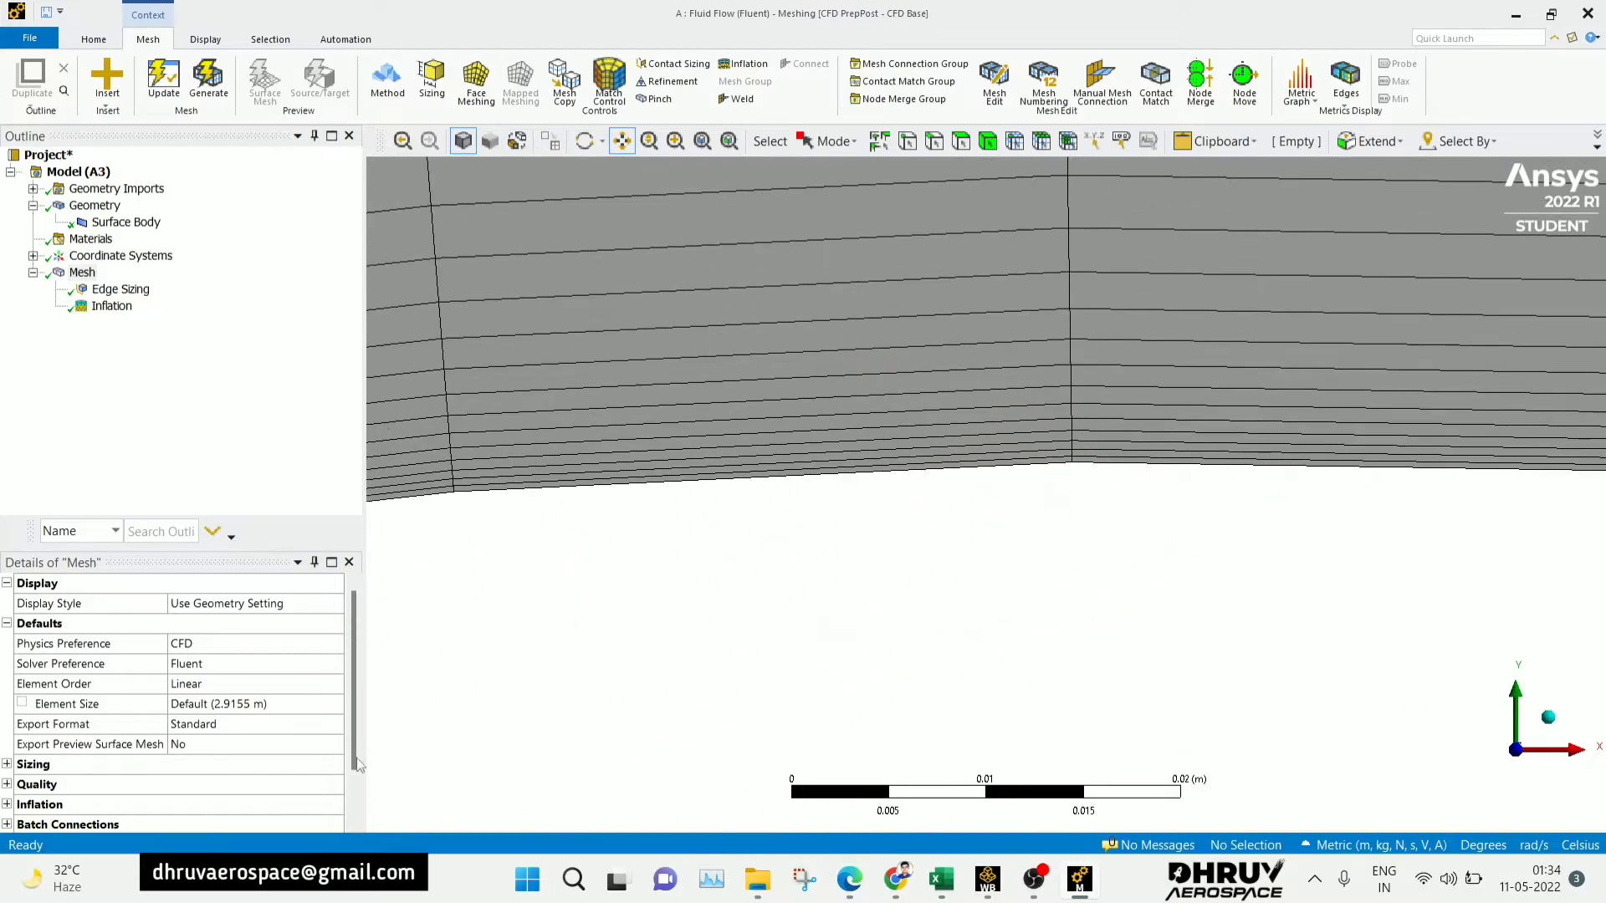
scroll(45, 801, down, 1)
- Change the inflation Growth Rate to 1.1 and Maximum Layers to 70, then regenerate
click(100, 308)
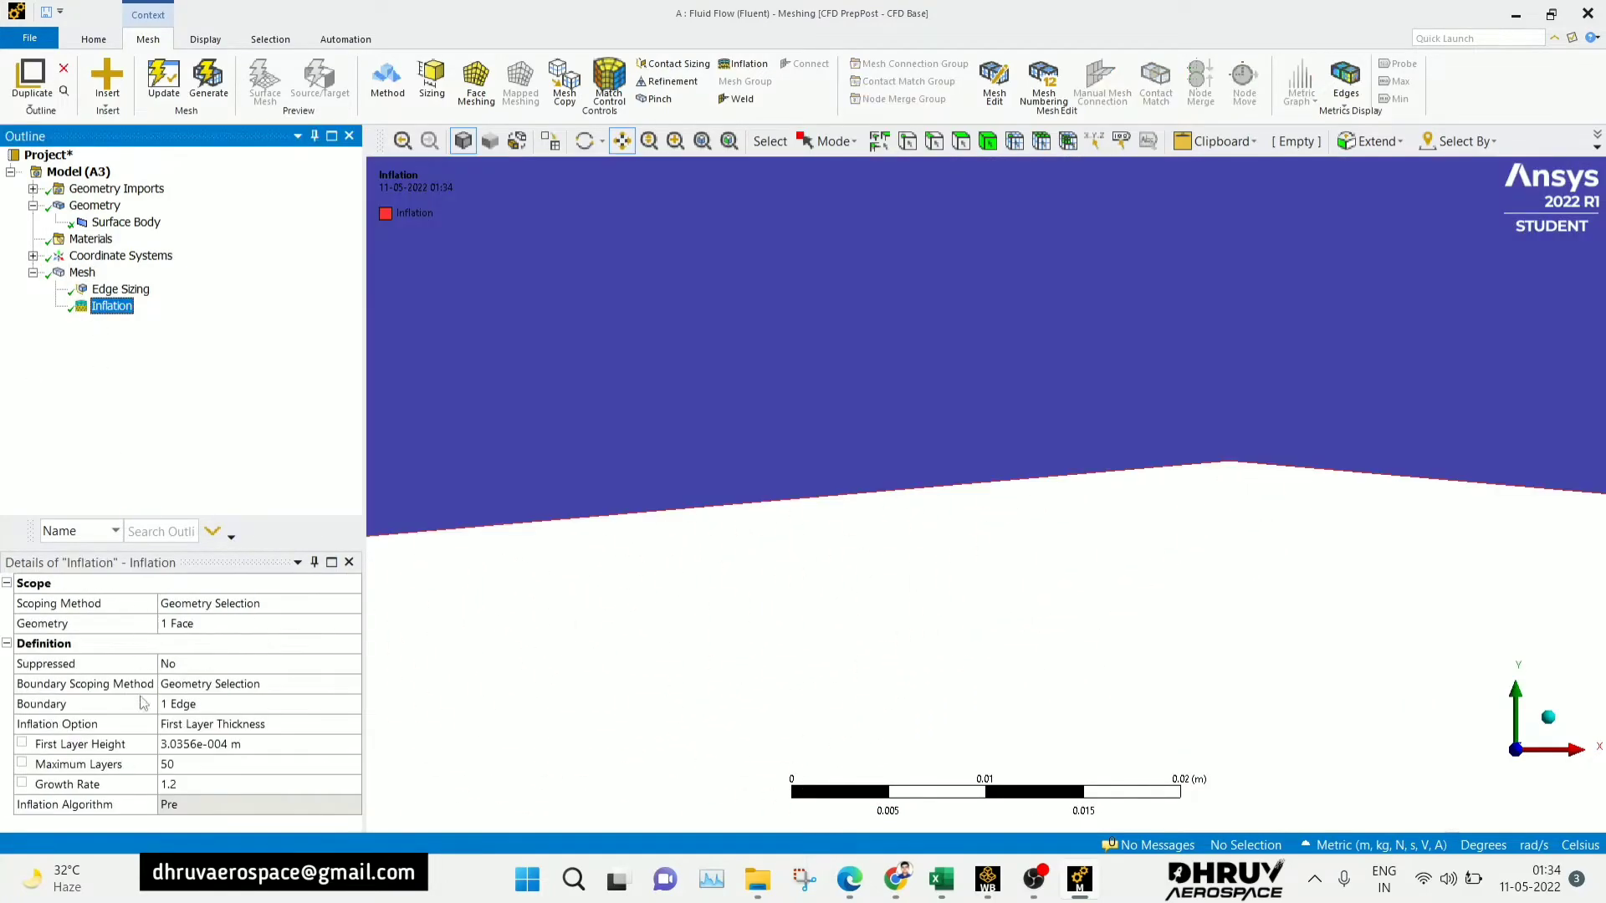
click(177, 786)
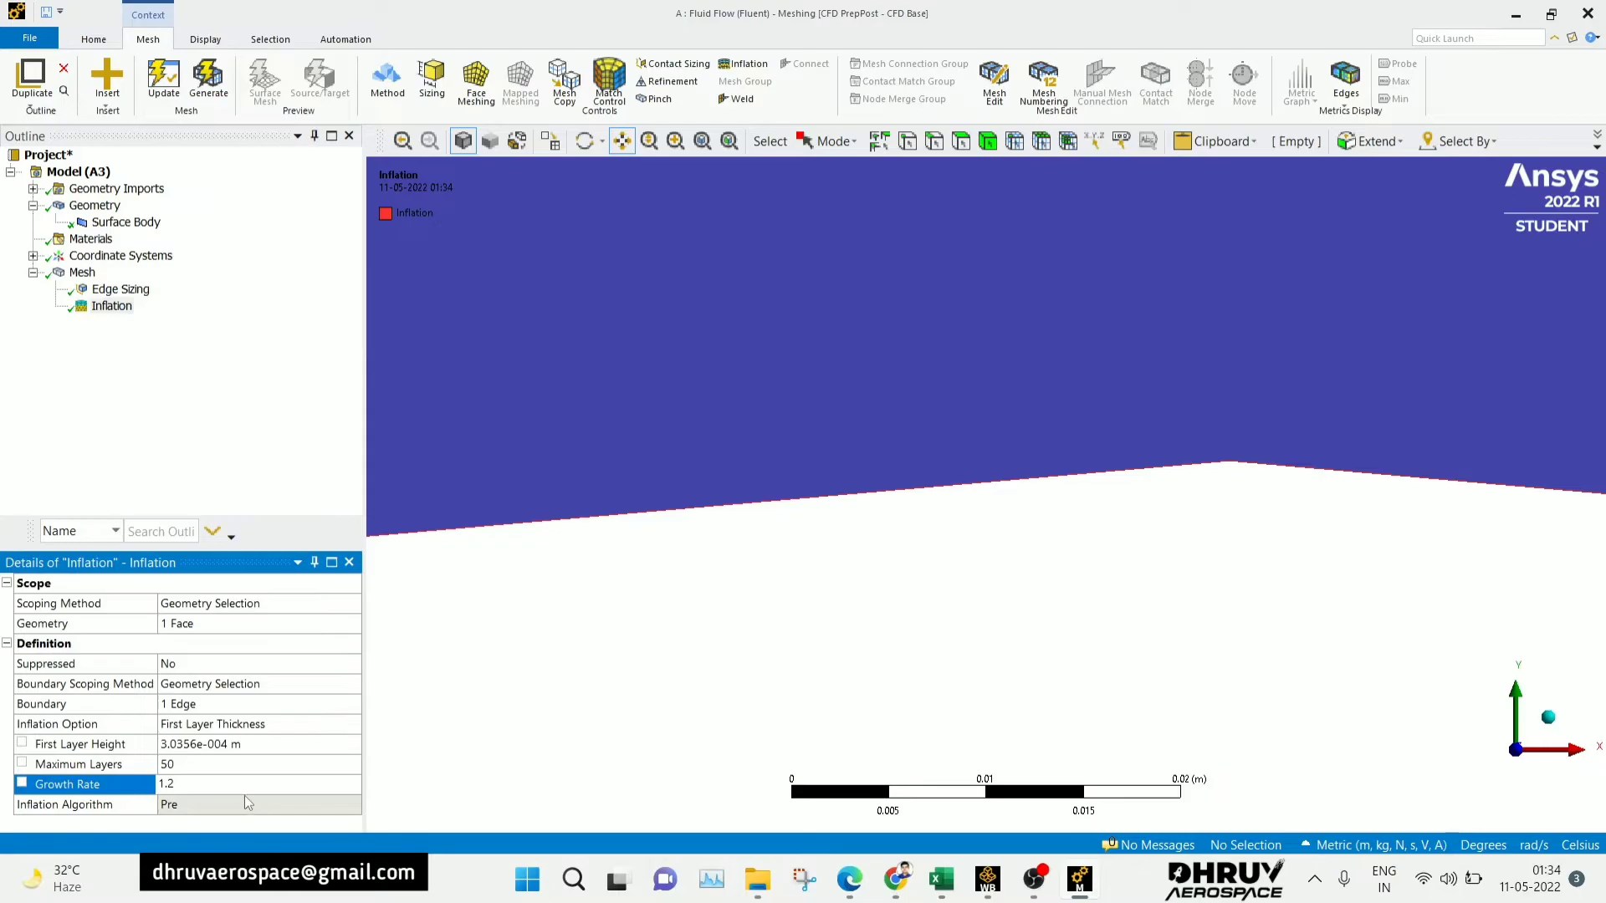
key(BackSpace)
text(1)
click(182, 765)
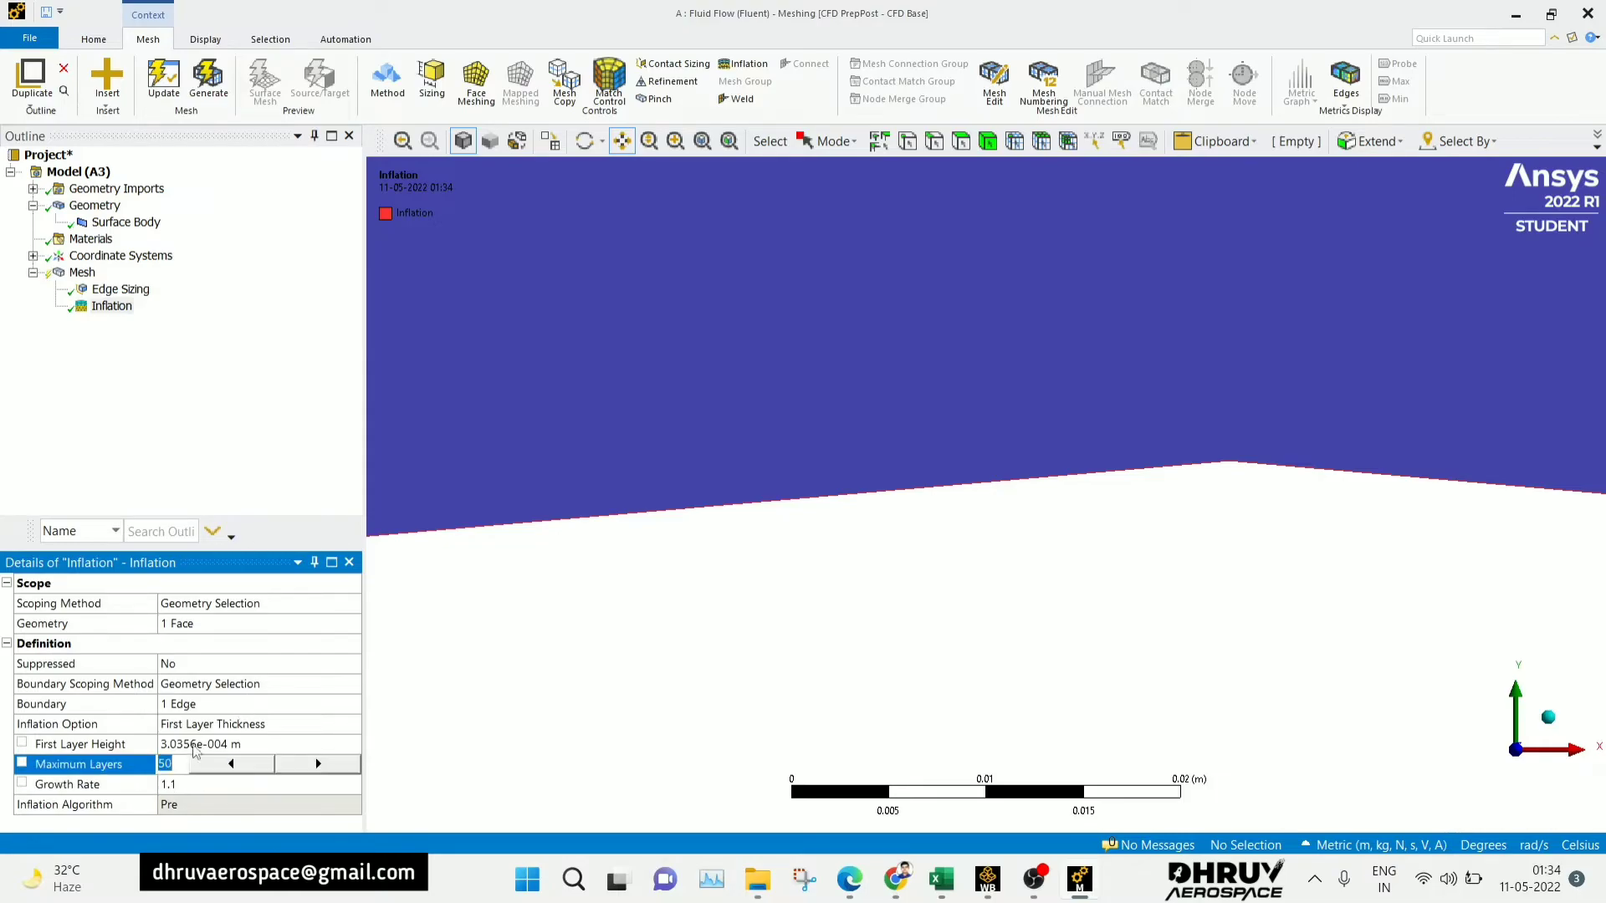
click(208, 81)
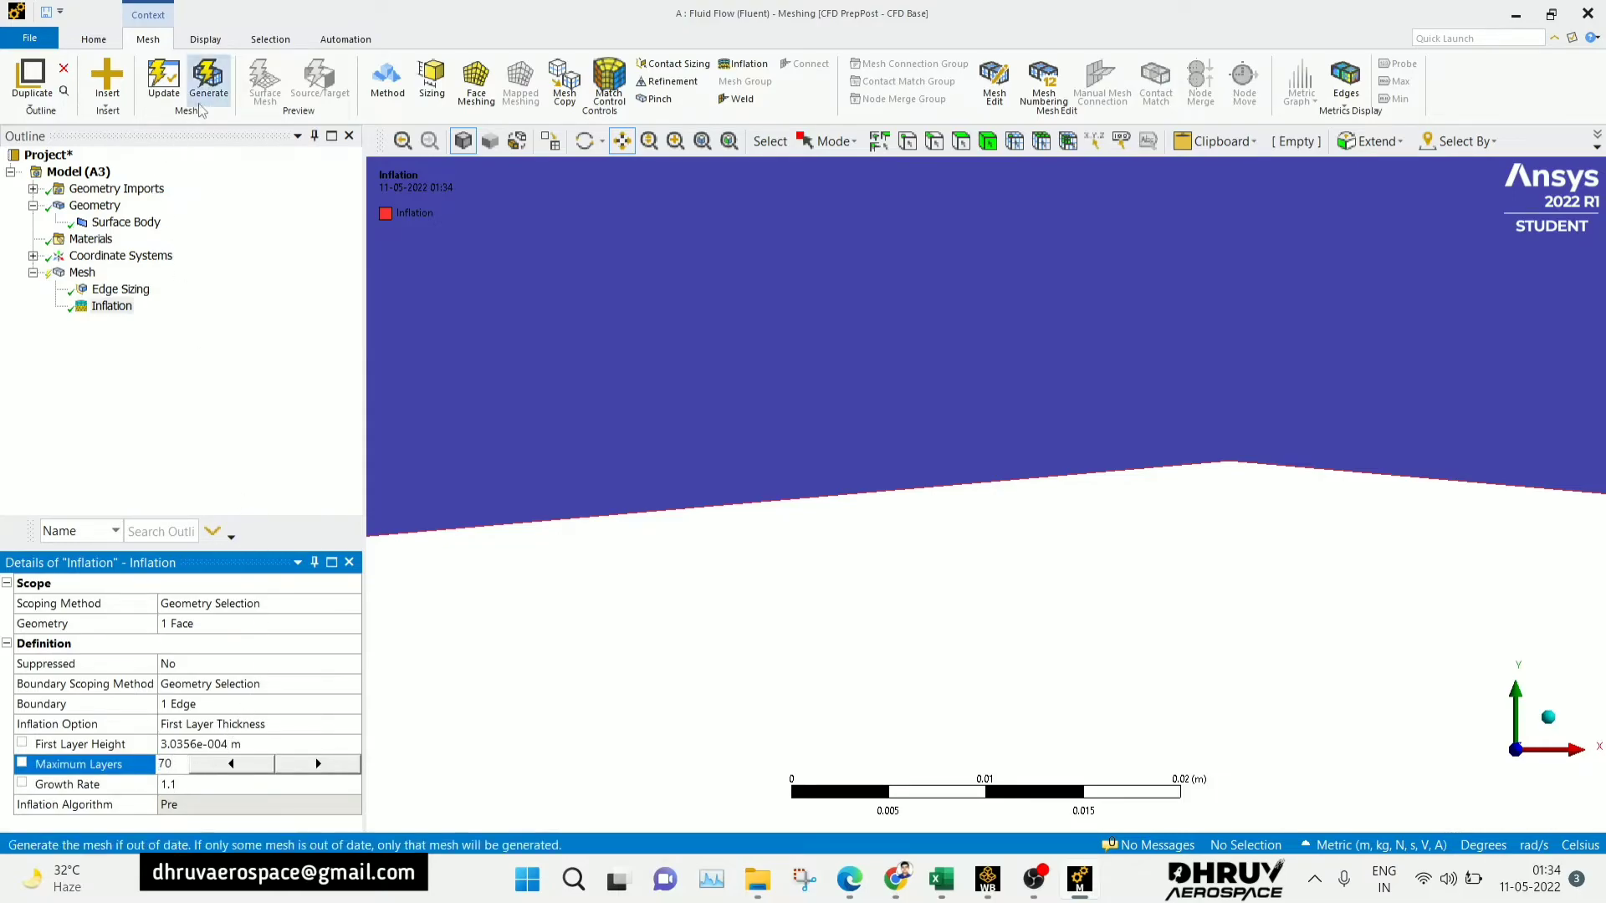
click(95, 278)
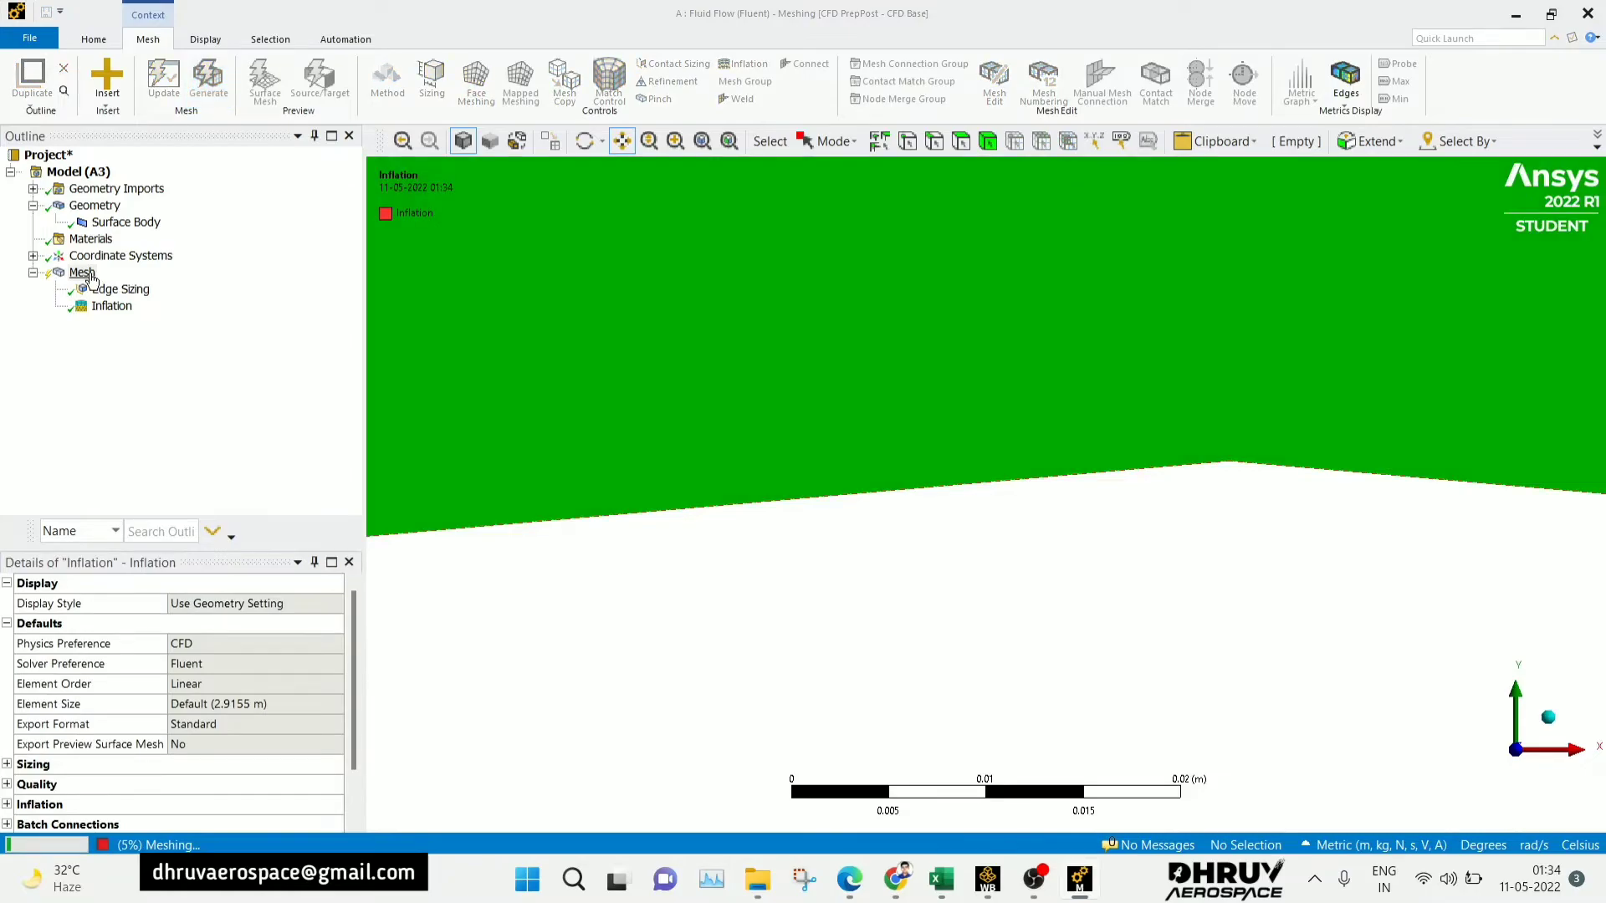
click(81, 273)
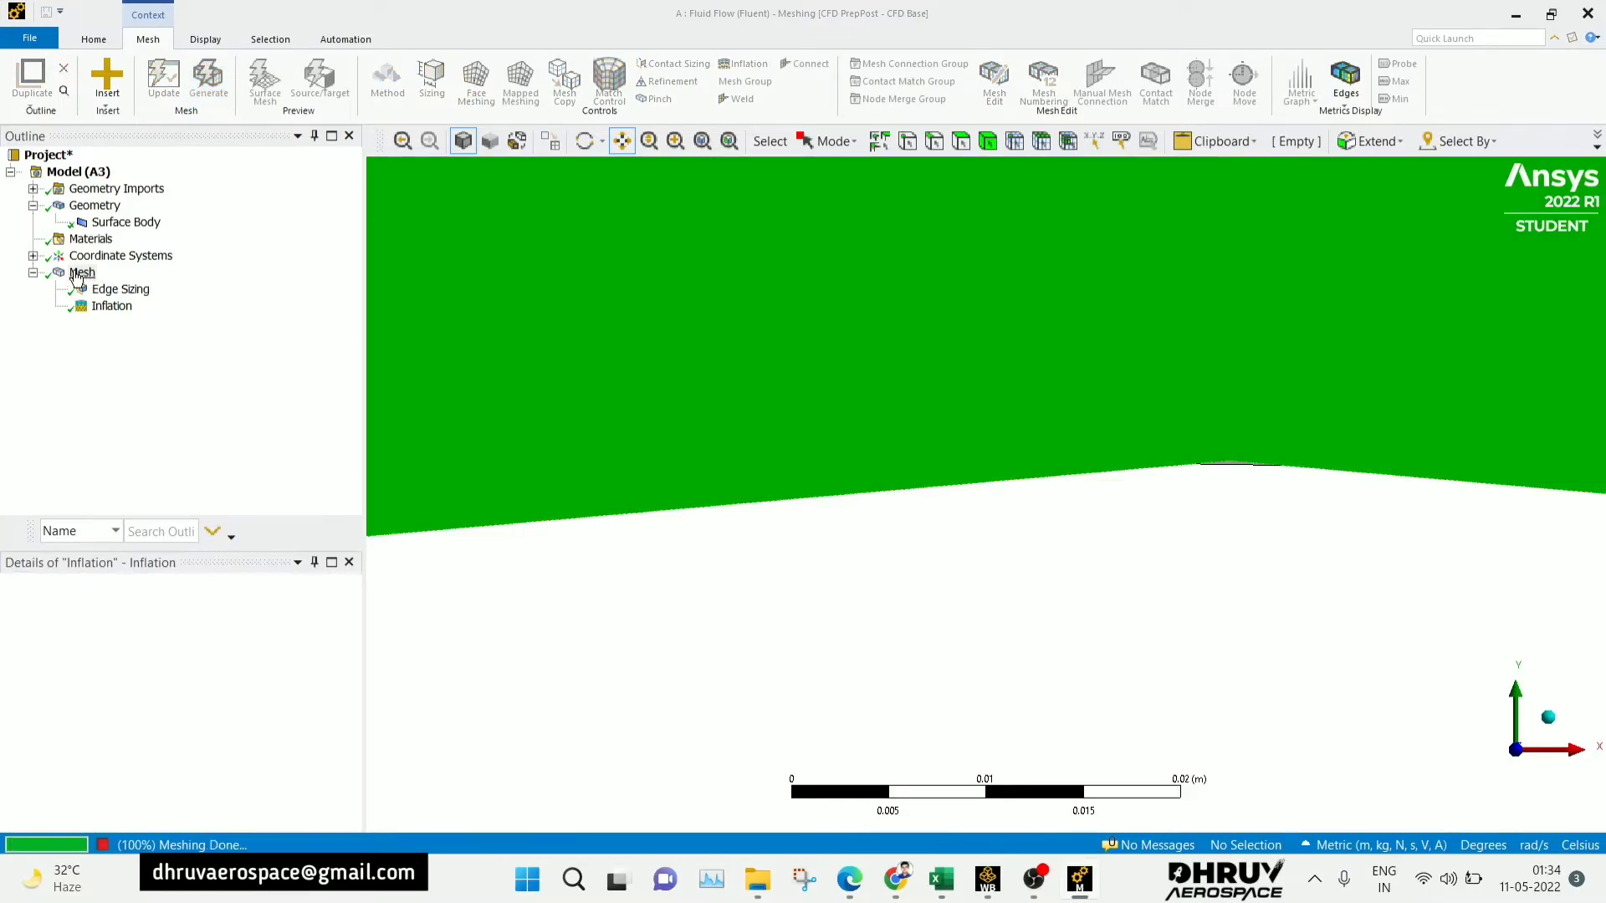
- Zoom out and back in on the regenerated inflation layers, then bring up the y+ calculator
scroll(894, 418, down, 1)
scroll(894, 418, down, 10)
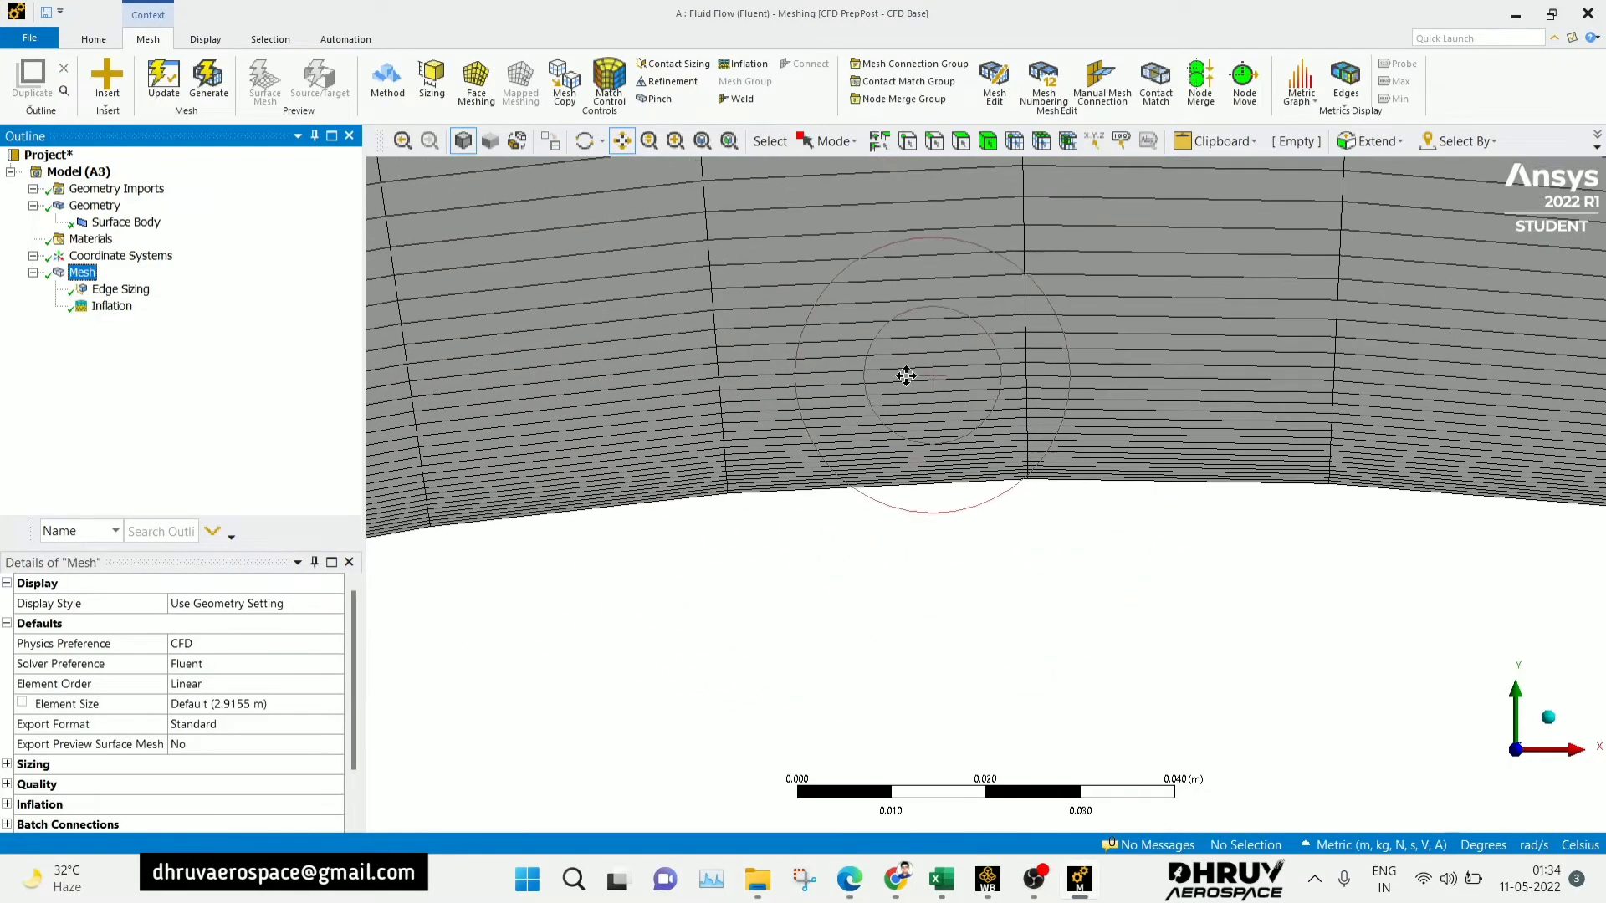
scroll(918, 332, down, 10)
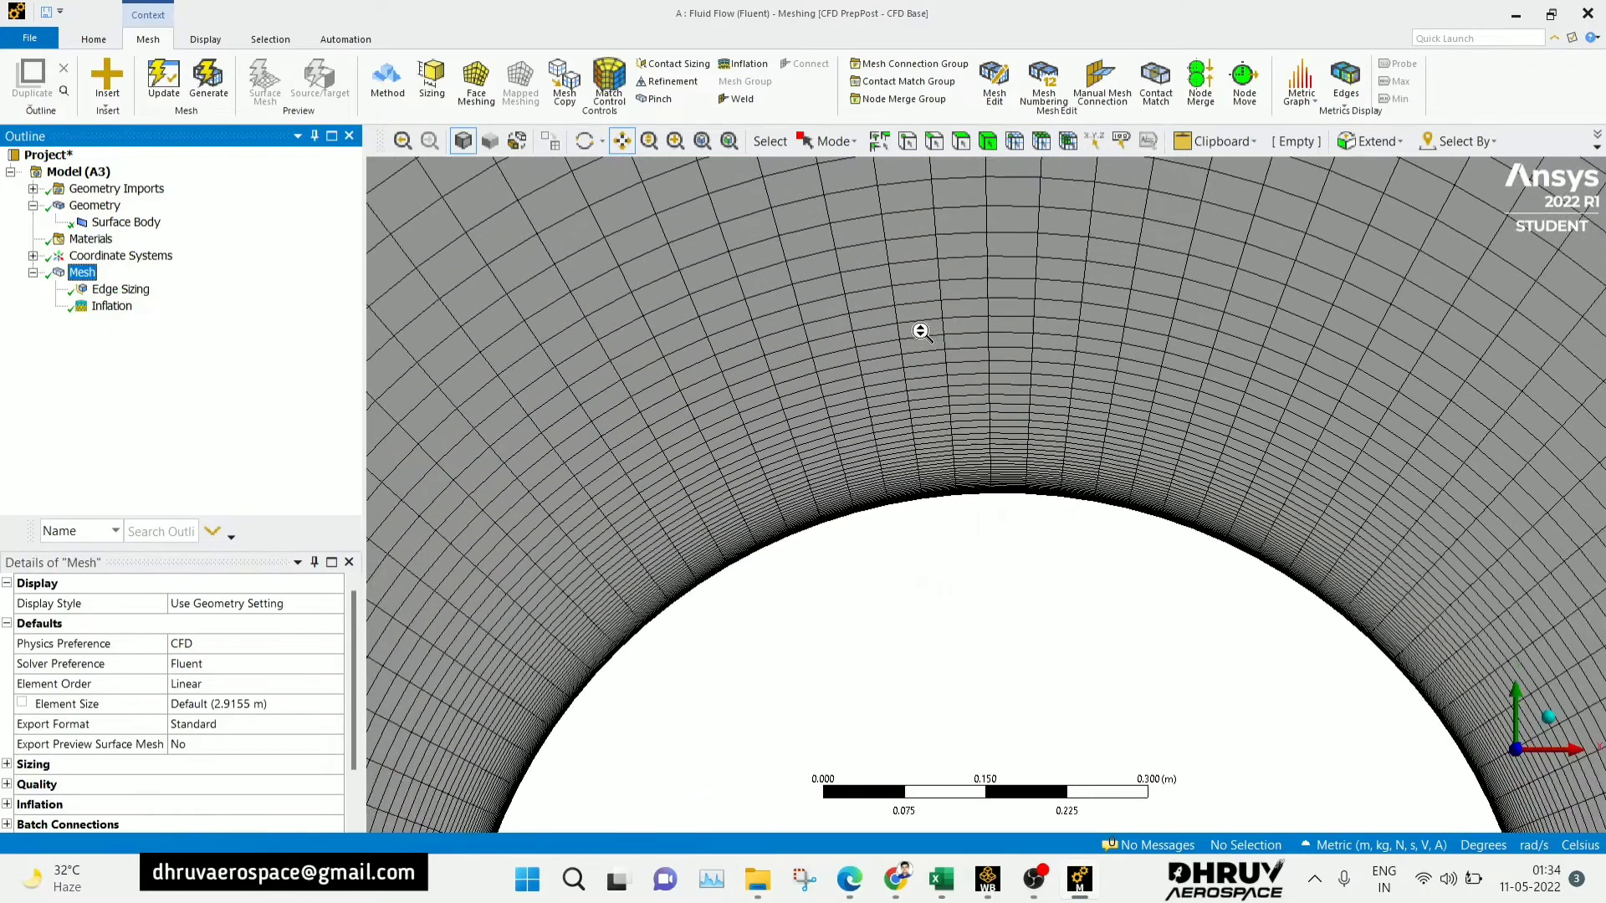
scroll(926, 323, down, 8)
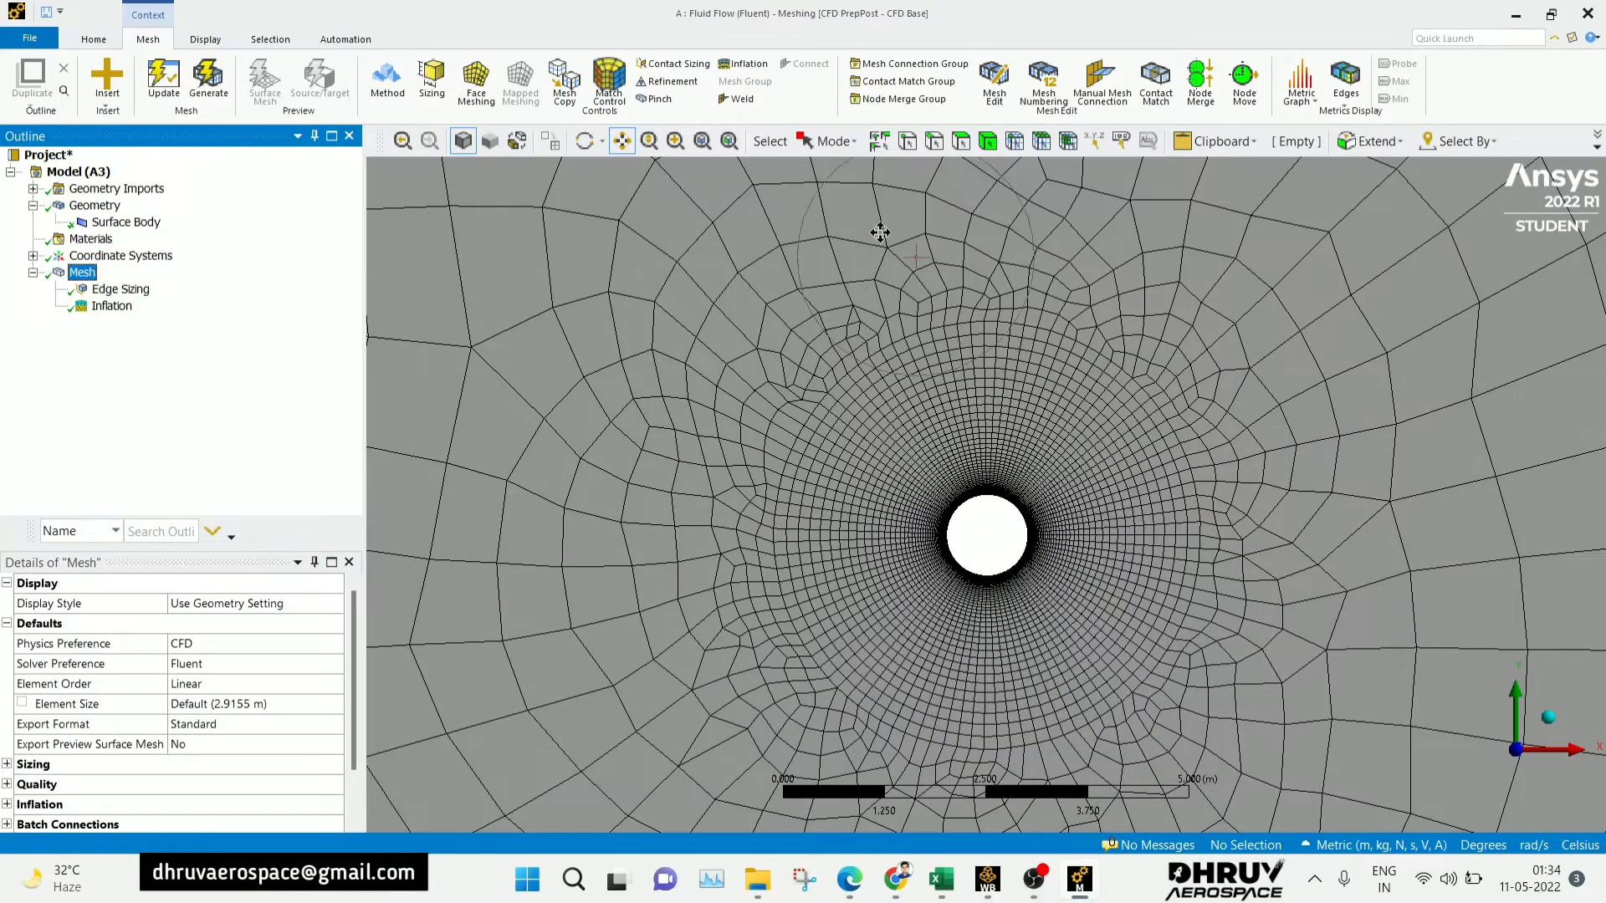
click(649, 140)
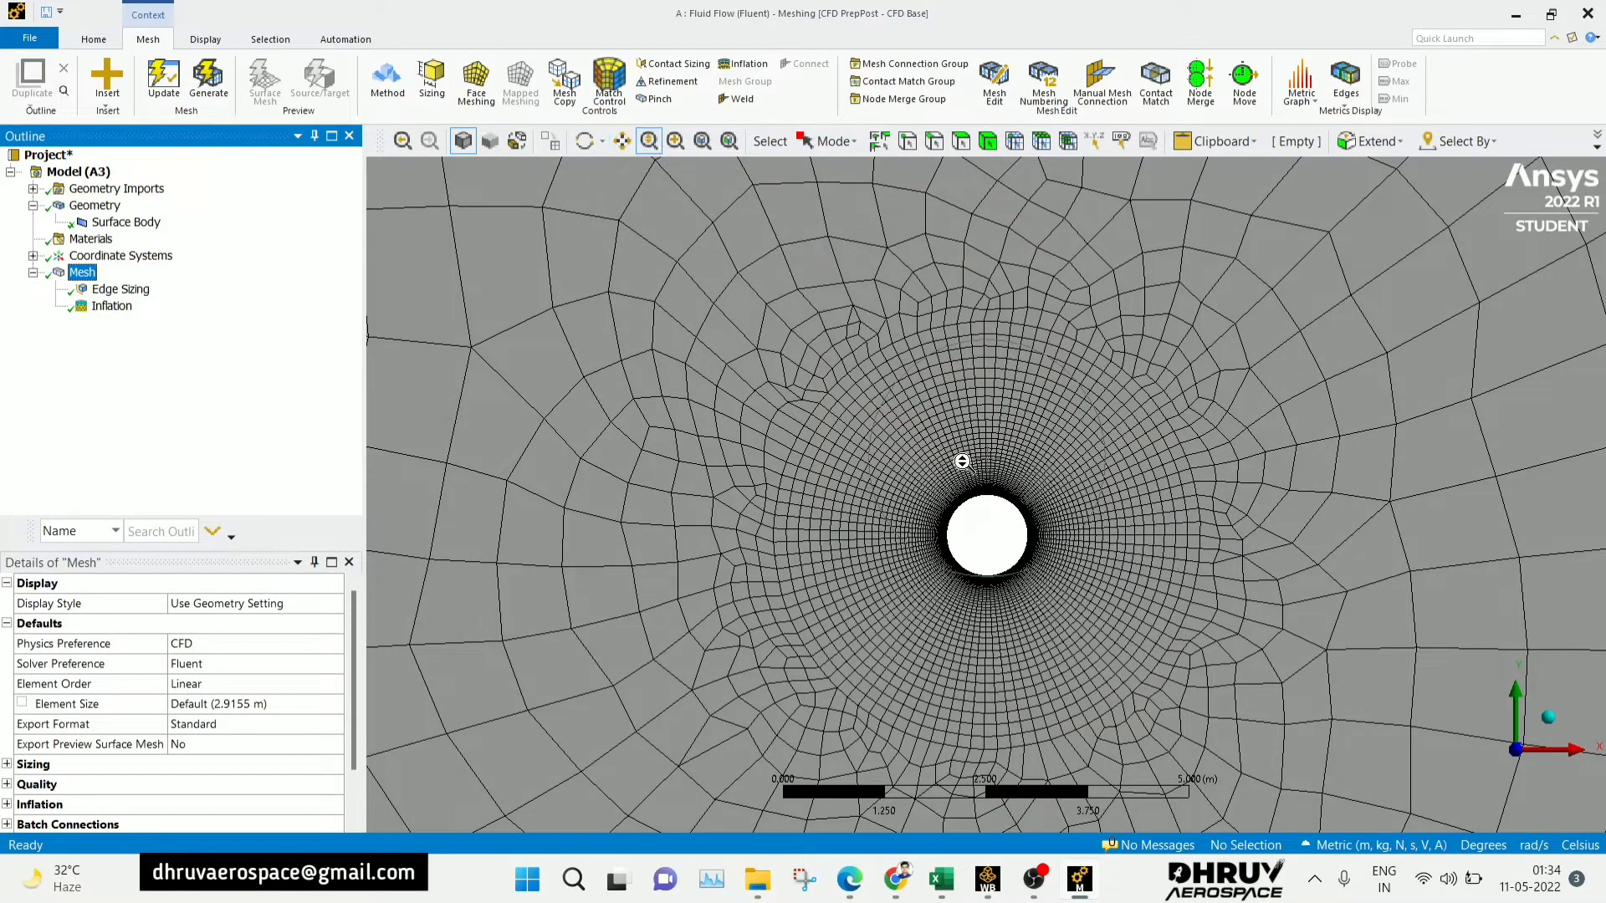
scroll(925, 480, up, 8)
scroll(1018, 377, up, 10)
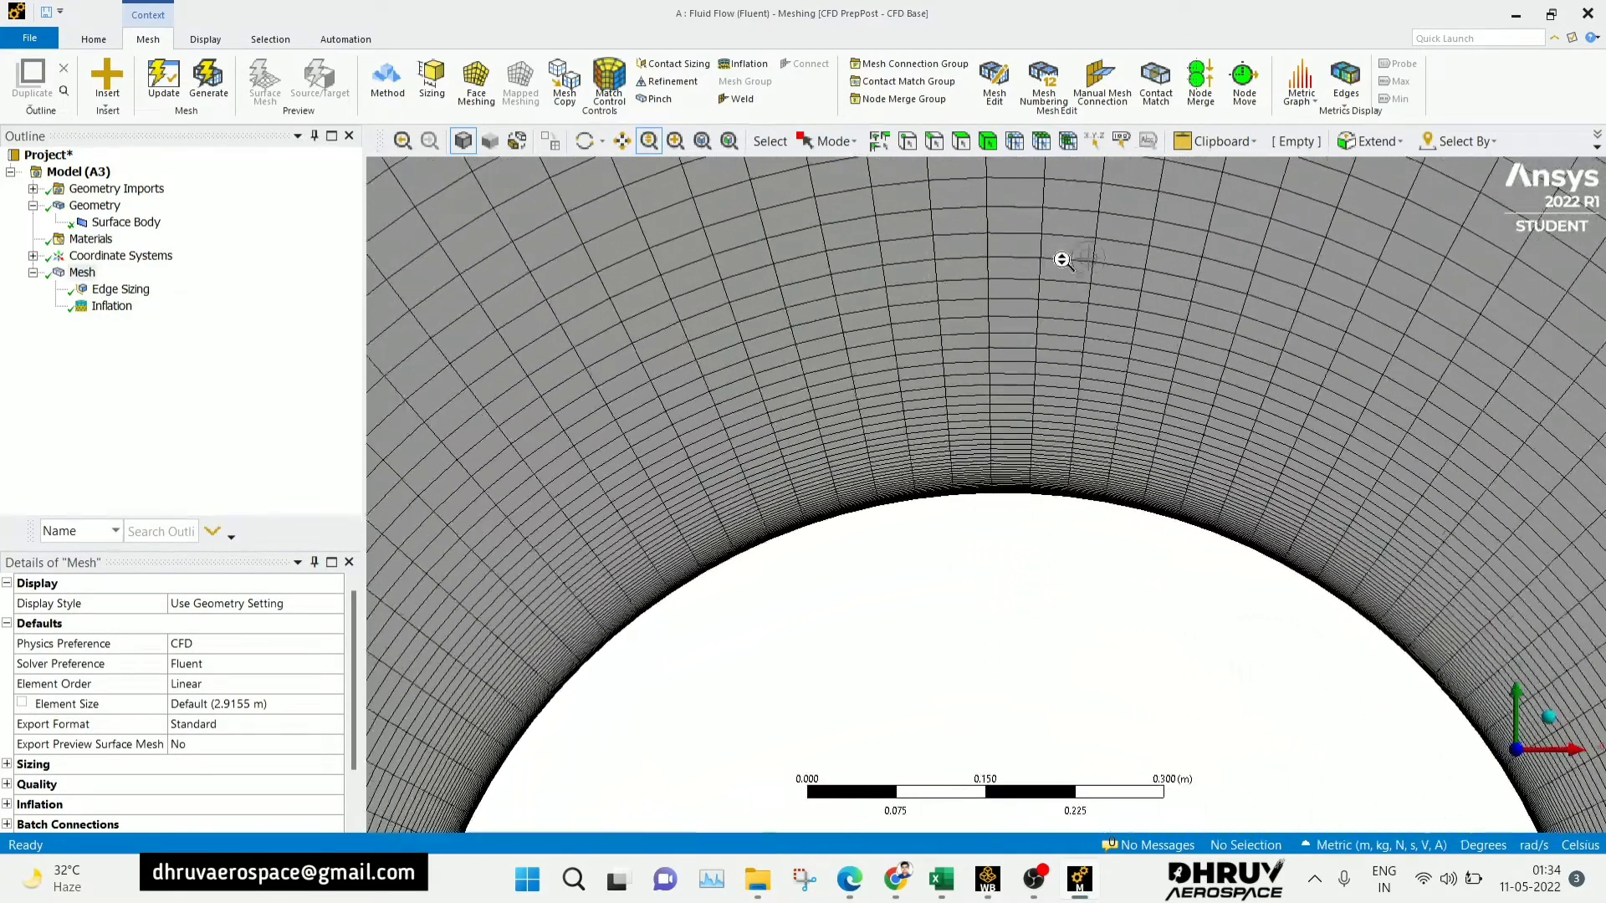
scroll(1030, 411, down, 10)
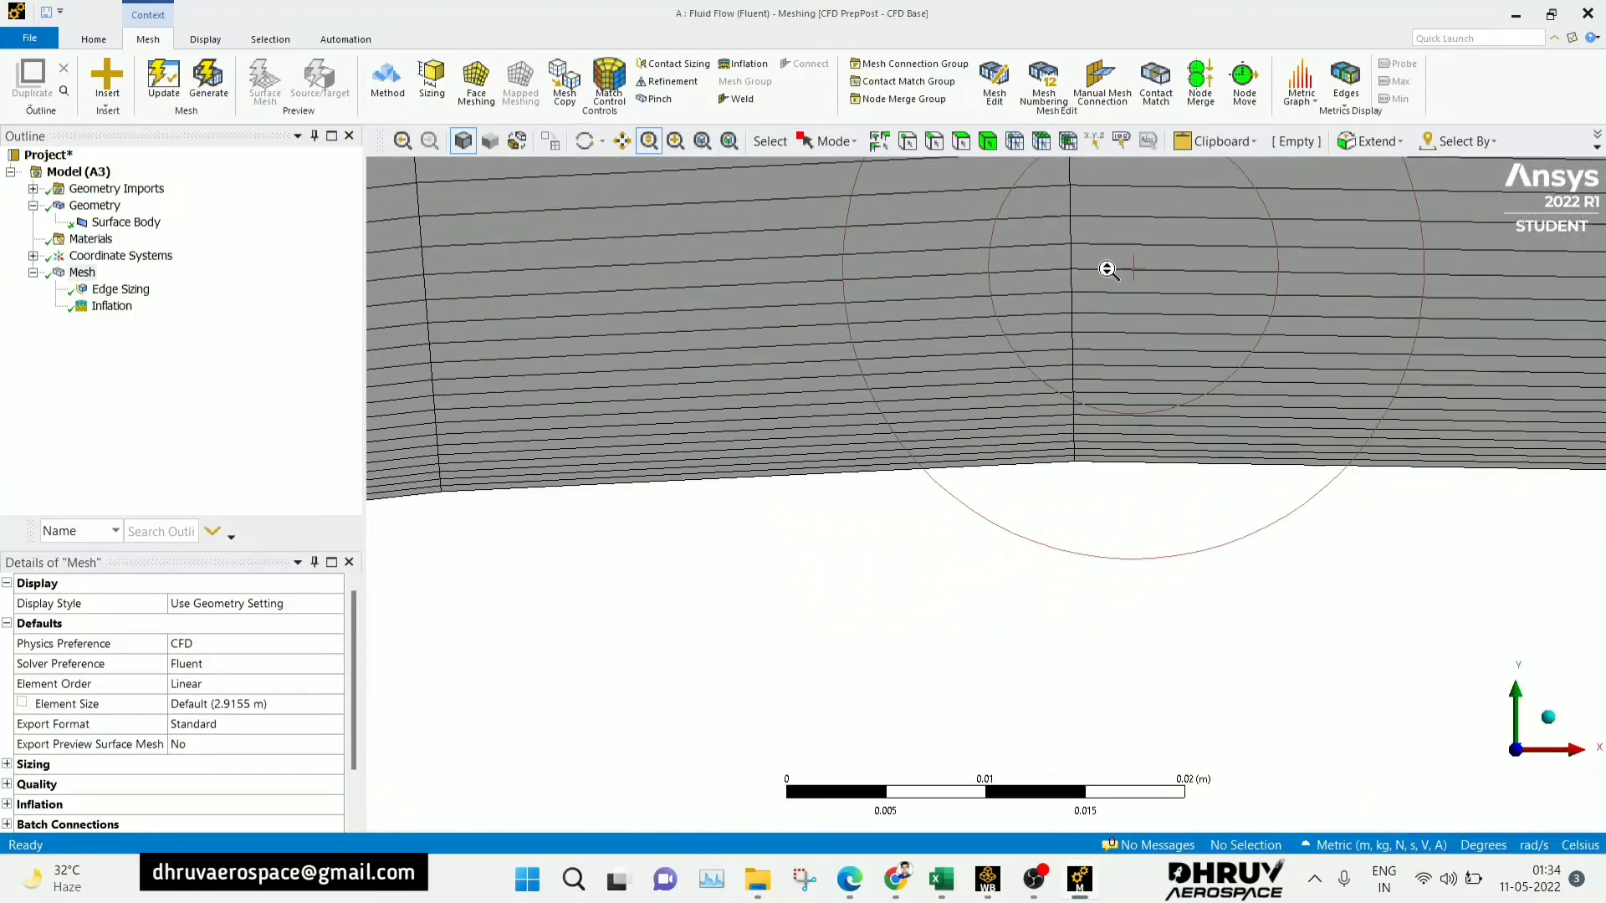
scroll(1087, 580, down, 3)
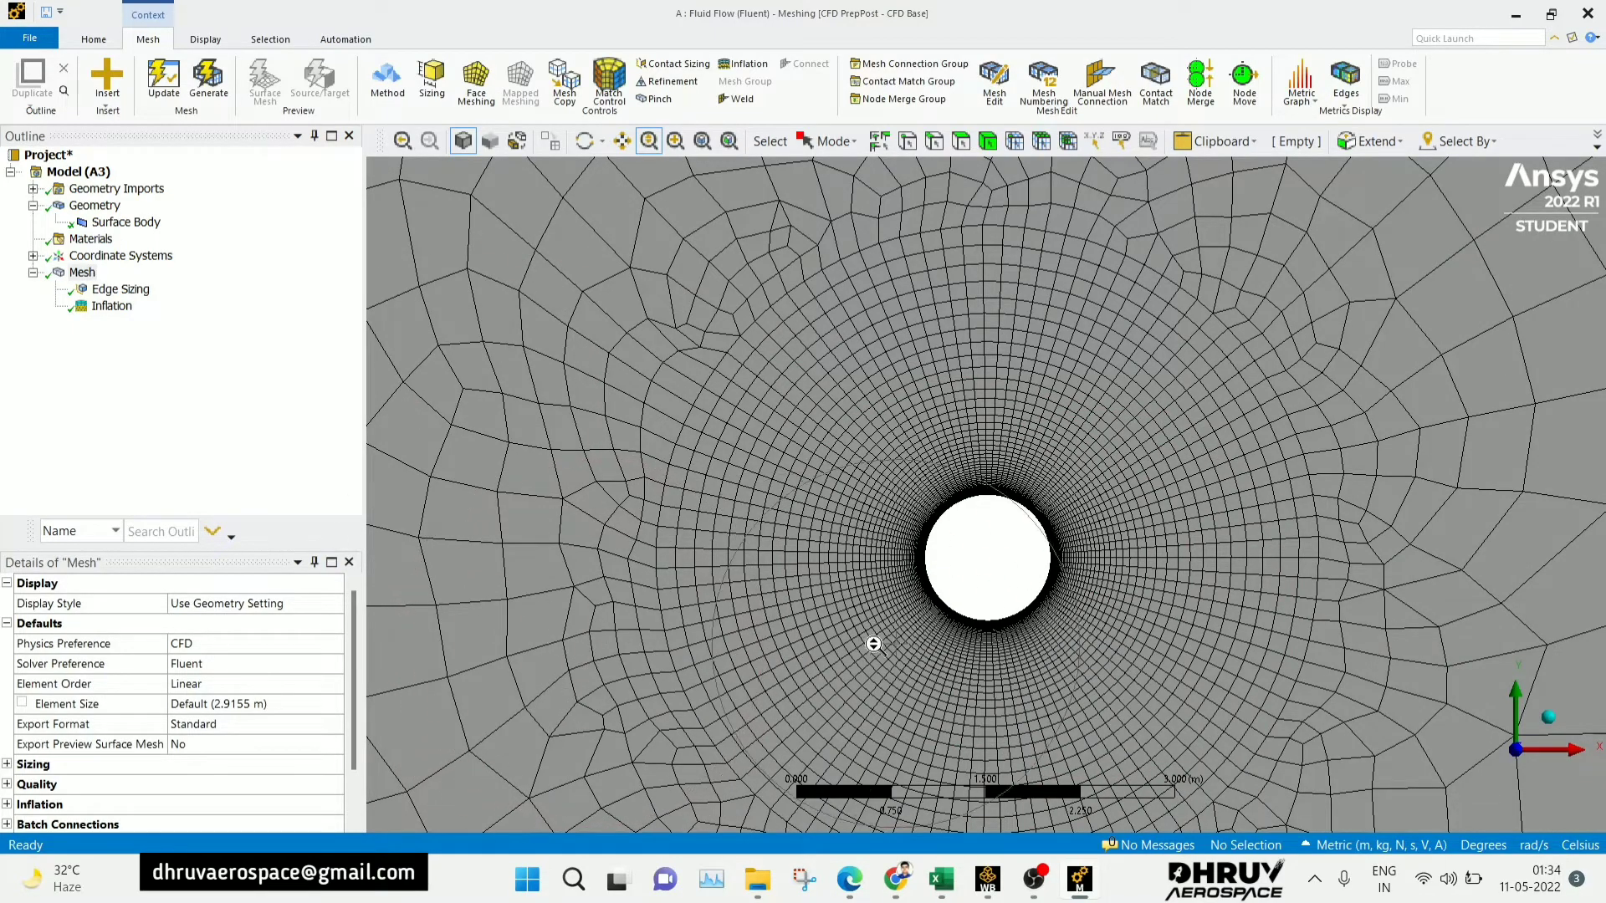
click(896, 878)
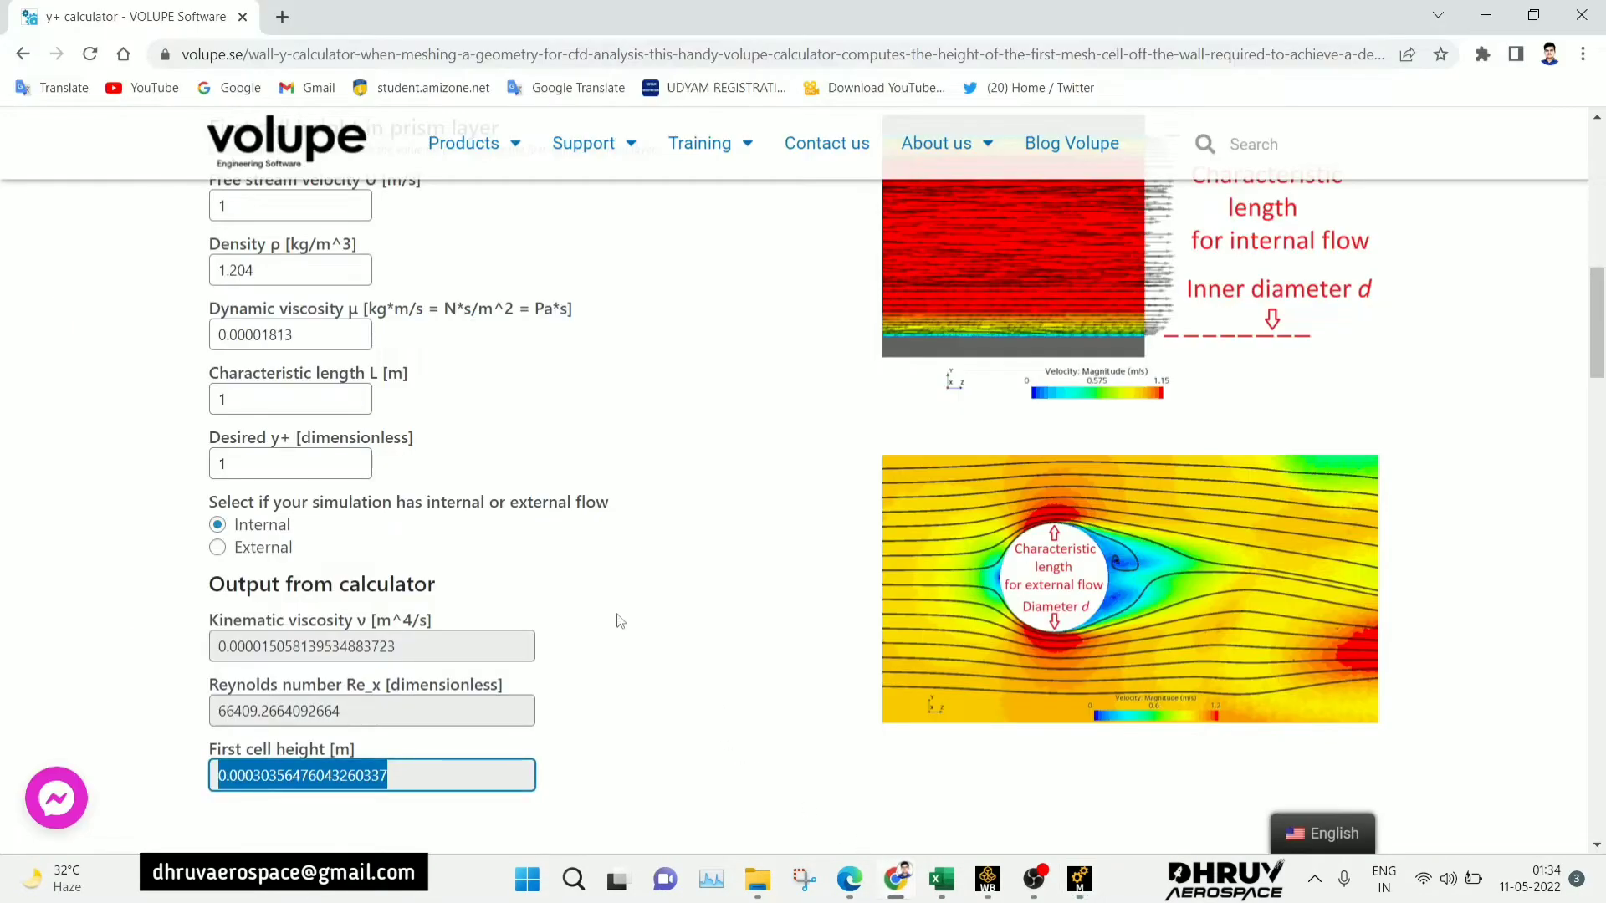
- Scroll through the first cell height, boundary layer and prism layer results, then minimize the browser
scroll(617, 597, up, 15)
scroll(618, 598, down, 15)
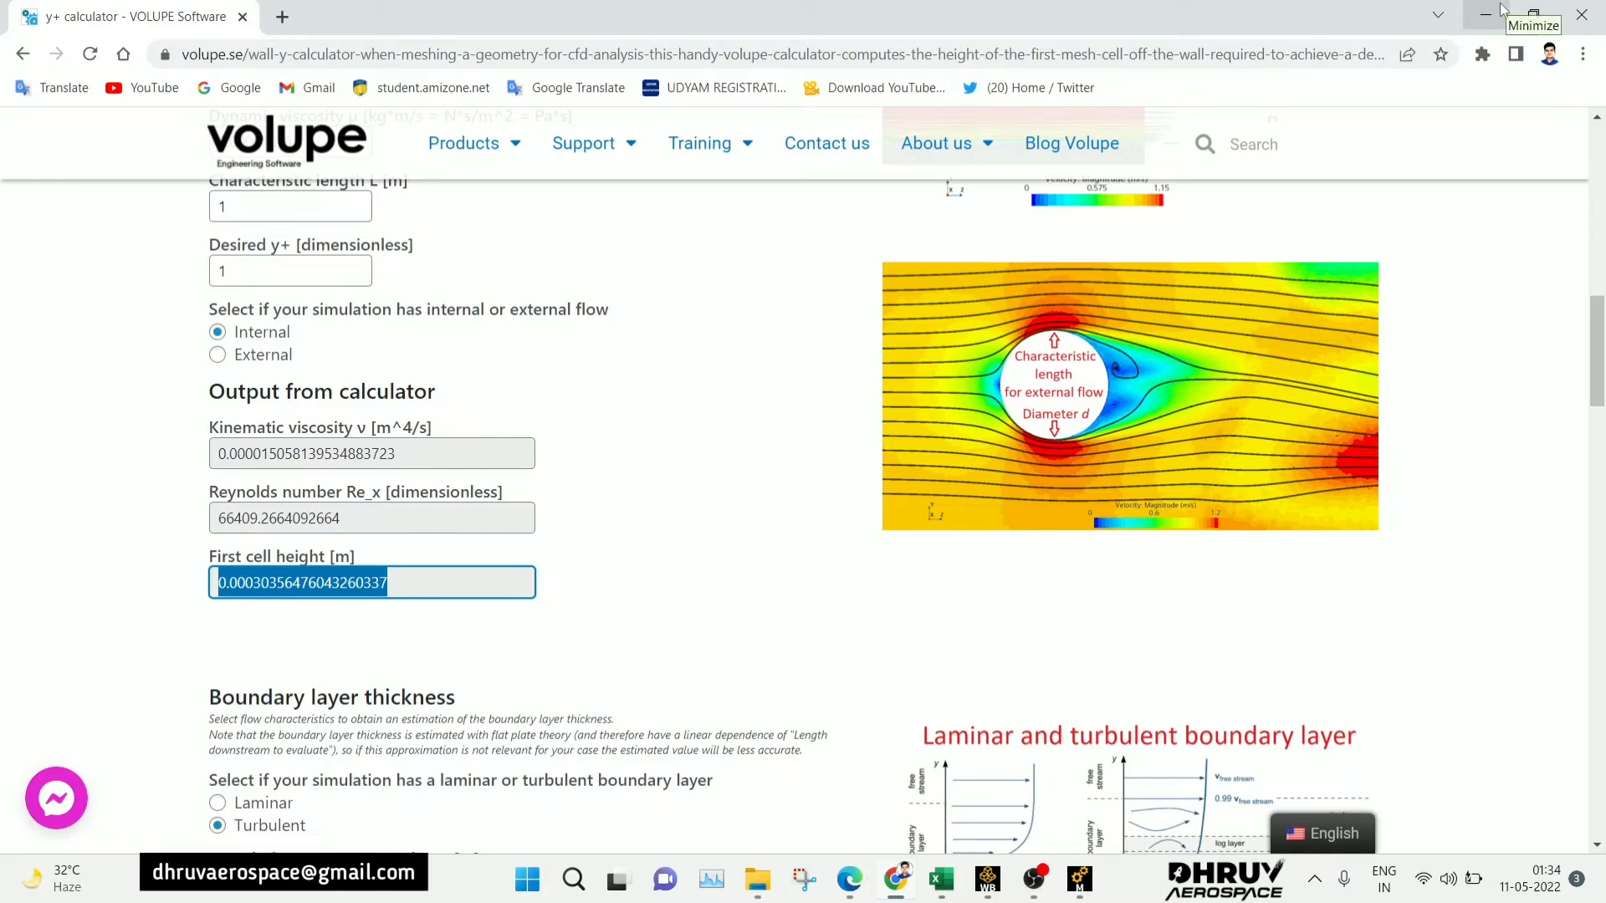
scroll(946, 553, down, 5)
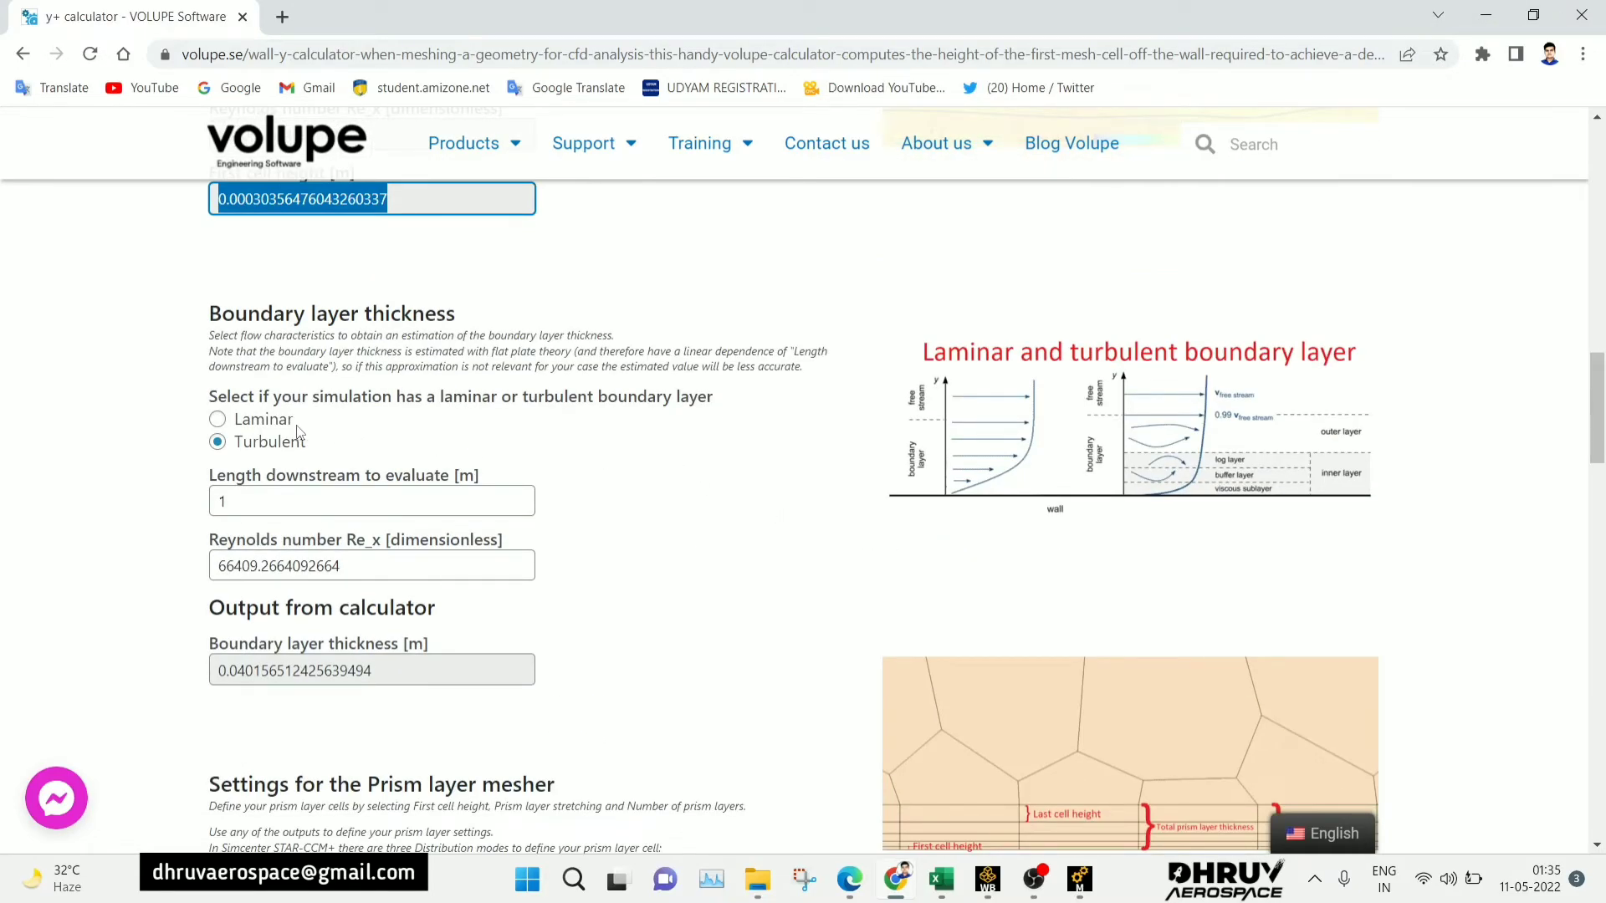
scroll(300, 429, up, 10)
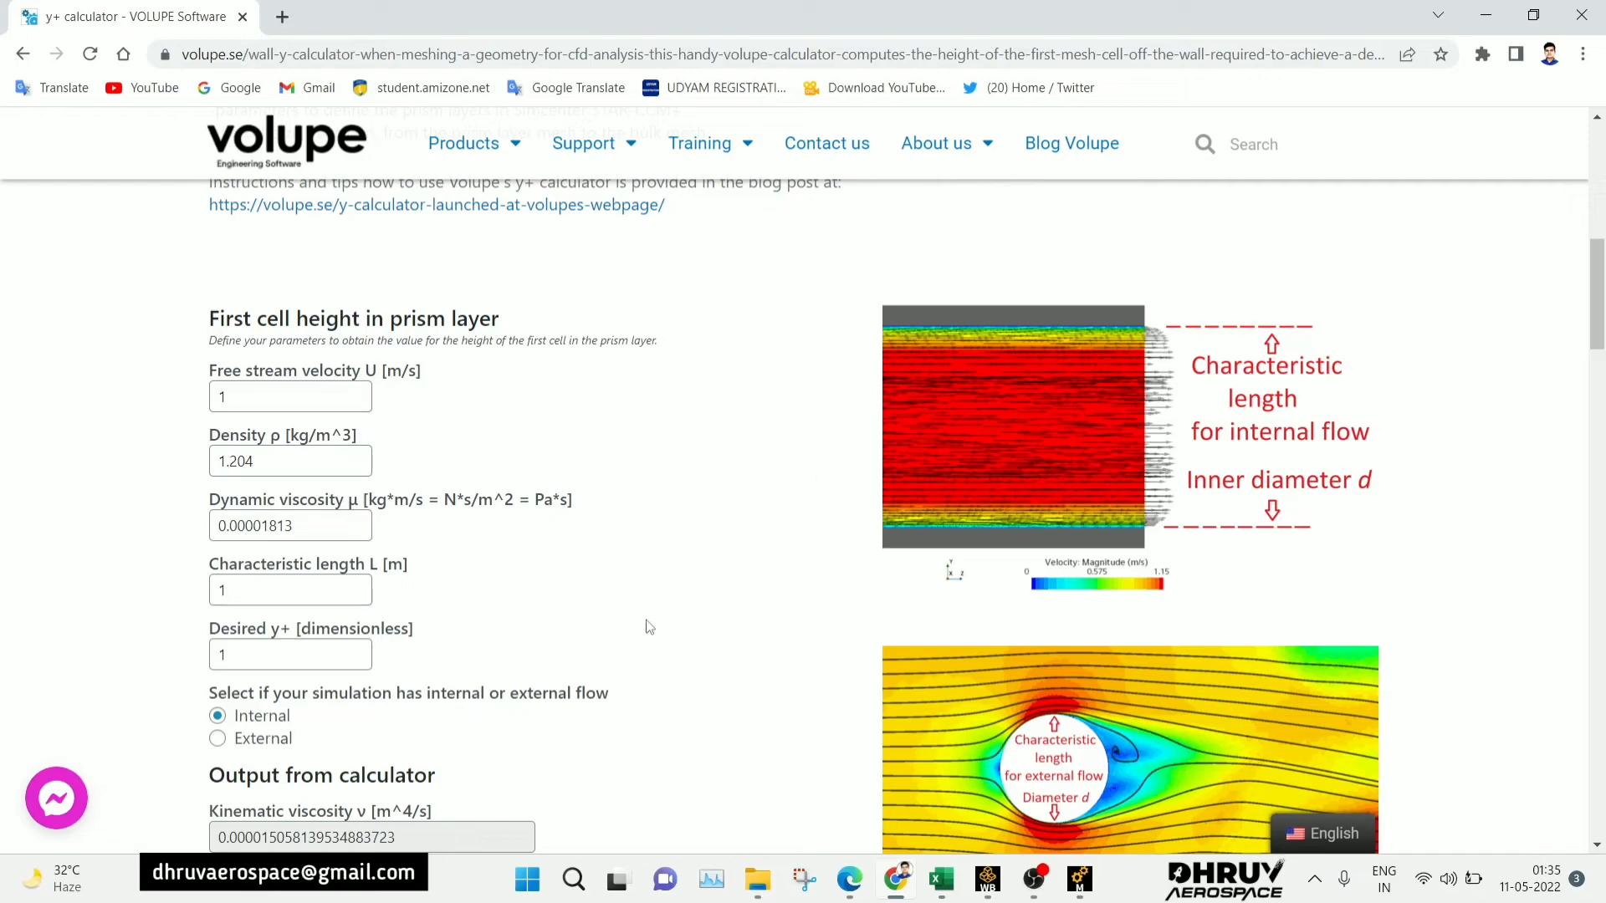
scroll(367, 749, down, 15)
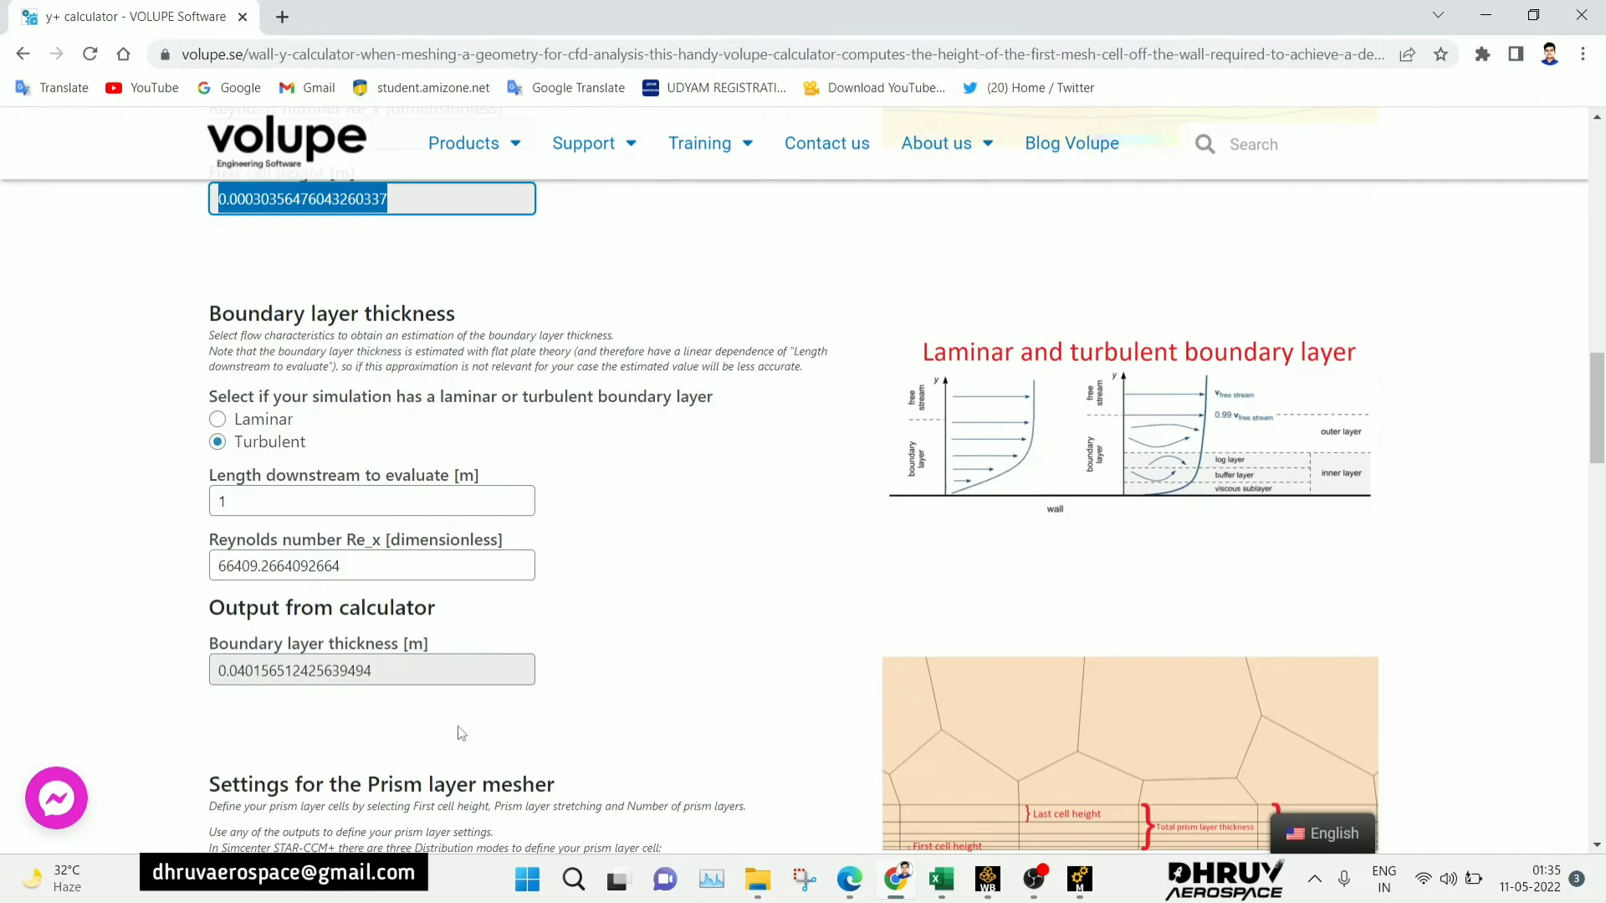
scroll(505, 583, down, 5)
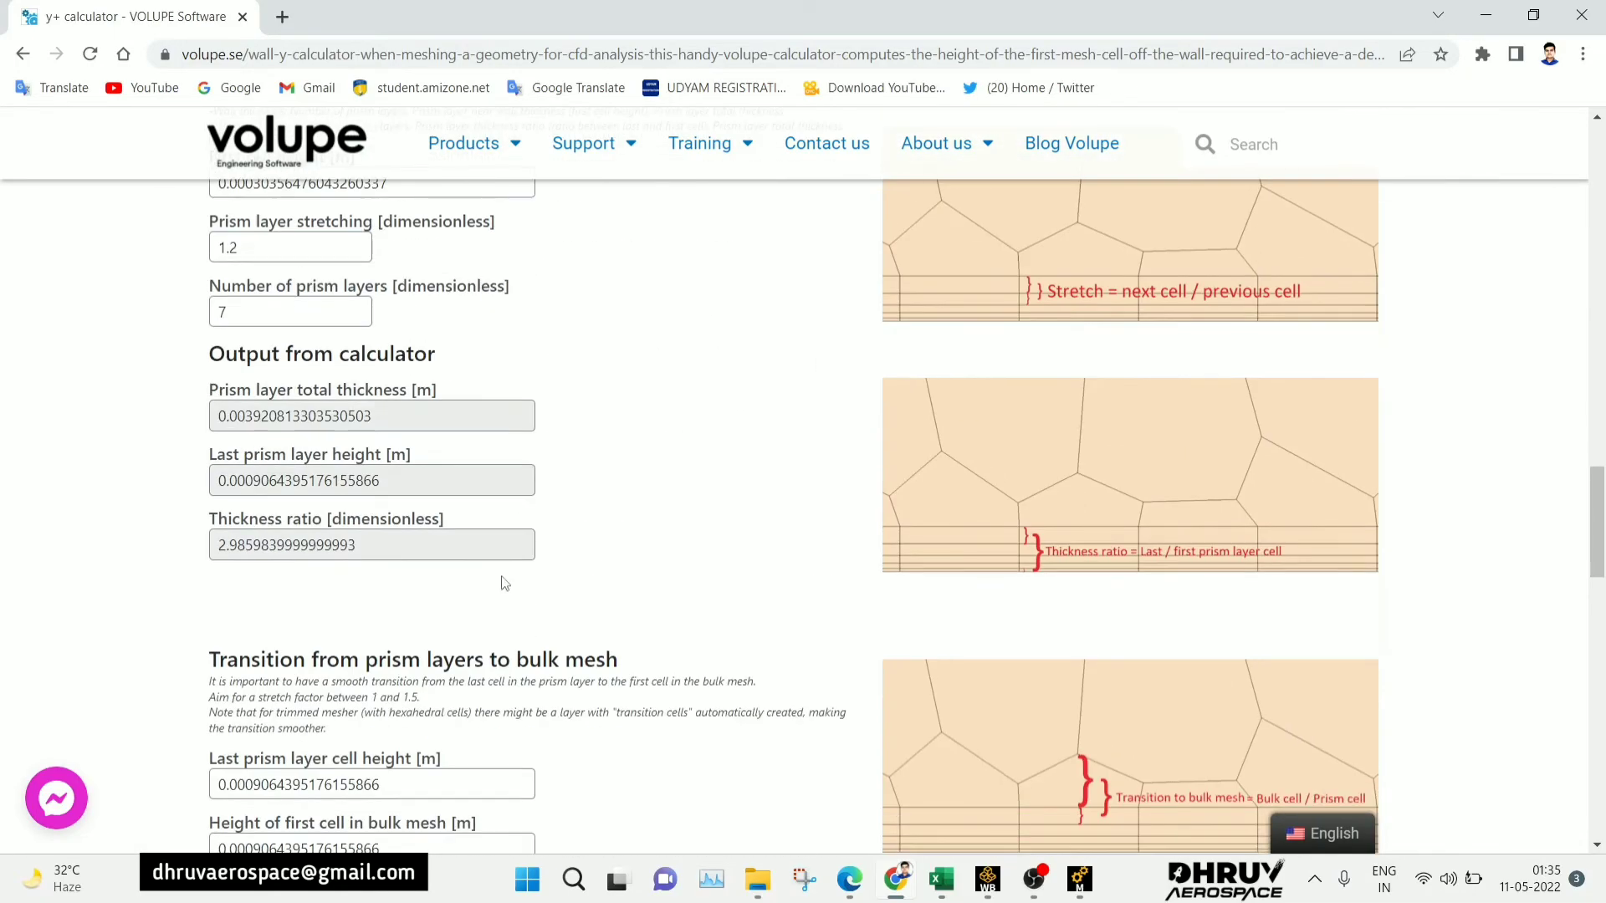
scroll(544, 563, down, 5)
scroll(553, 561, up, 10)
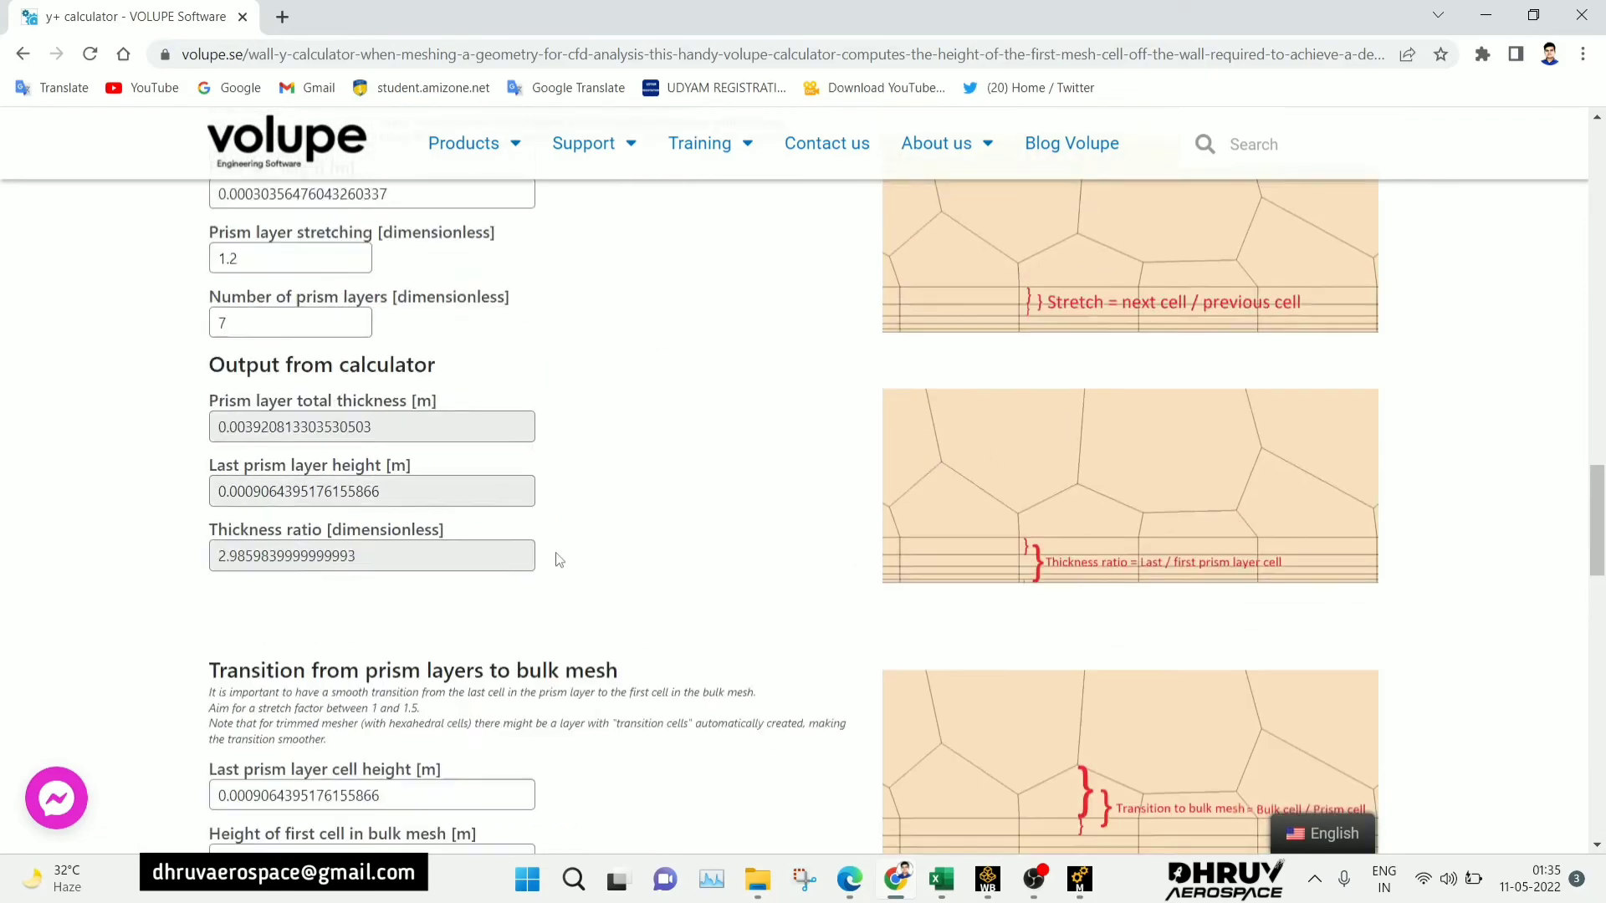
click(1483, 16)
scroll(1061, 425, up, 8)
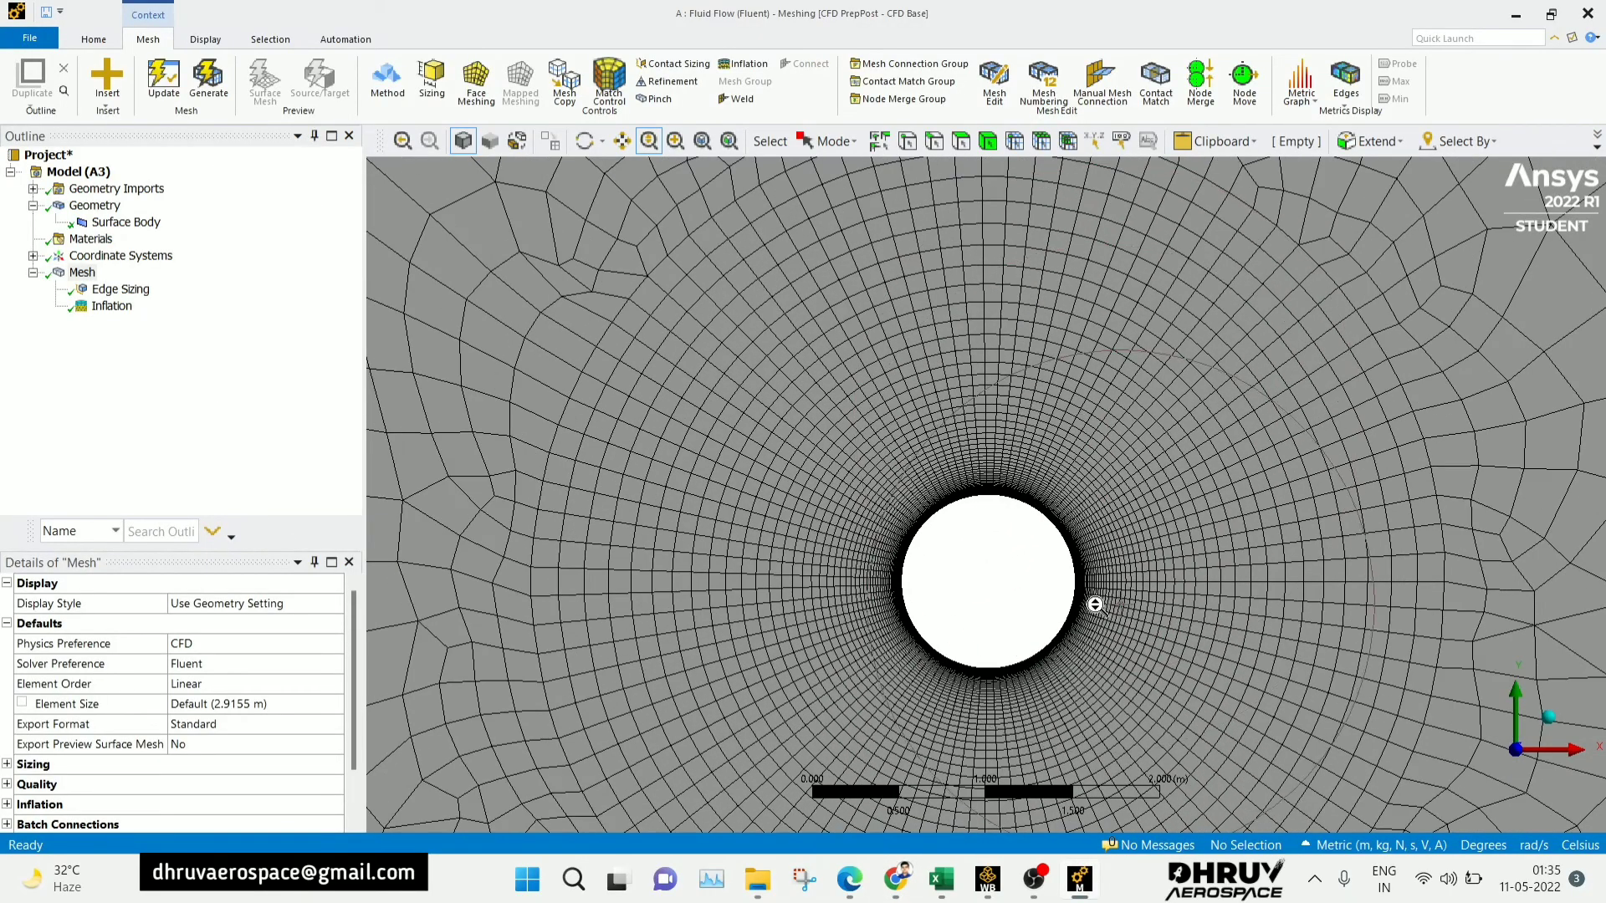